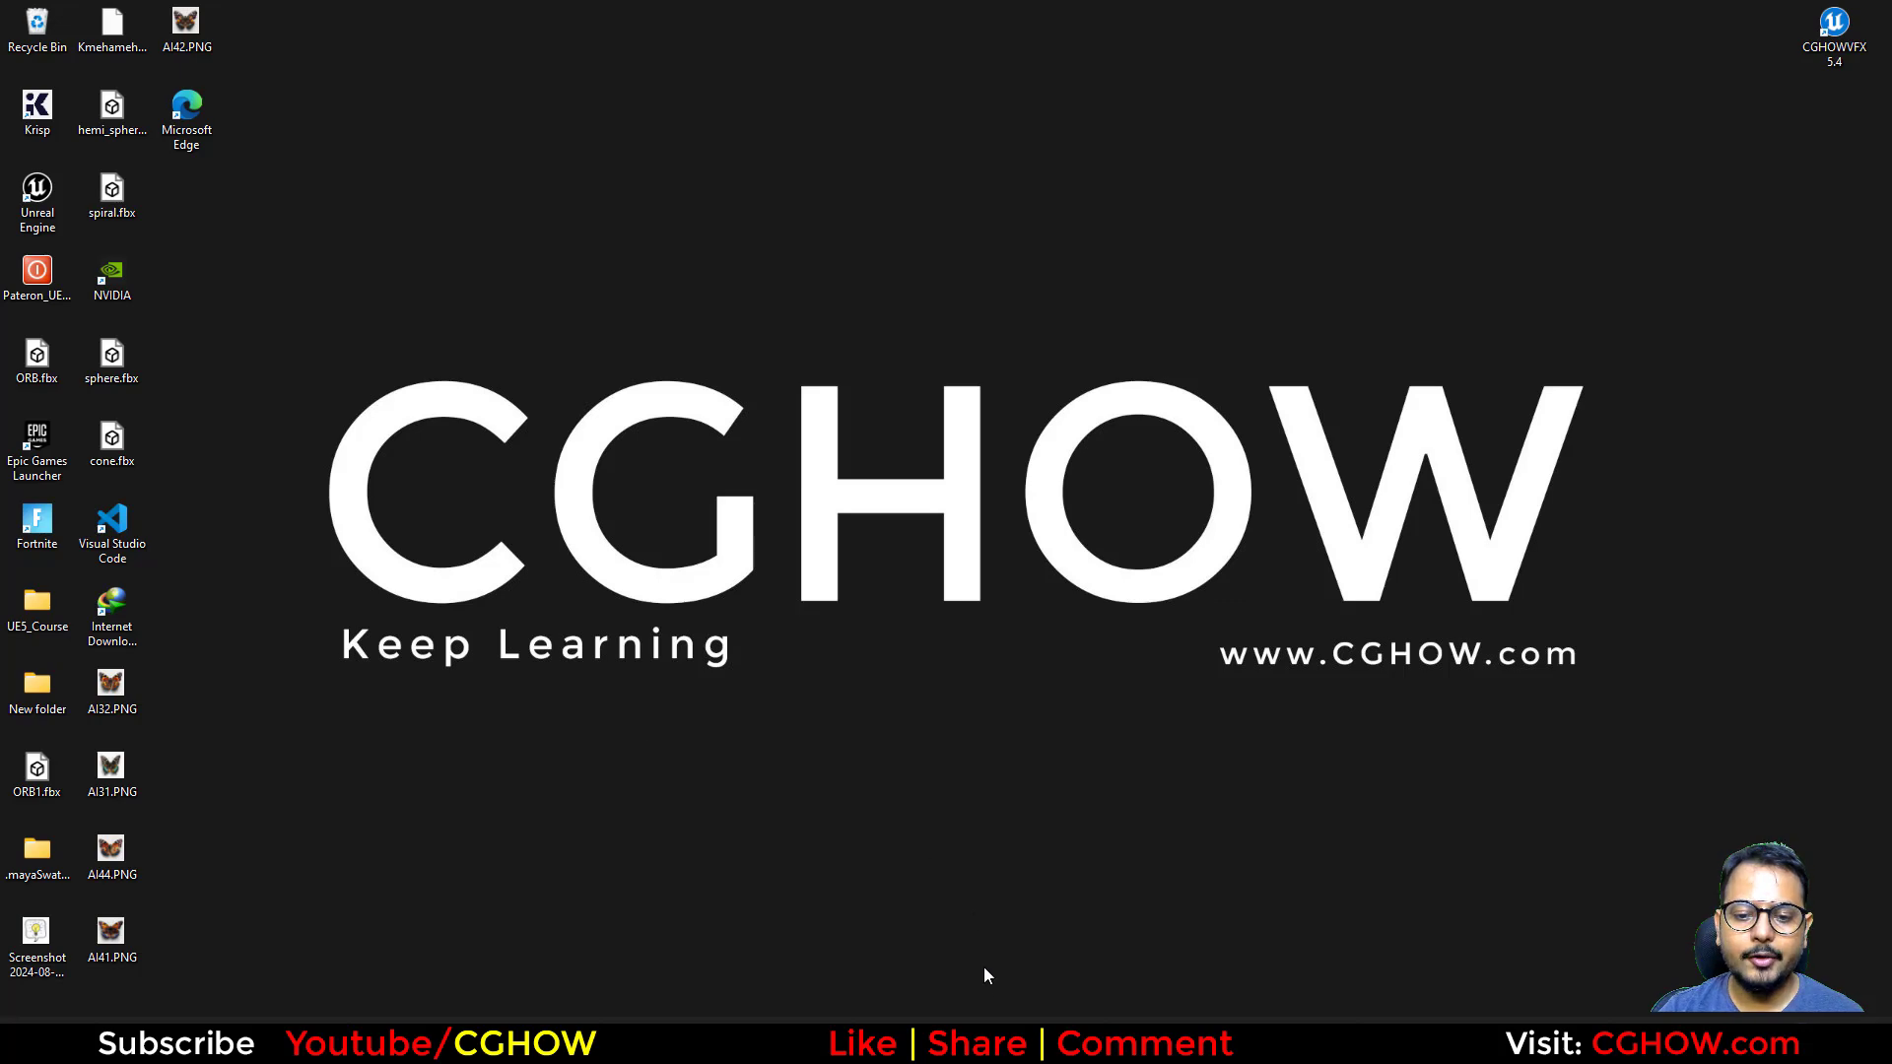
Read the forum thread about Niagara mesh surface location for static or skeletal meshes, including its reply image, and switch to Unreal Editor
left_click(946, 1042)
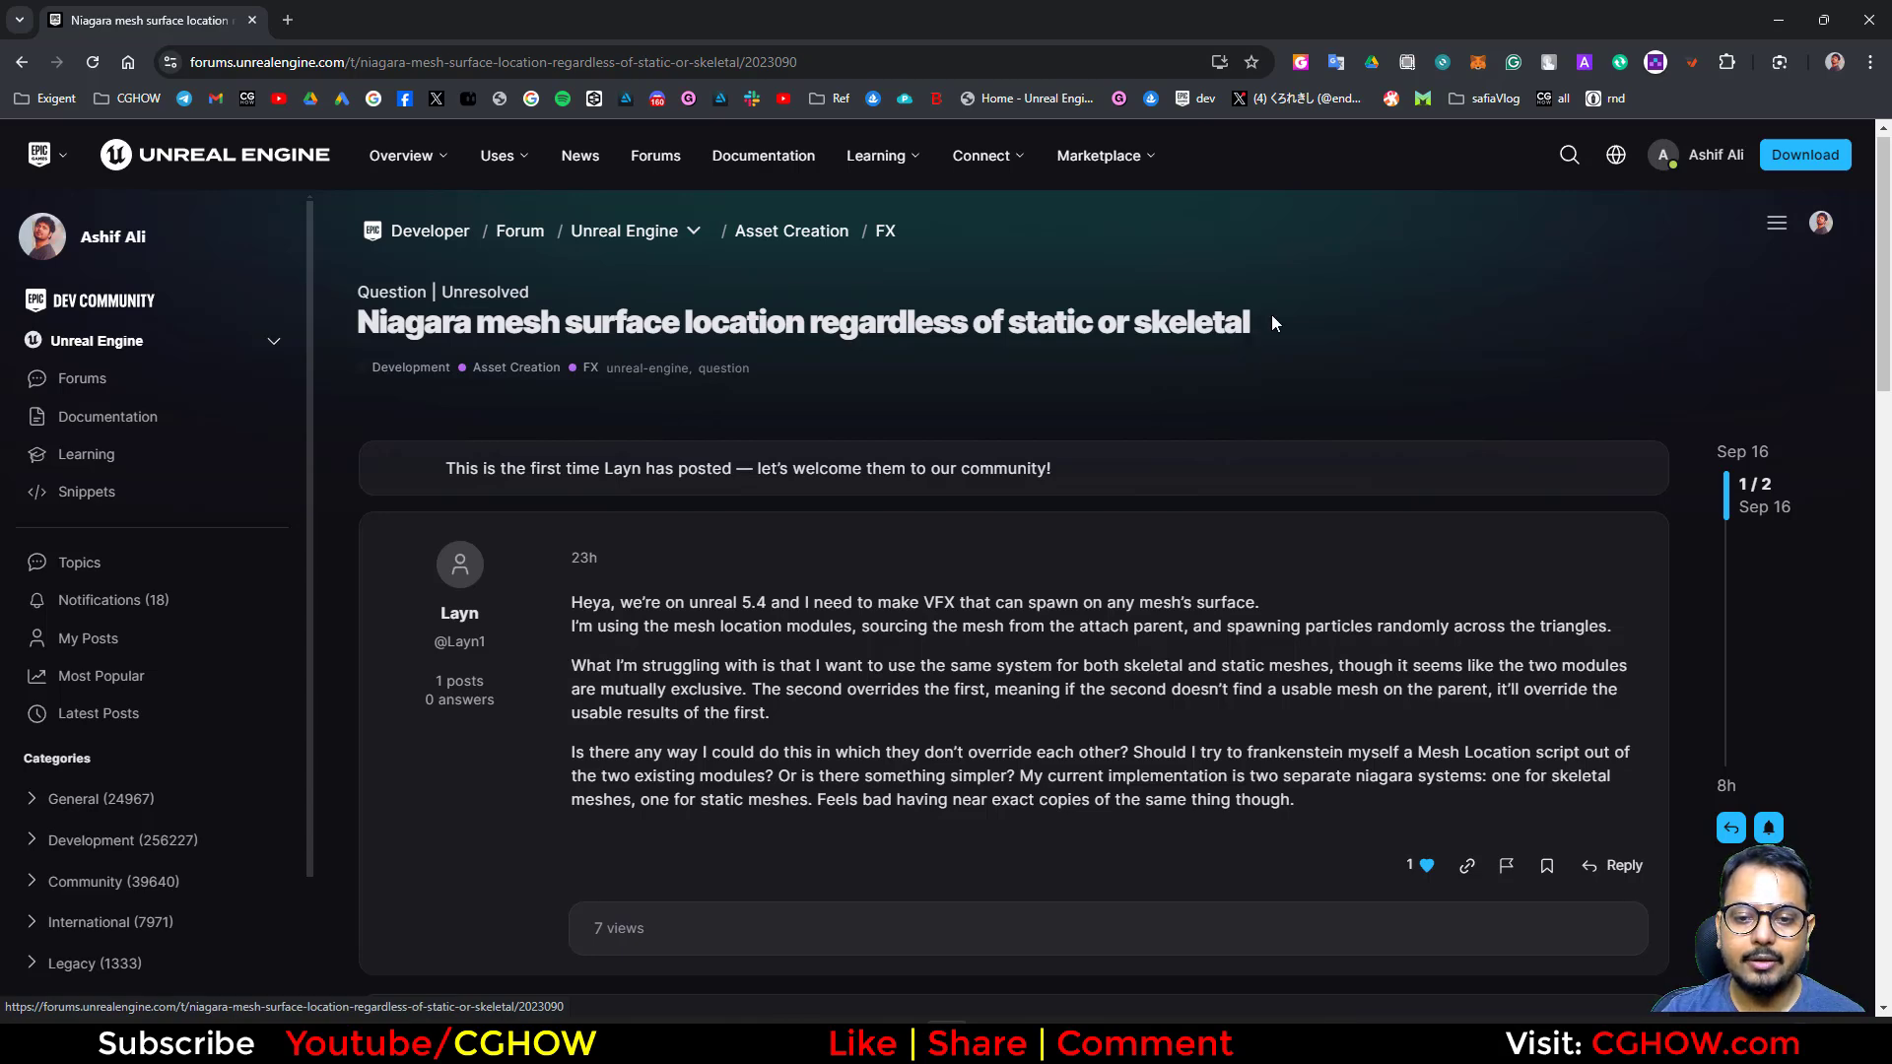
scroll(1239, 463, "down", 5)
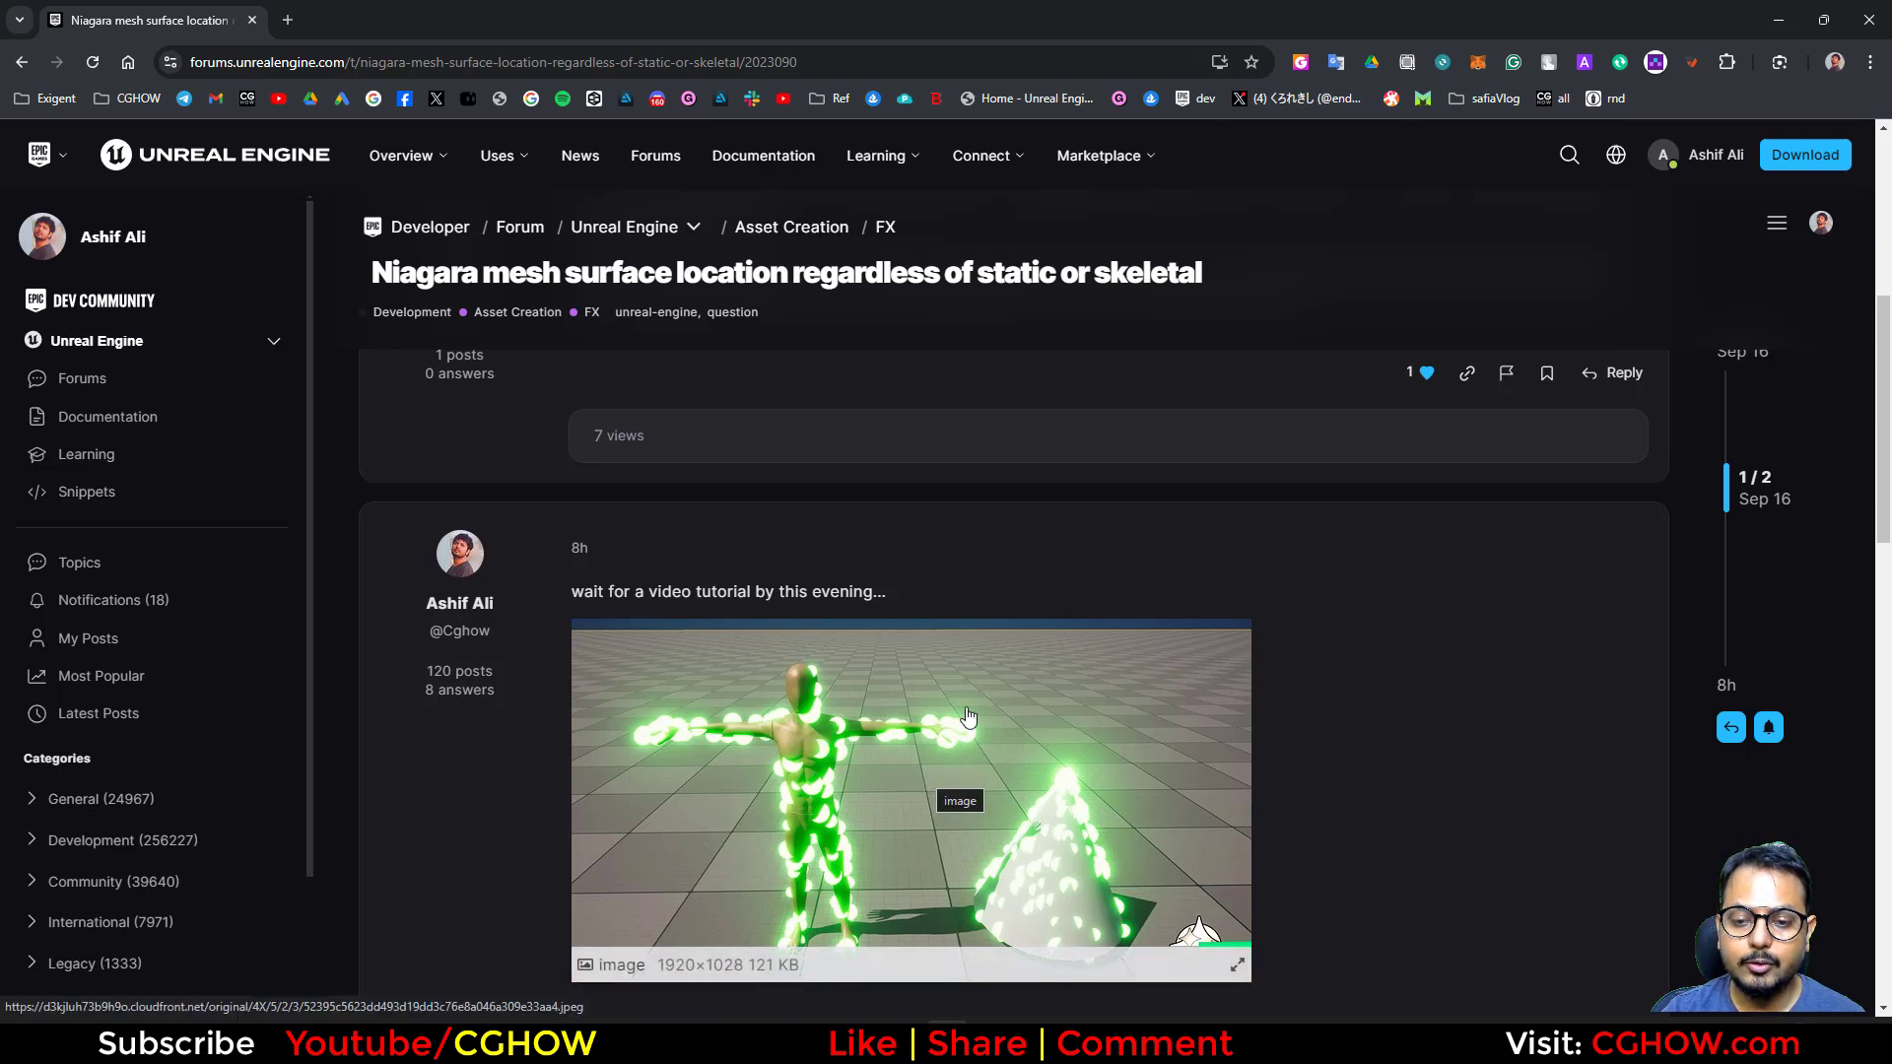
scroll(1041, 796, "down", 1)
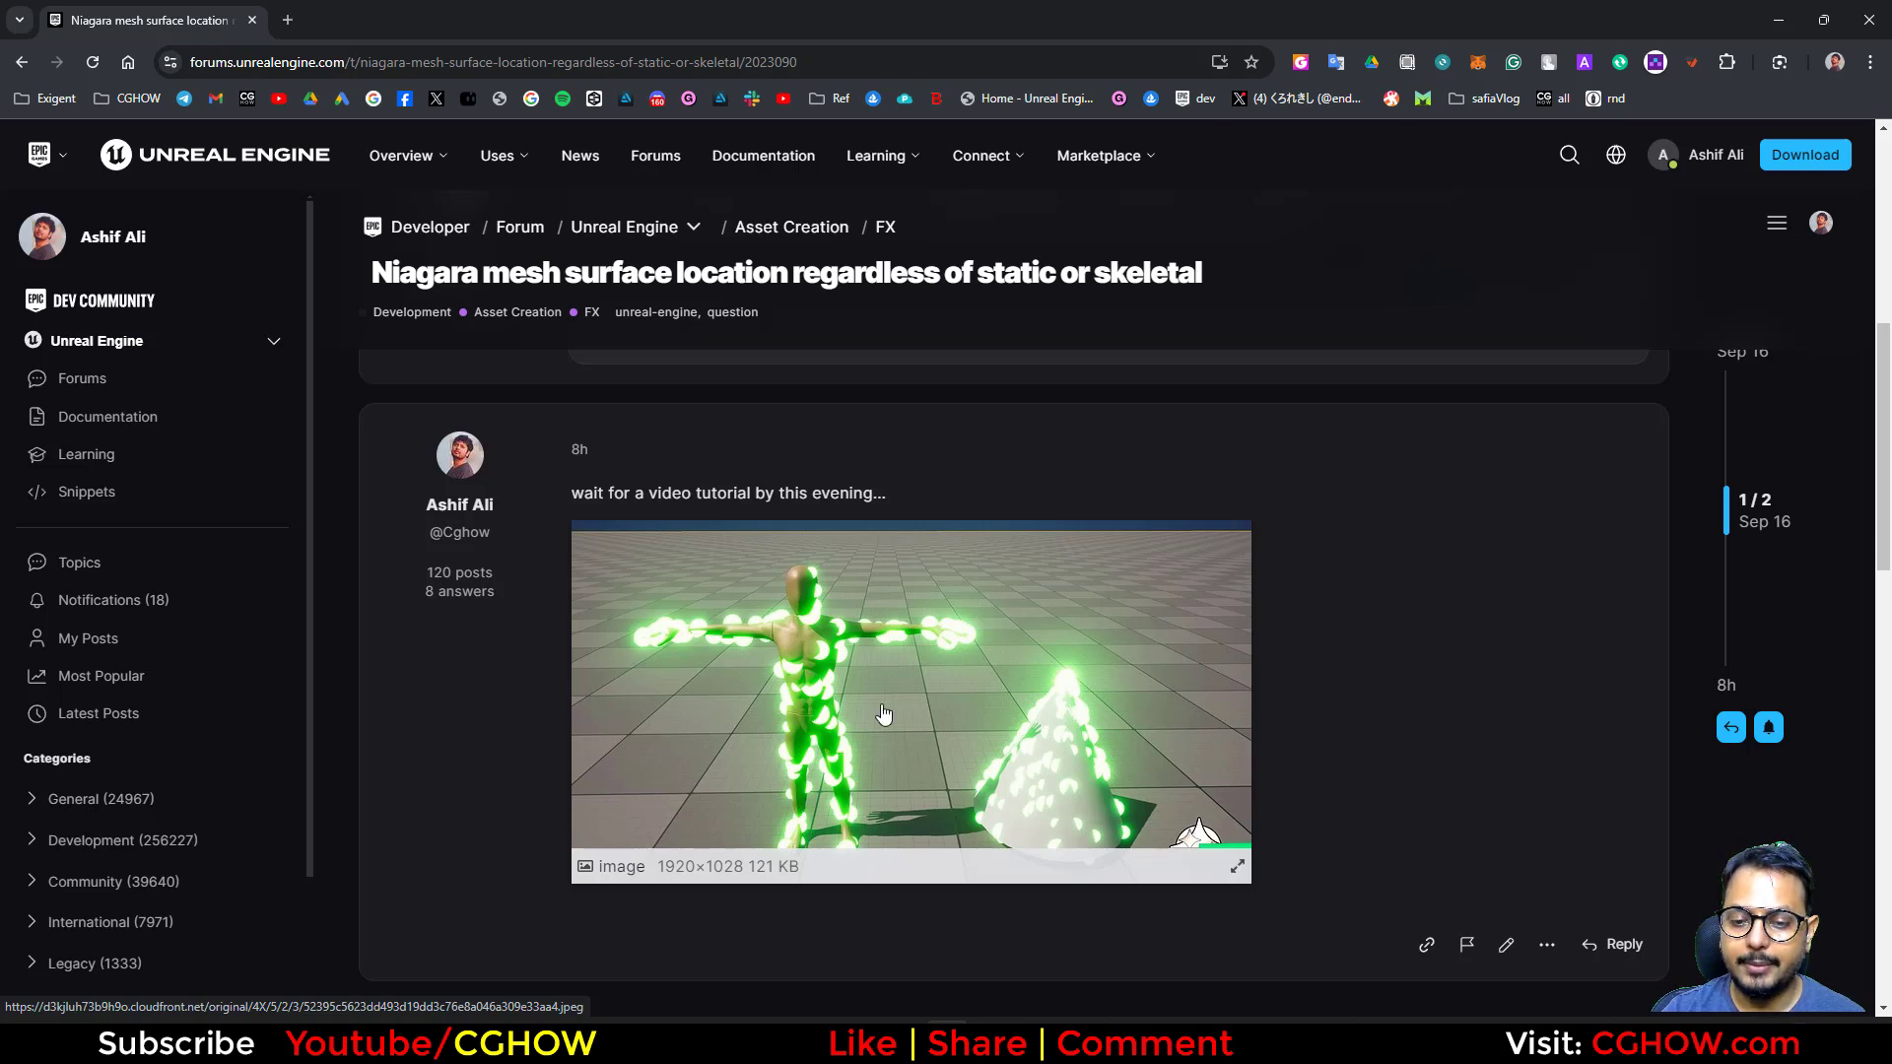
left_click(1779, 20)
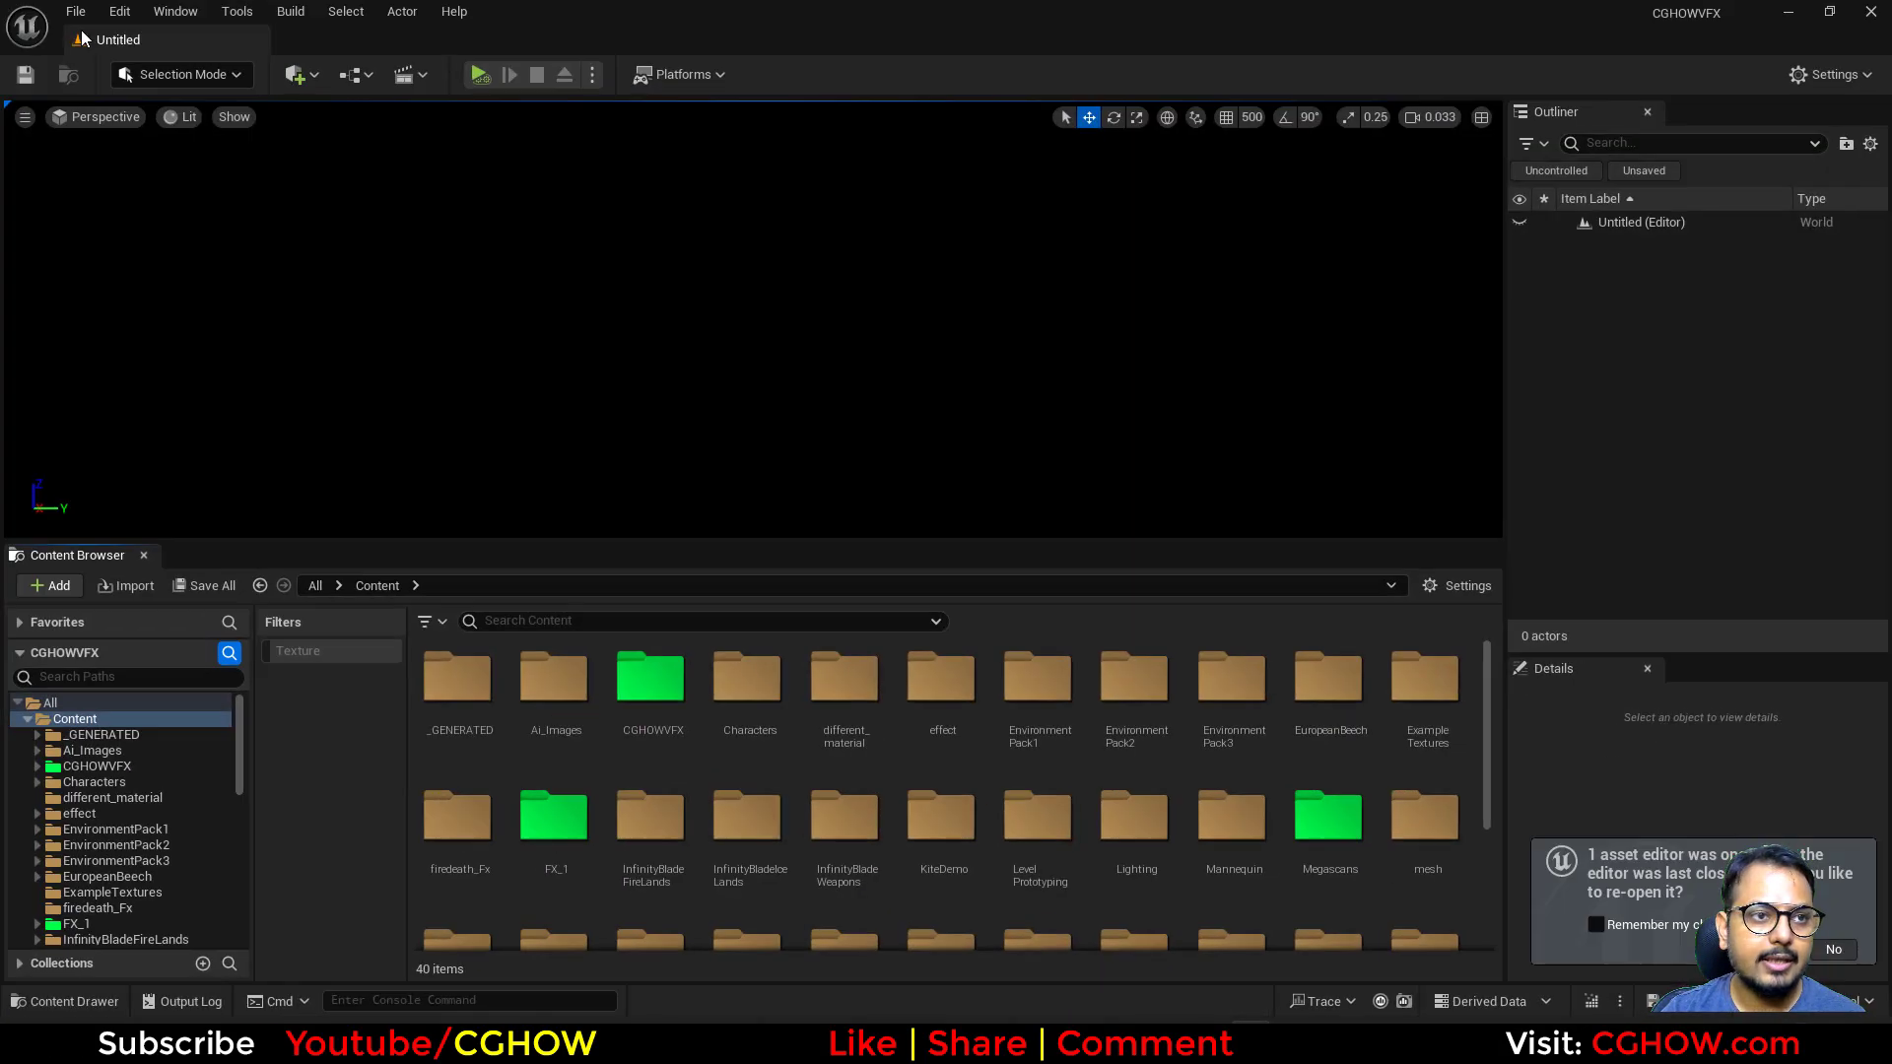
Create a new level with sky lighting and a floor, and decline reopening the previous asset editor
left_click(76, 11)
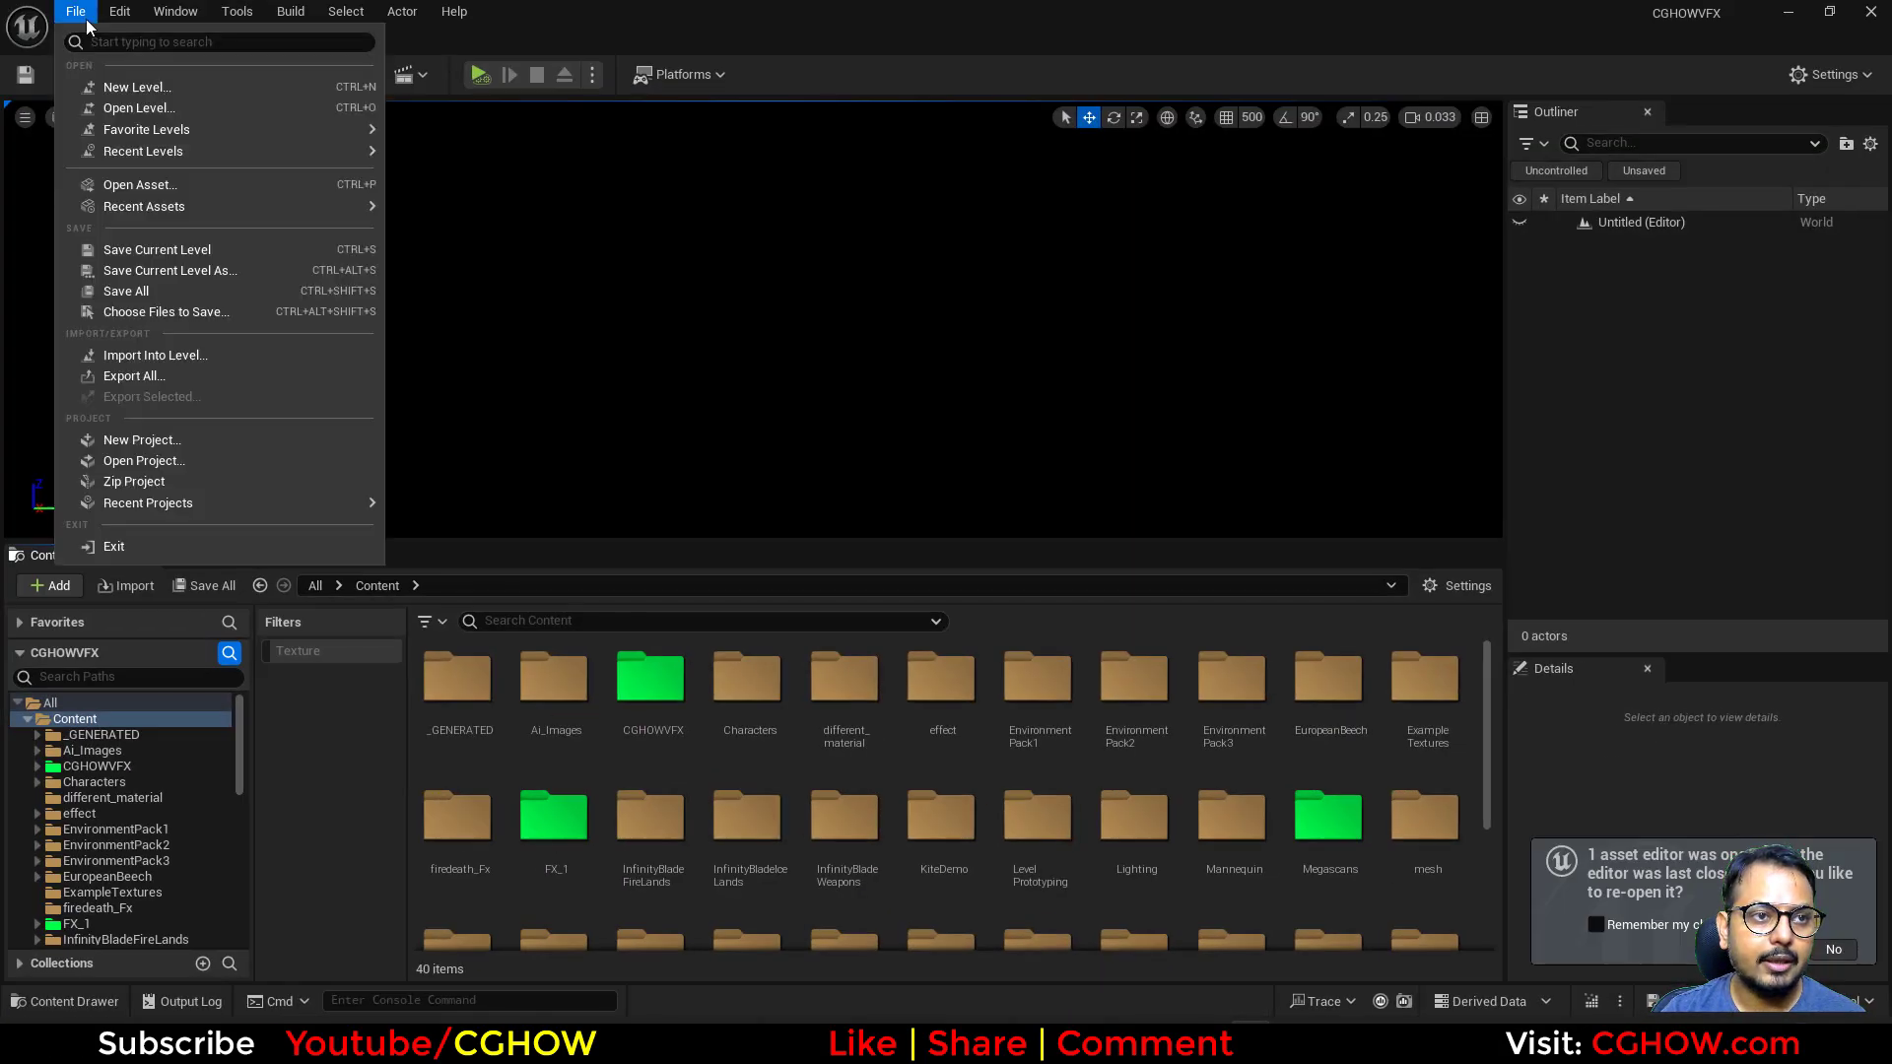
left_click(202, 88)
double_click(963, 435)
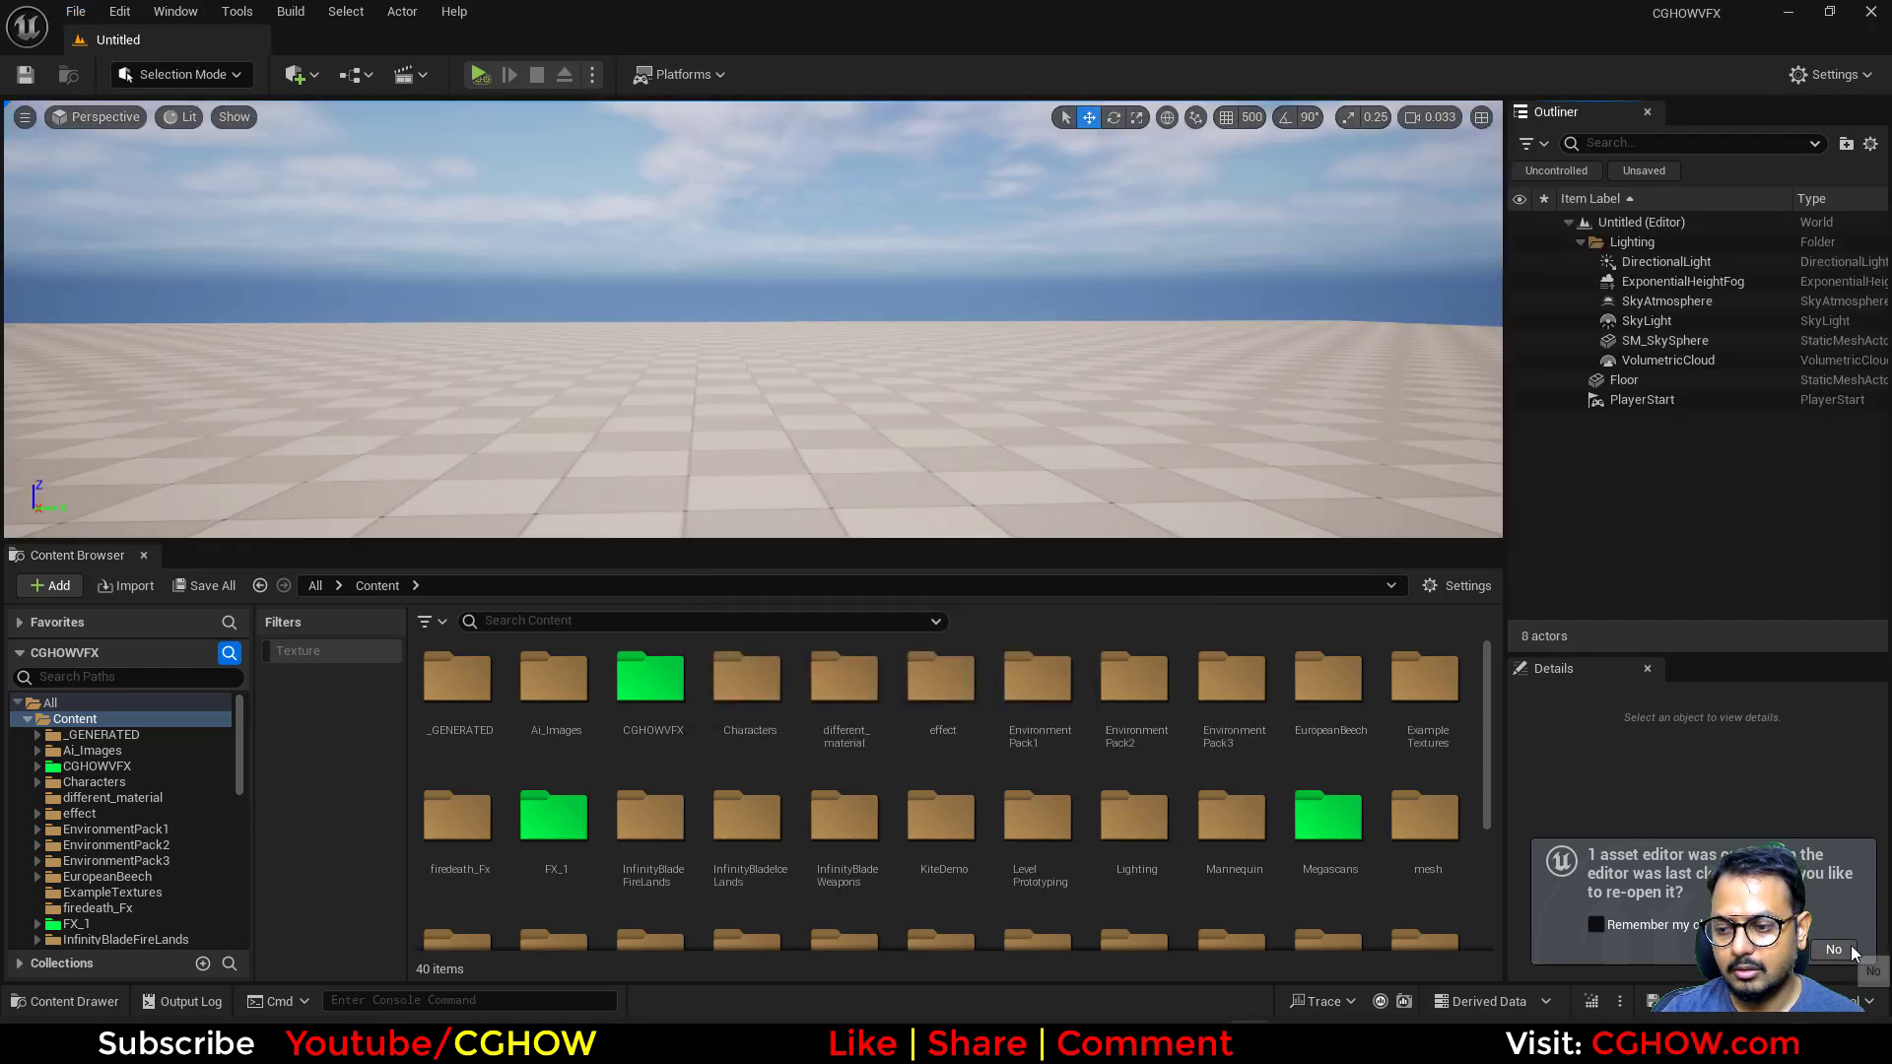
left_click(1833, 949)
Set the DirectionalLight's intensity to 2 lux
left_click(1669, 263)
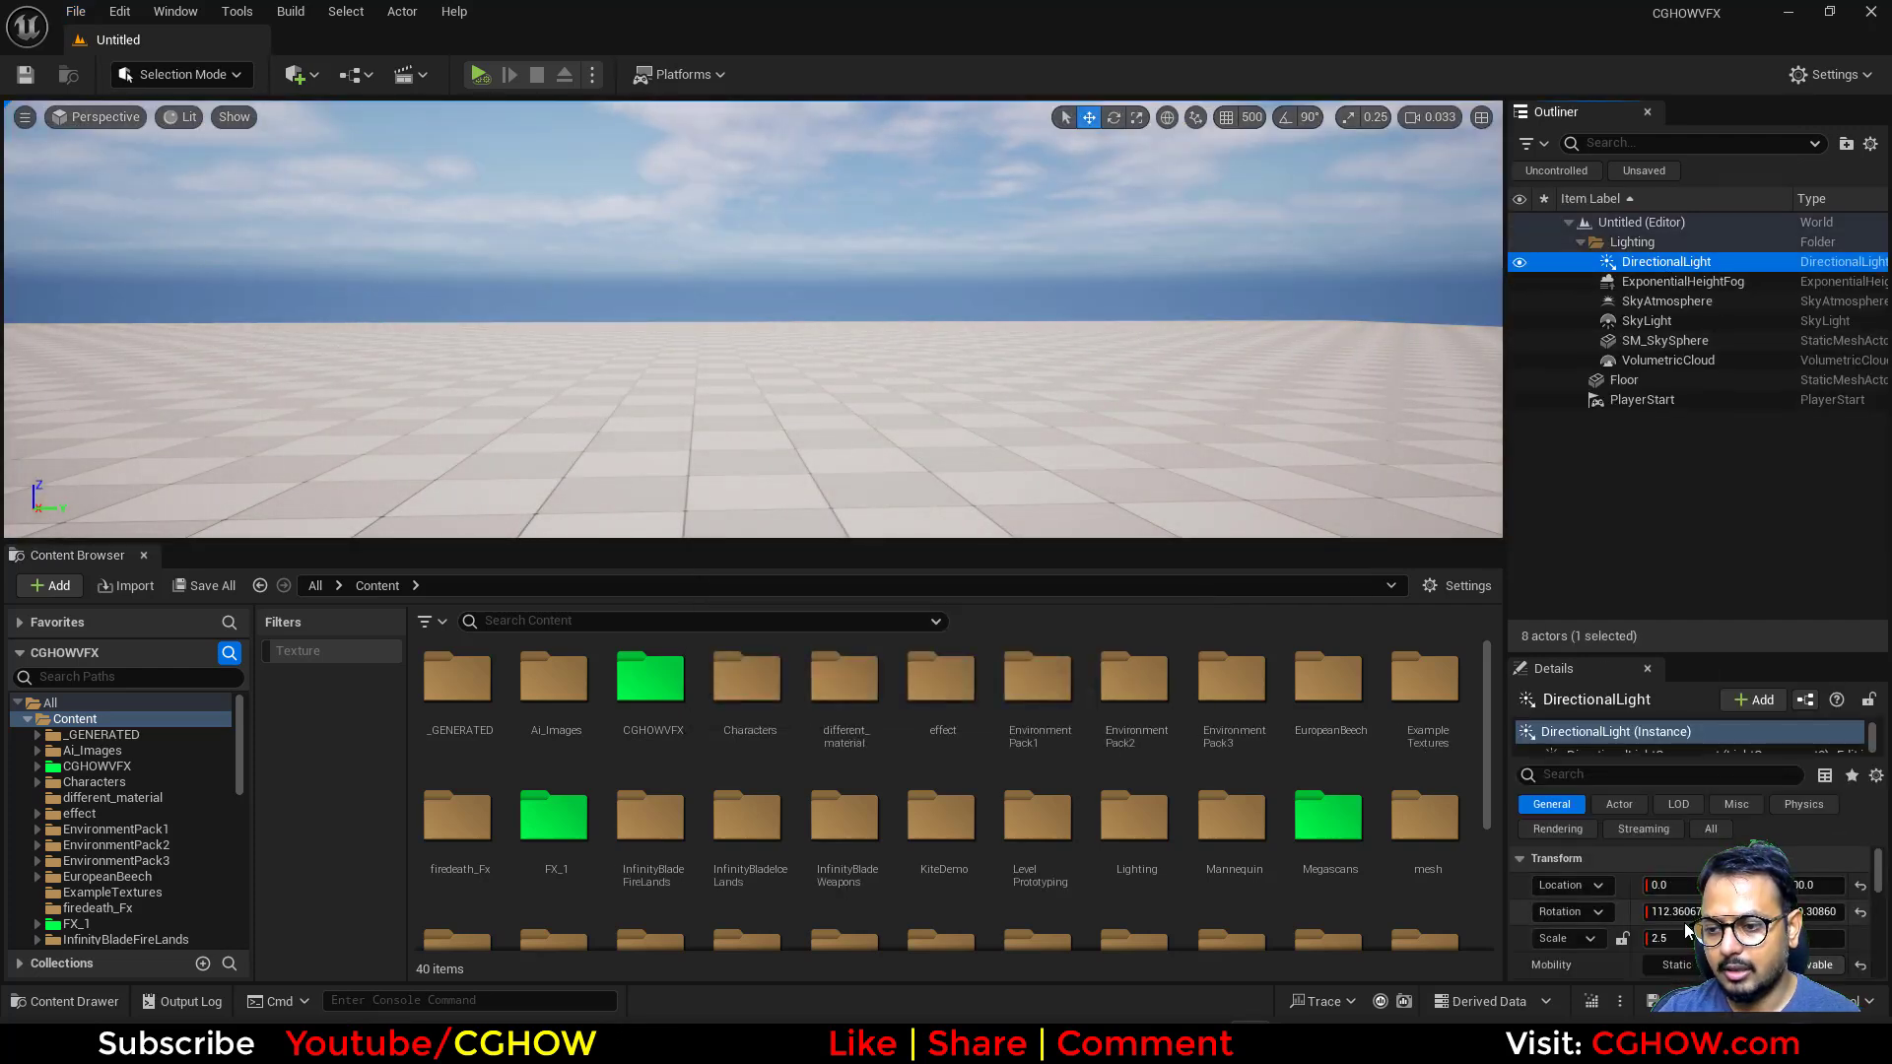
left_click_drag(1701, 654, 1701, 481)
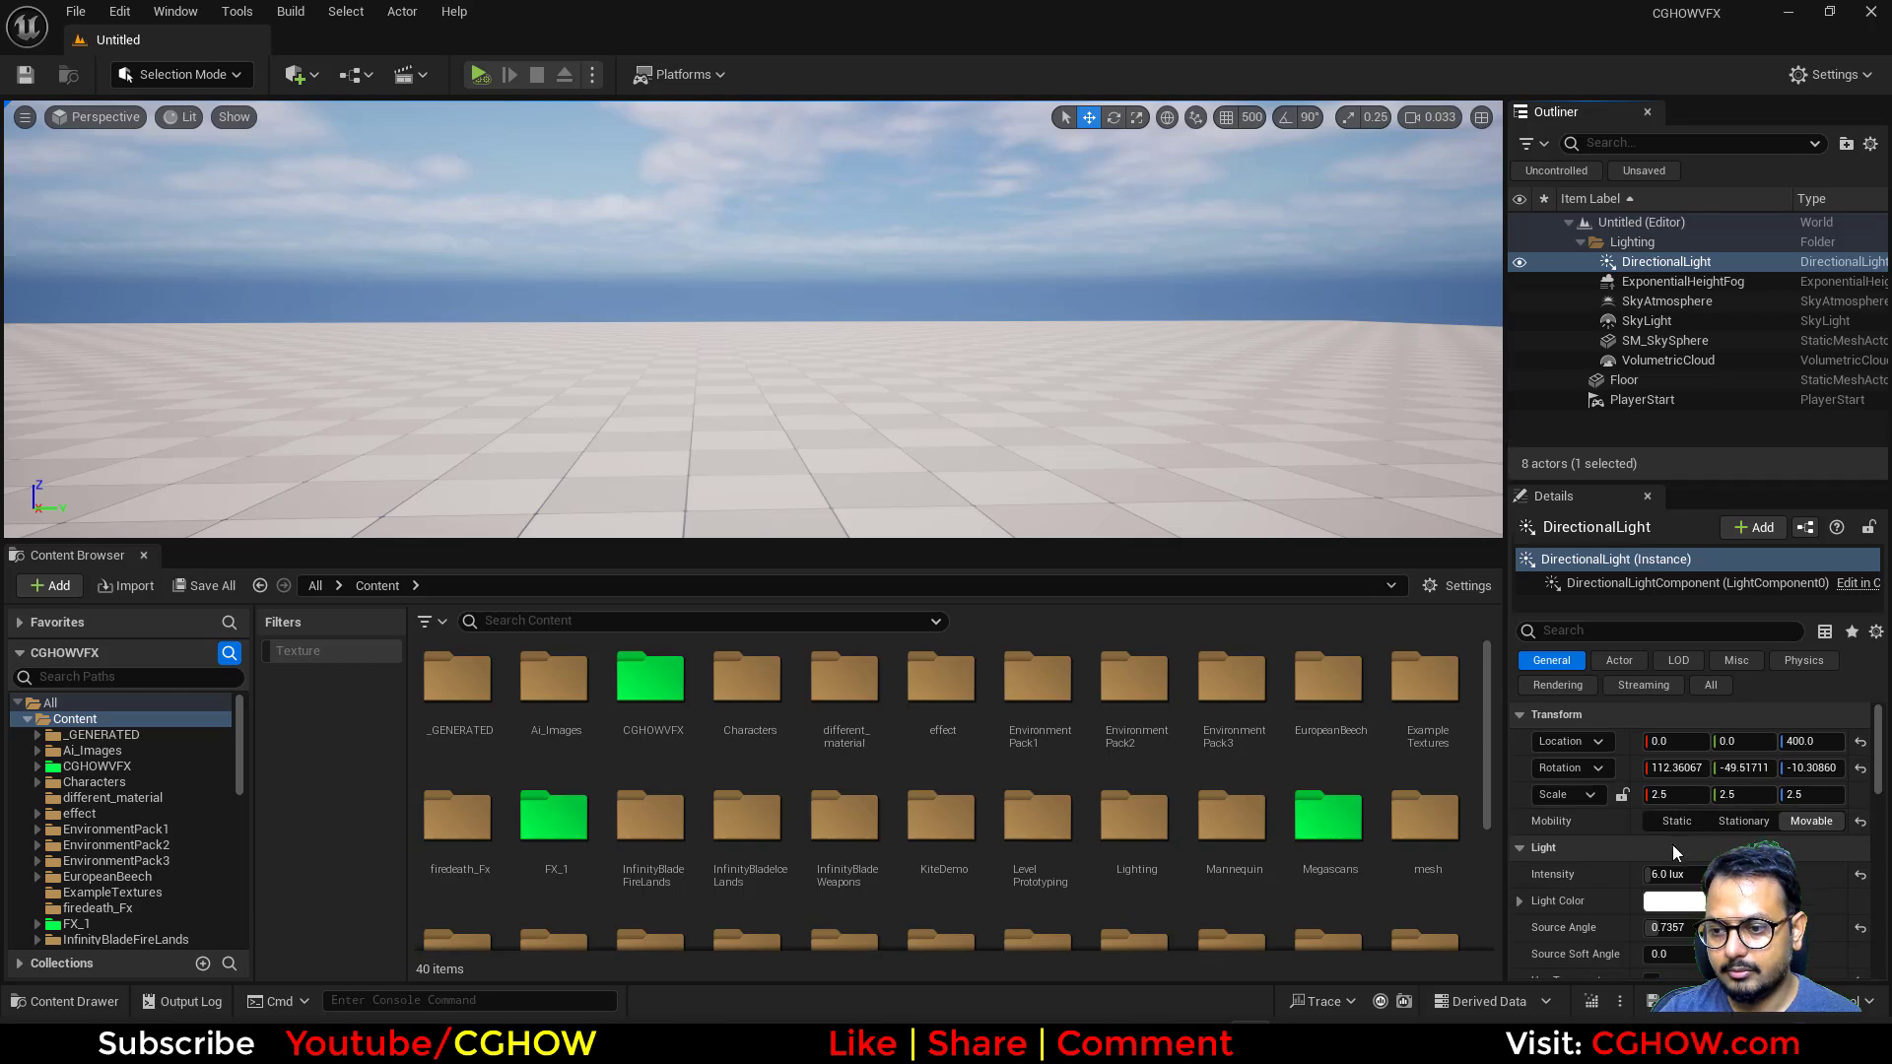
type("2")
key("Return")
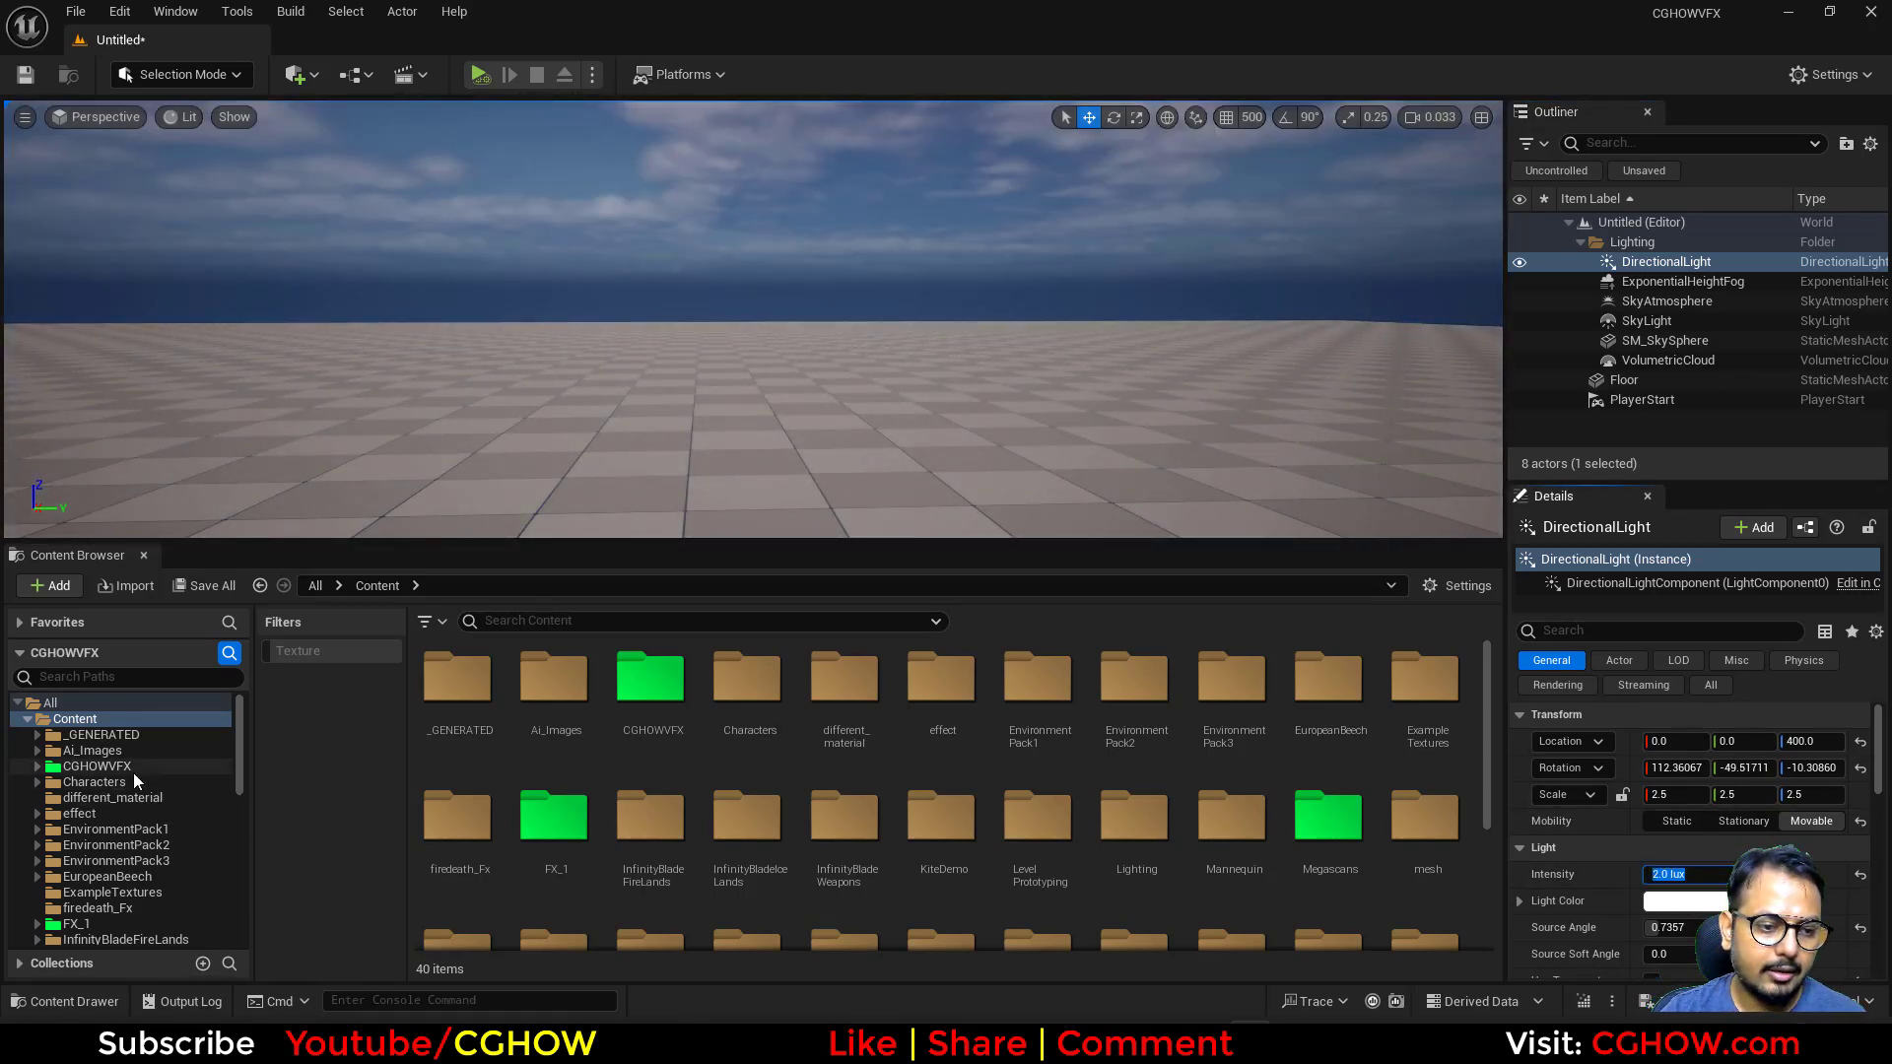
Create a new folder inside the CGHOWVFX content folder, keeping its default name
left_click(134, 773)
right_click(134, 772)
left_click(209, 339)
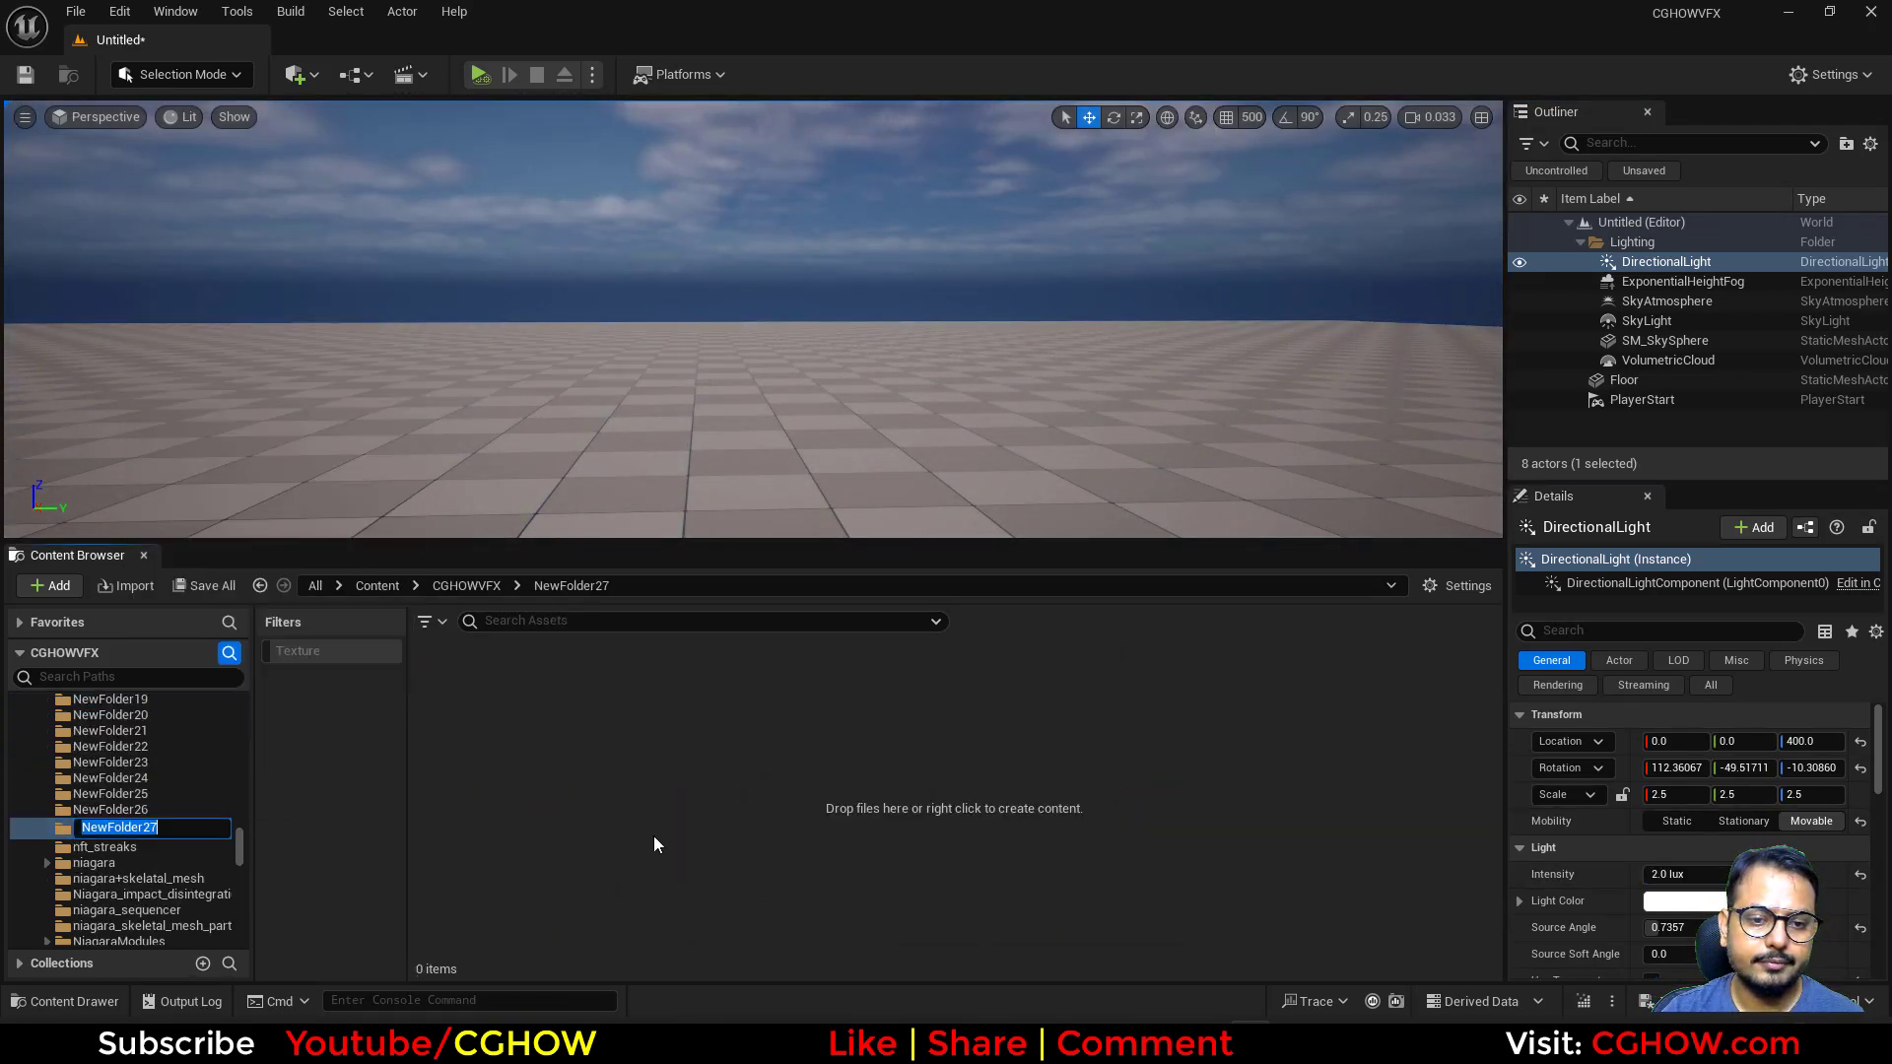
Create a Niagara System in the new folder from the Fountain emitter, name it FX, and open it
right_click(704, 772)
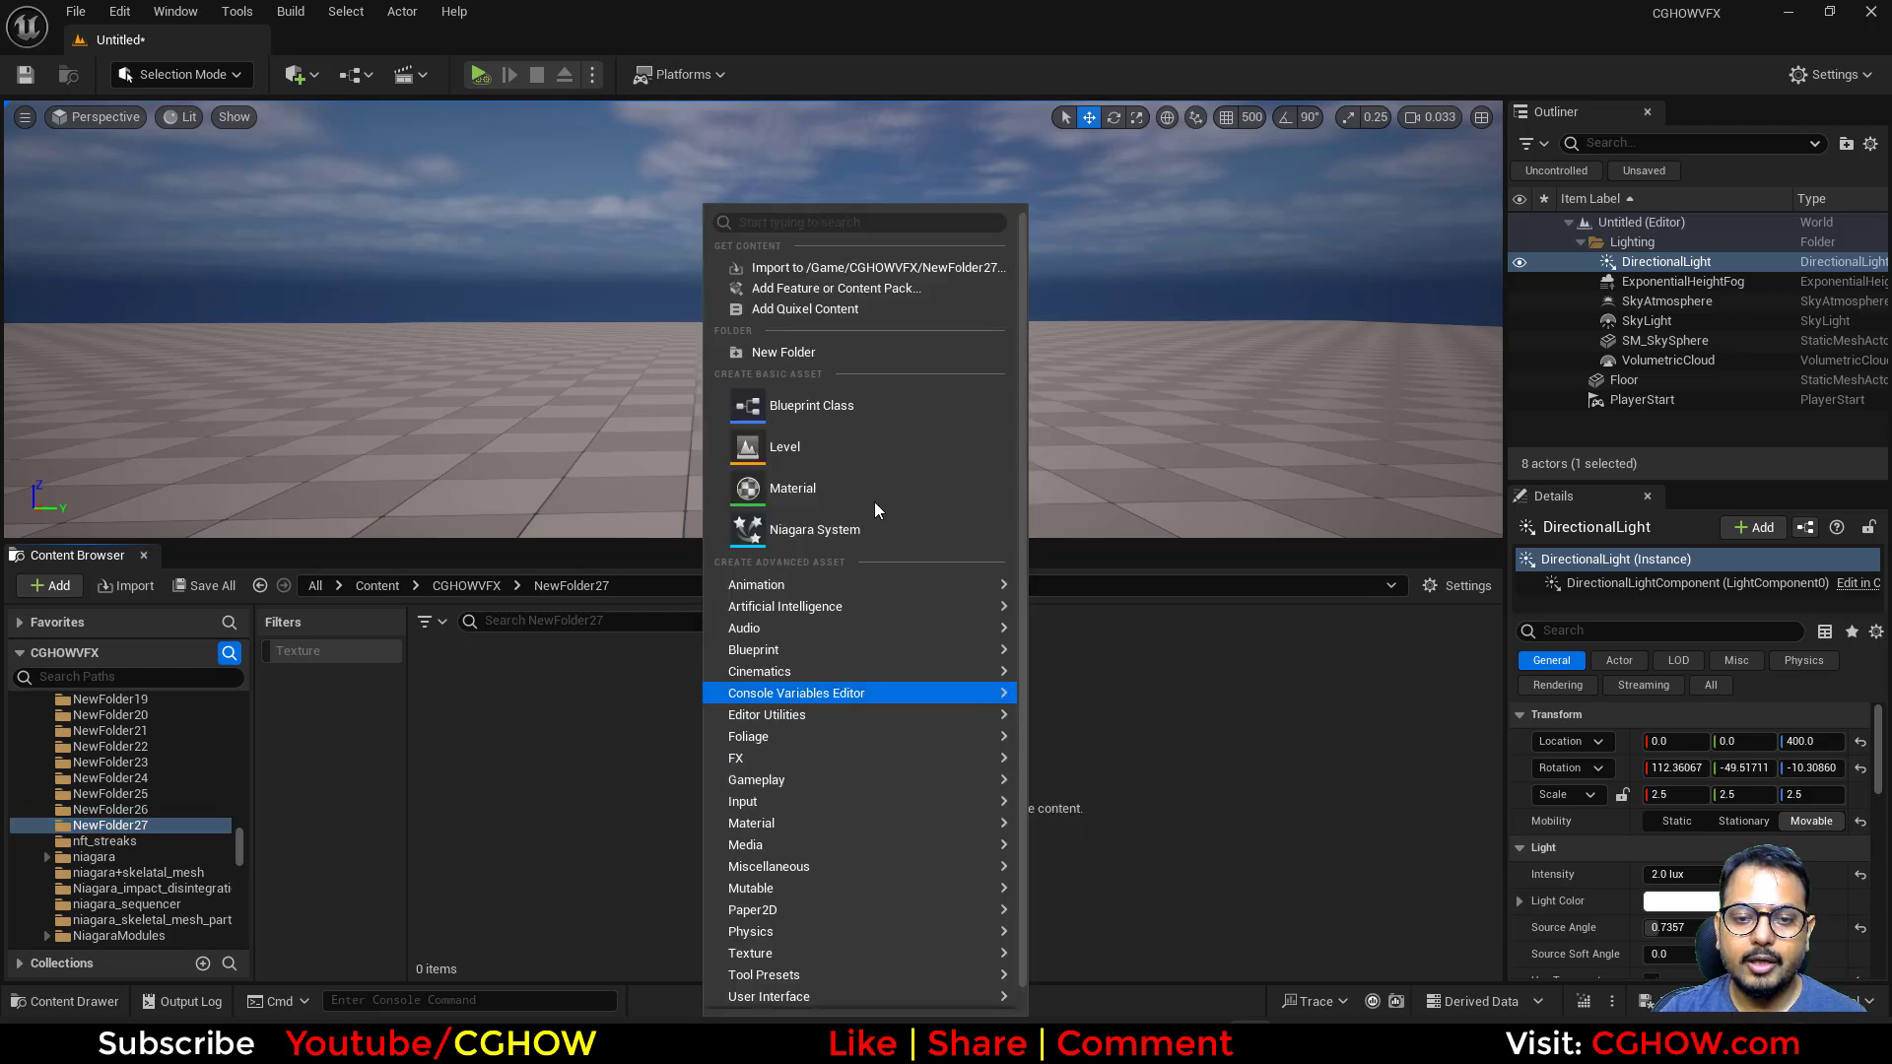
left_click(803, 529)
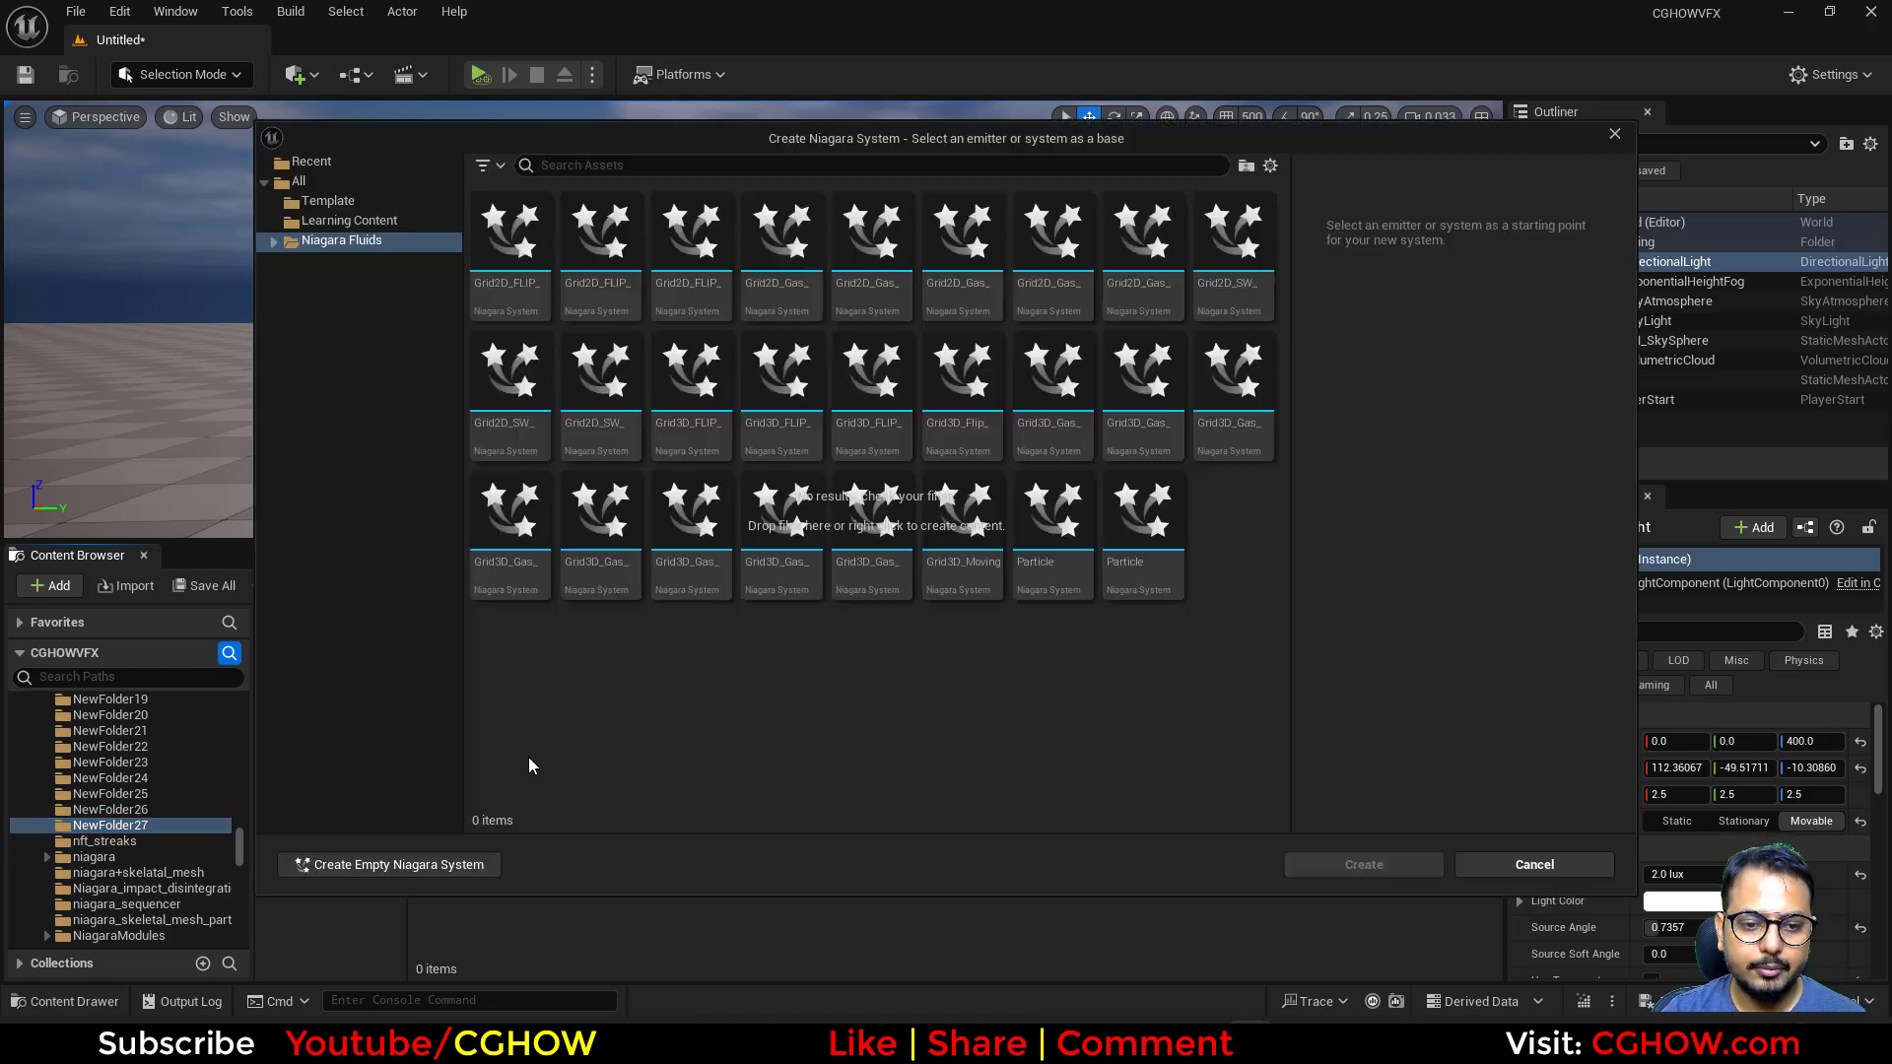
left_click(316, 198)
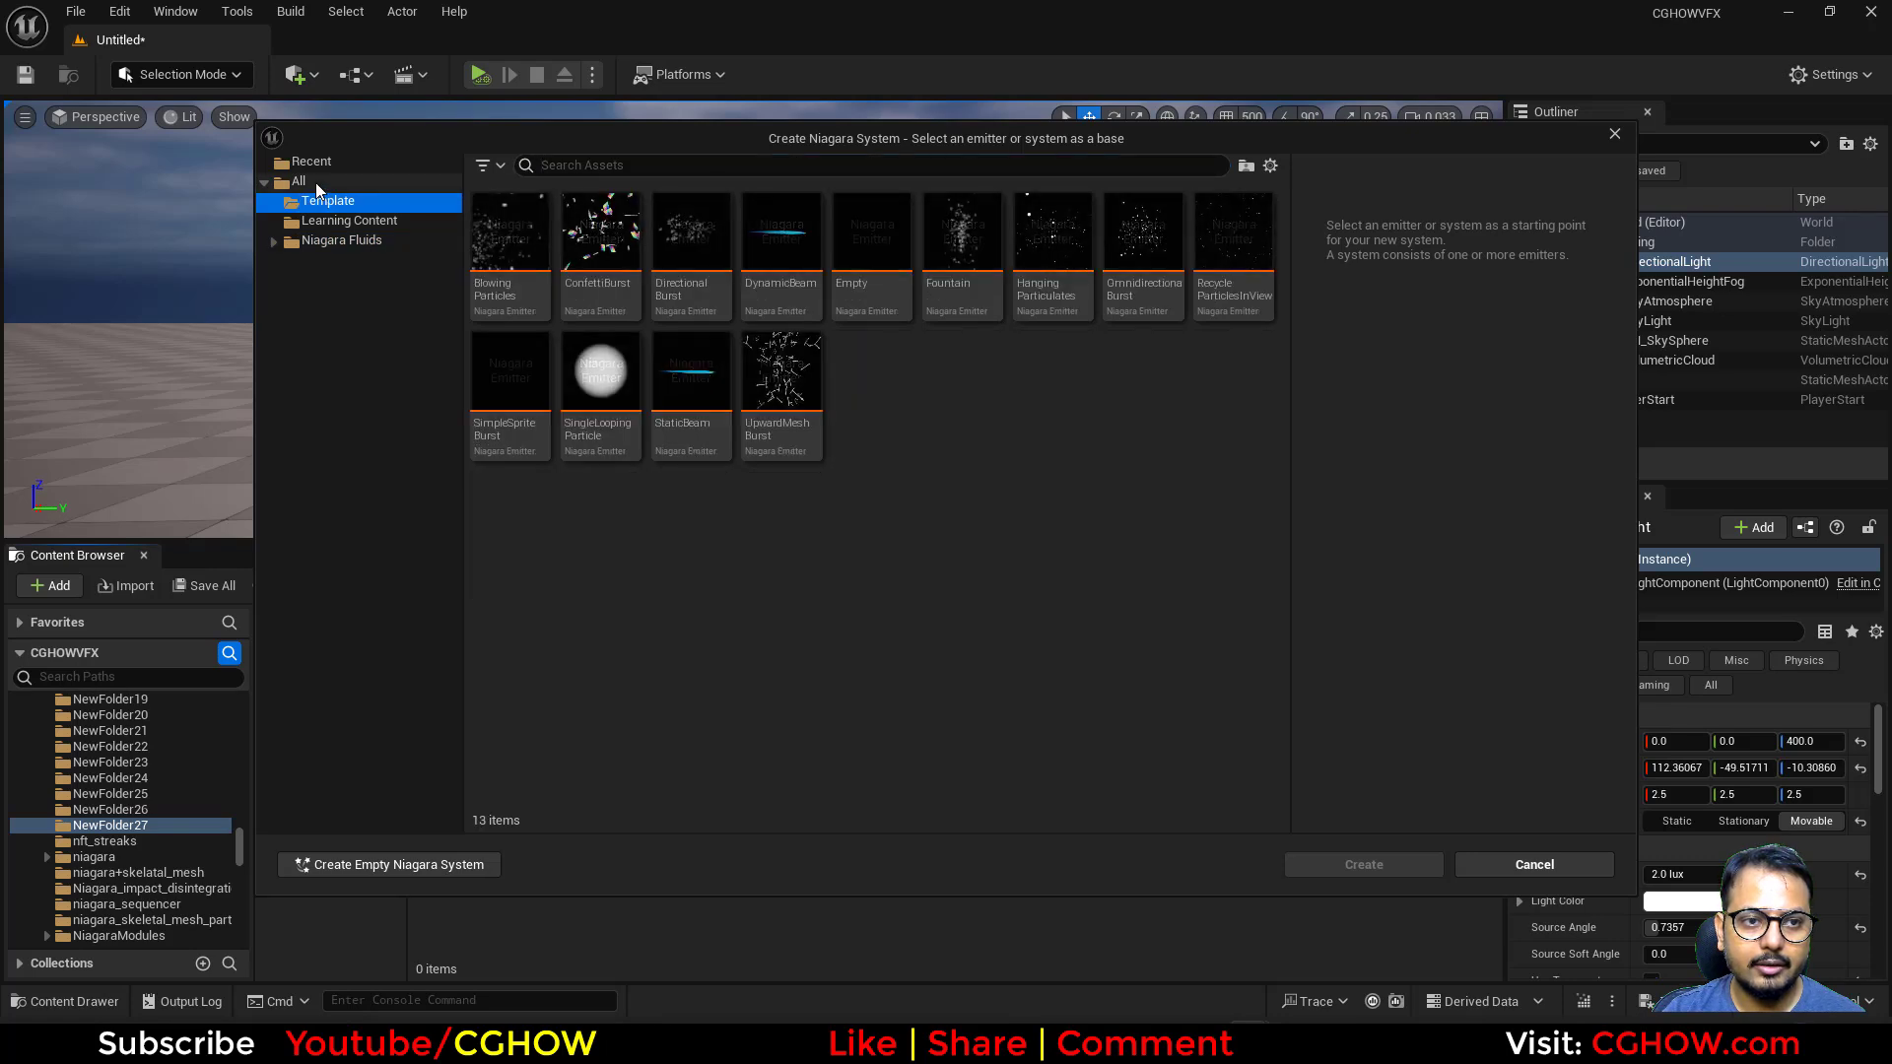
left_click(315, 181)
left_click(709, 165)
type("foun")
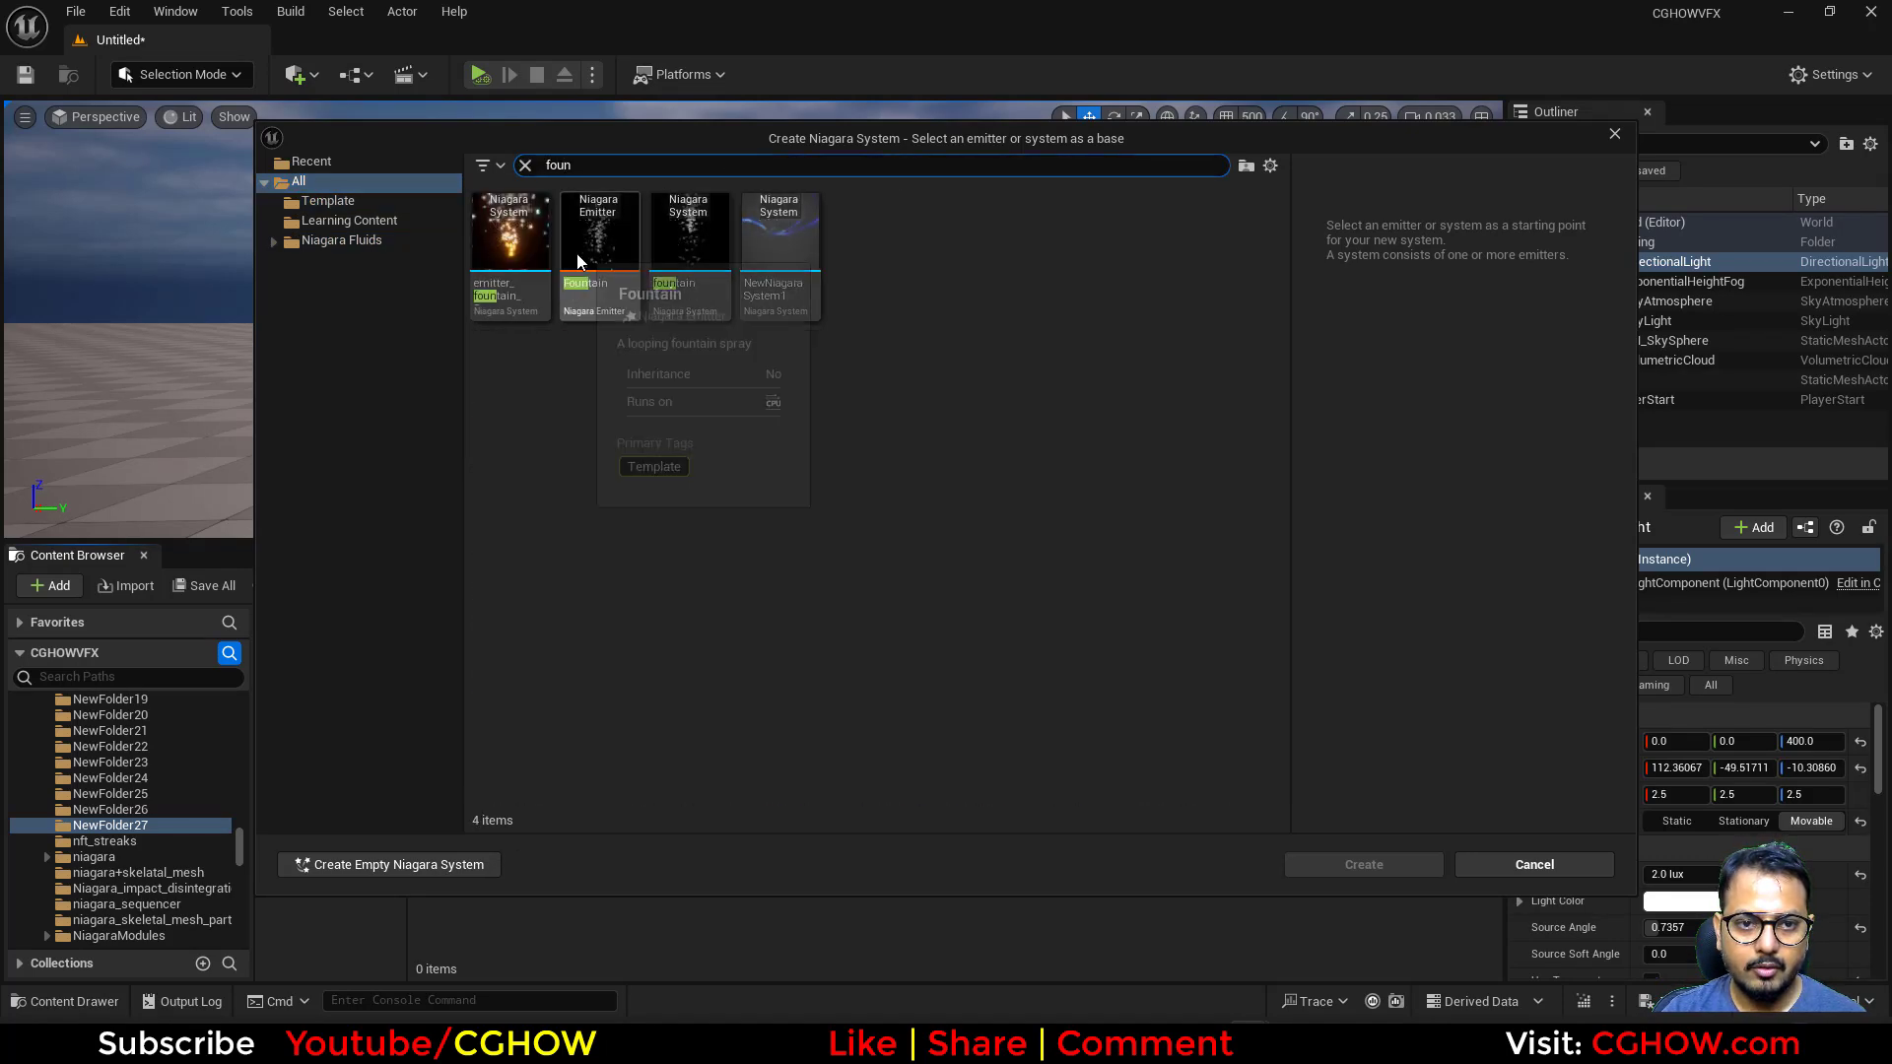
key("Escape")
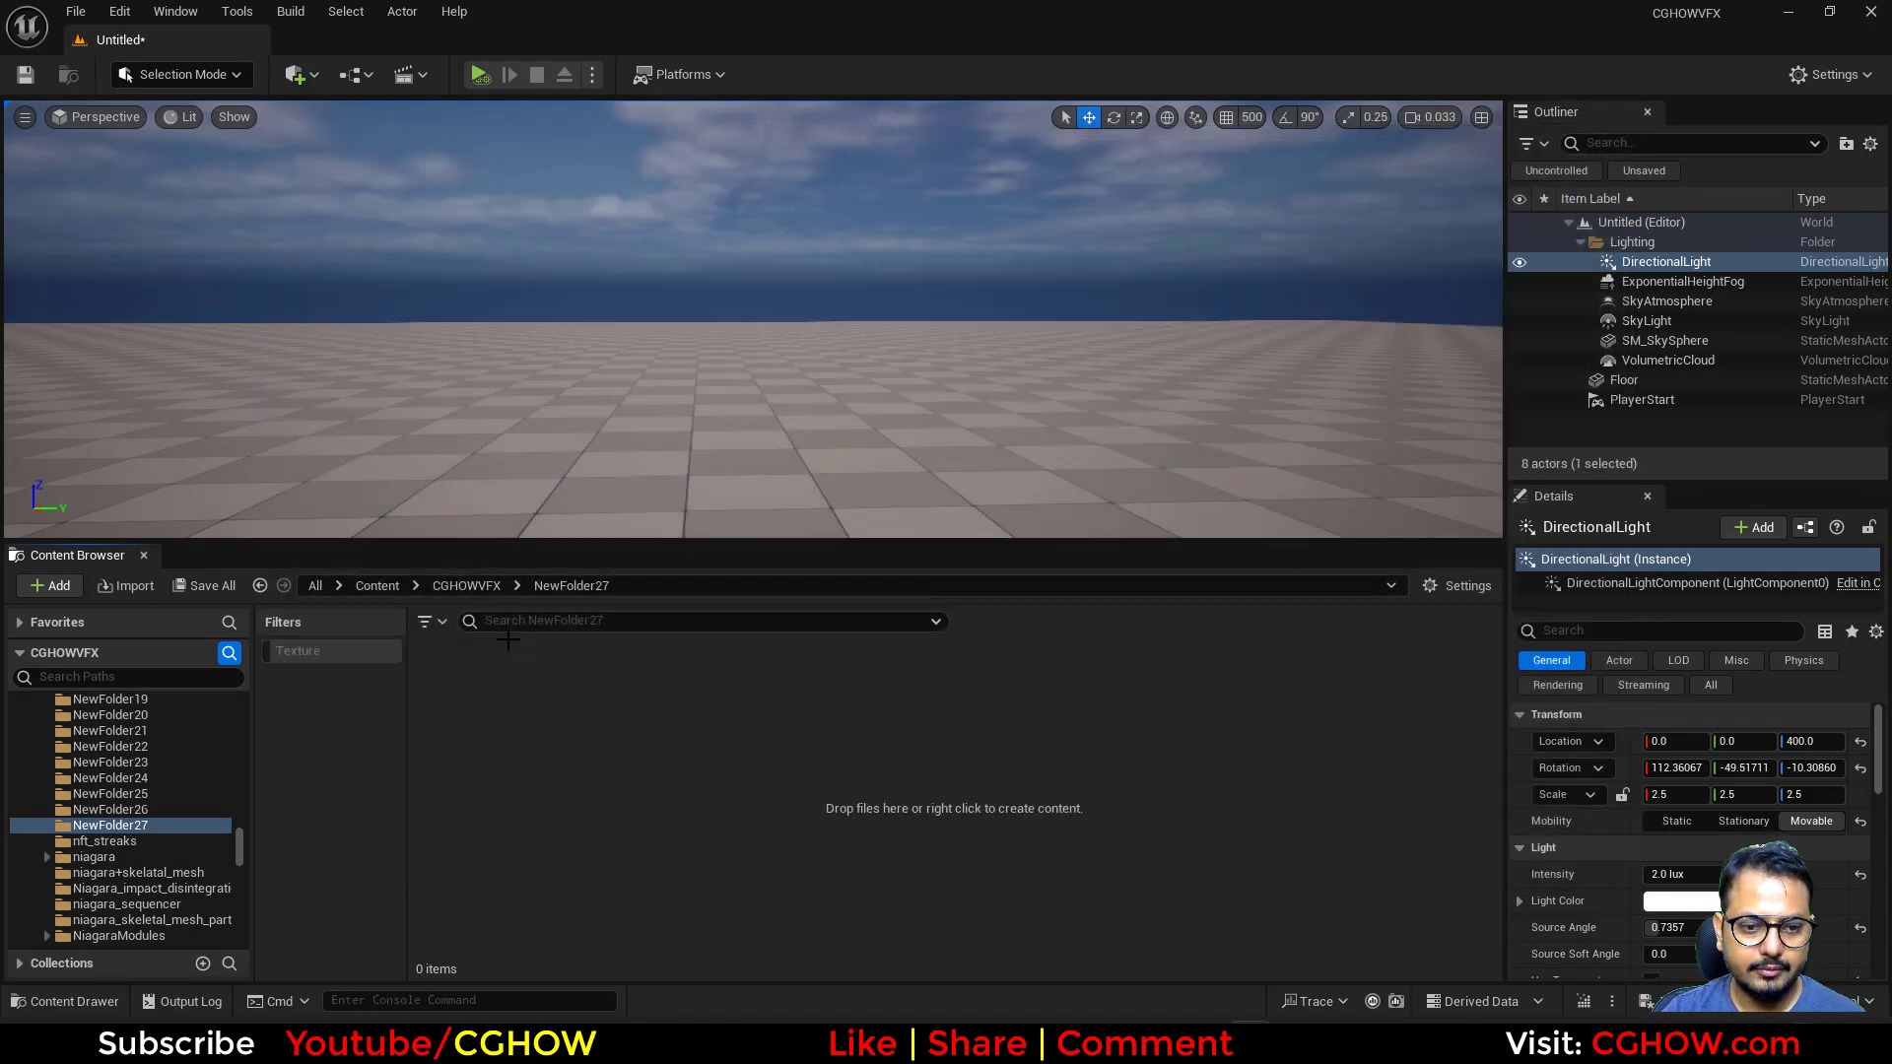
type("FX")
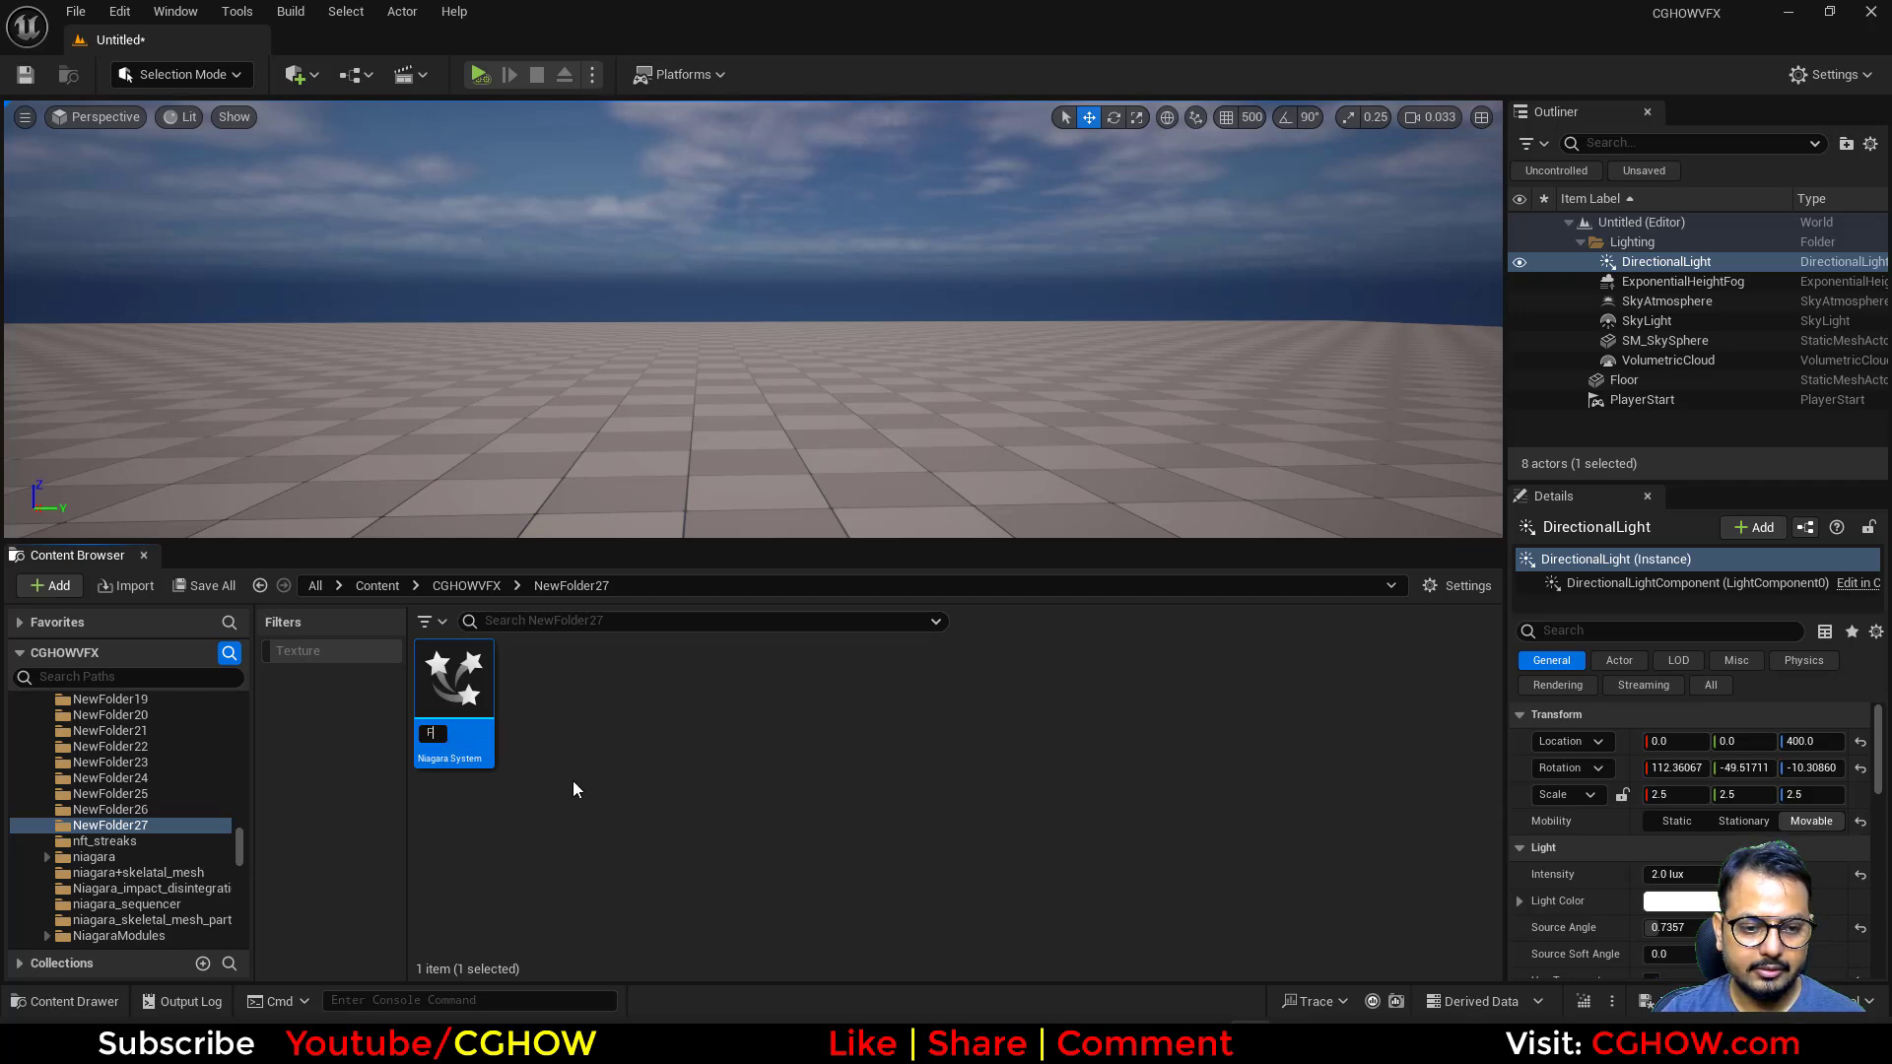
double_click(444, 701)
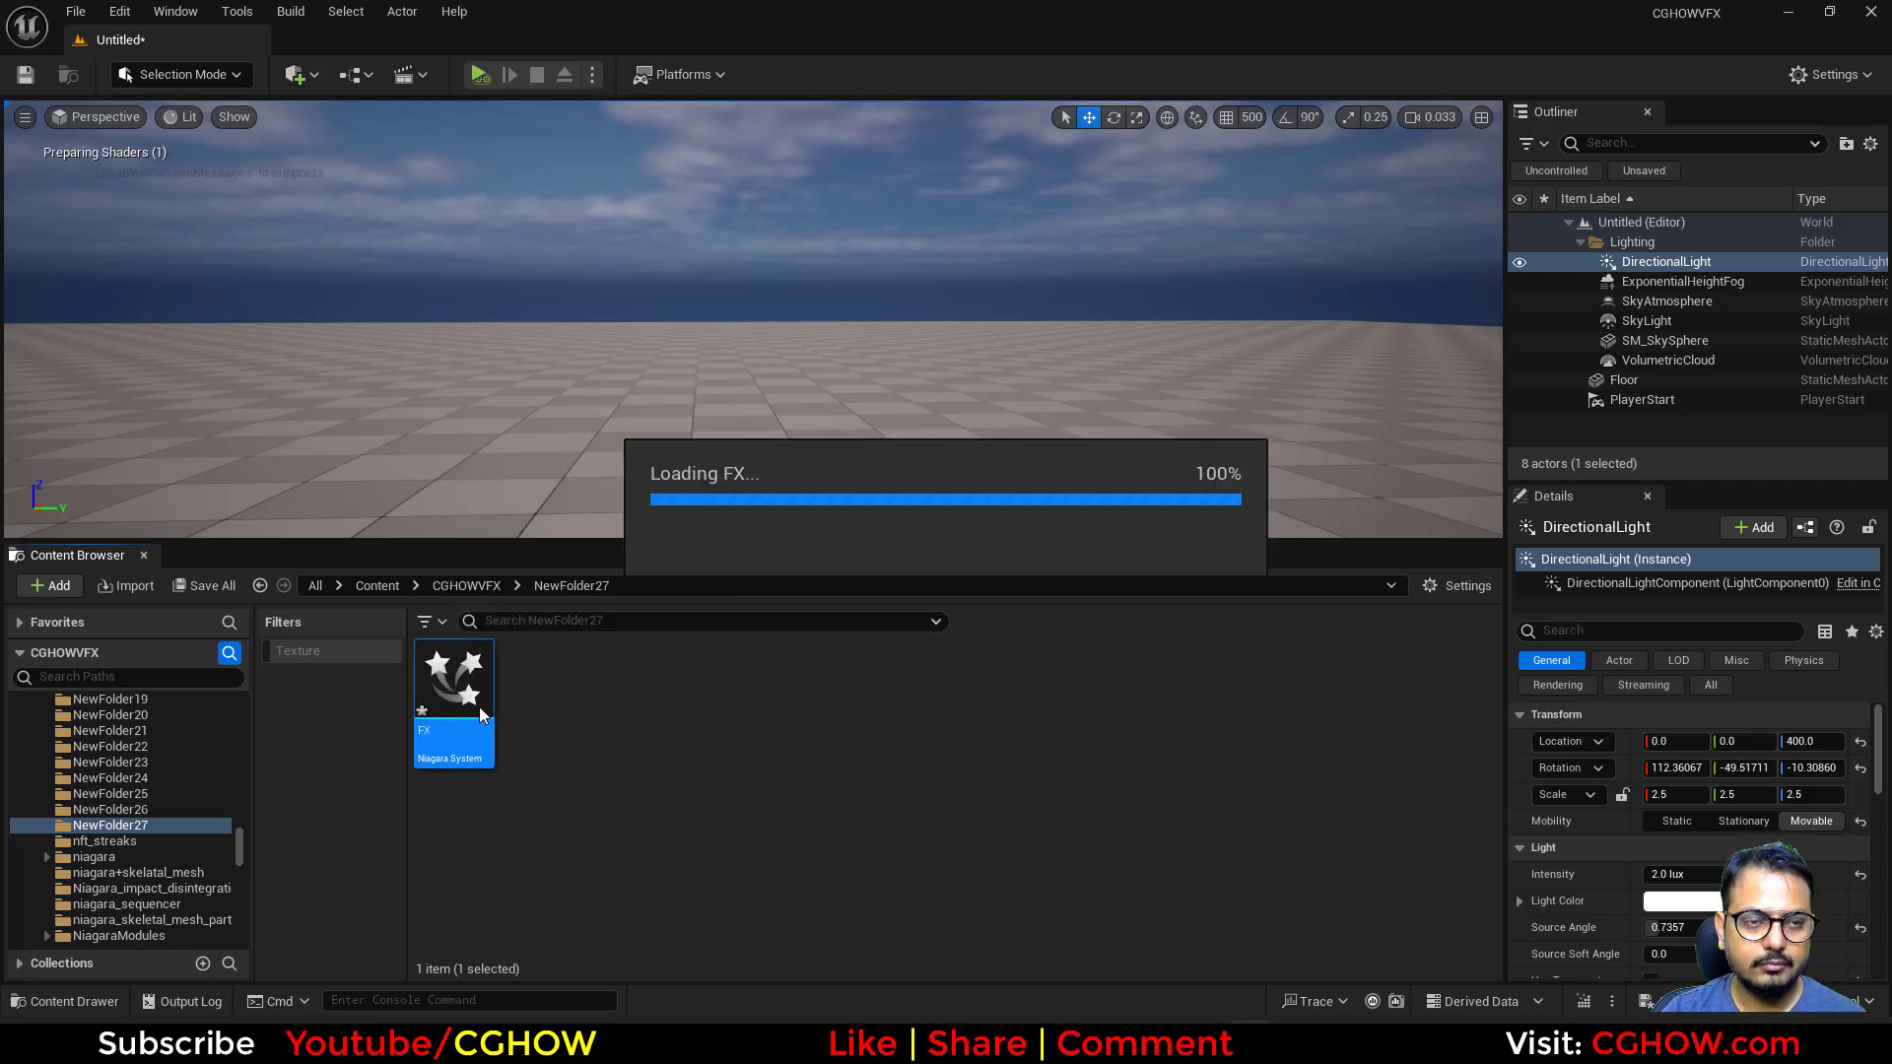
Return to the level and search the CGHOWVFX folder for "idle" assets
left_click(204, 37)
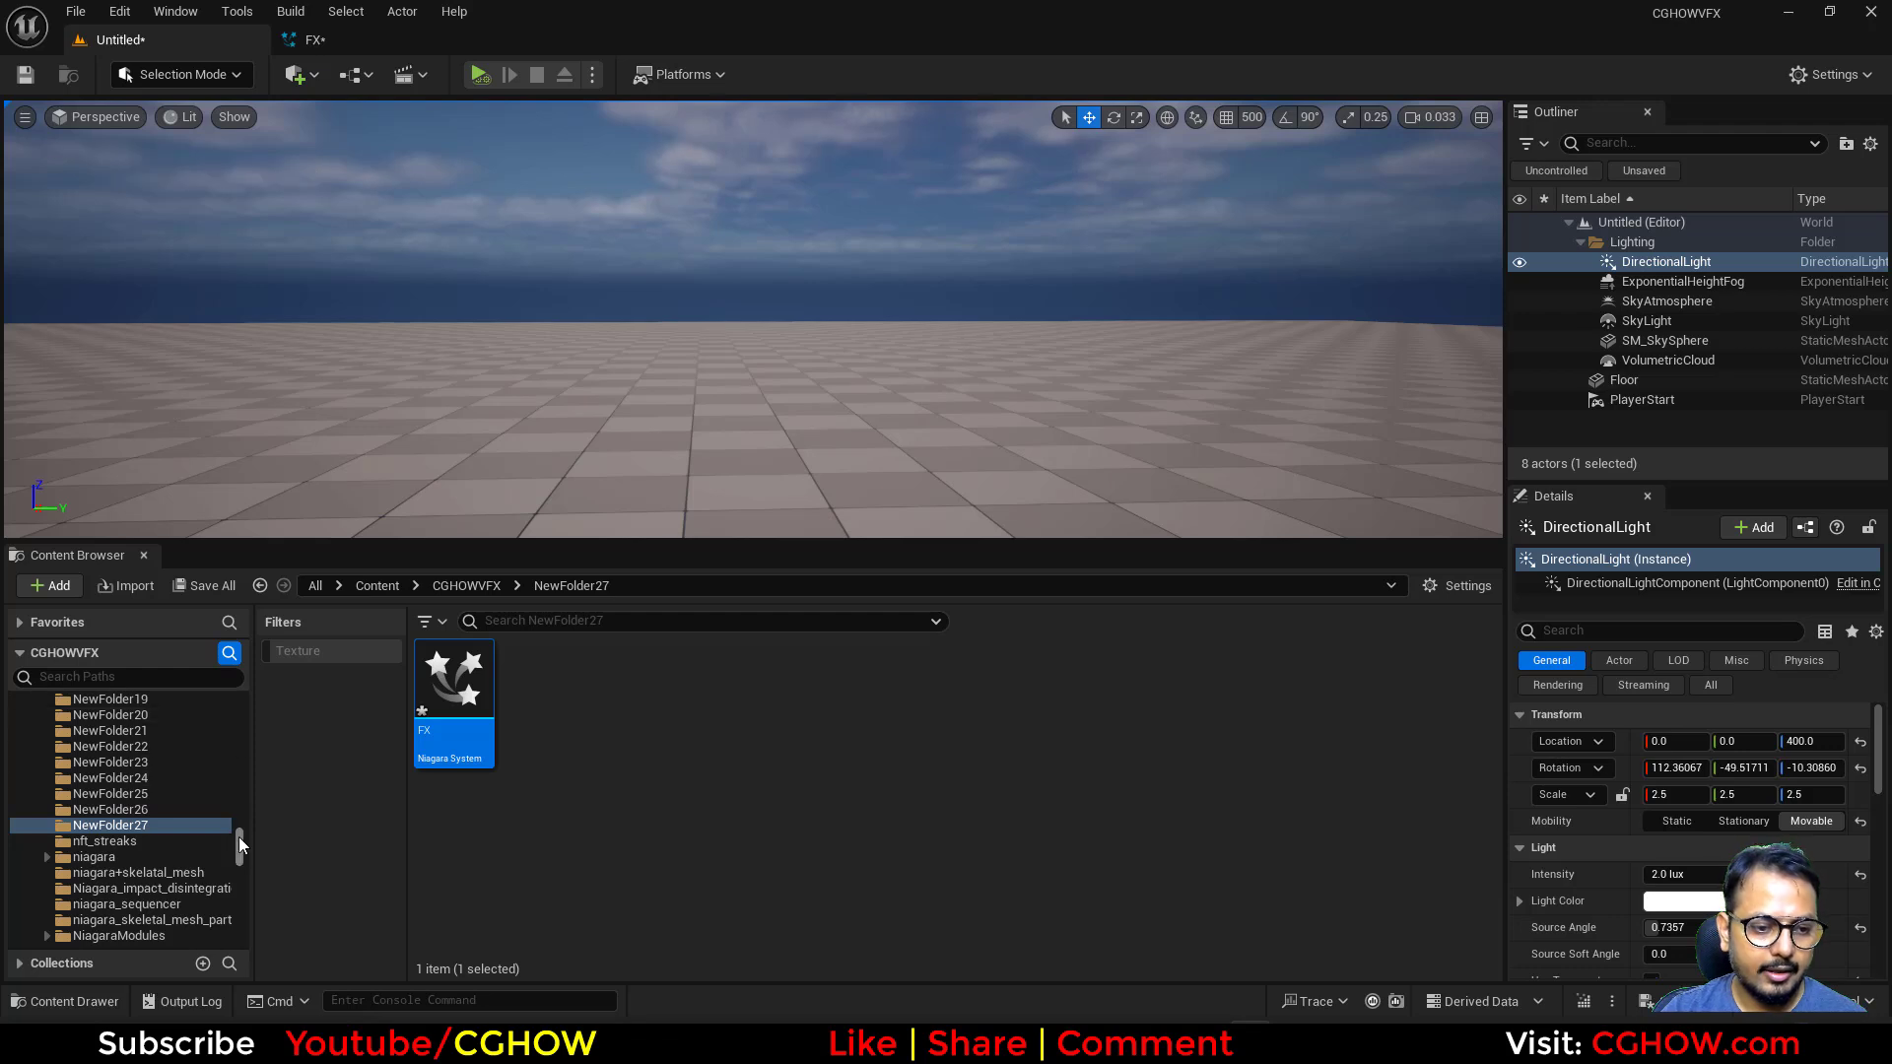
left_click_drag(238, 837, 235, 674)
left_click(89, 766)
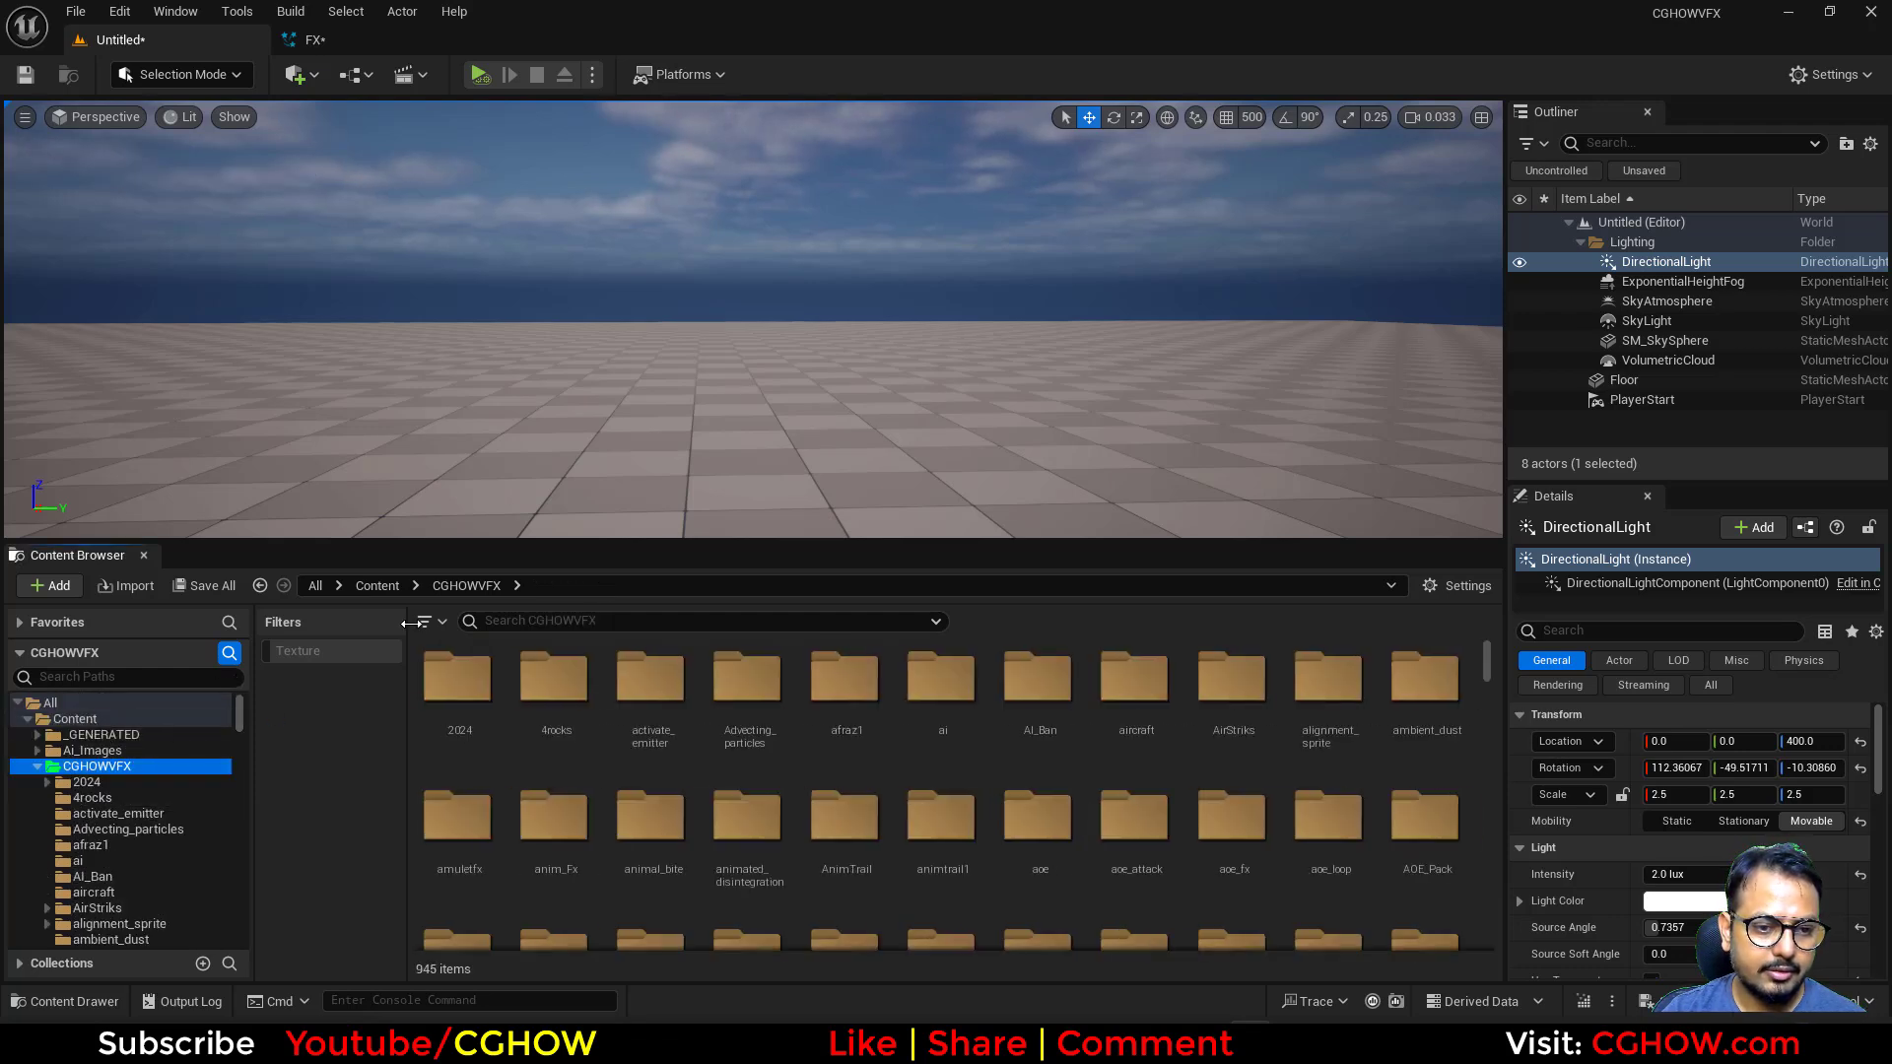
type("idle")
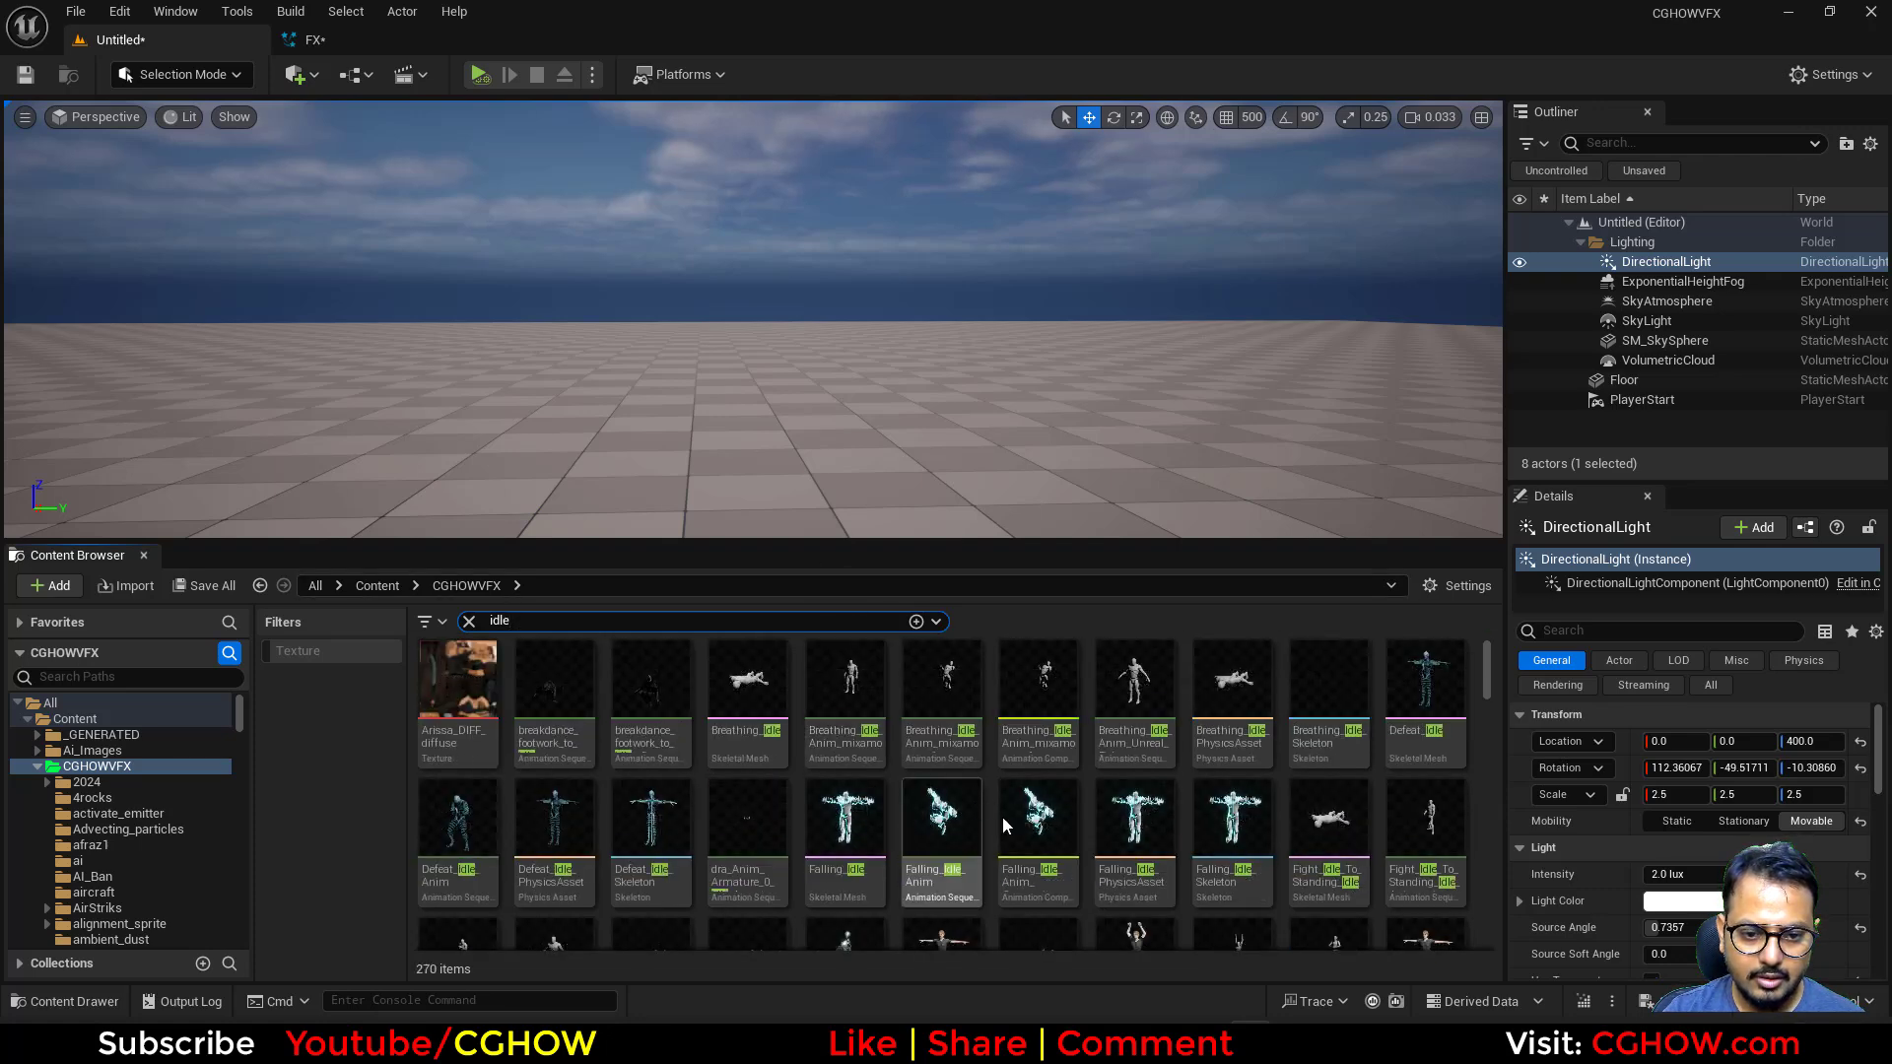
Try placing the Fight_Idle_To_Standing_Idle_Anim_Unreal_Take animation in the level, raised onto the floor, and delete it
scroll(820, 676, "down", 2)
scroll(820, 676, "down", 1)
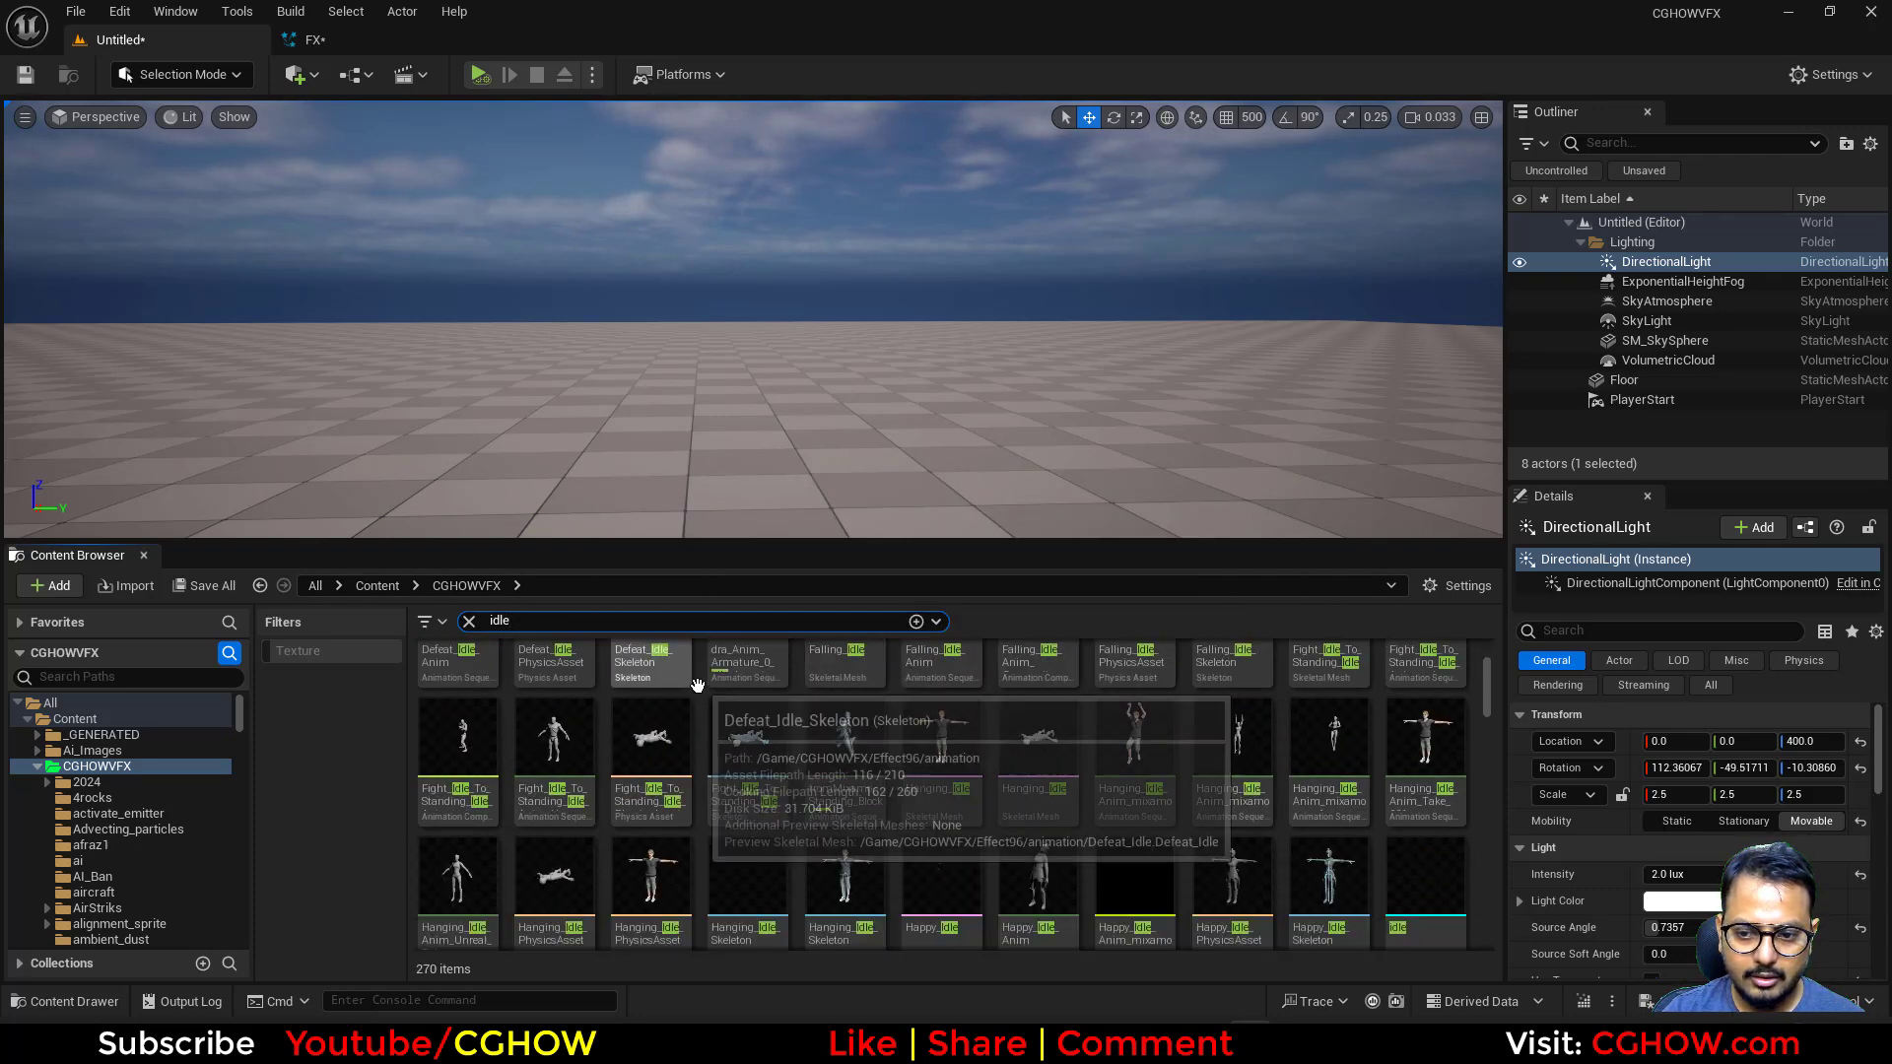
left_click(586, 752)
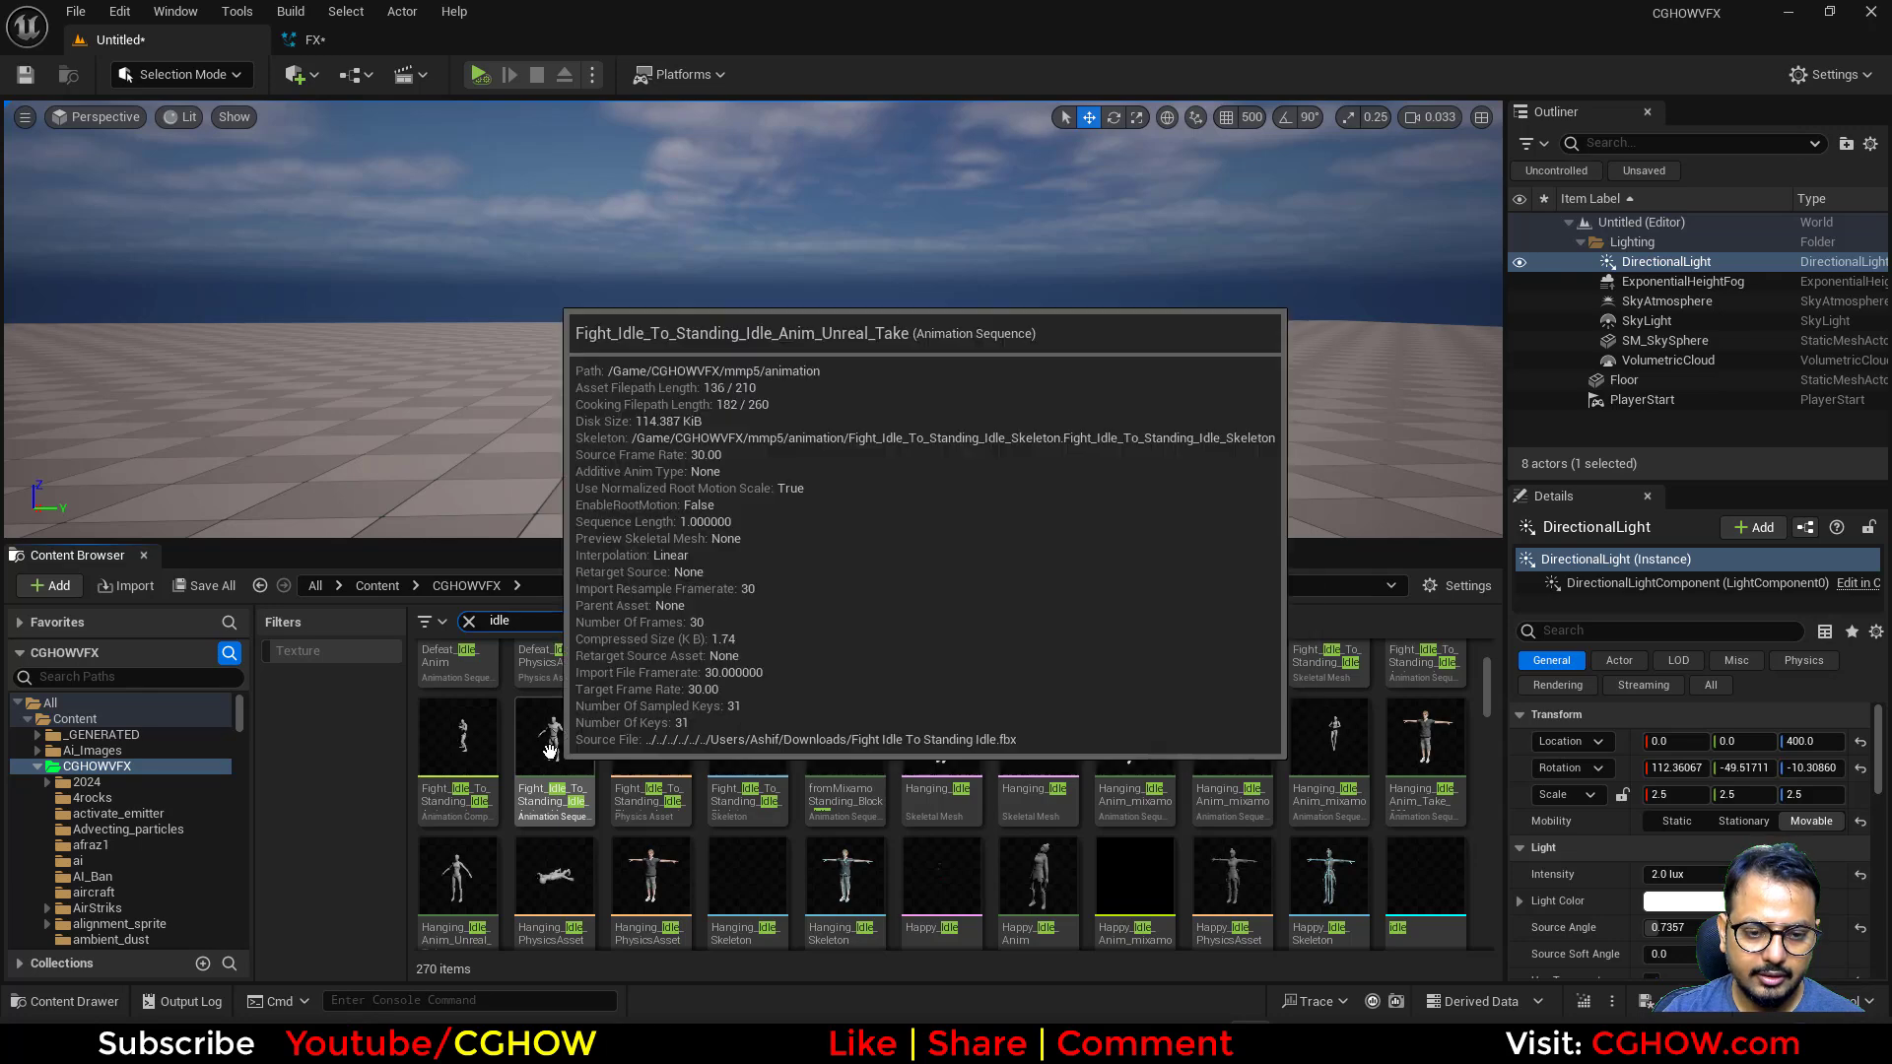
left_click_drag(655, 479, 645, 503)
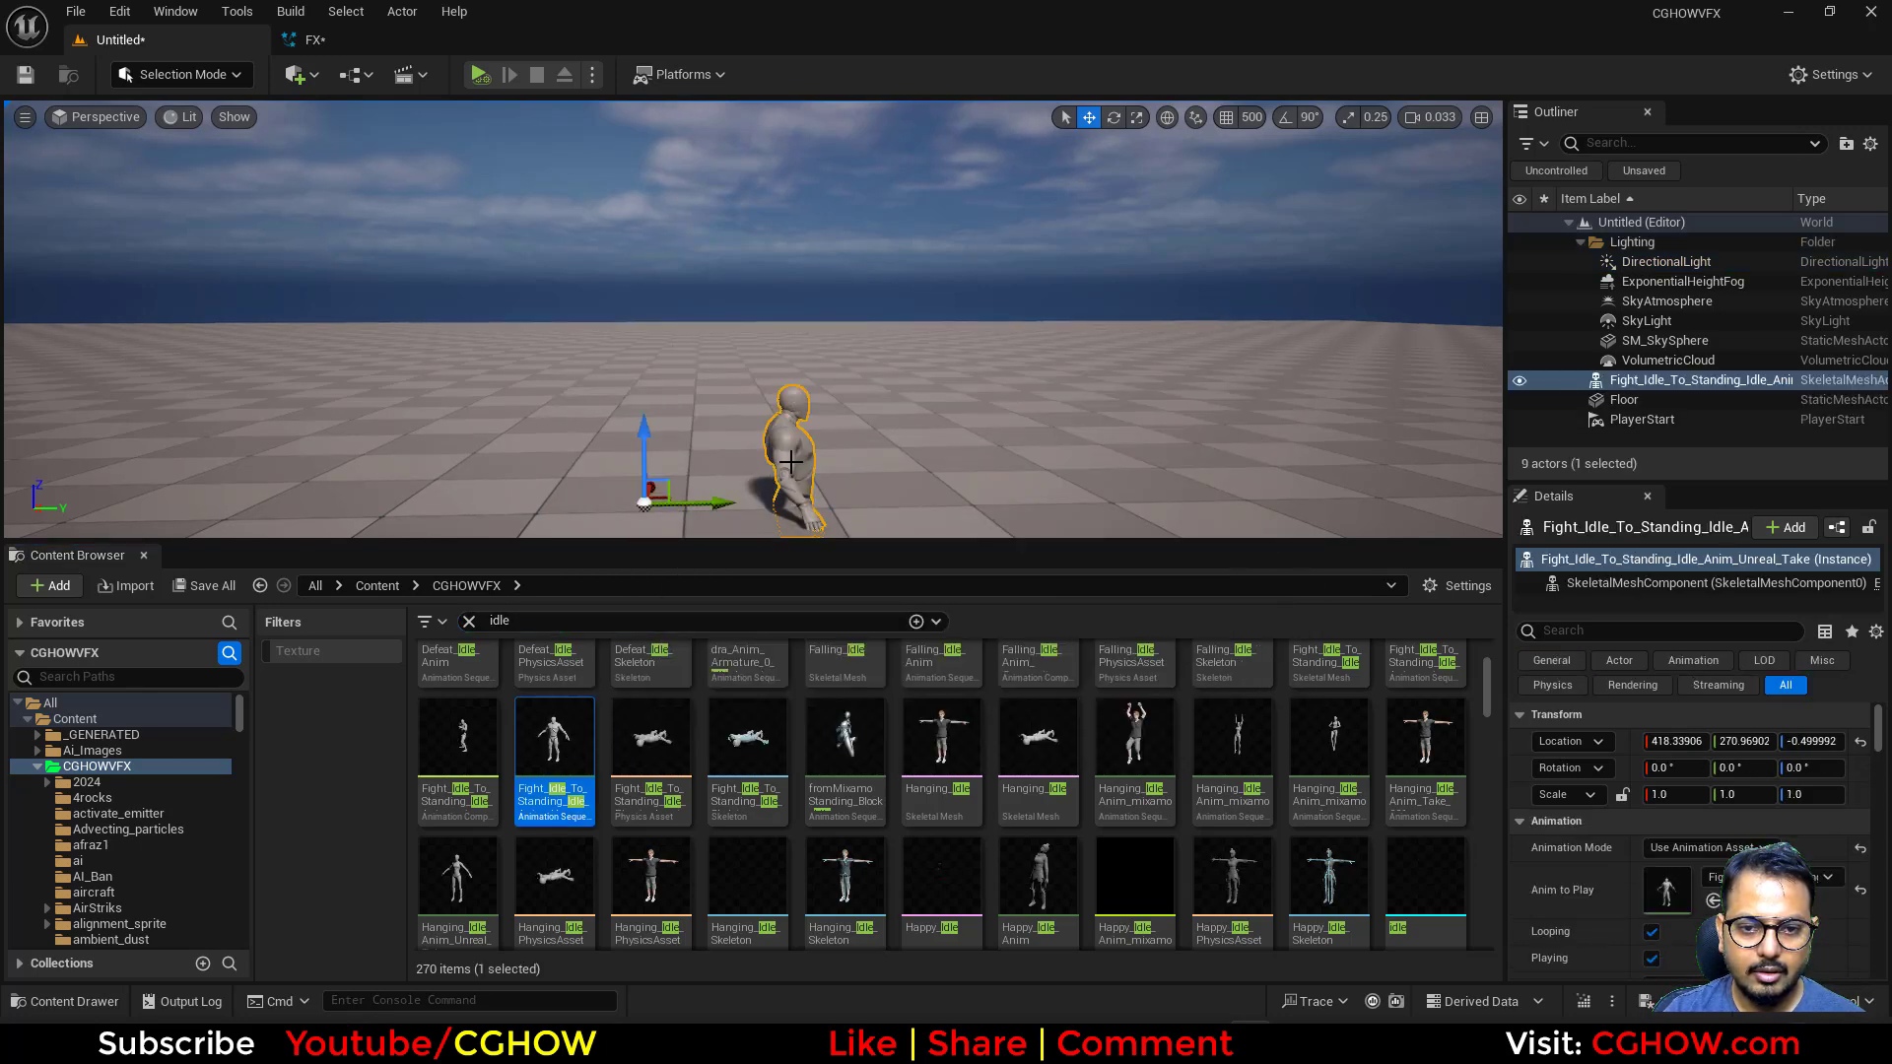
left_click_drag(651, 431, 626, 279)
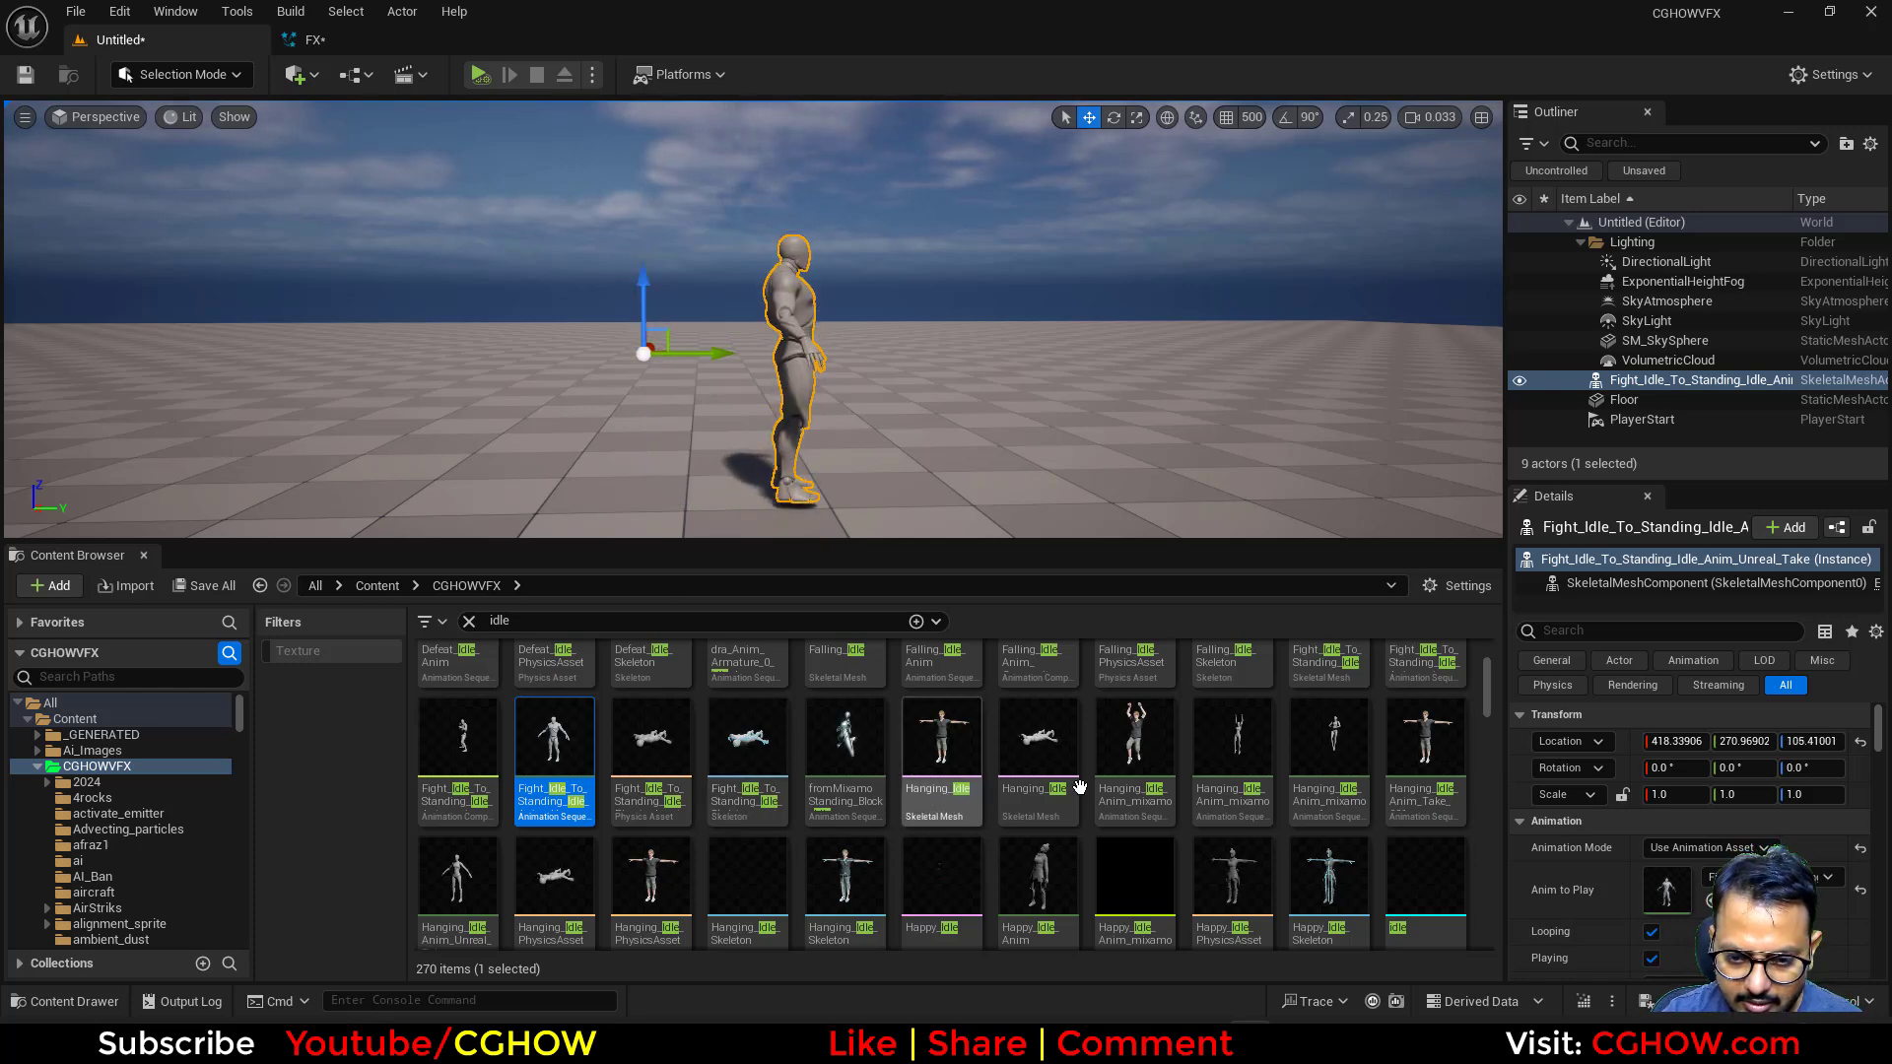
key("Delete")
Place the red-dressed Idle skeletal mesh in the level and rotate it about 90° around Z
scroll(984, 761, "down", 2)
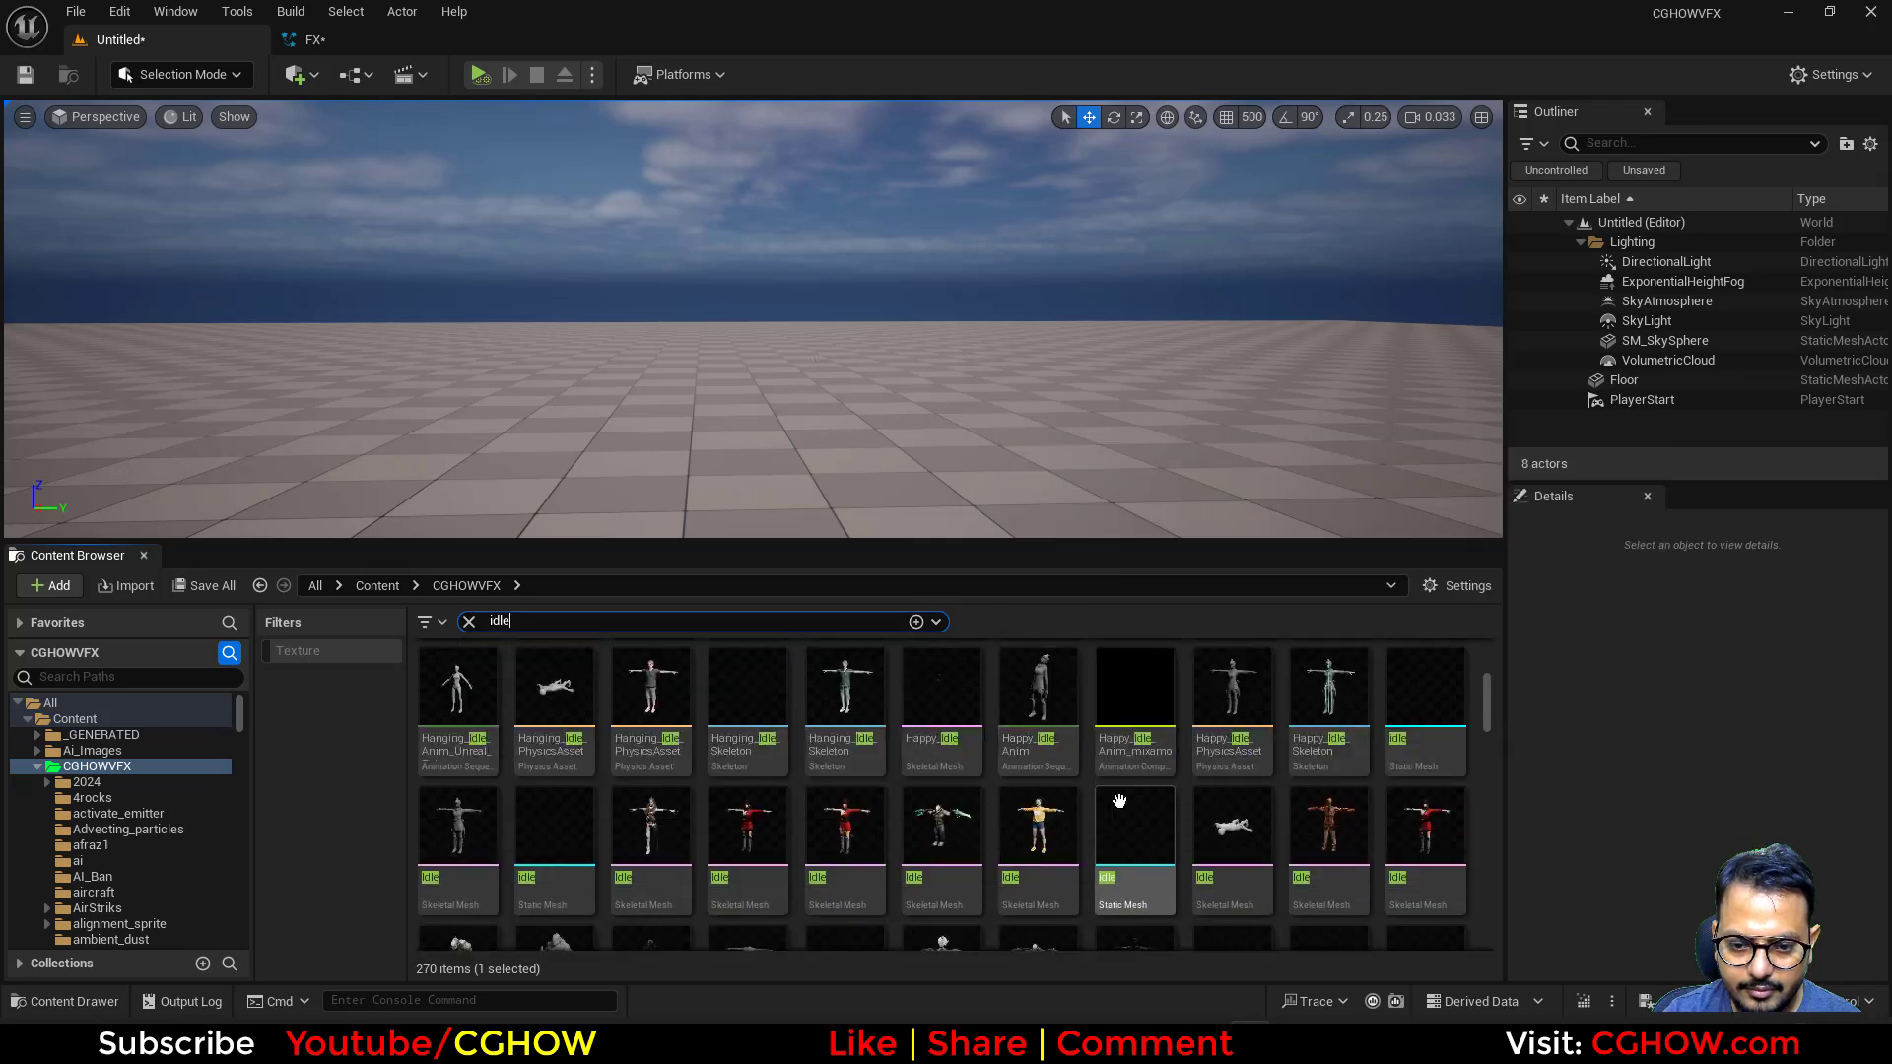
scroll(1035, 768, "down", 2)
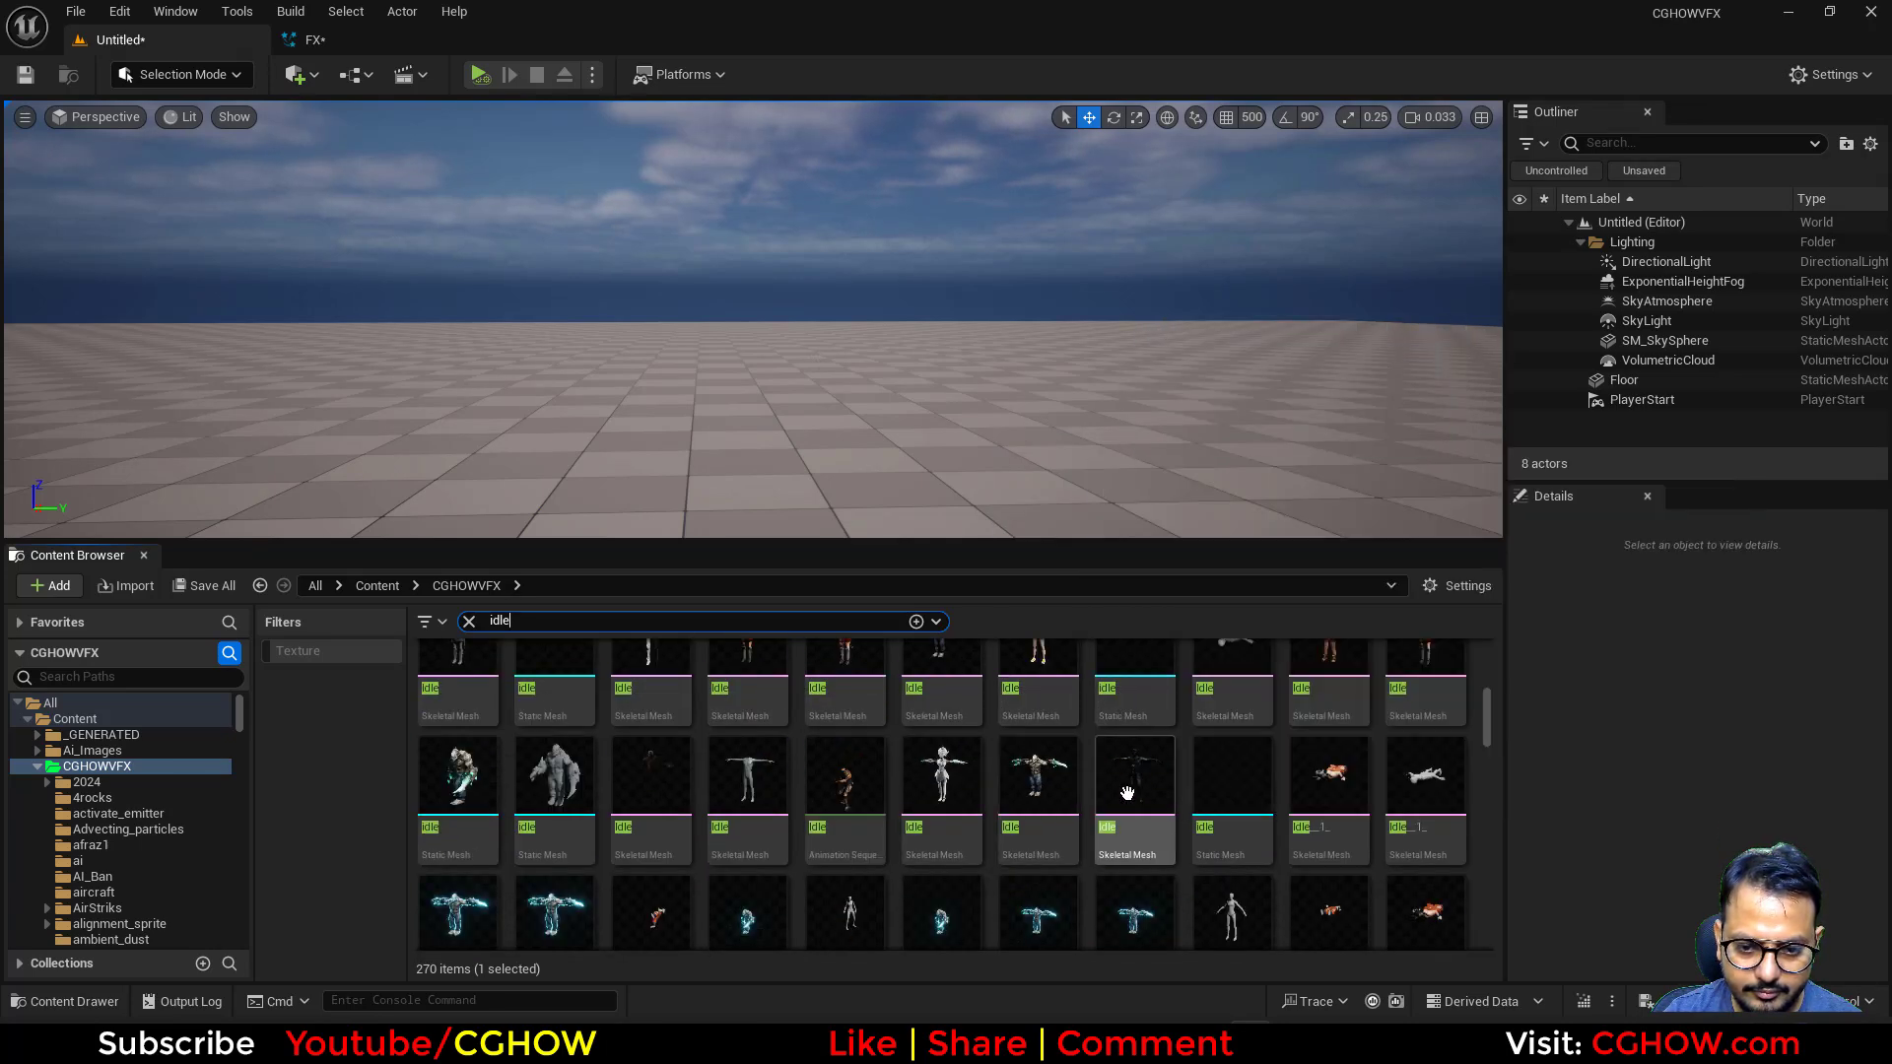
scroll(1031, 764, "down", 1)
left_click_drag(1234, 863, 1099, 942)
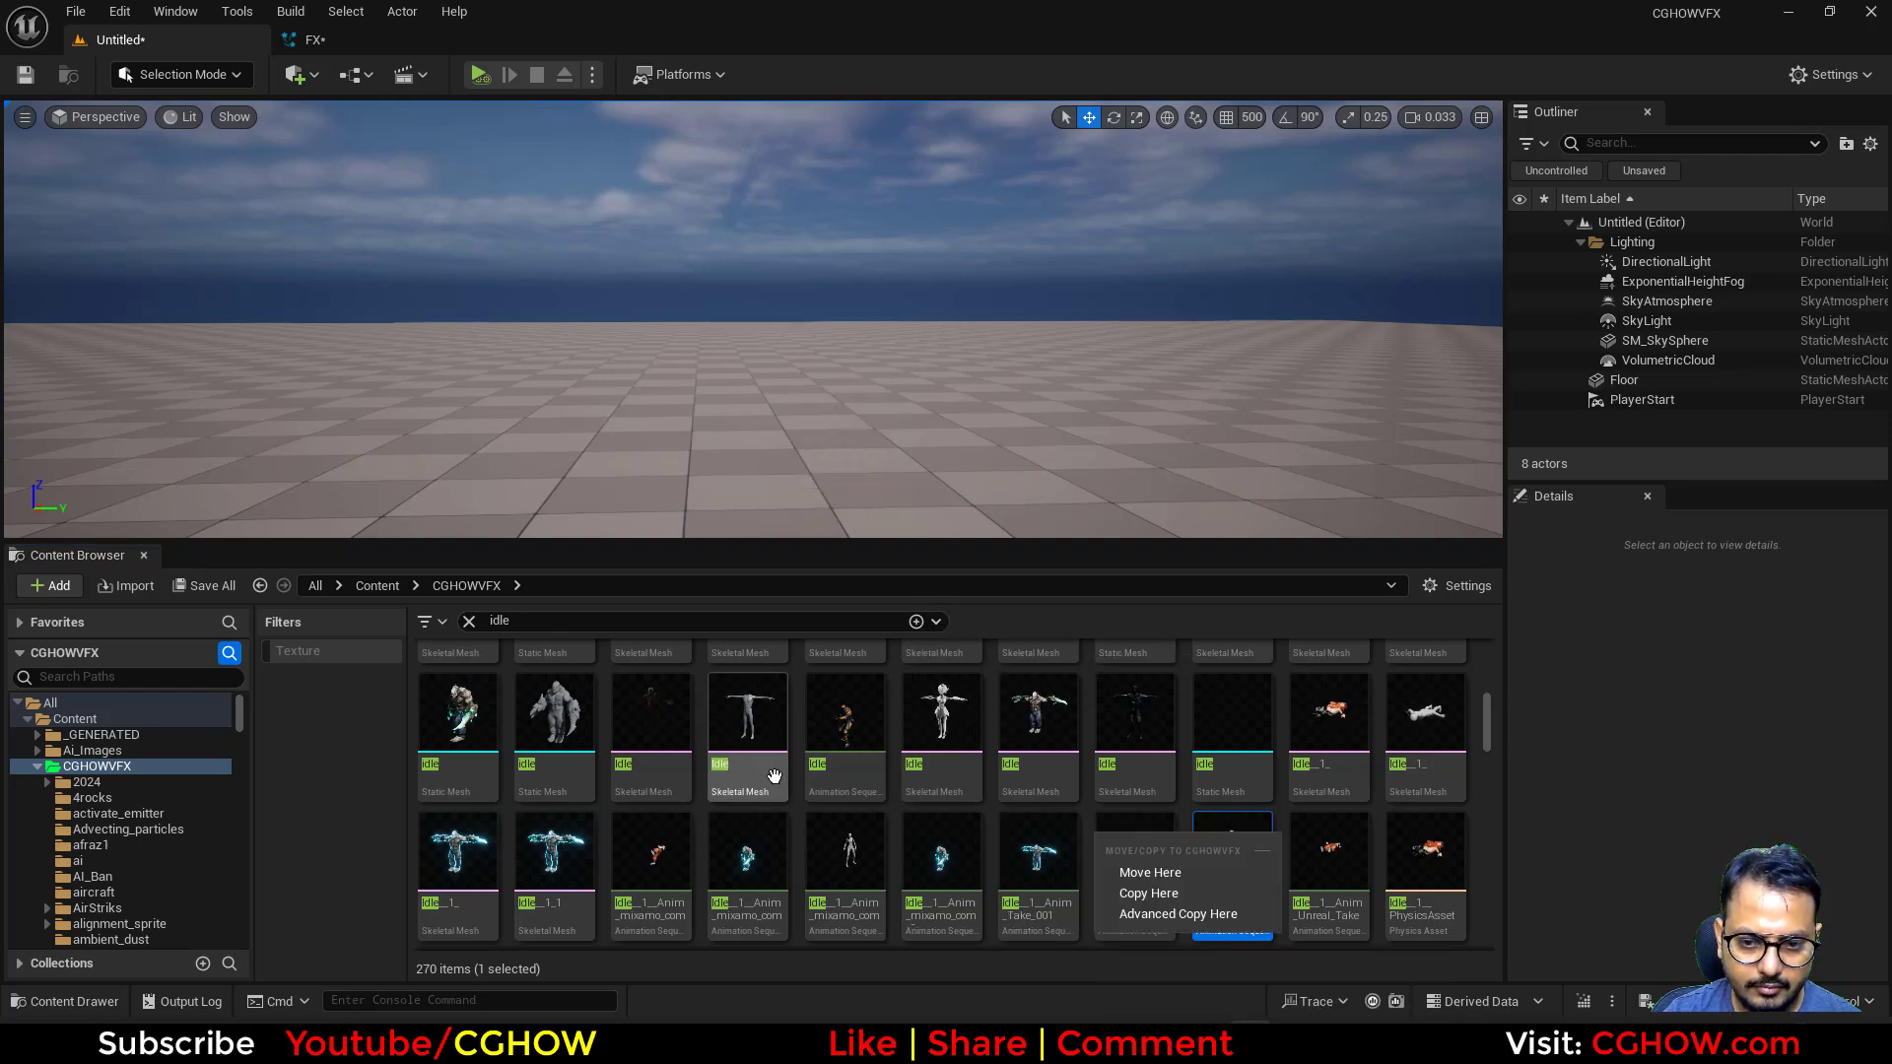
scroll(857, 749, "up", 2)
left_click_drag(857, 753, 869, 485)
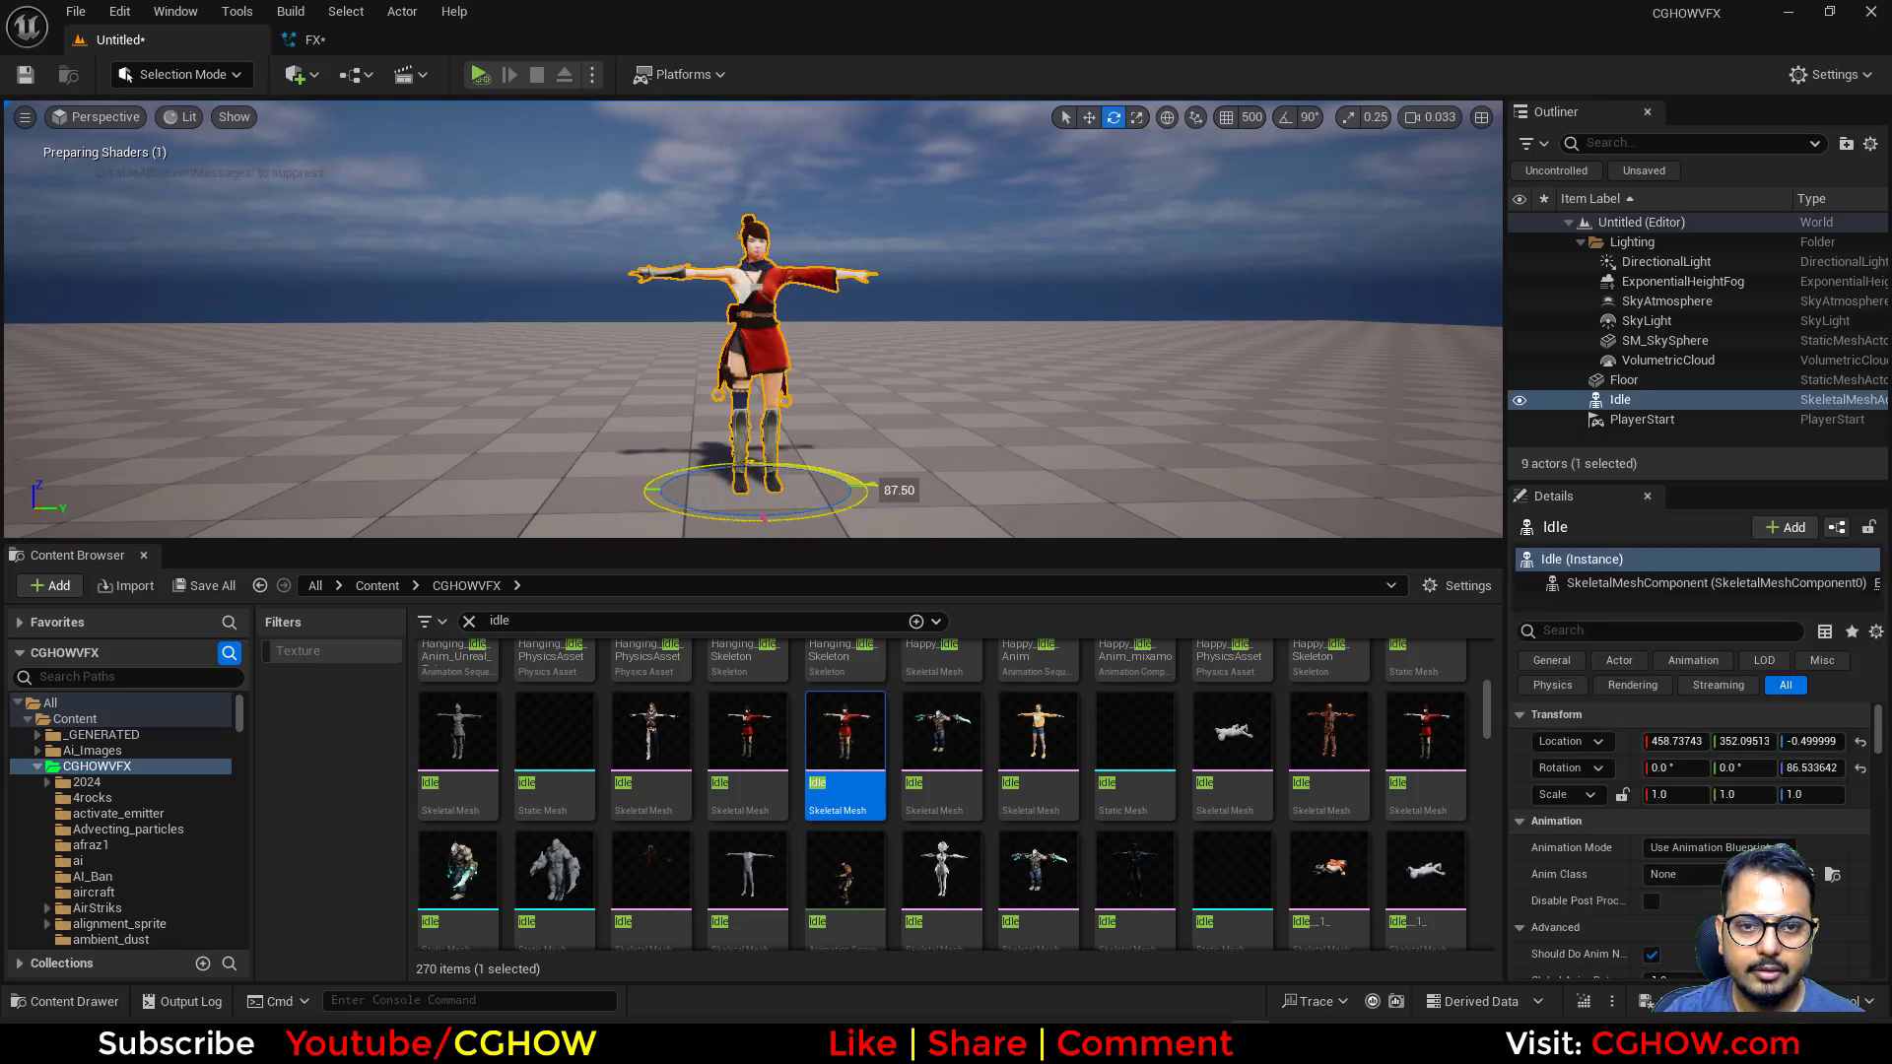
right_click_drag(1002, 419, 991, 414)
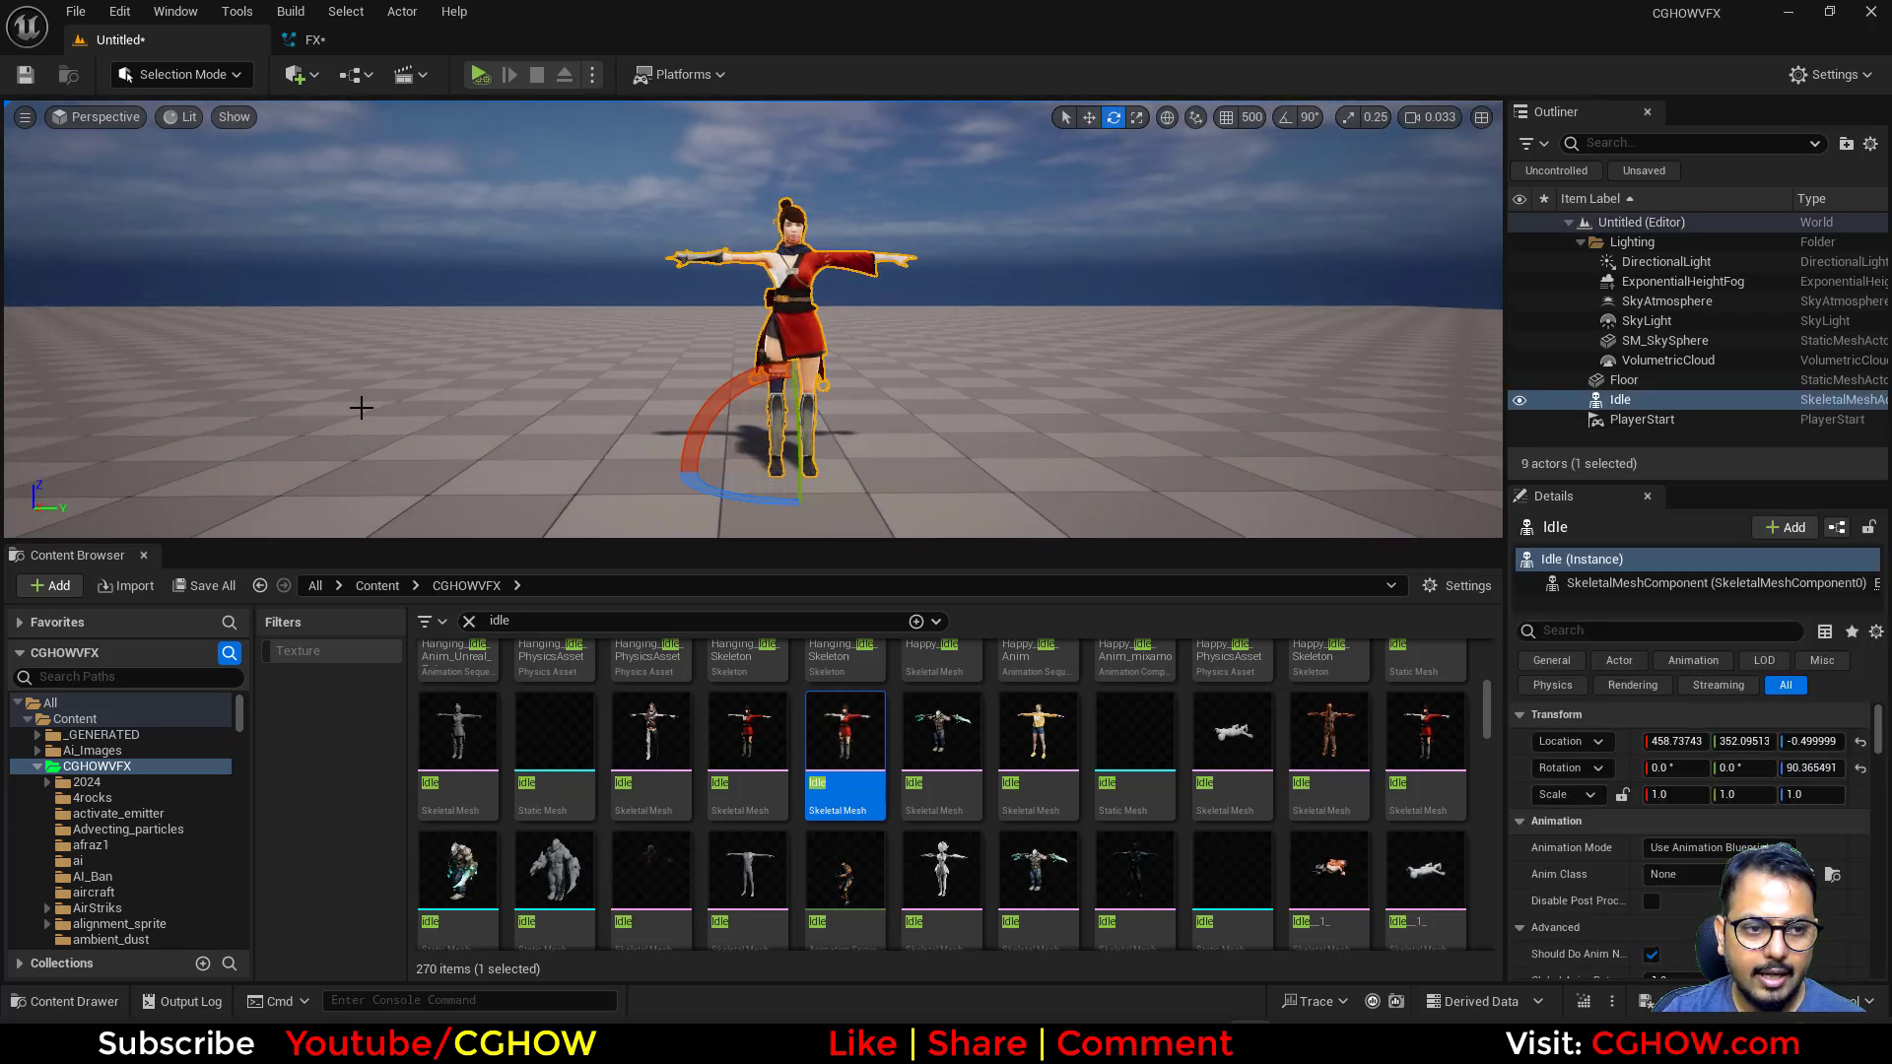
Open the FX_1 content folder without the search text and filter its contents to Static Mesh assets
left_click(131, 723)
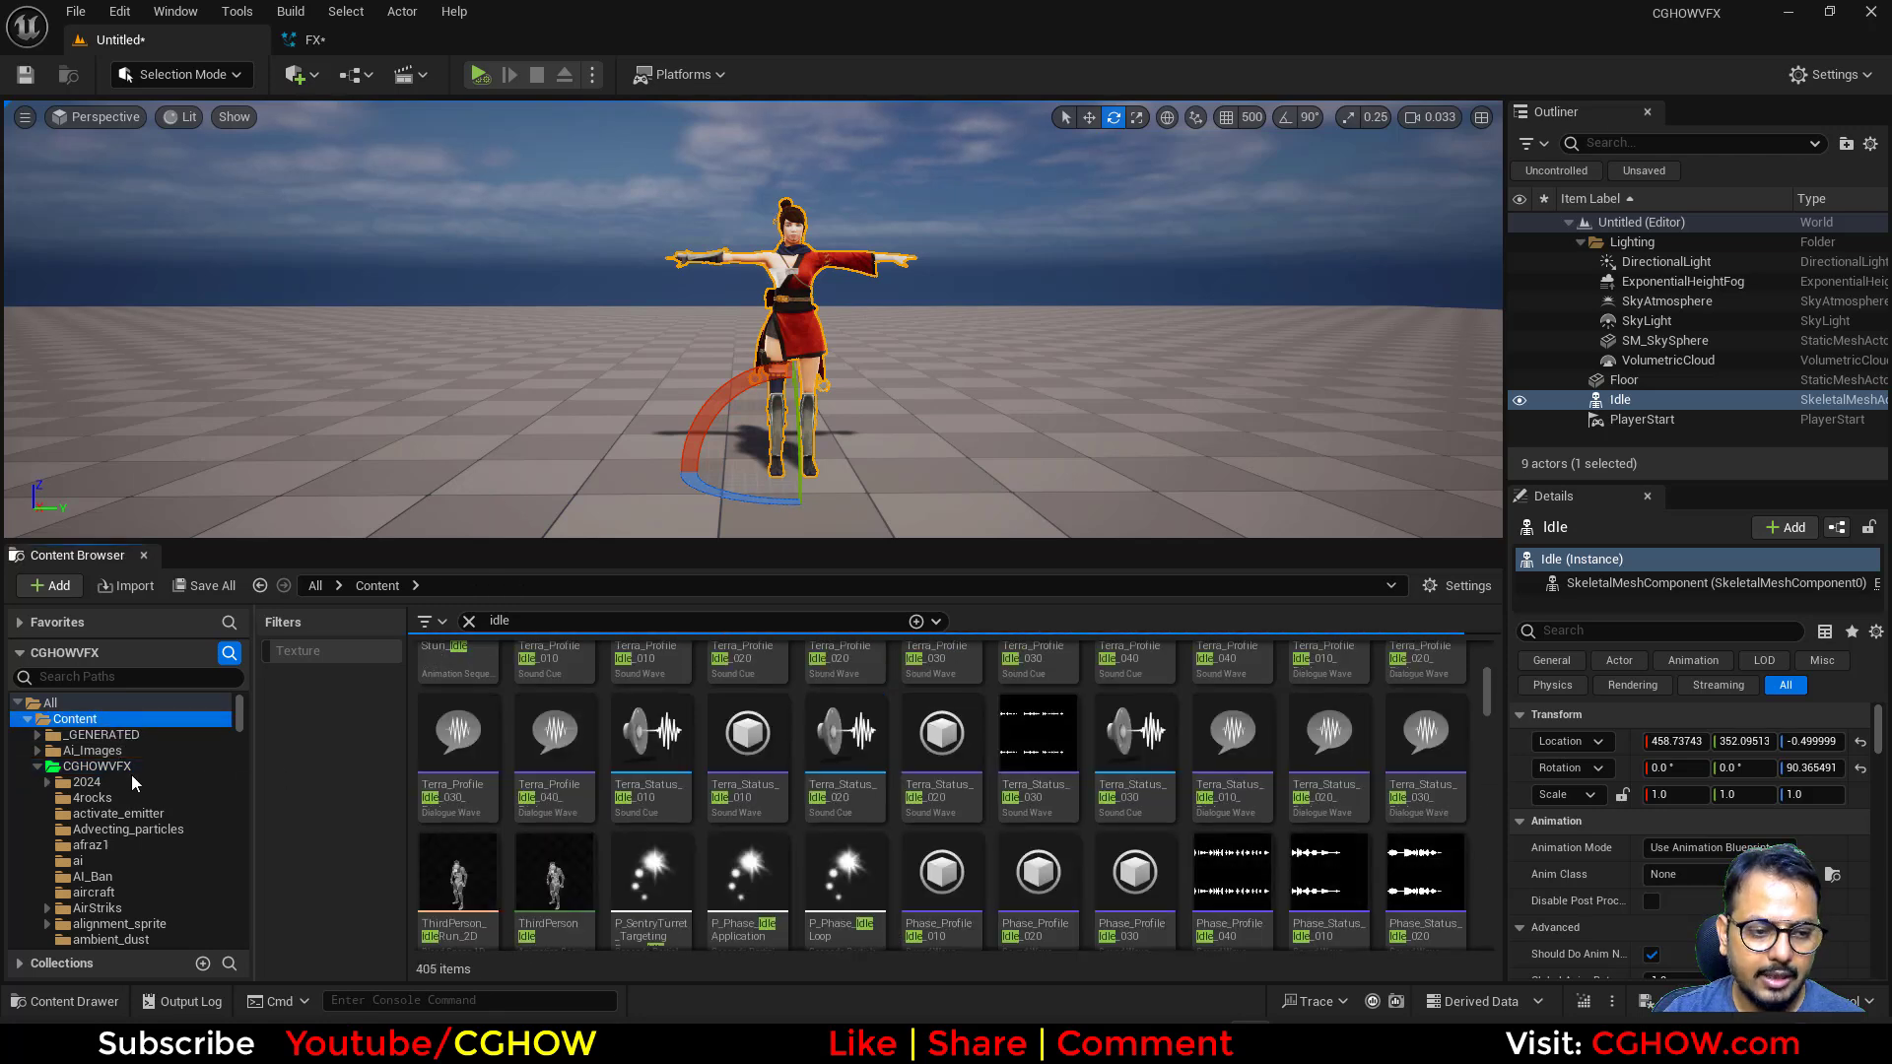
left_click(37, 771)
scroll(75, 867, "down", 2)
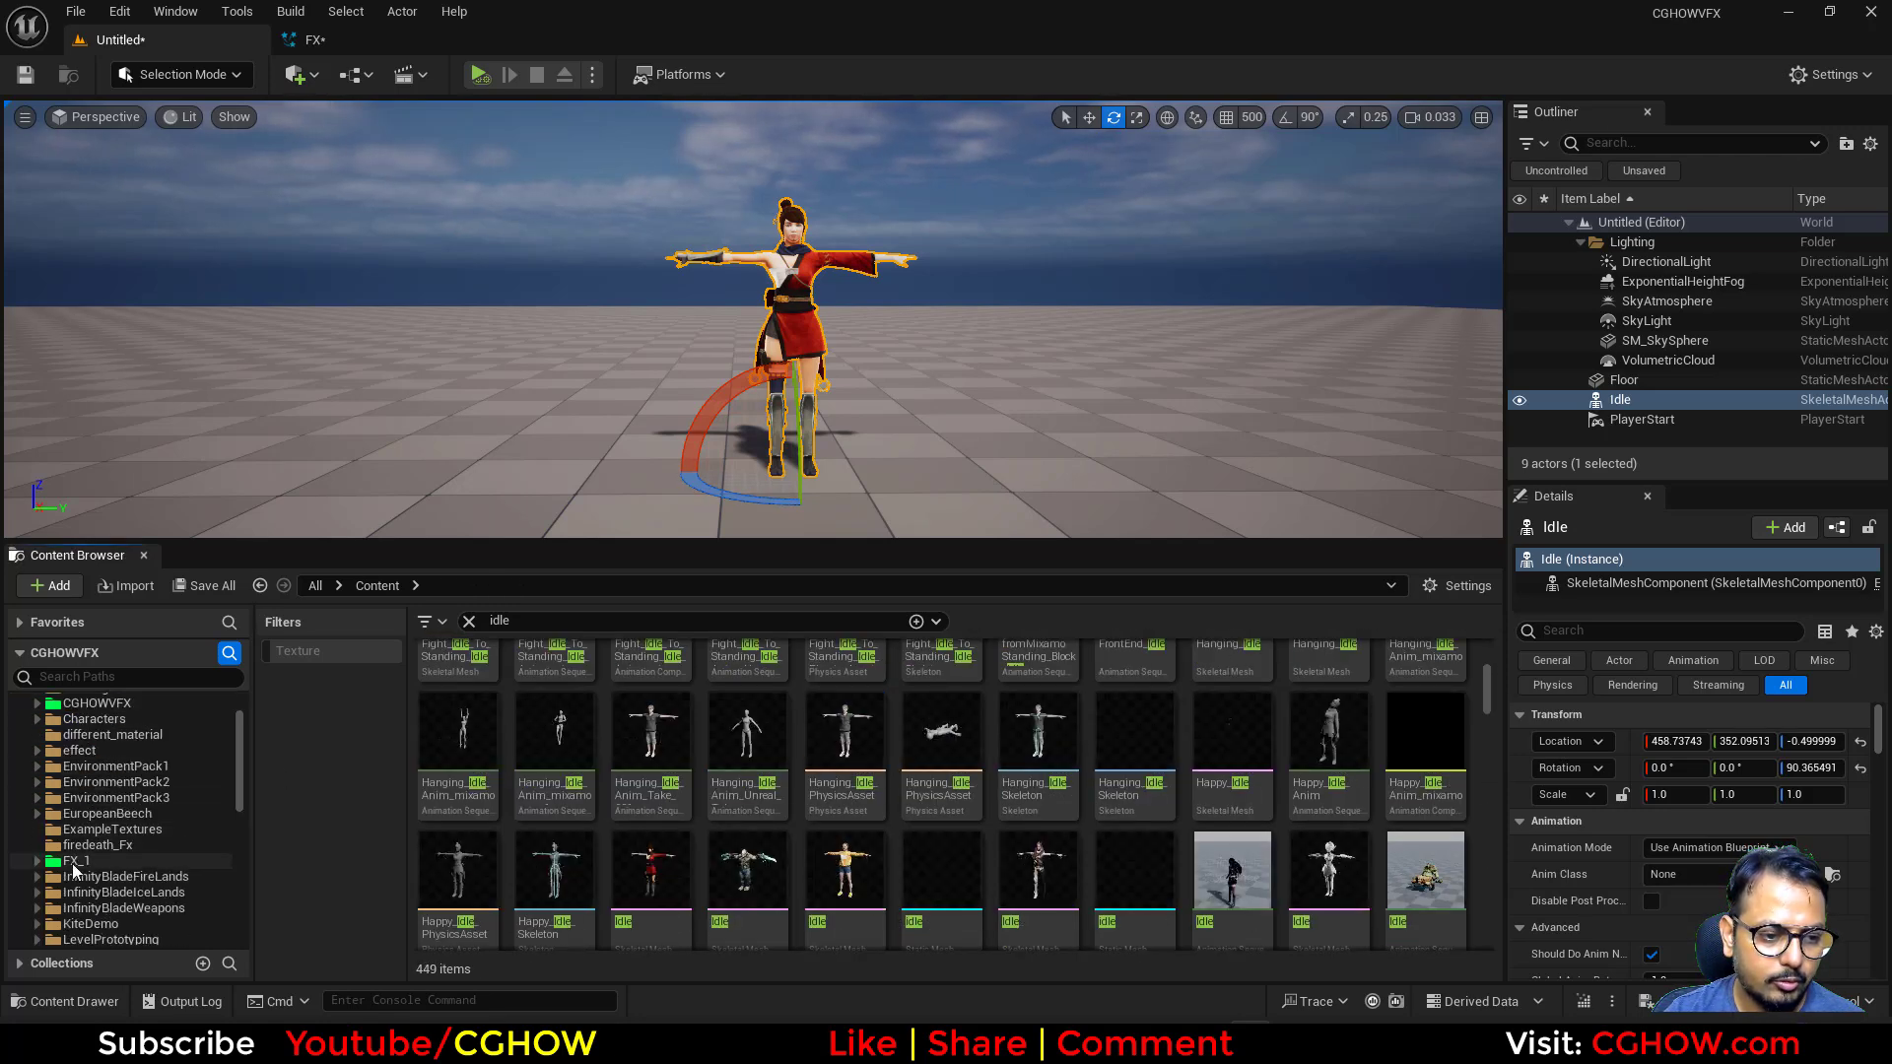
left_click(469, 621)
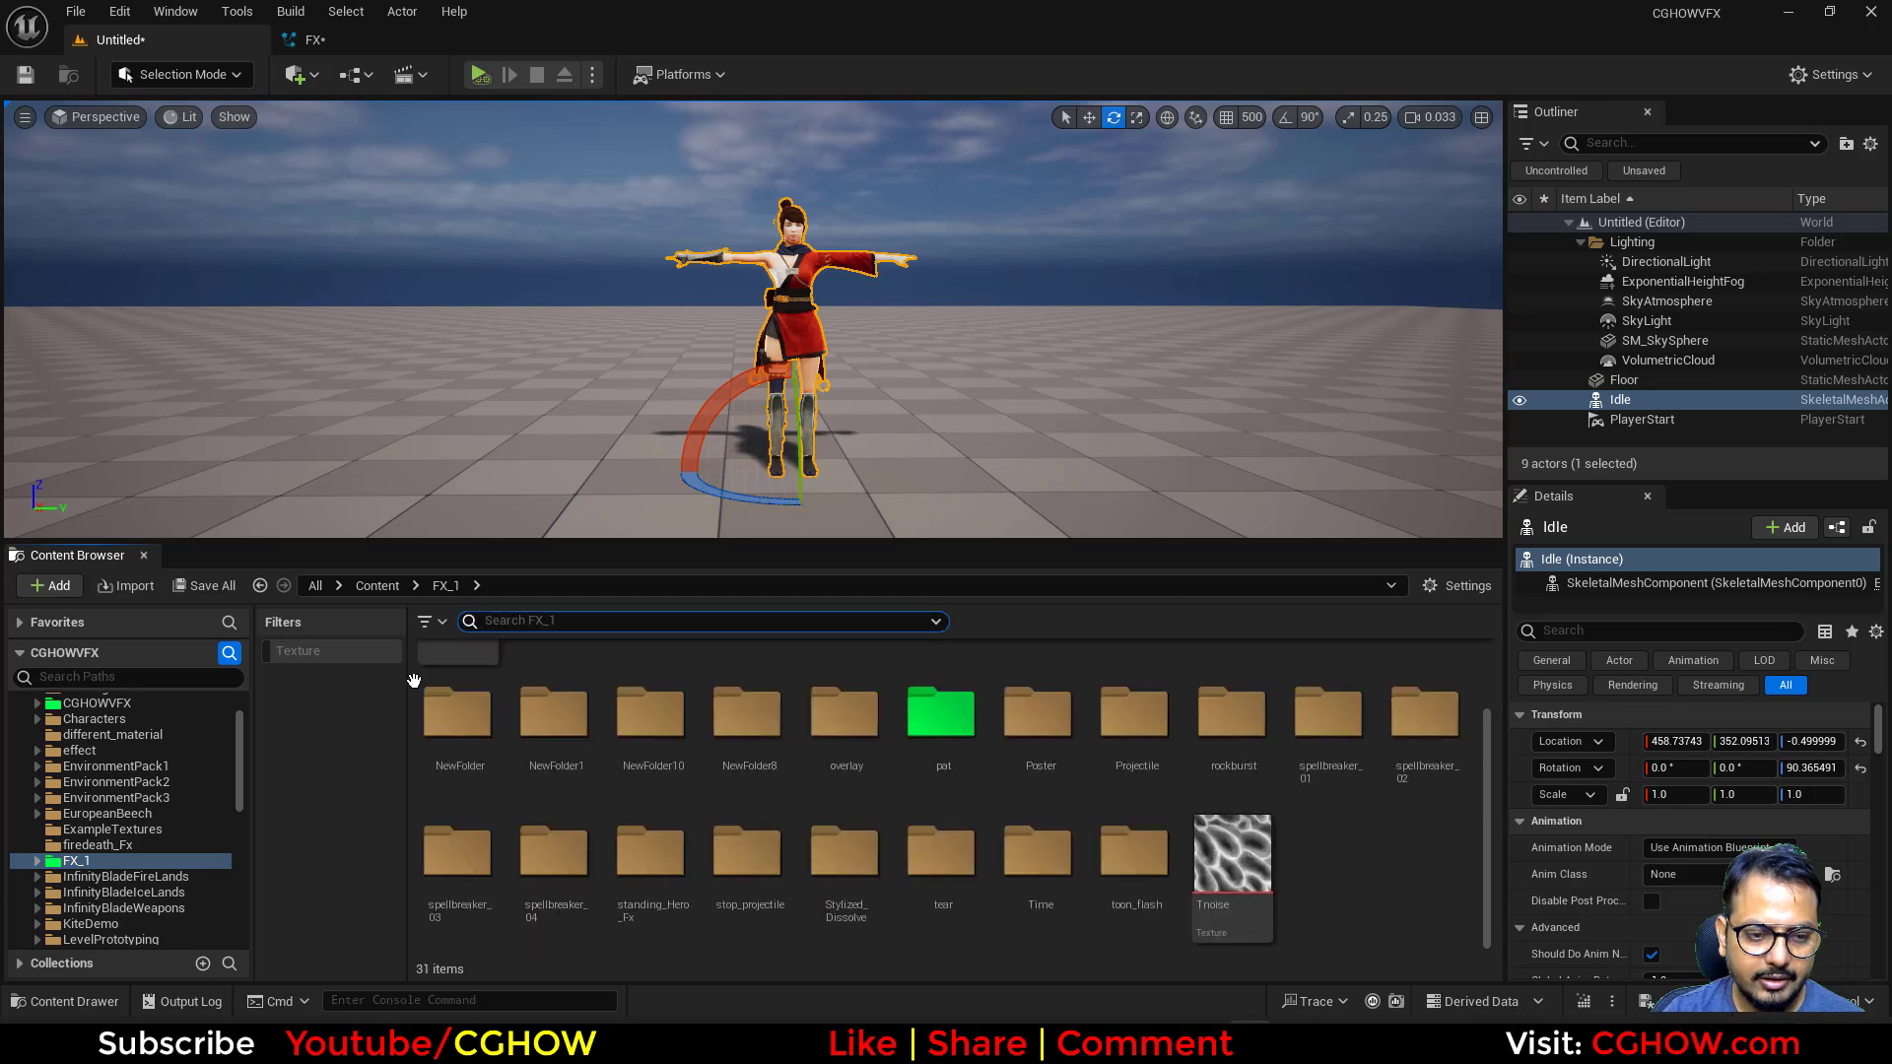
left_click(443, 620)
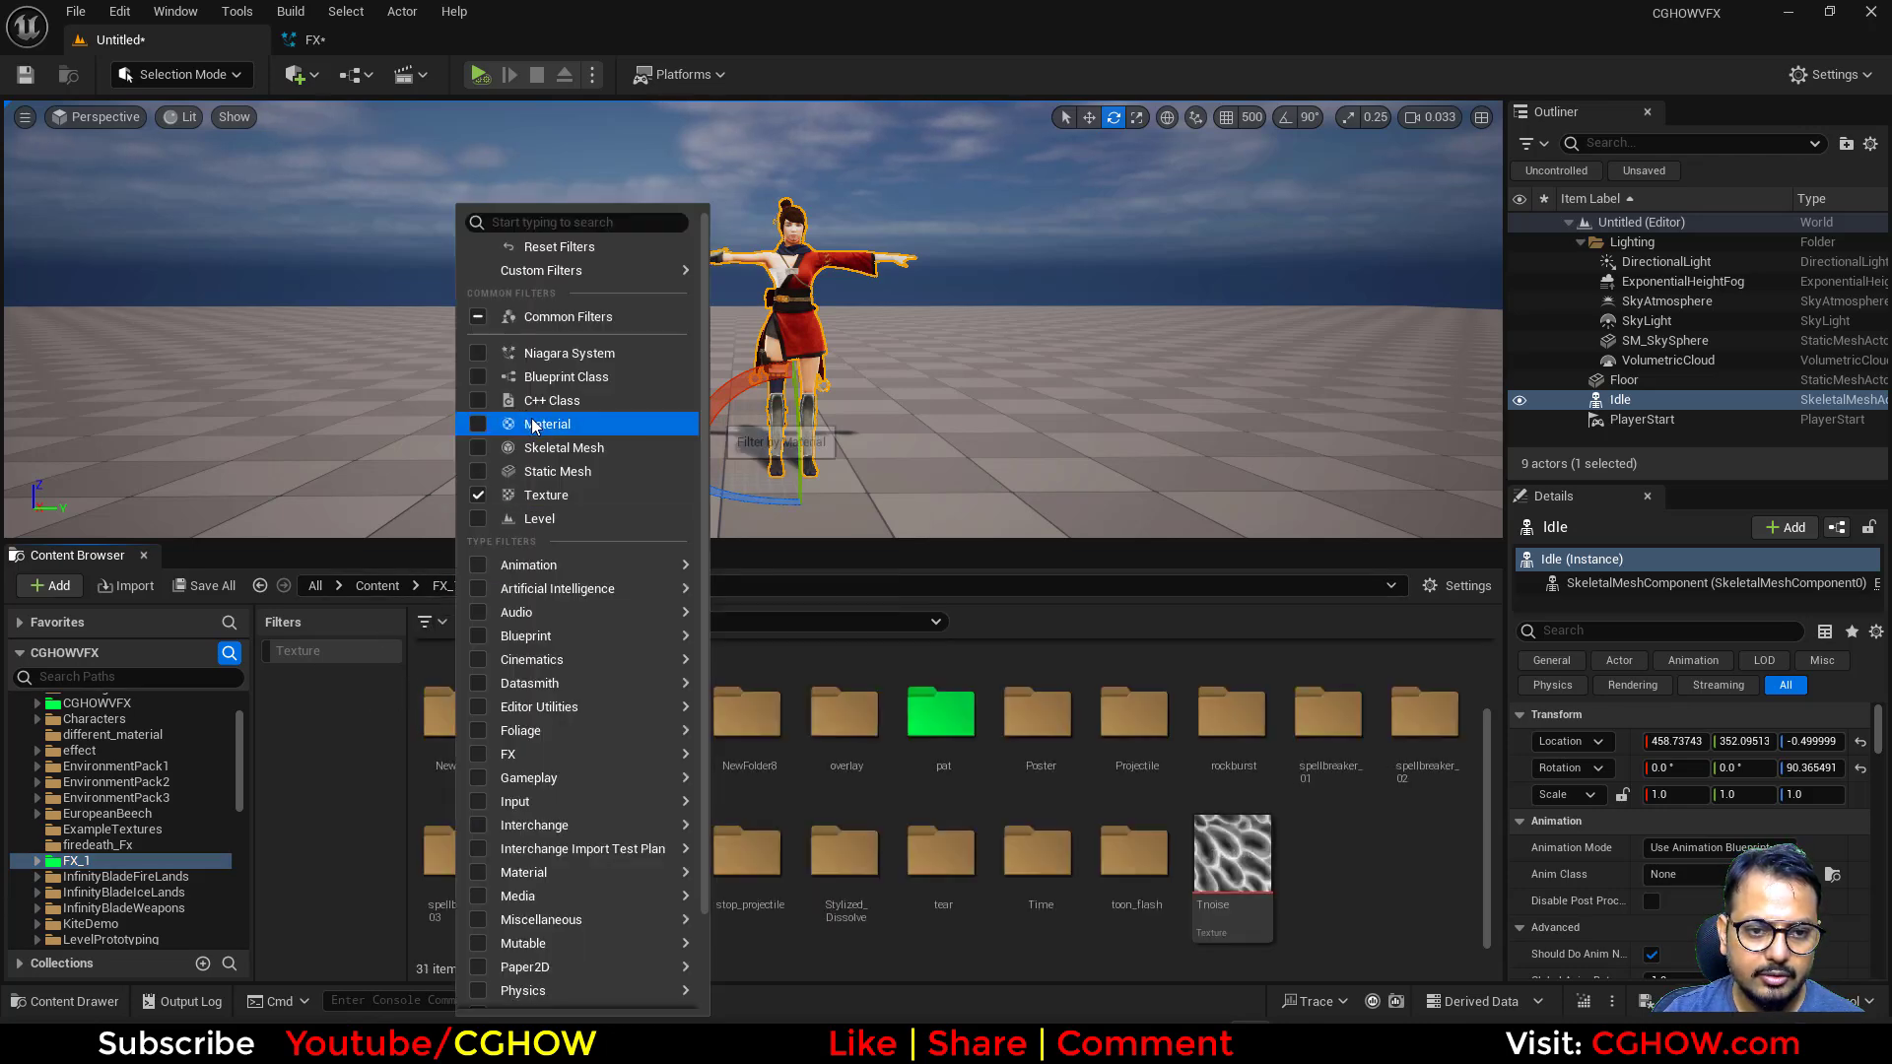
left_click(532, 463)
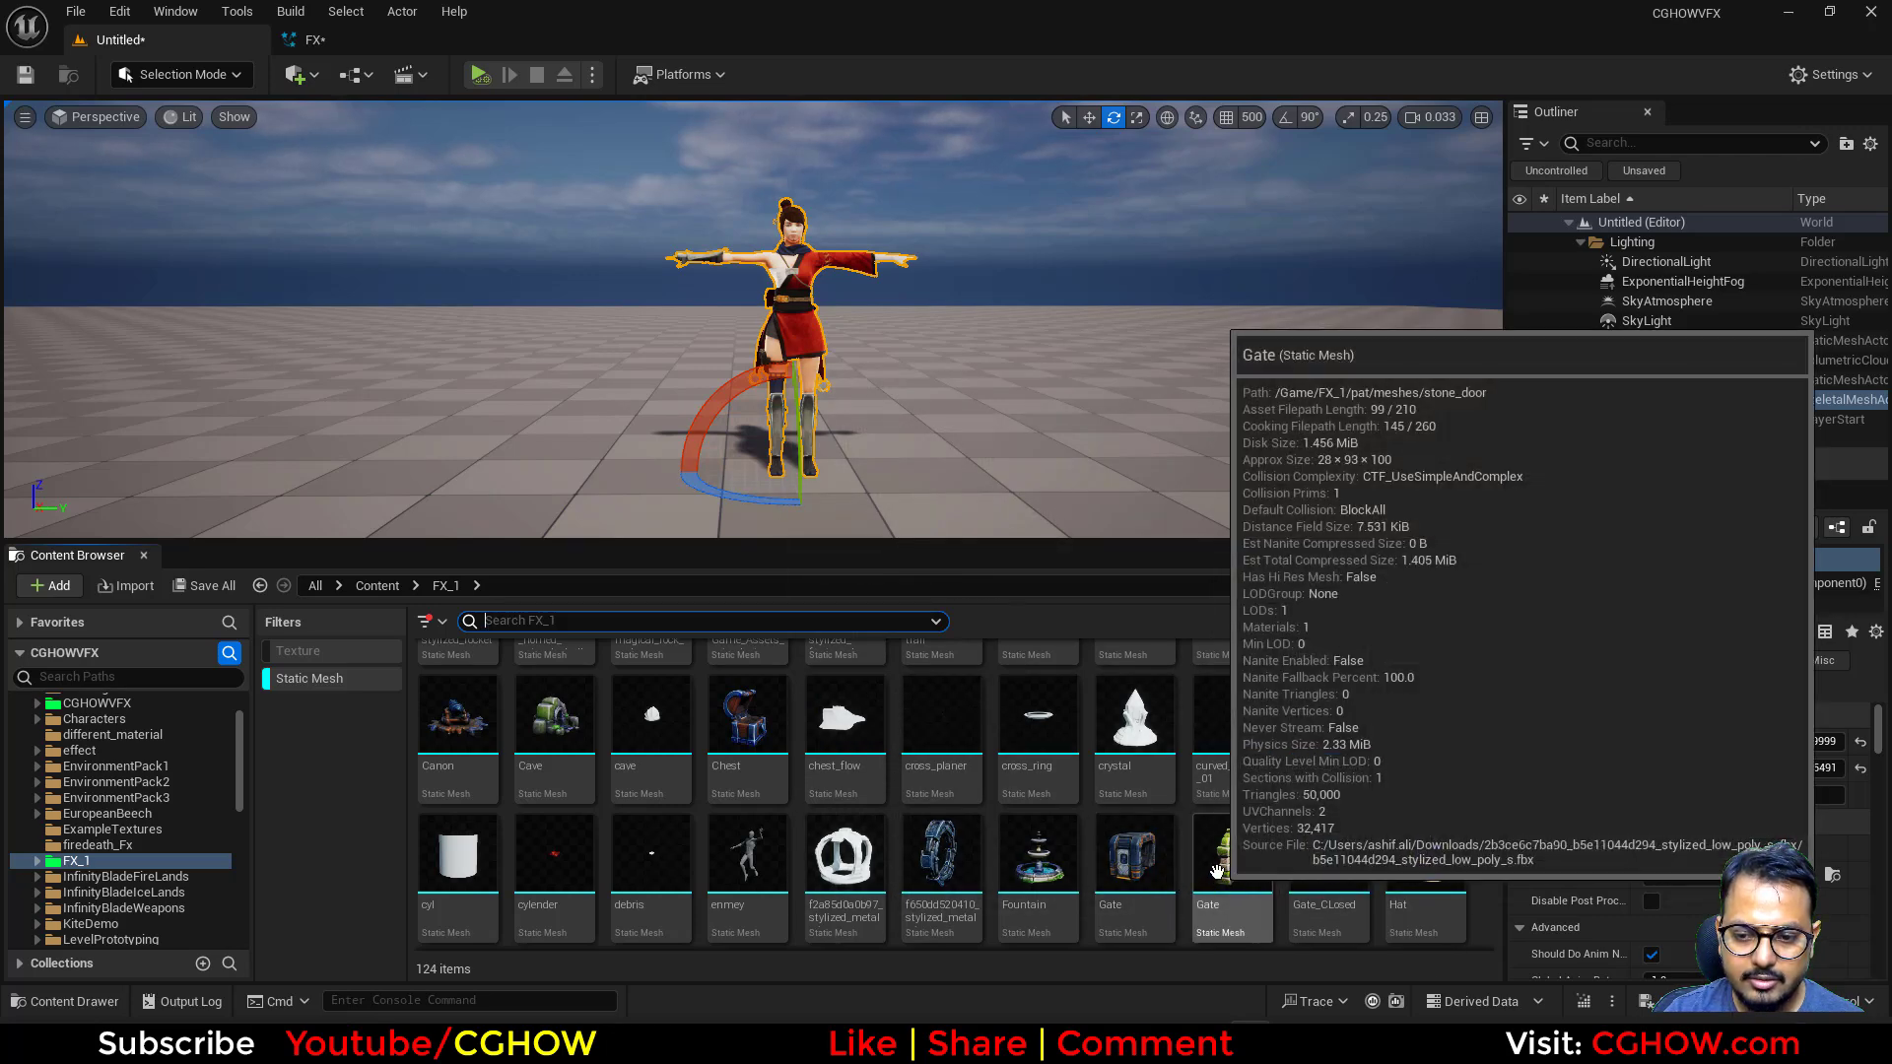
Place the stone Gate static mesh beside the character in the level and lower it onto the floor
left_click_drag(1227, 867, 1061, 460)
key("w")
key("End")
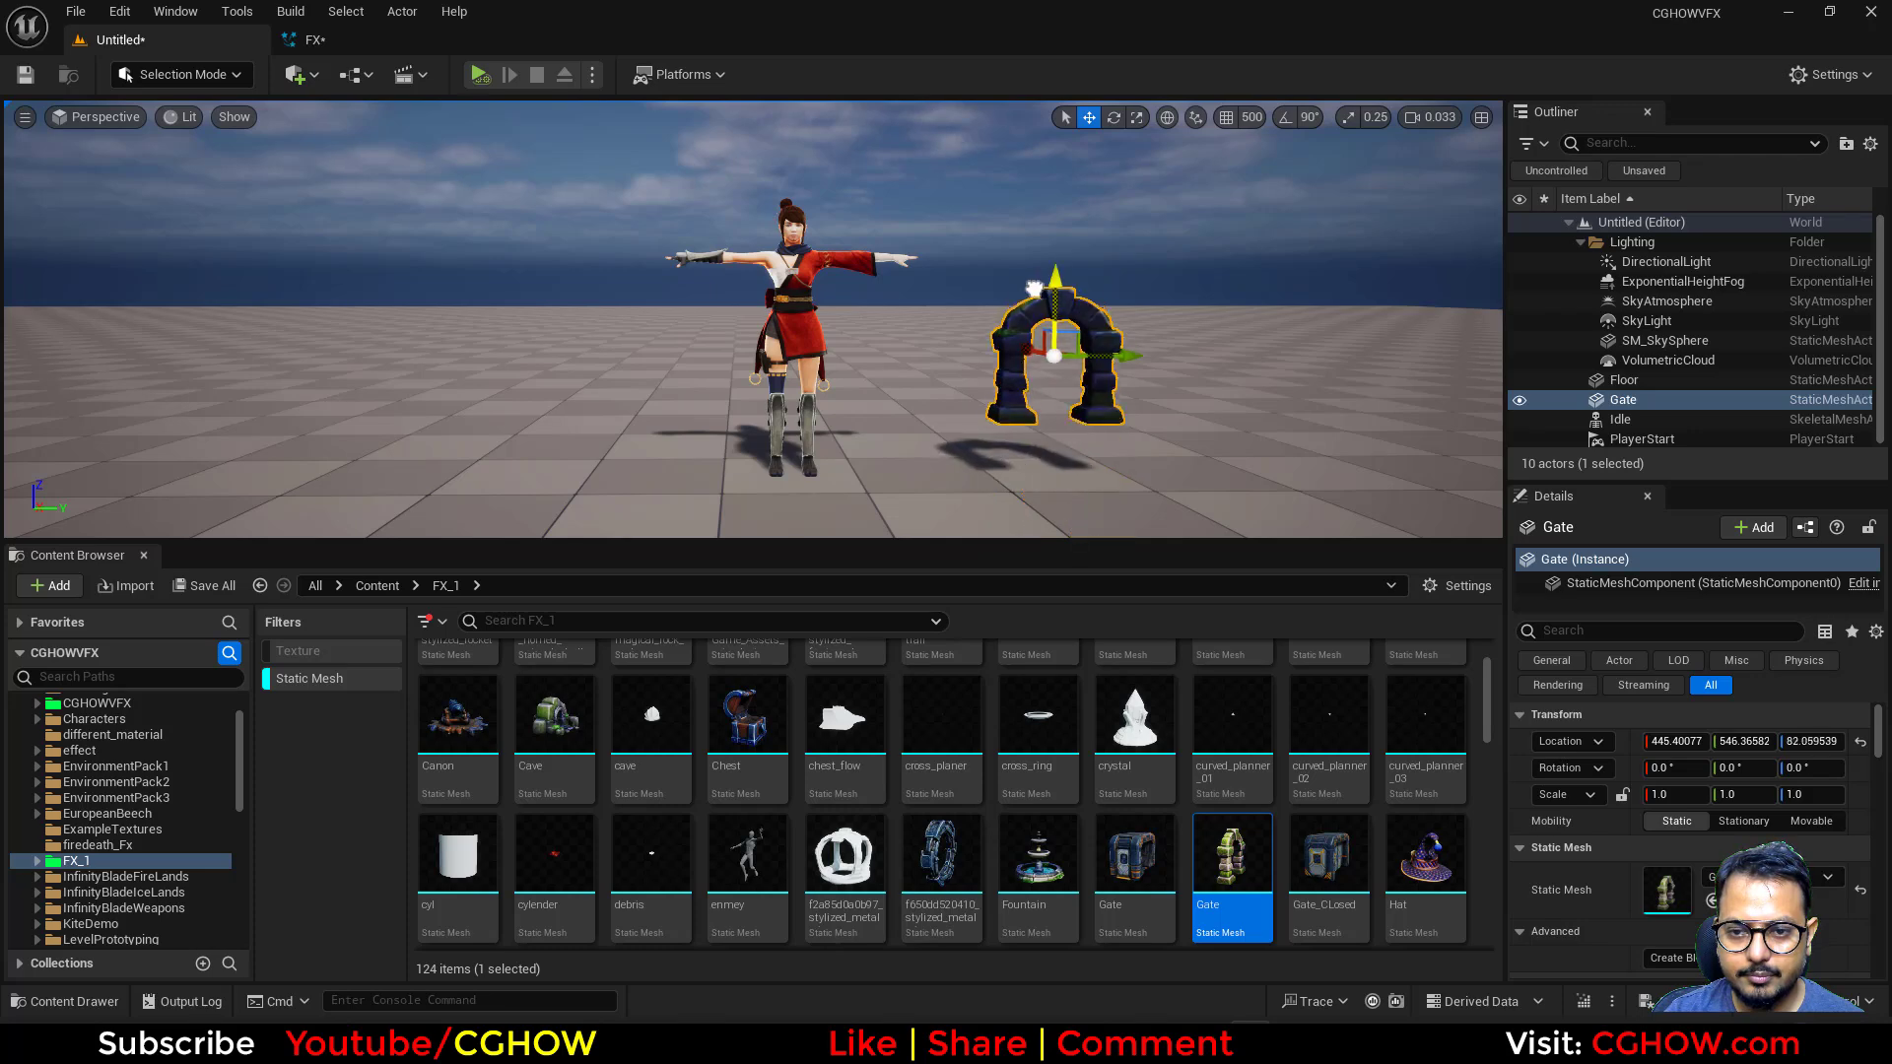
left_click_drag(1031, 311, 1031, 335)
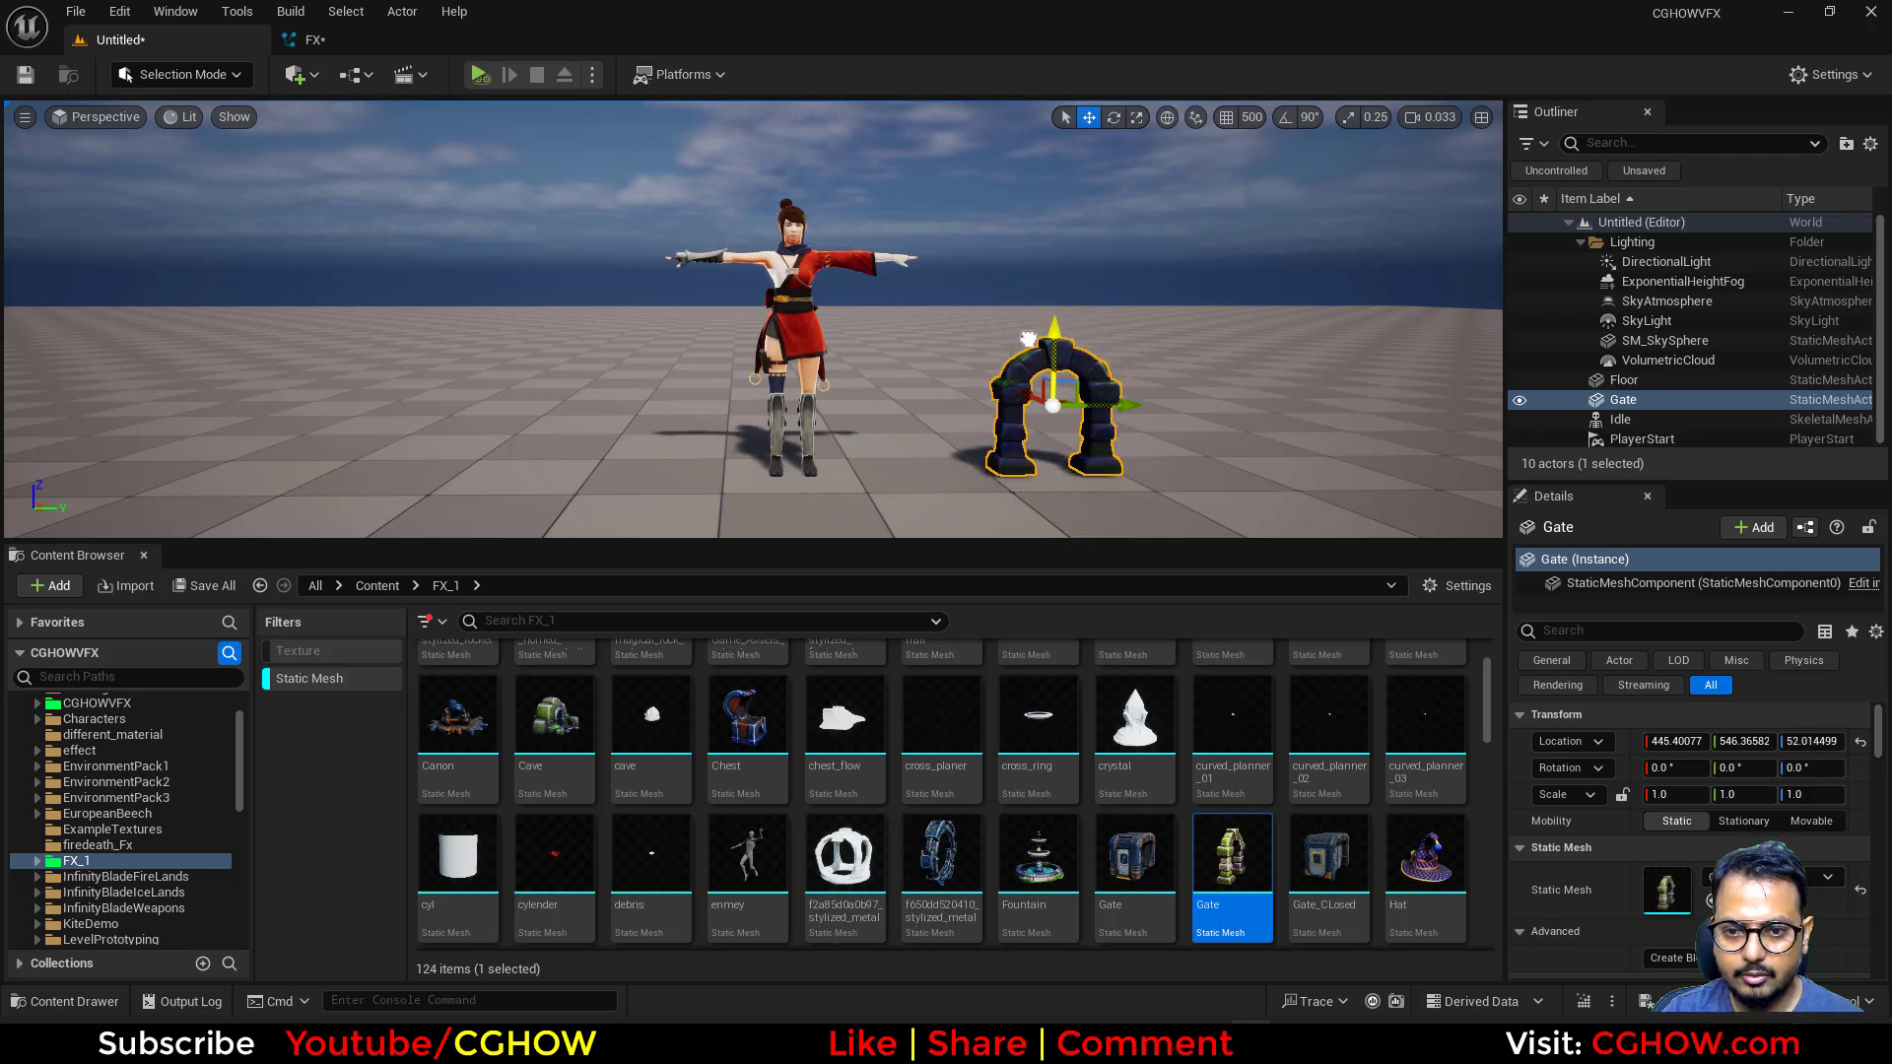
left_click_drag(937, 540, 937, 733)
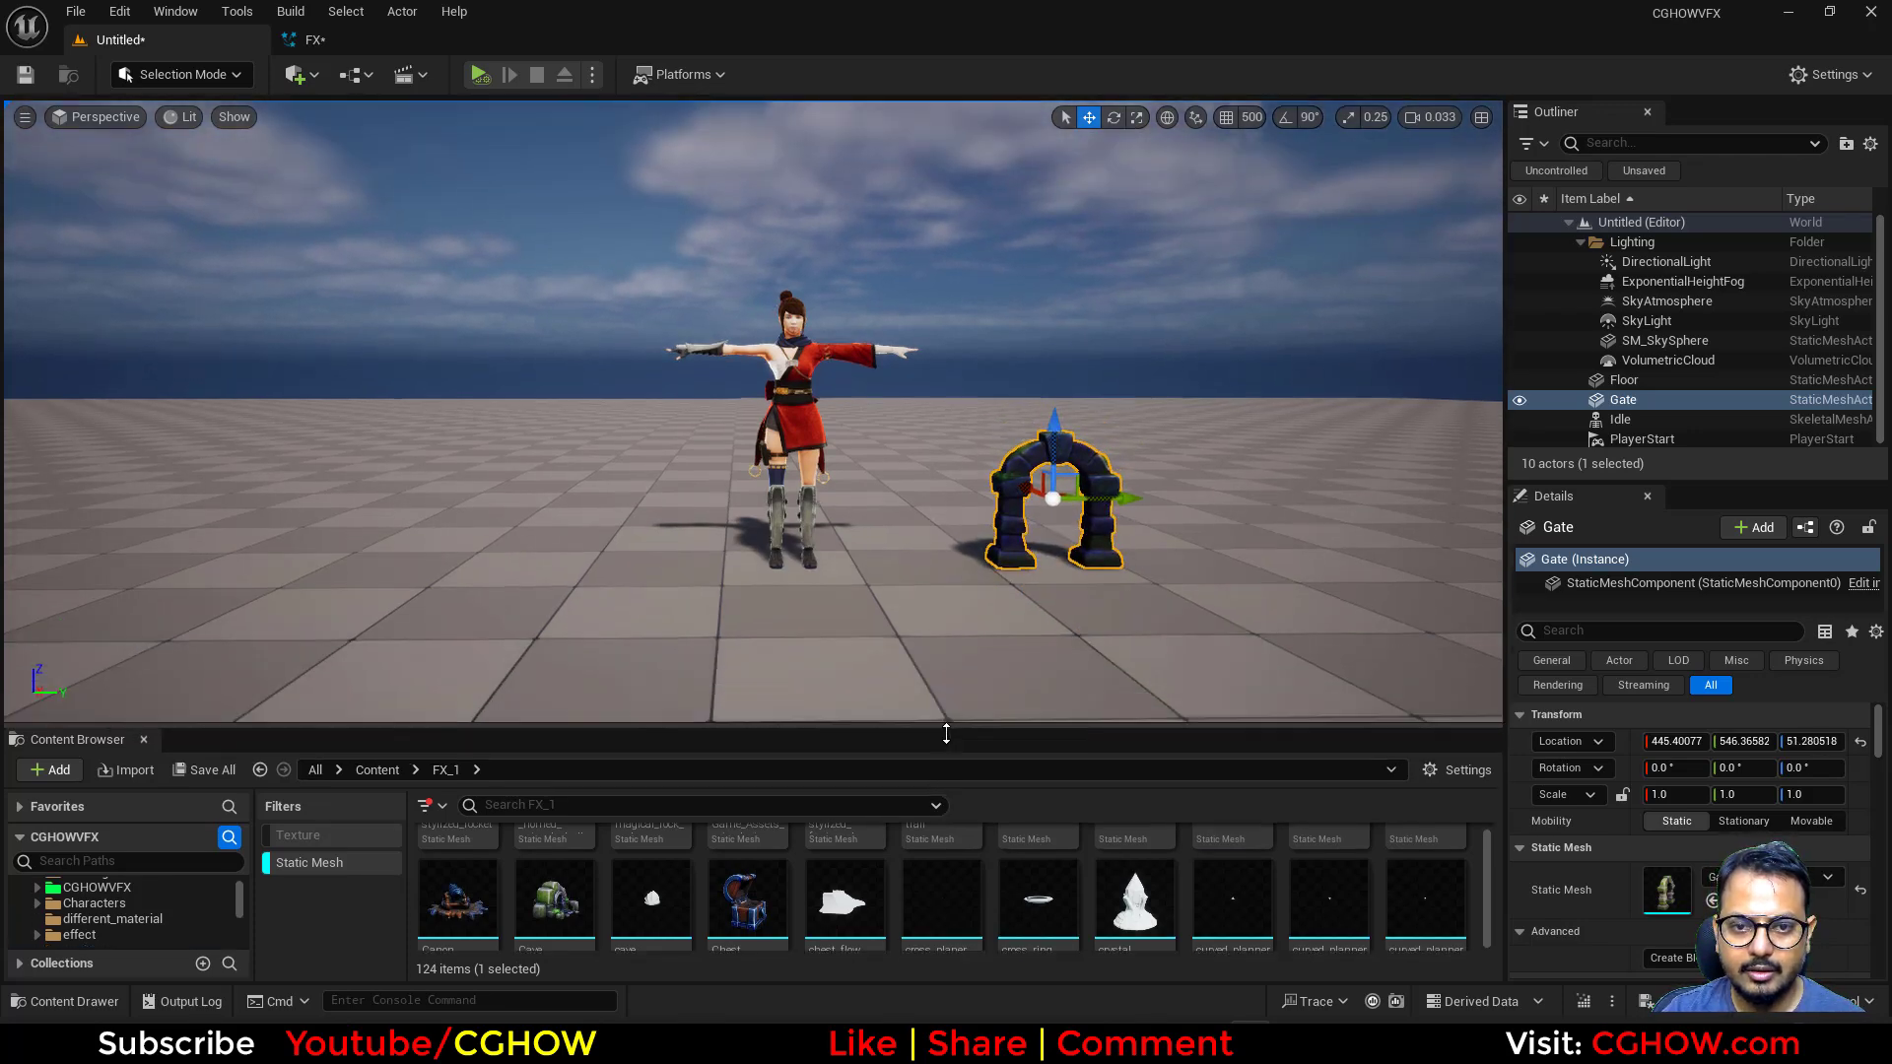
scroll(754, 417, "up", 5)
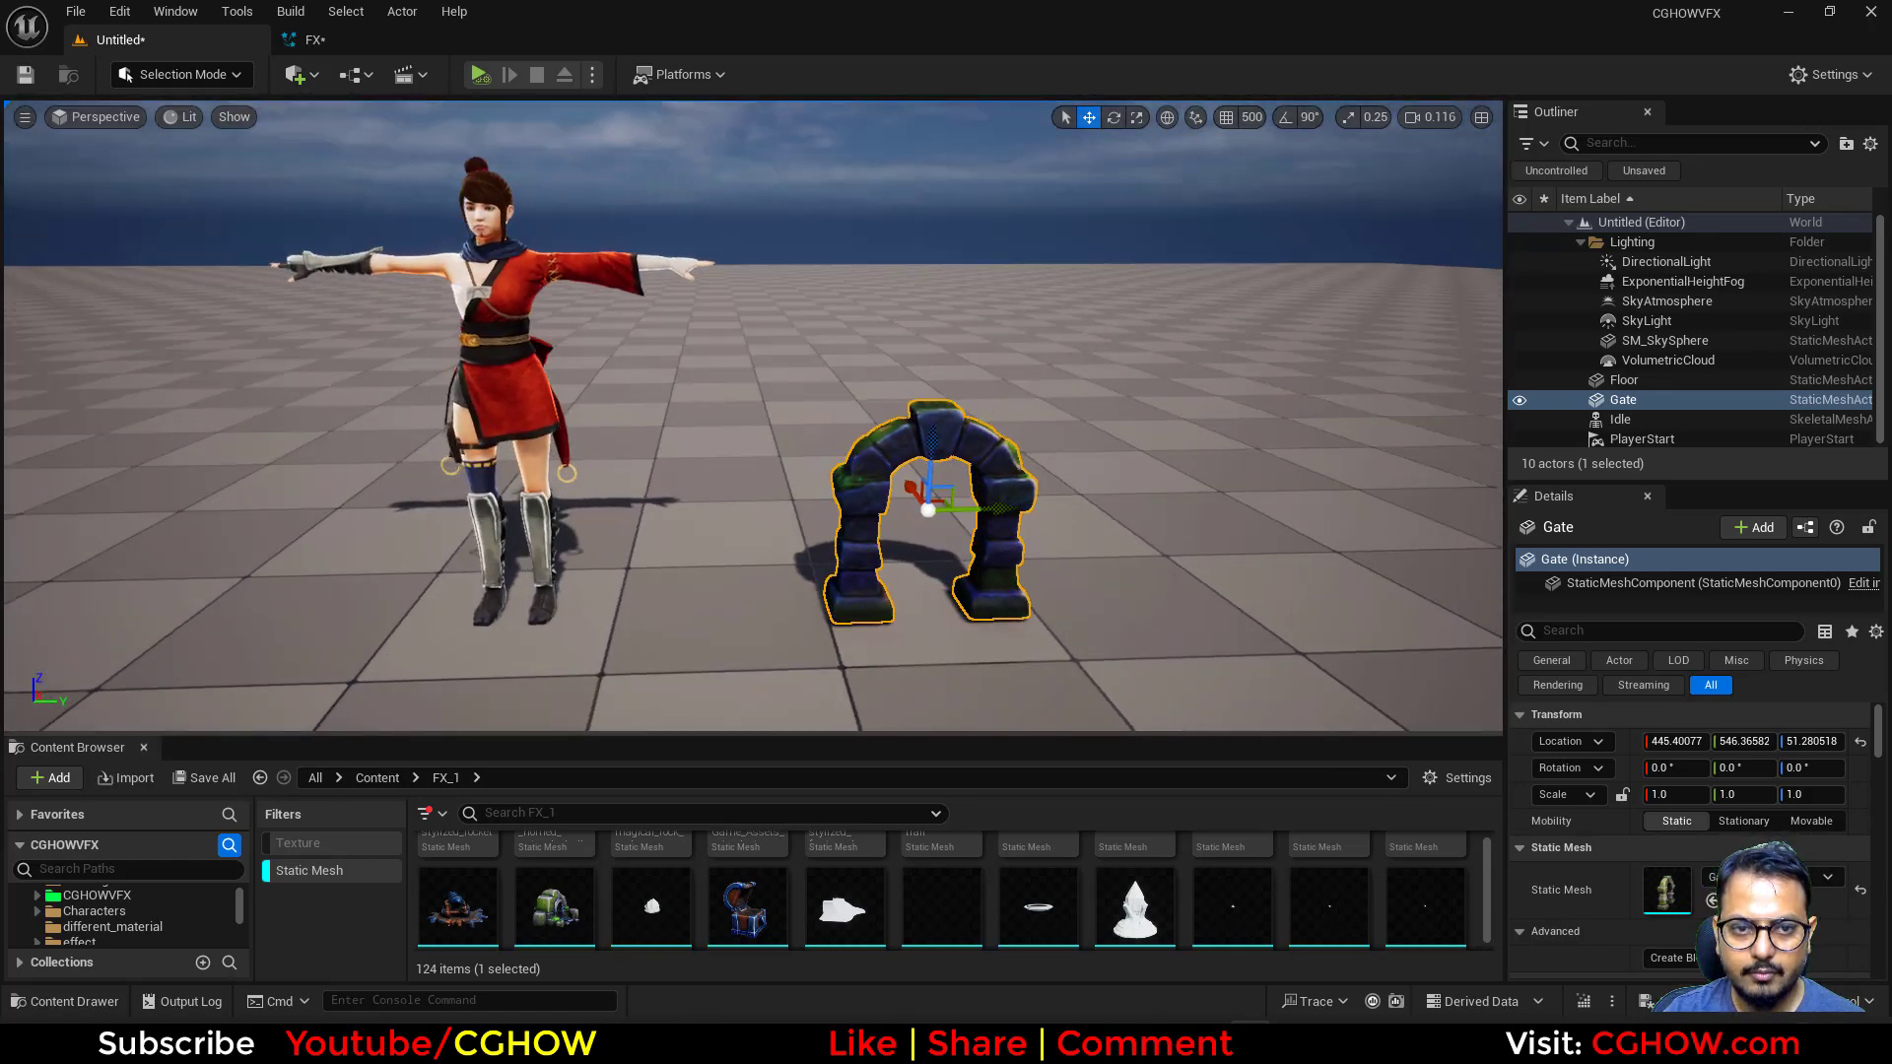
right_click_drag(754, 417, 734, 399)
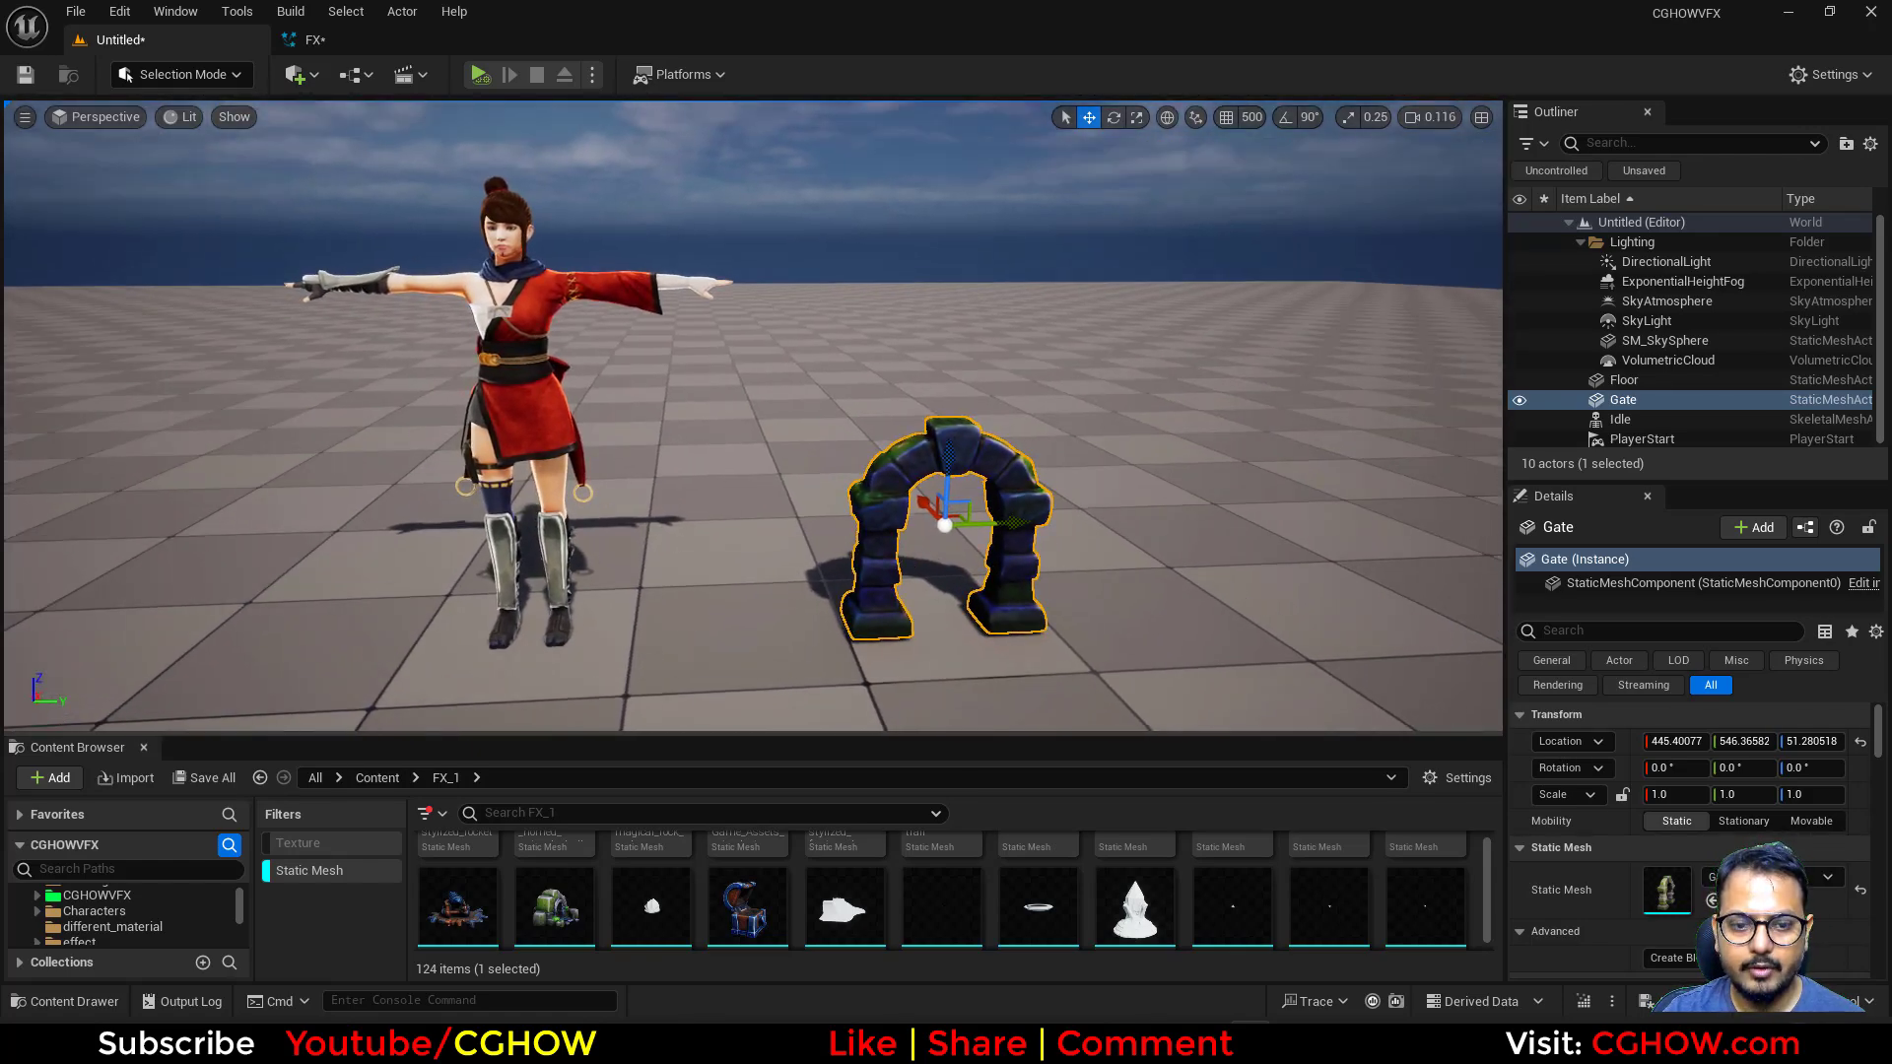
In the FX Niagara system, delete the existing Fountain emitter and add a fresh one from the Fountain template
left_click(311, 40)
left_click(121, 39)
left_click(311, 40)
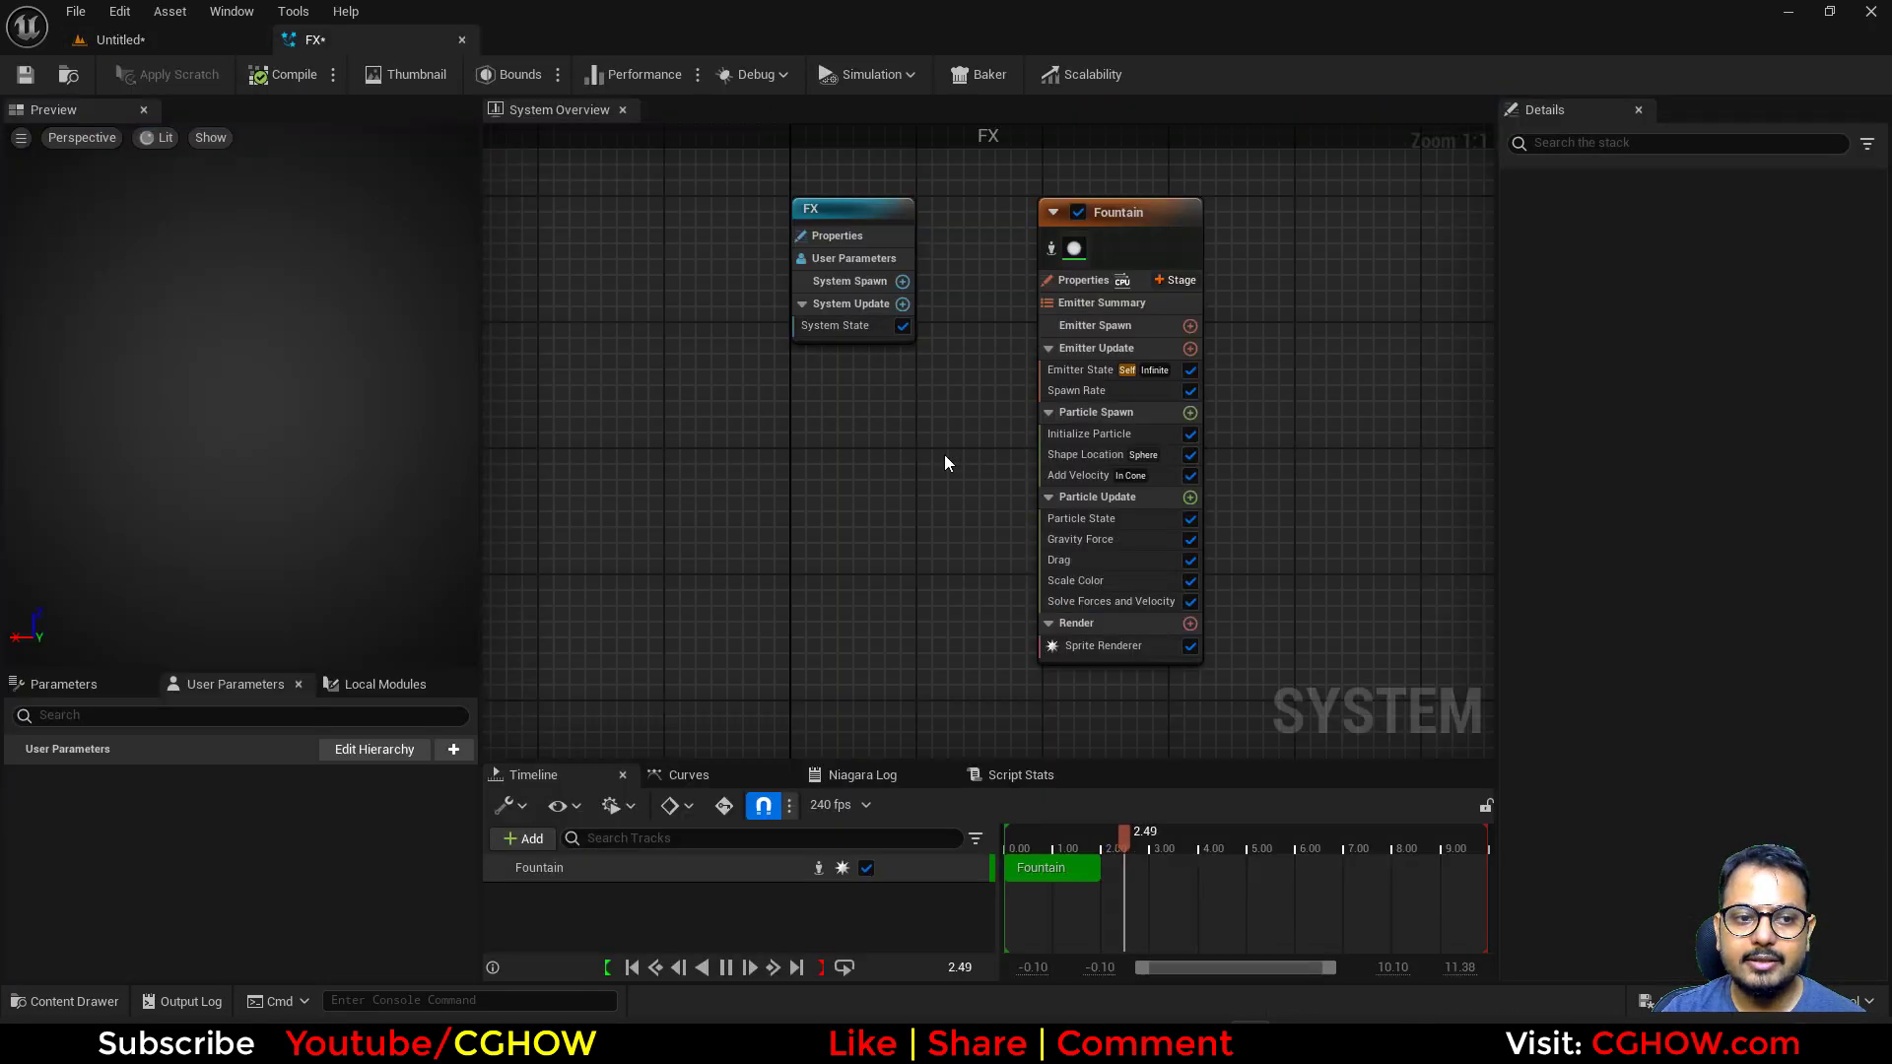
key("Delete")
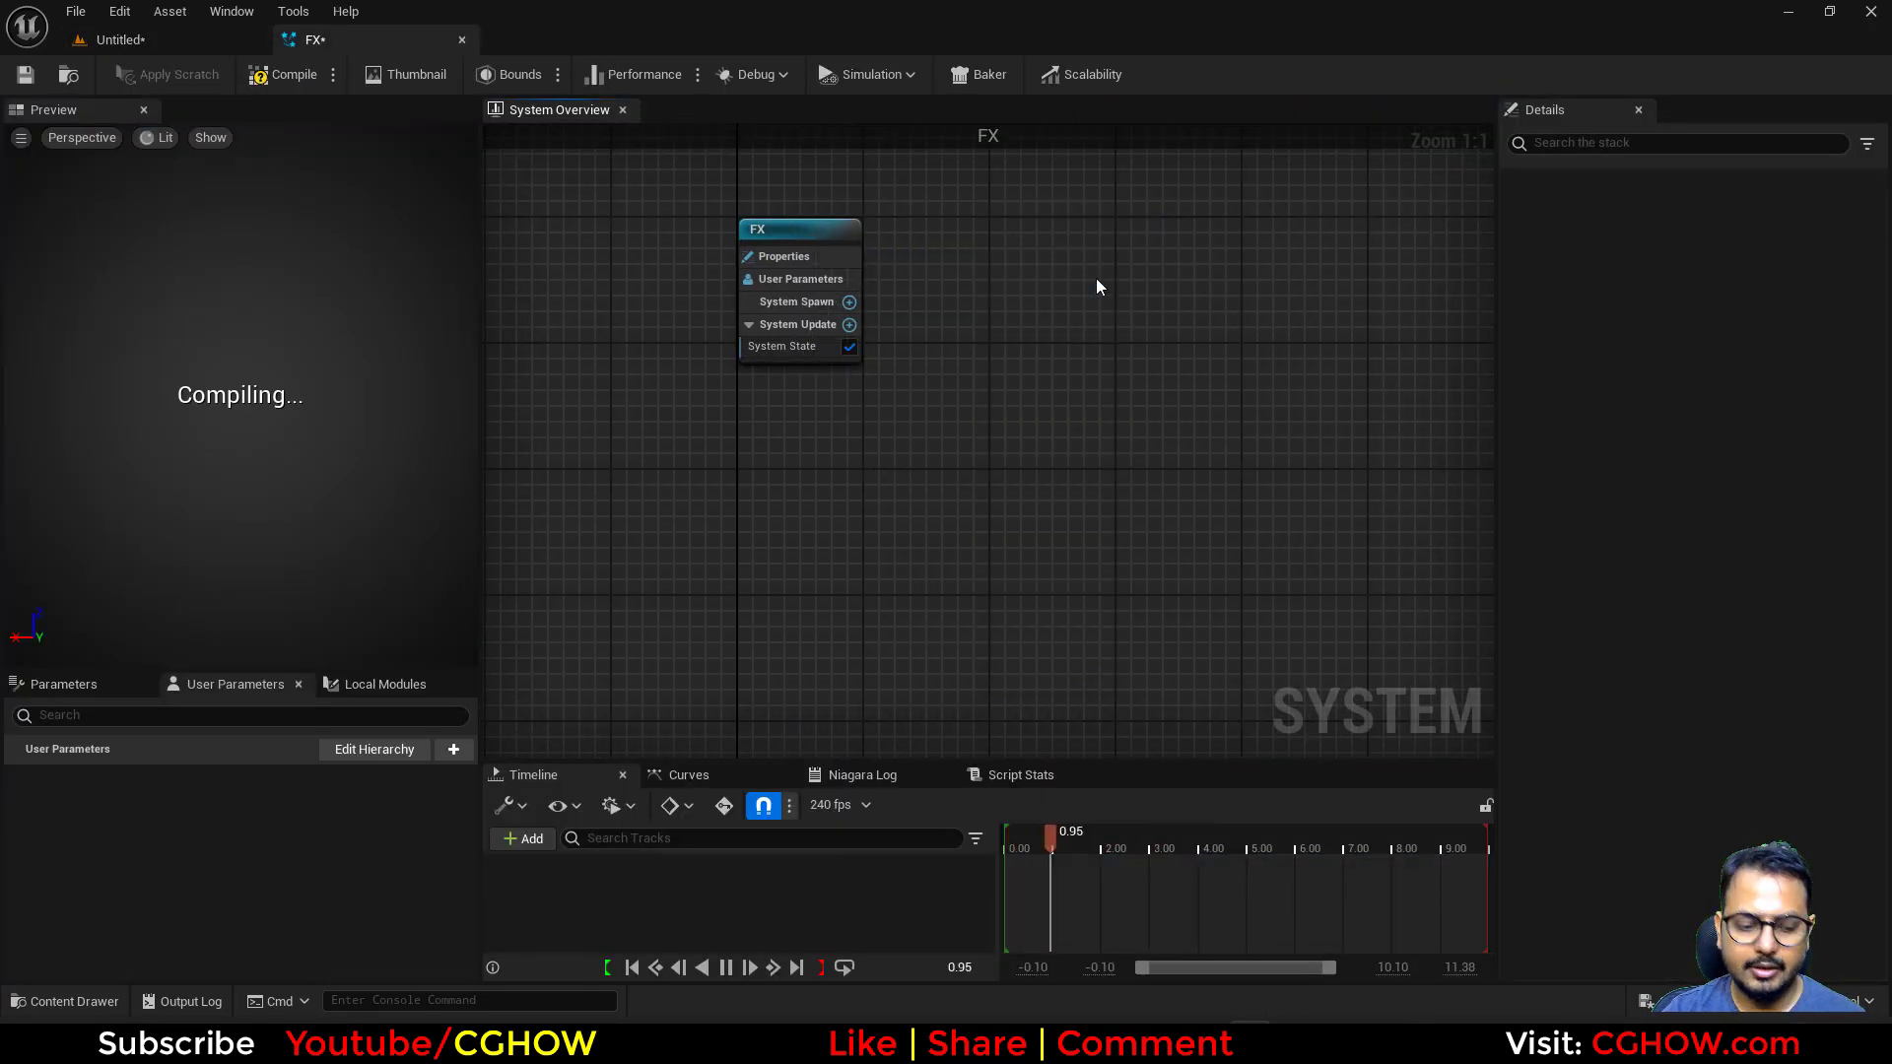
right_click(1096, 278)
type("fou")
left_click(522, 247)
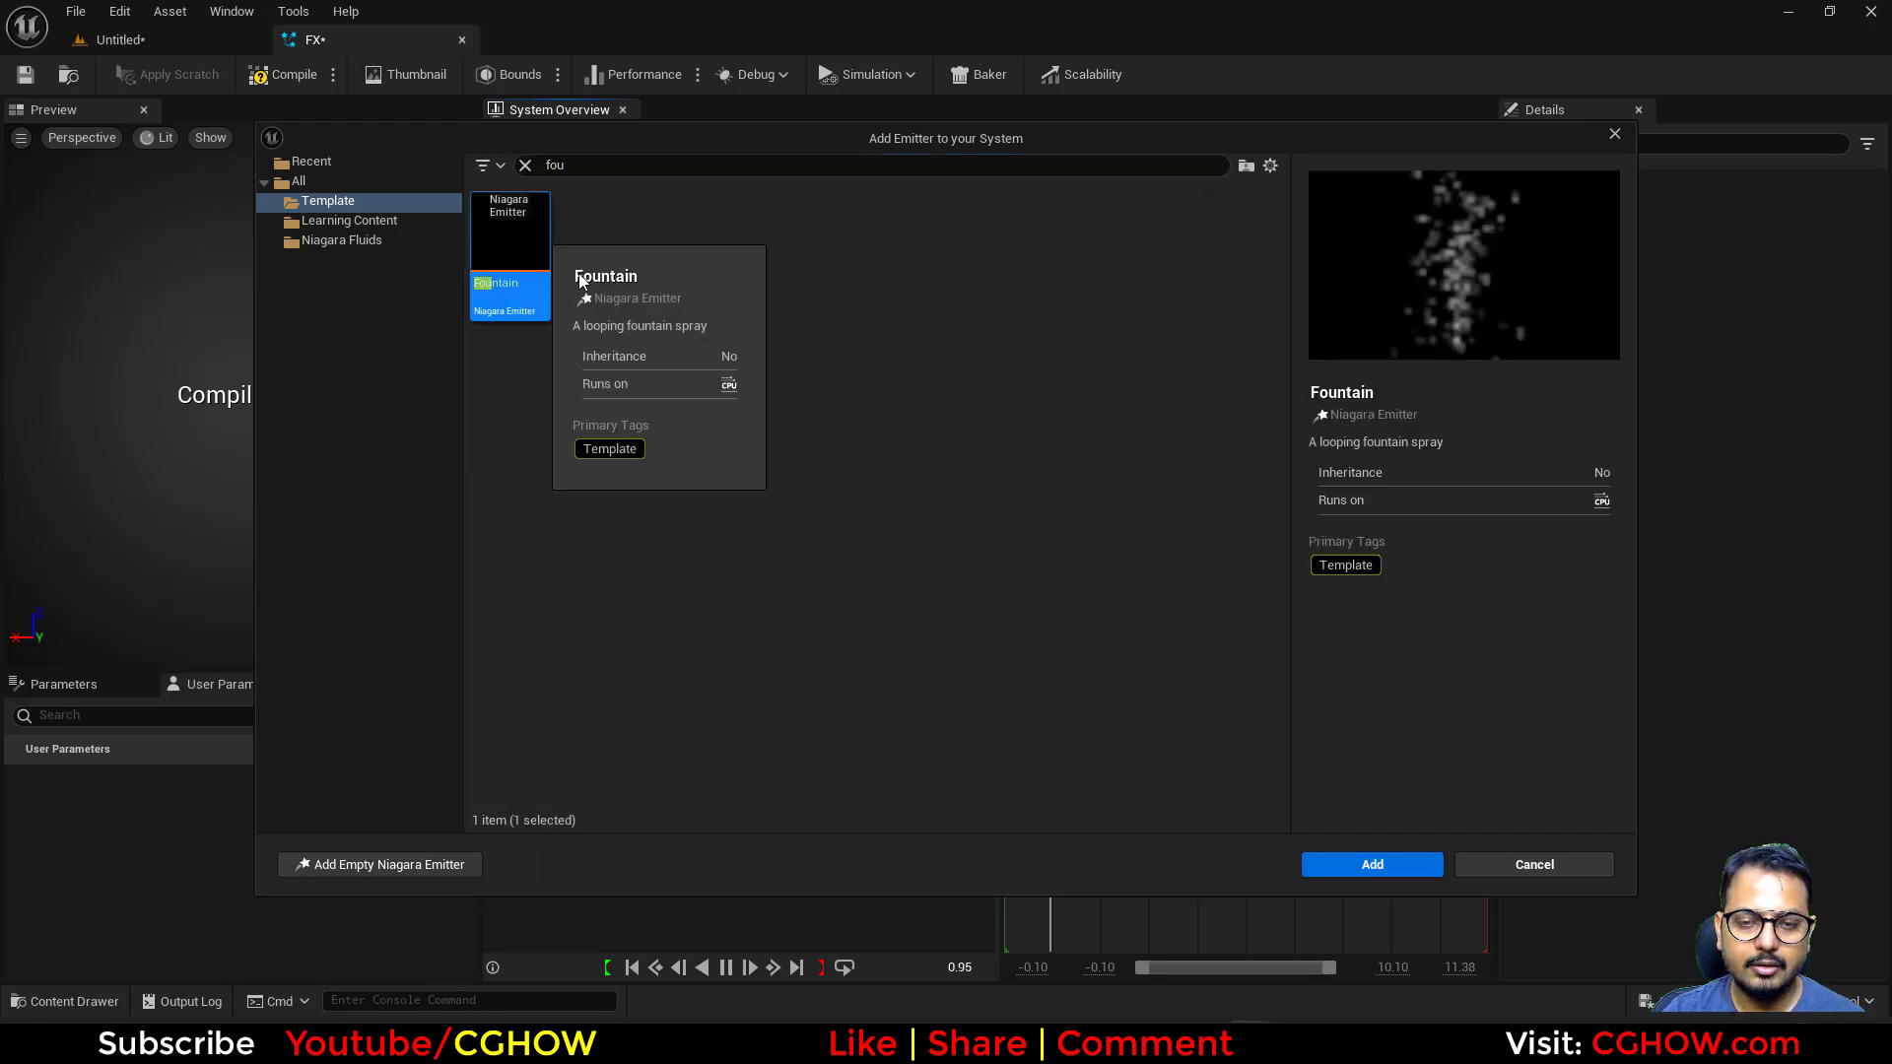
double_click(523, 246)
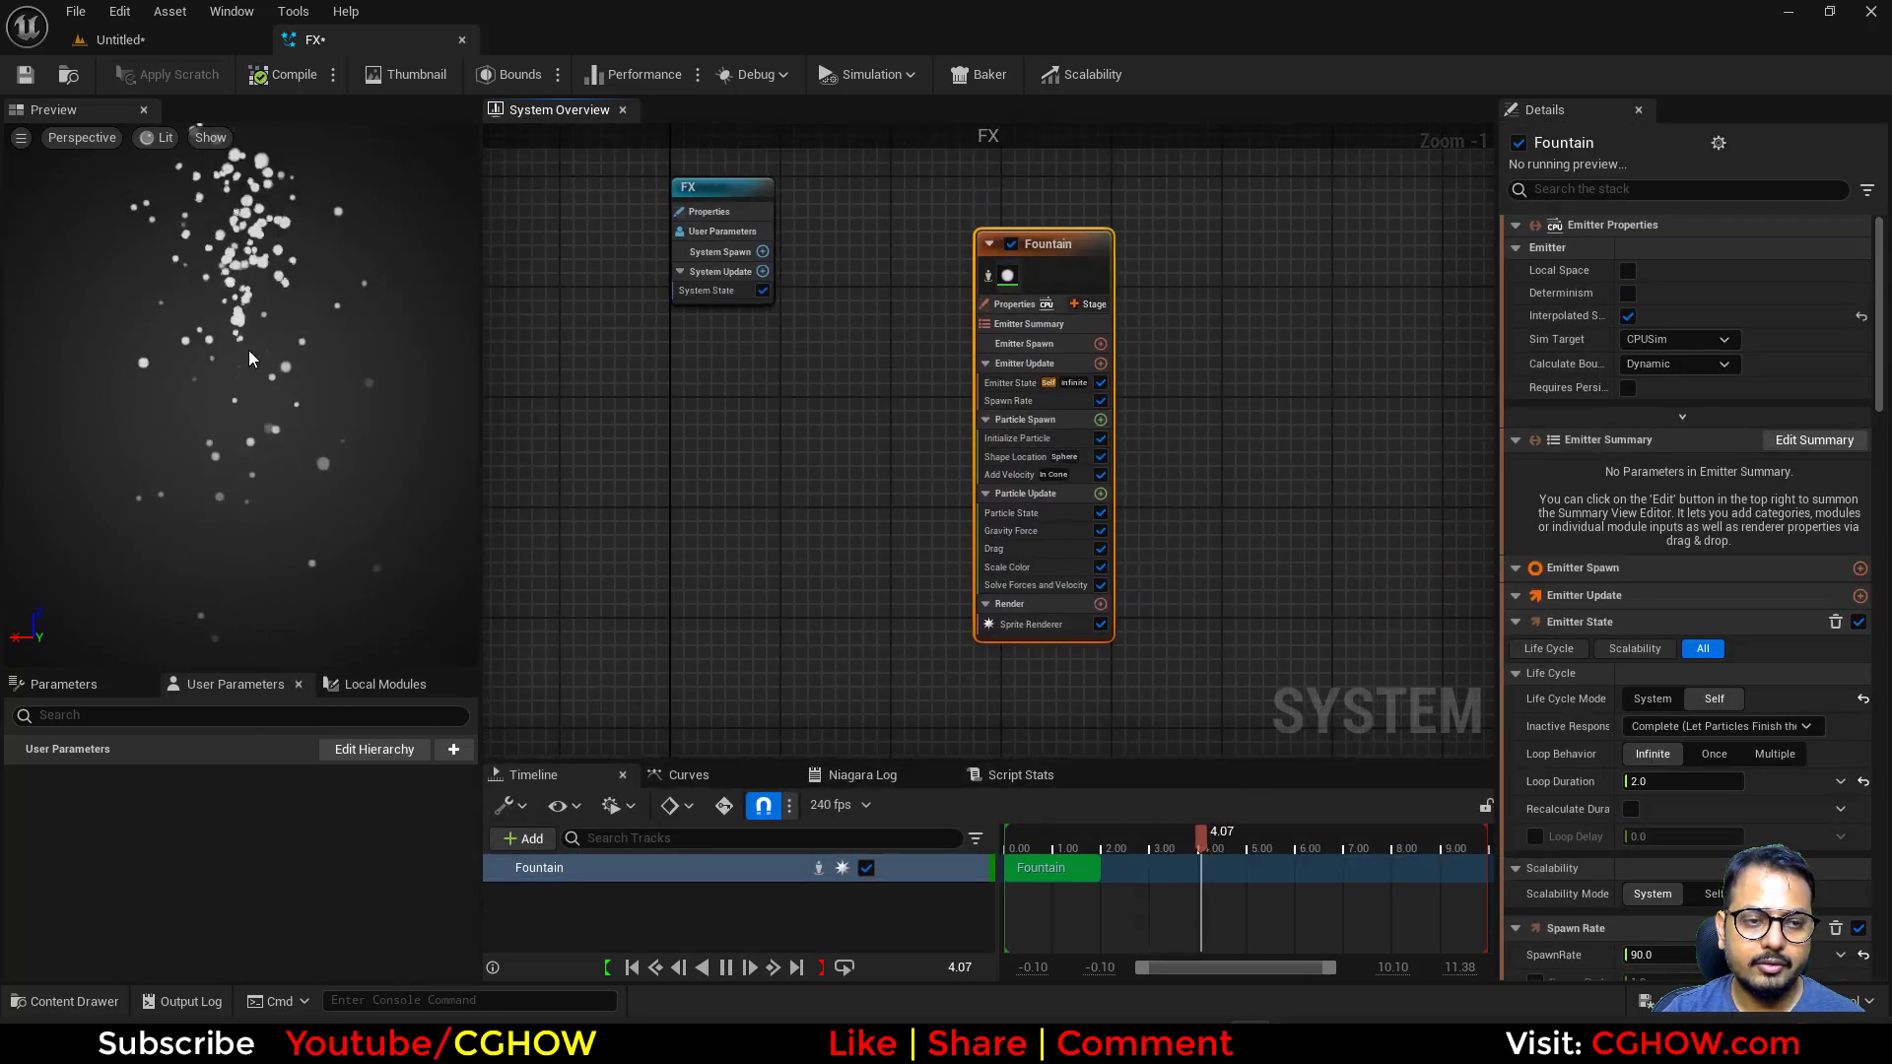
Set the Initialize Particle color to red 0, green 50 and blue 0
left_click(1047, 458)
left_click(1020, 438)
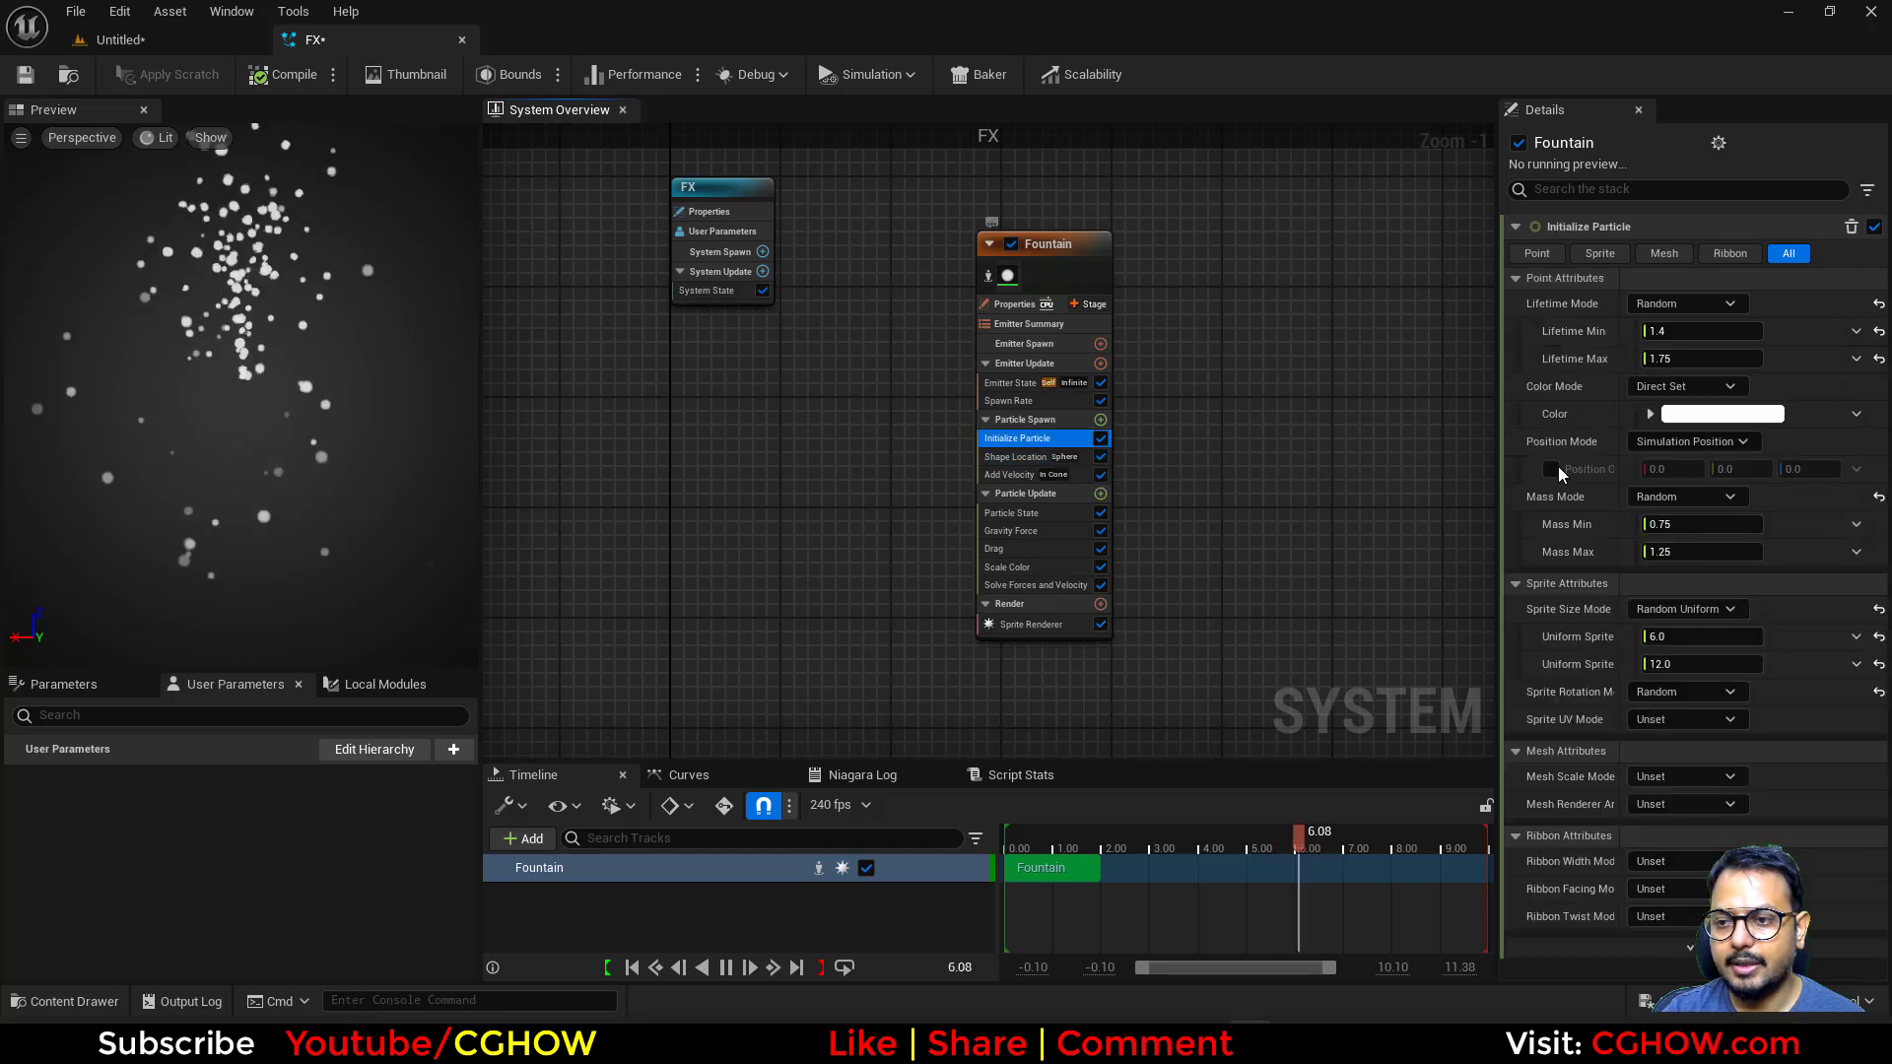
left_click(1726, 483)
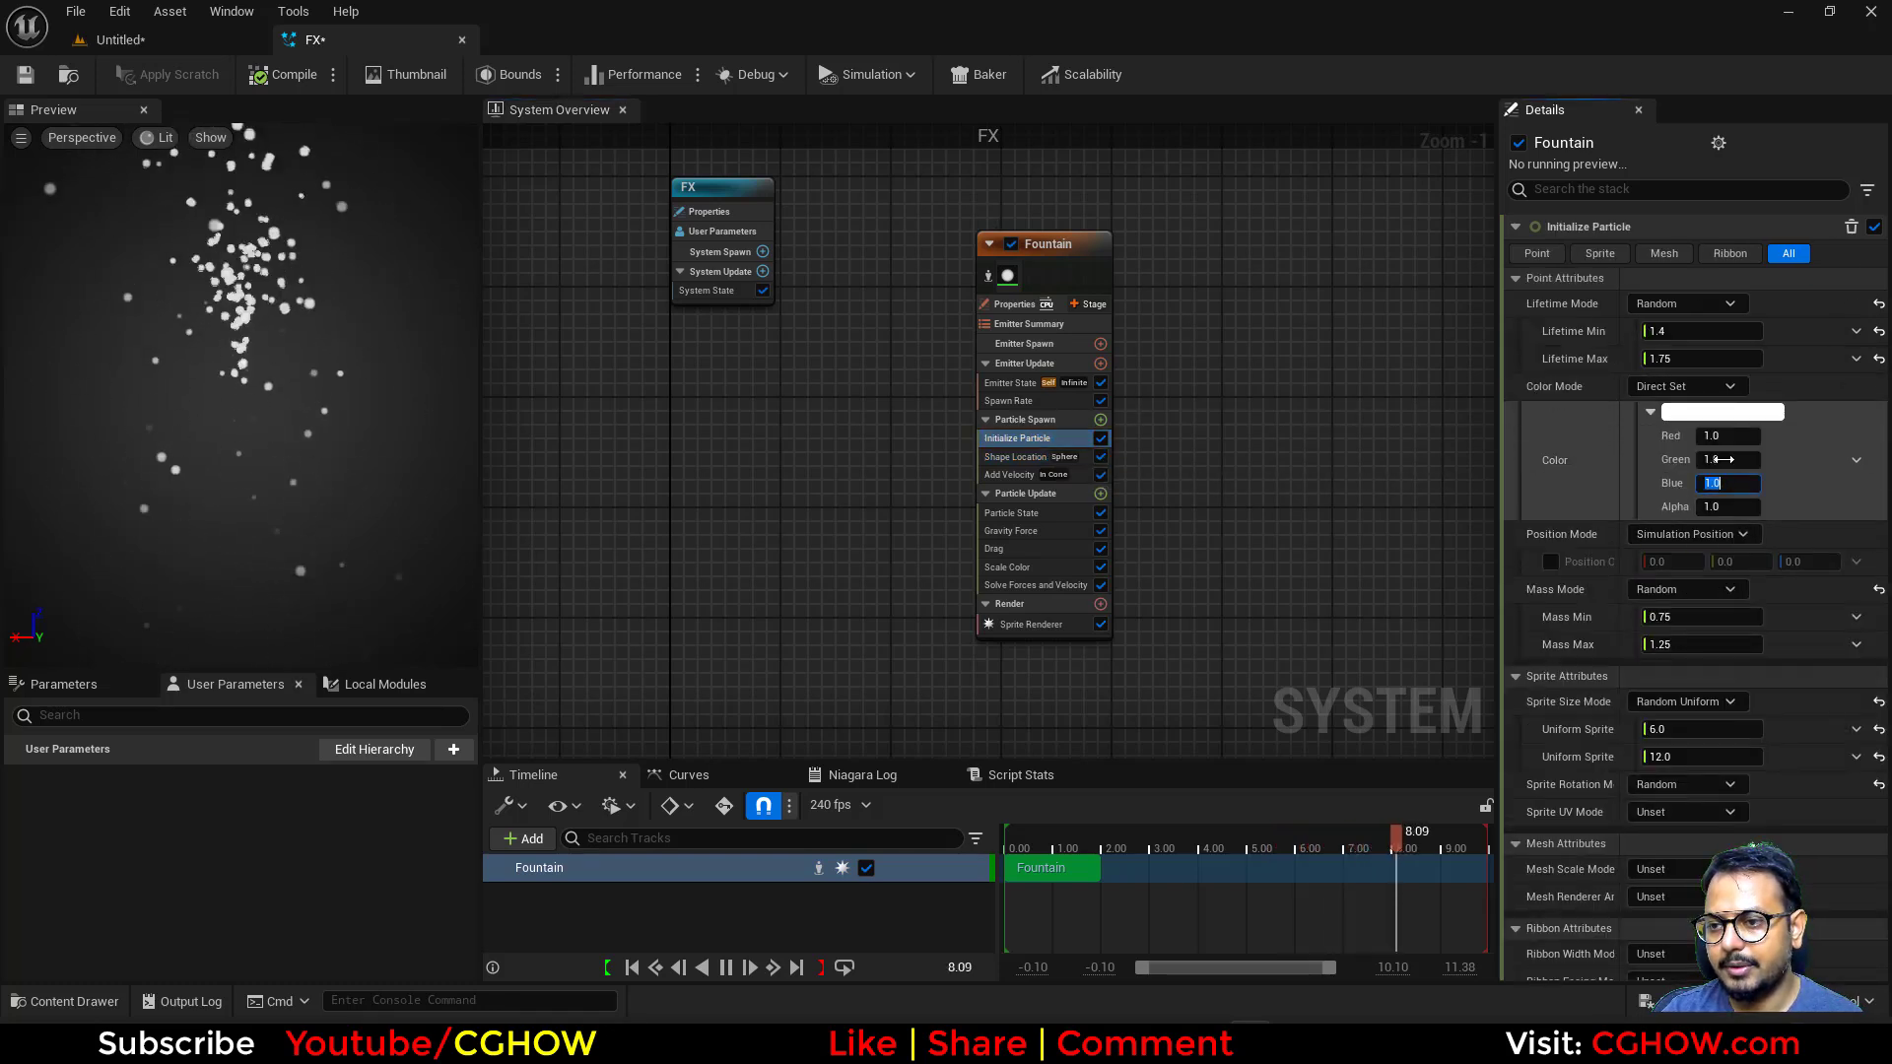
type("0")
key("Return")
type("50")
key("Return")
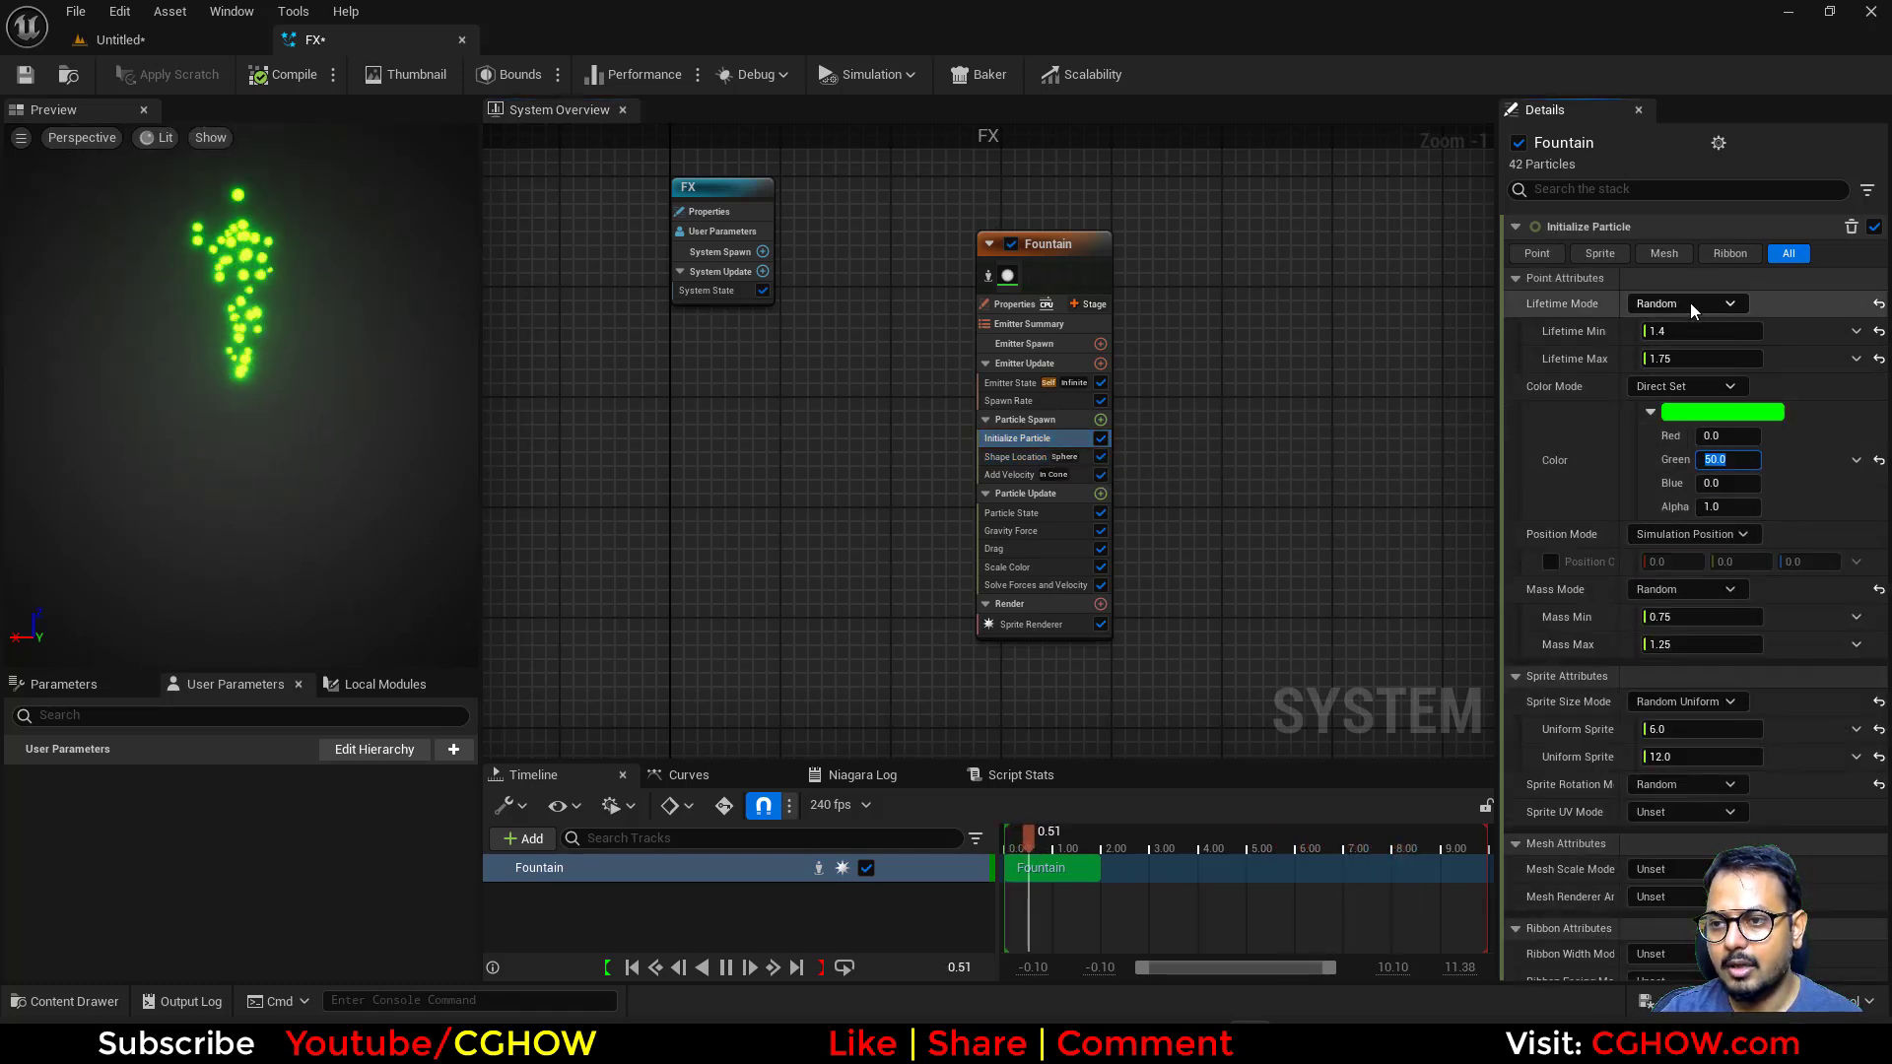
Set the Initialize Particle Mass Mode to Unset / (Mass of 1)
left_click(1685, 304)
left_click(1675, 353)
left_click(1685, 589)
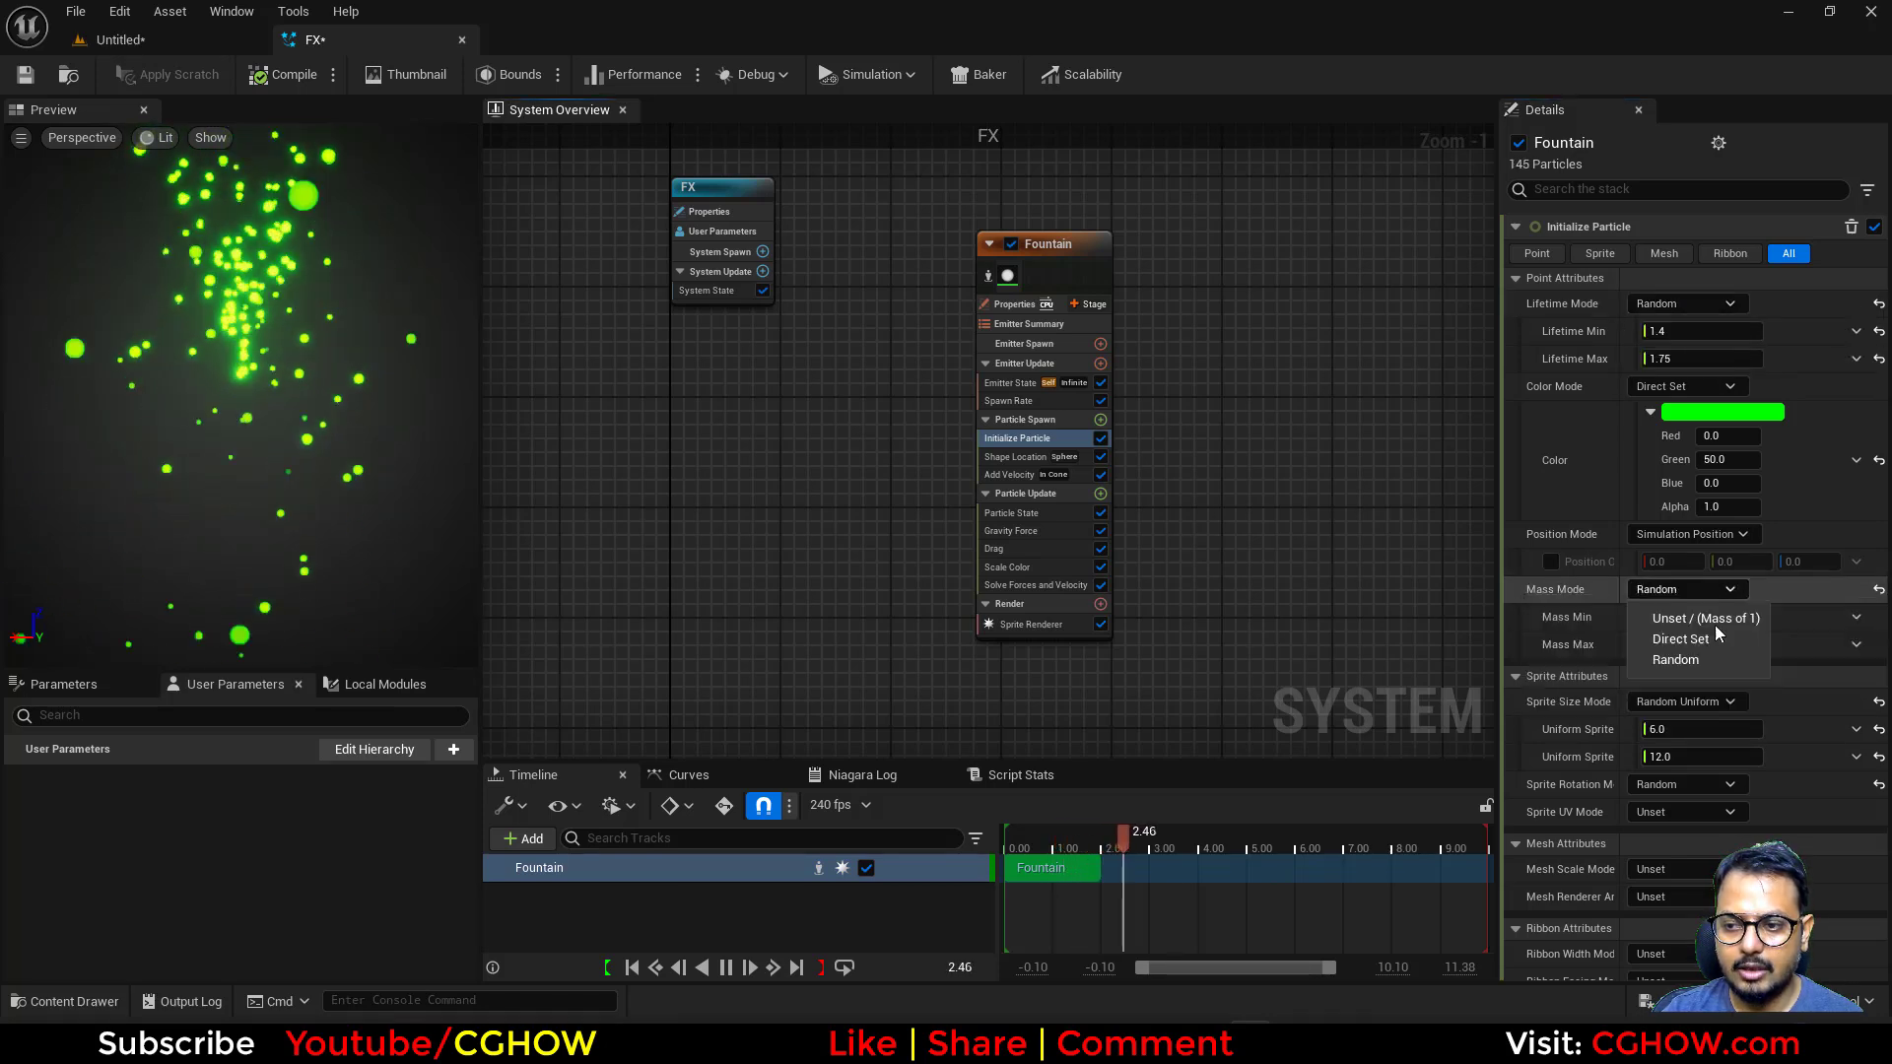
left_click(1675, 615)
Set the Fountain emitter's Sim Target to GPUCompute Sim and its bounds calculation to Fixed
left_click(1004, 305)
left_click(1680, 339)
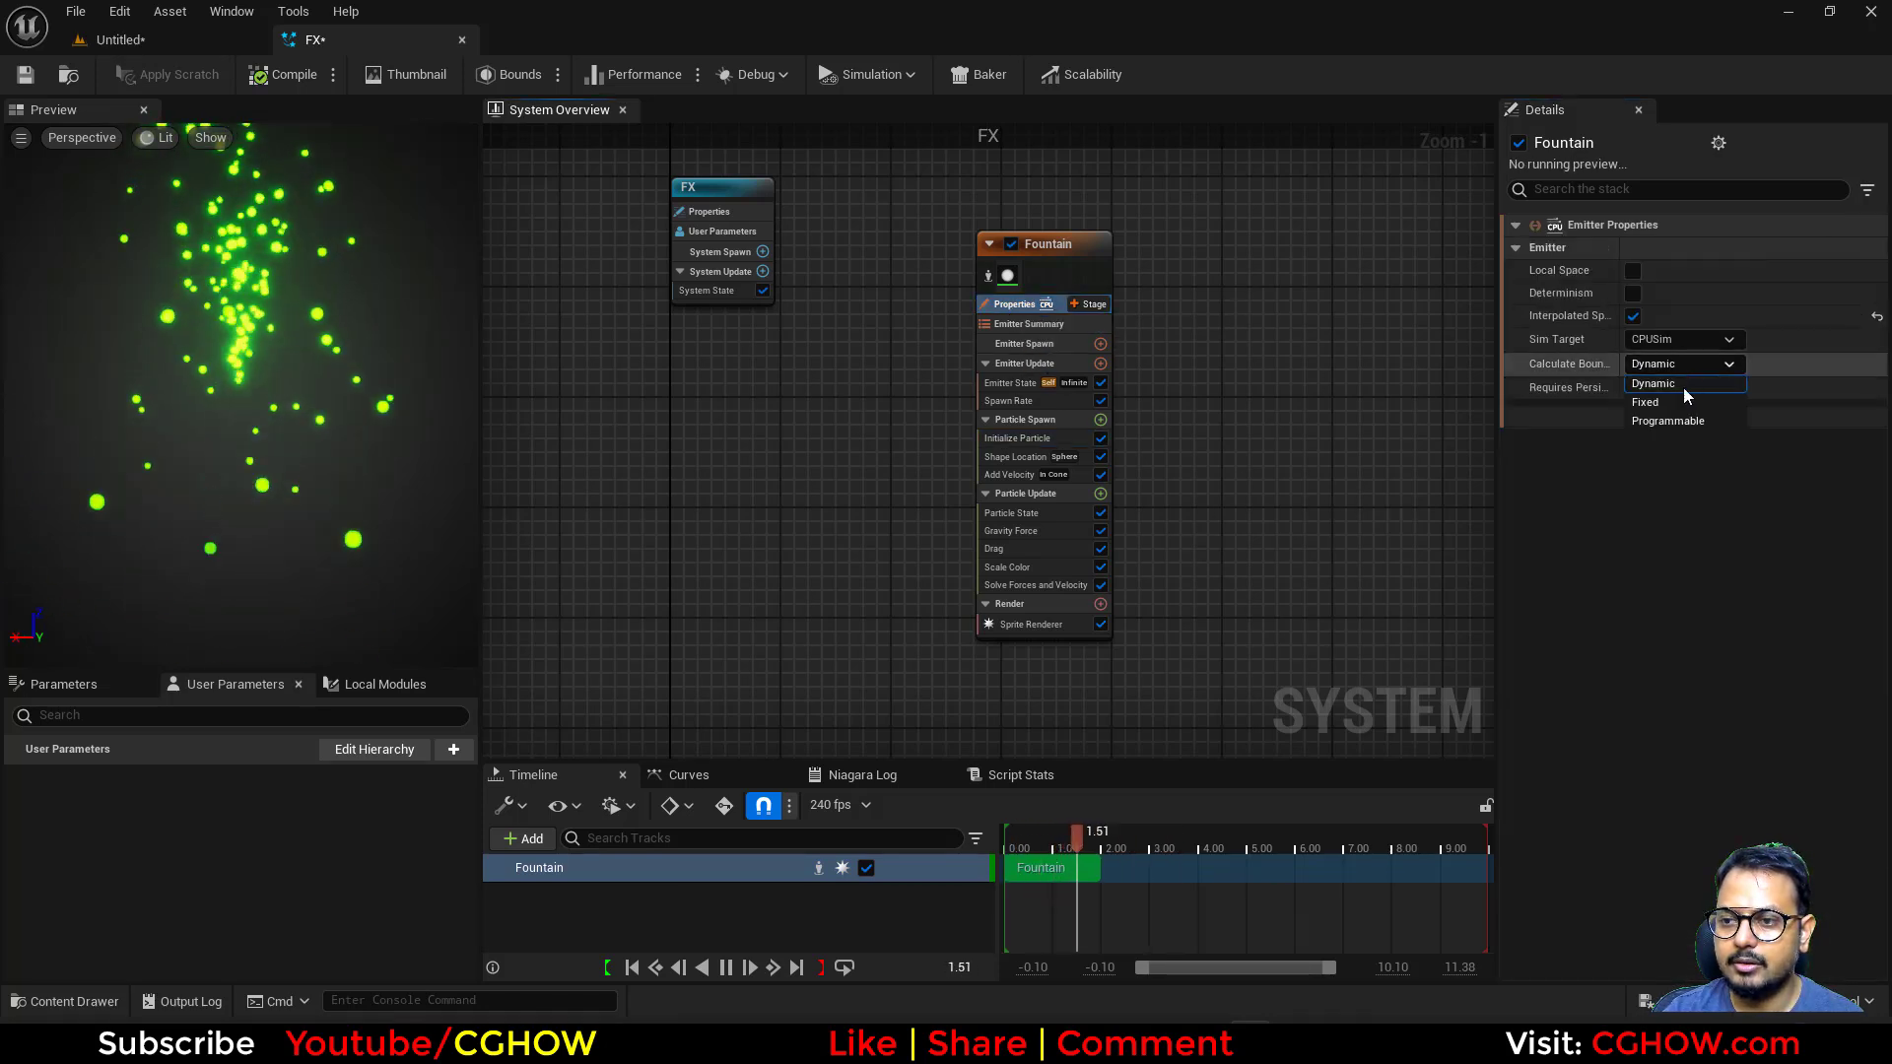
left_click(1665, 377)
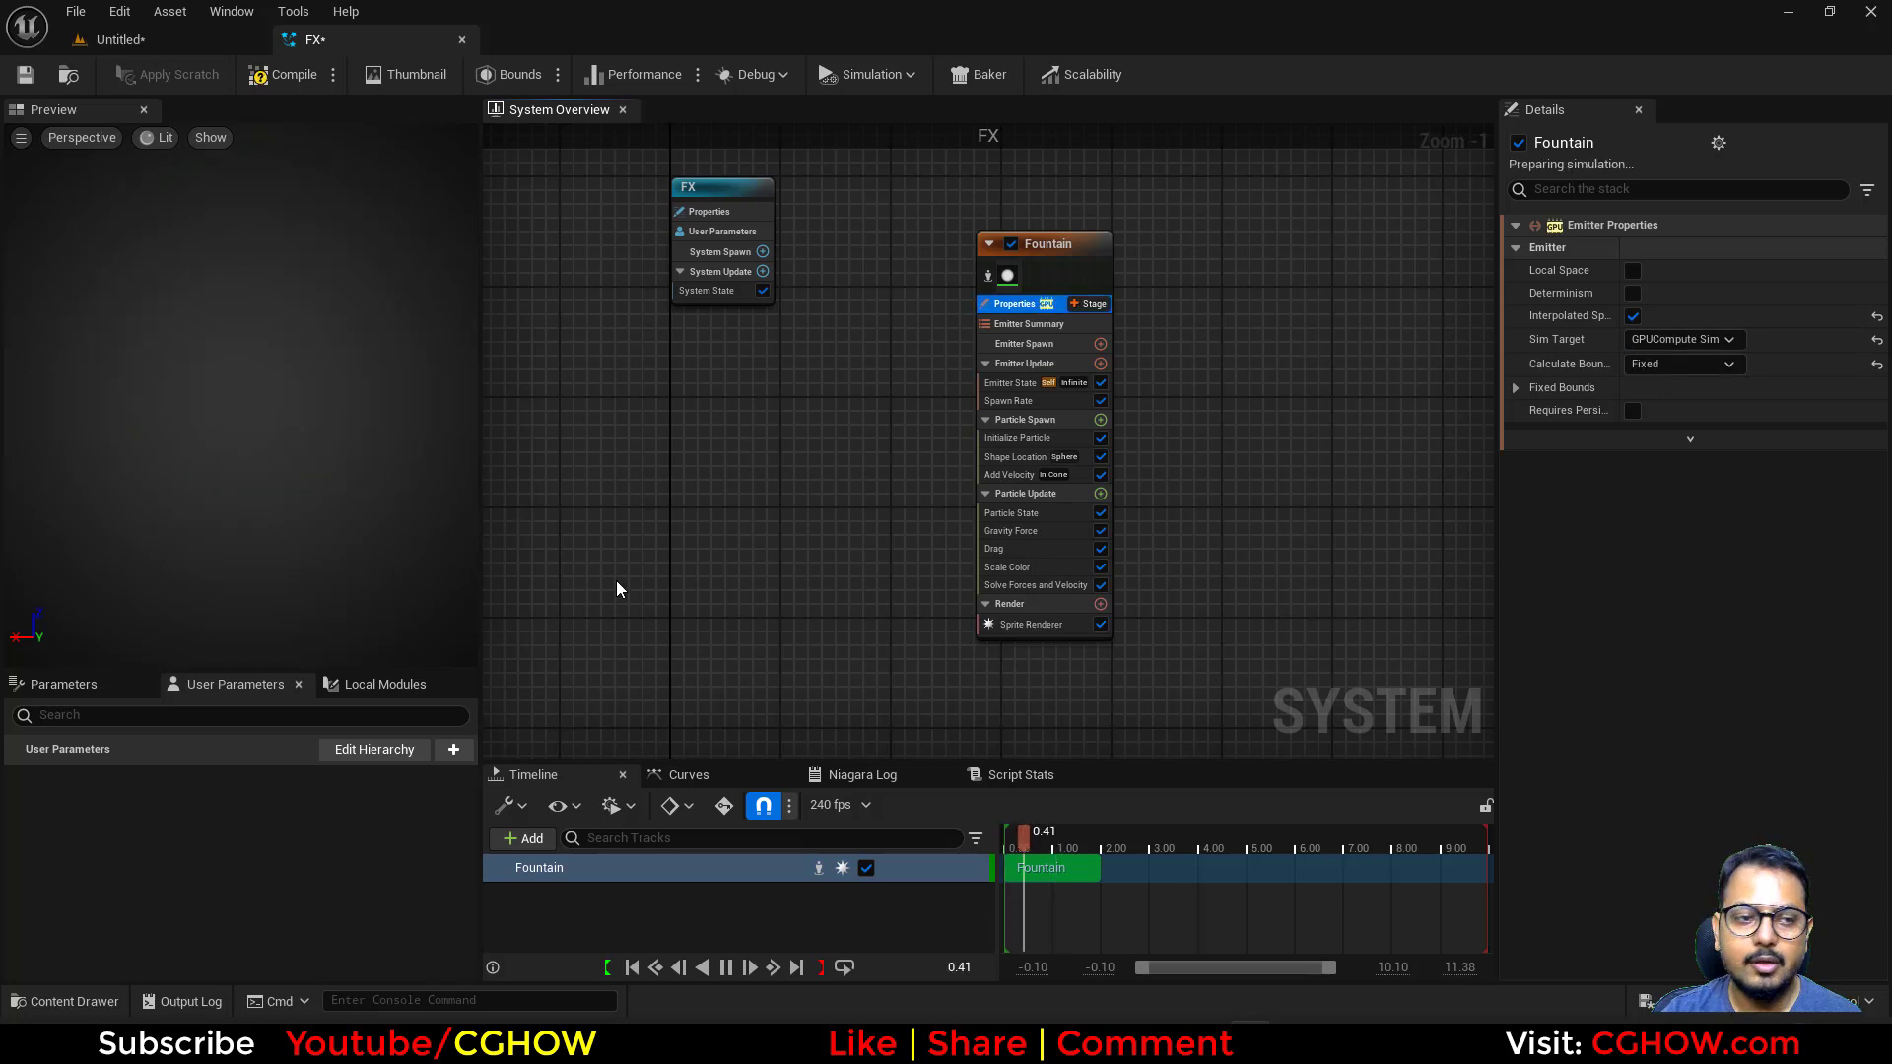
Delete the Add Velocity, Gravity Force, Drag, Scale Color and Shape Location modules from the Fountain emitter
right_click_drag(617, 581, 562, 577)
left_click(961, 471)
key("Delete")
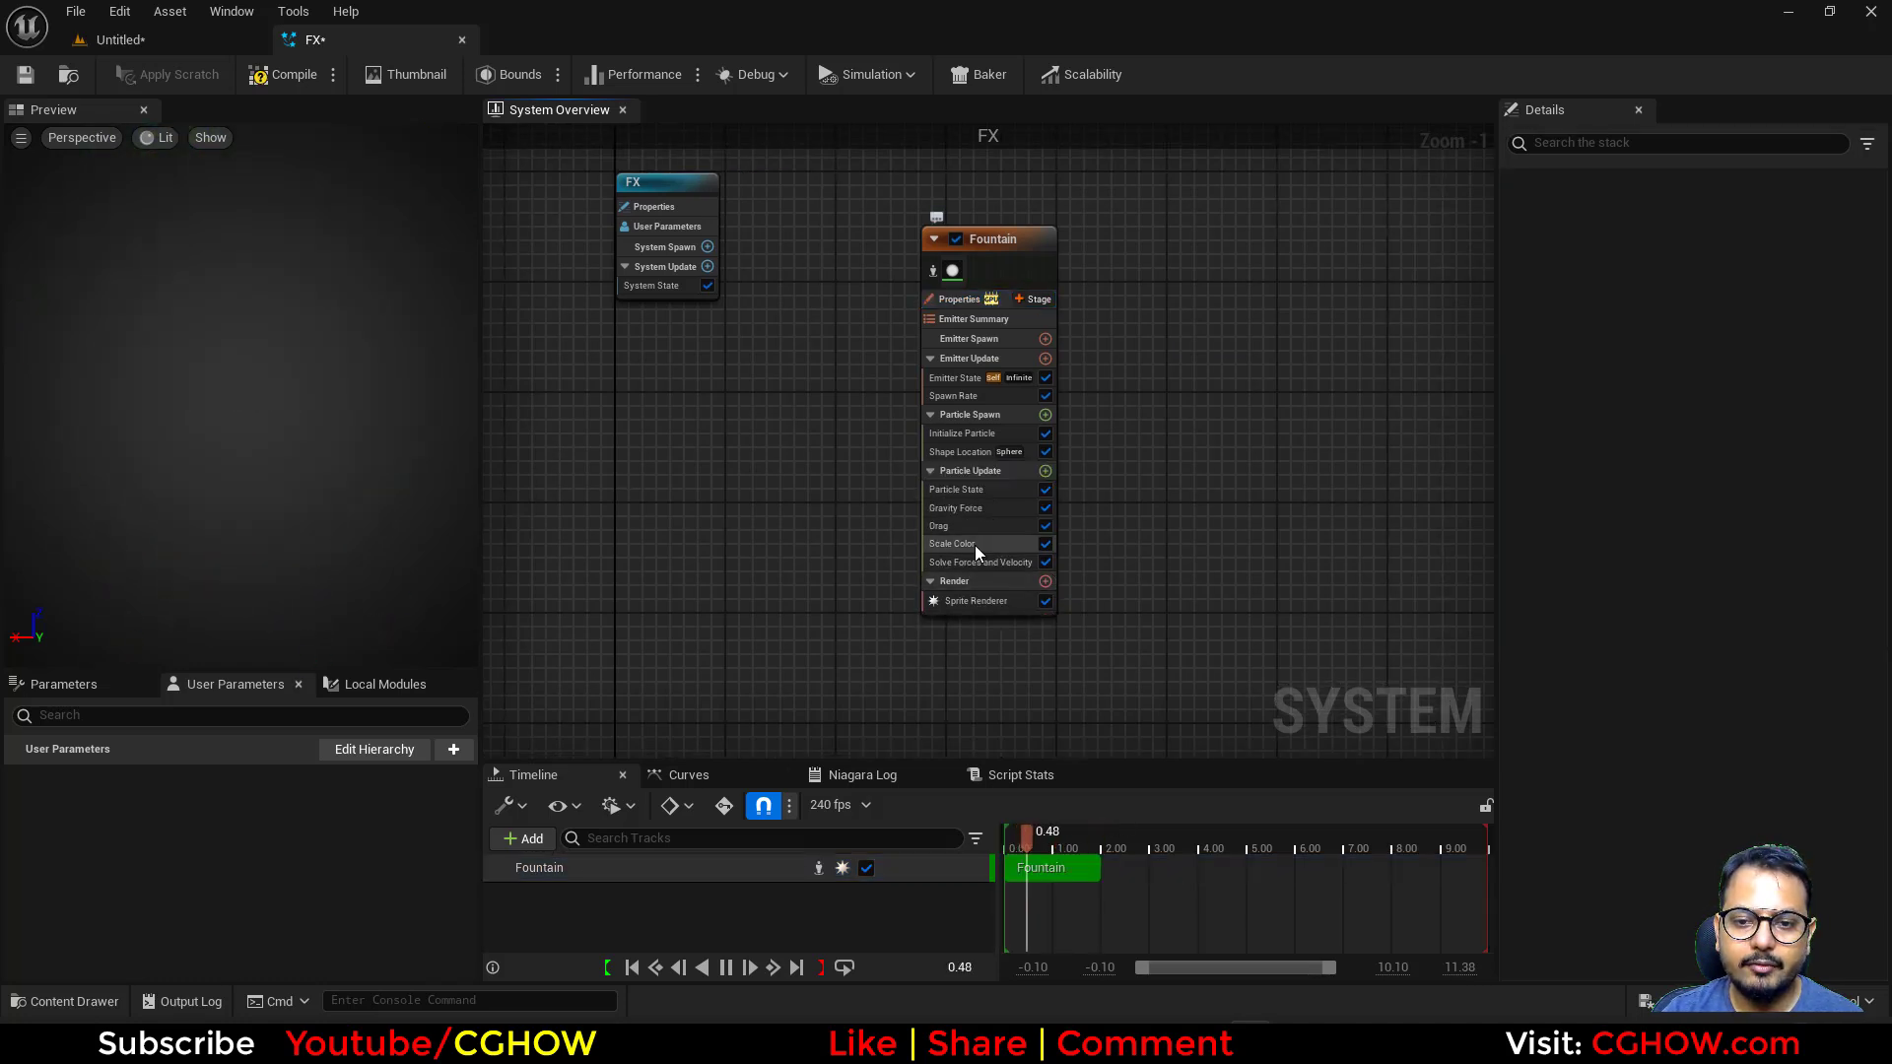
left_click(966, 508)
key("Delete")
left_click(950, 524)
key("Delete")
left_click(956, 508)
key("Delete")
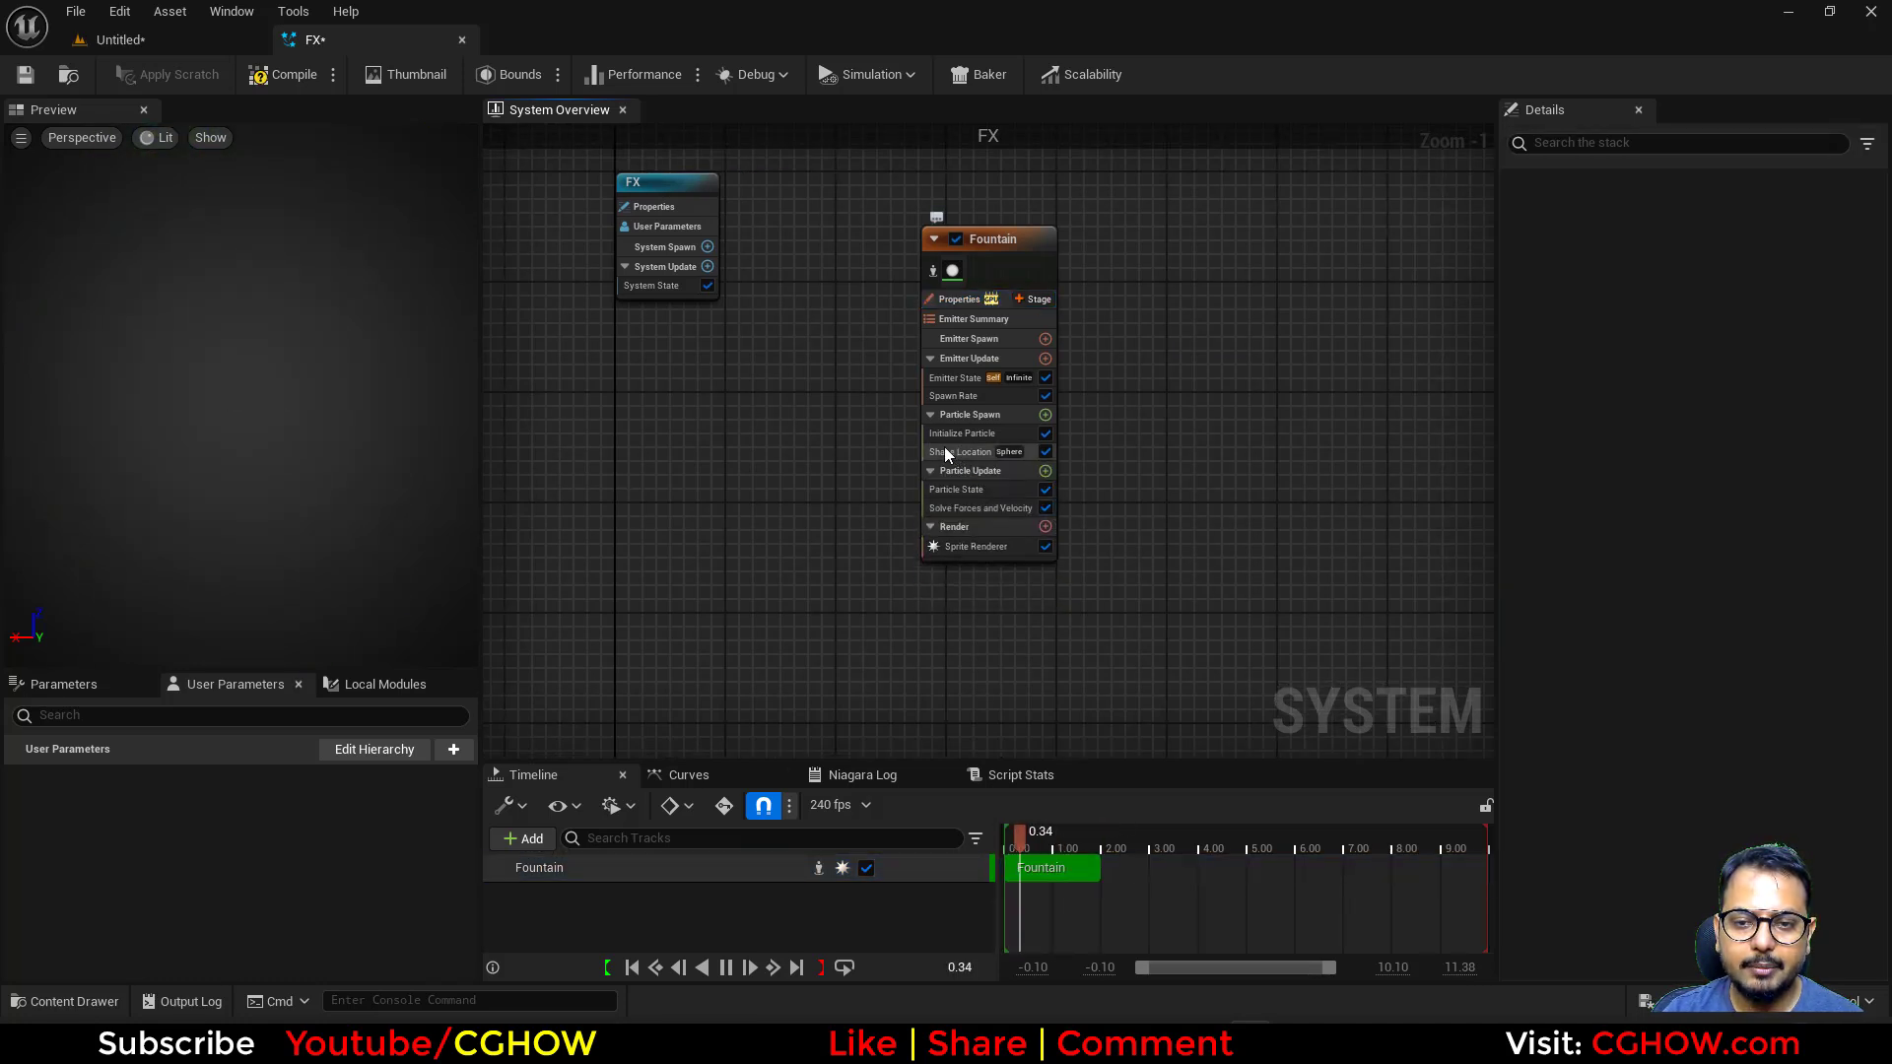
left_click(944, 449)
key("Delete")
Add a Static Mesh Location module to Particle Spawn and set its source mode to Attach Parent
left_click(1045, 414)
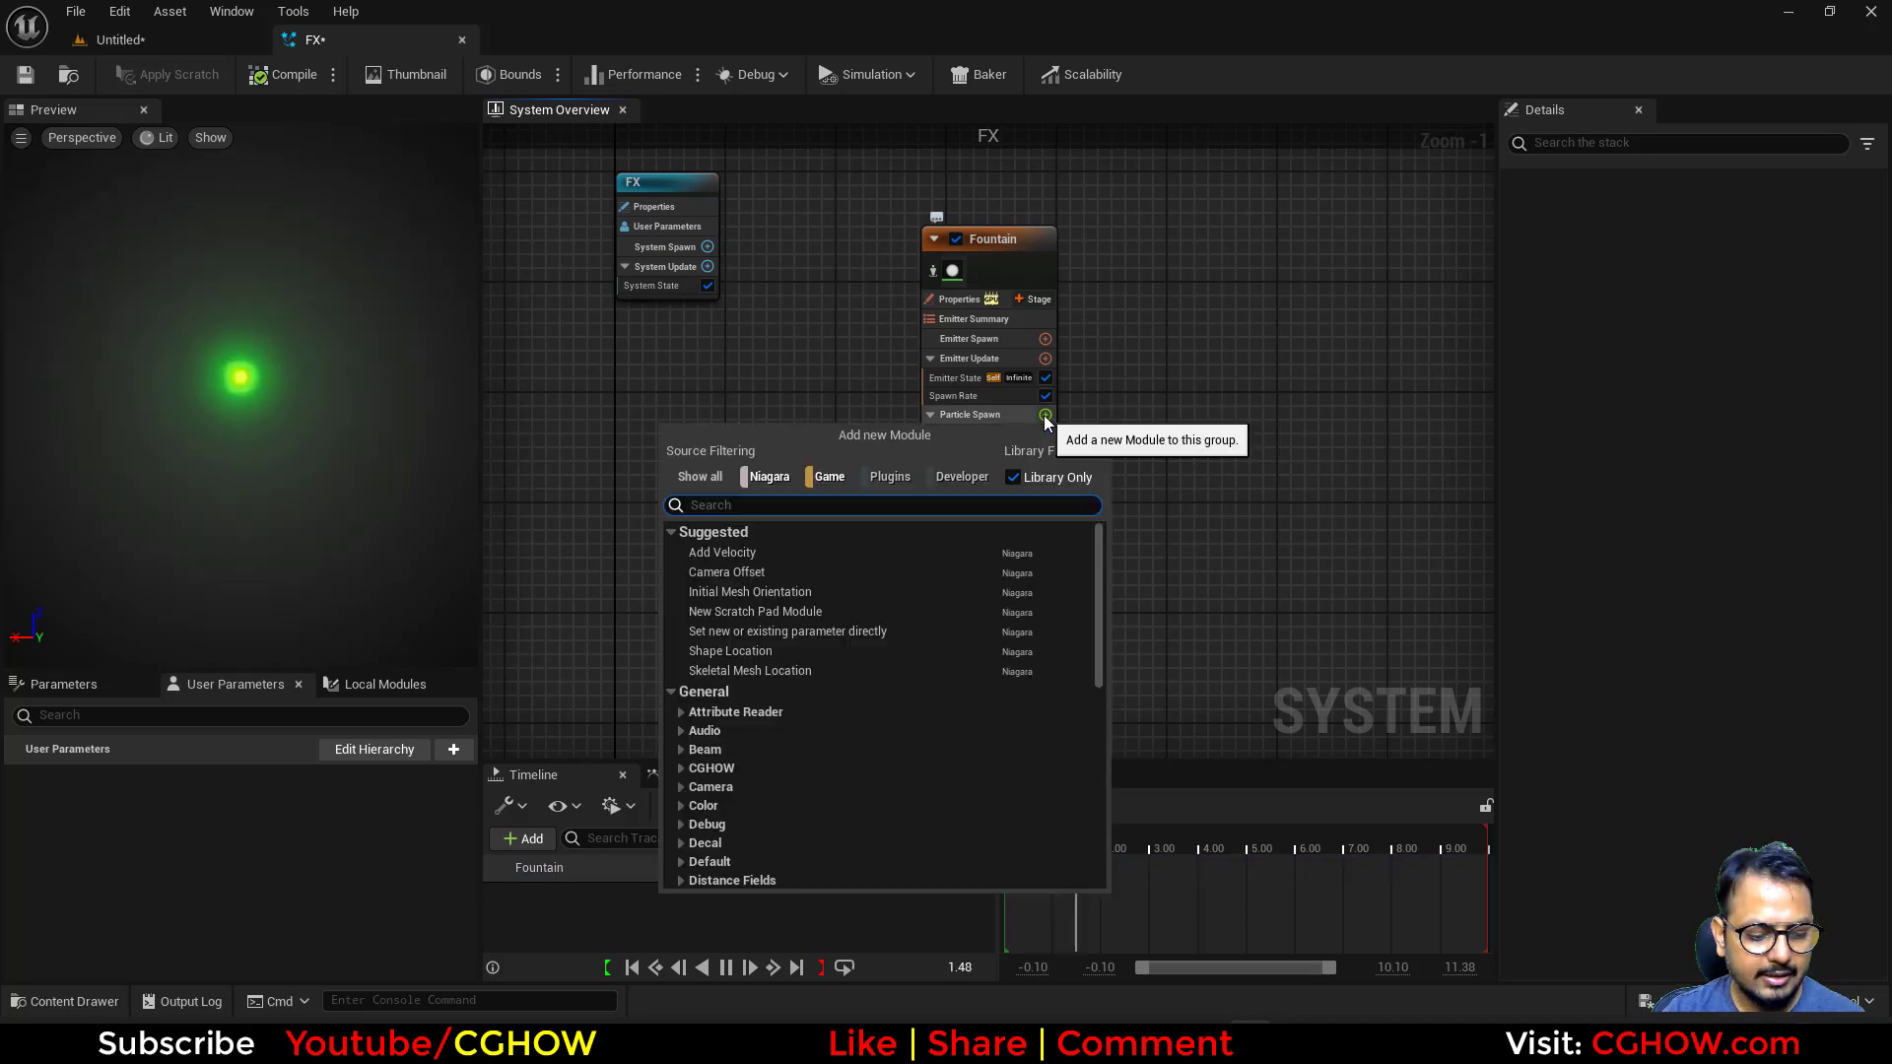
type("stat")
left_click(788, 804)
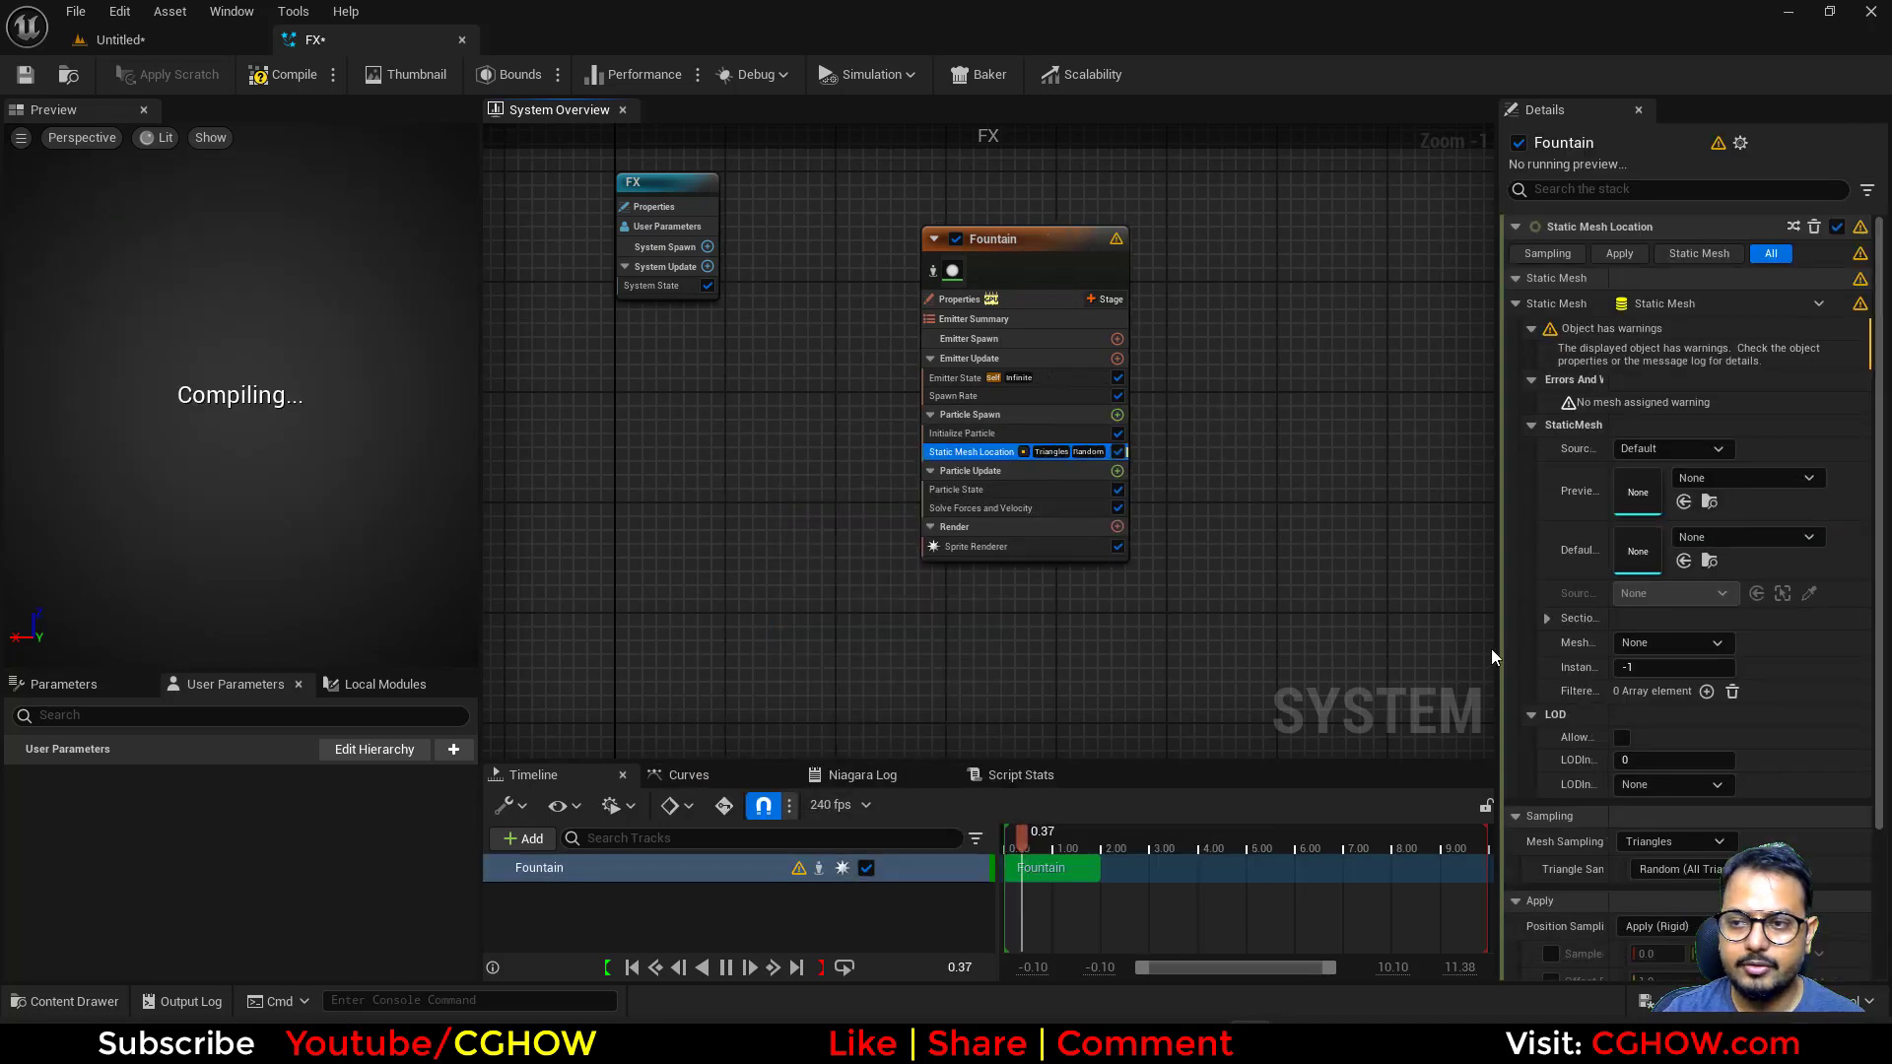
left_click(1687, 448)
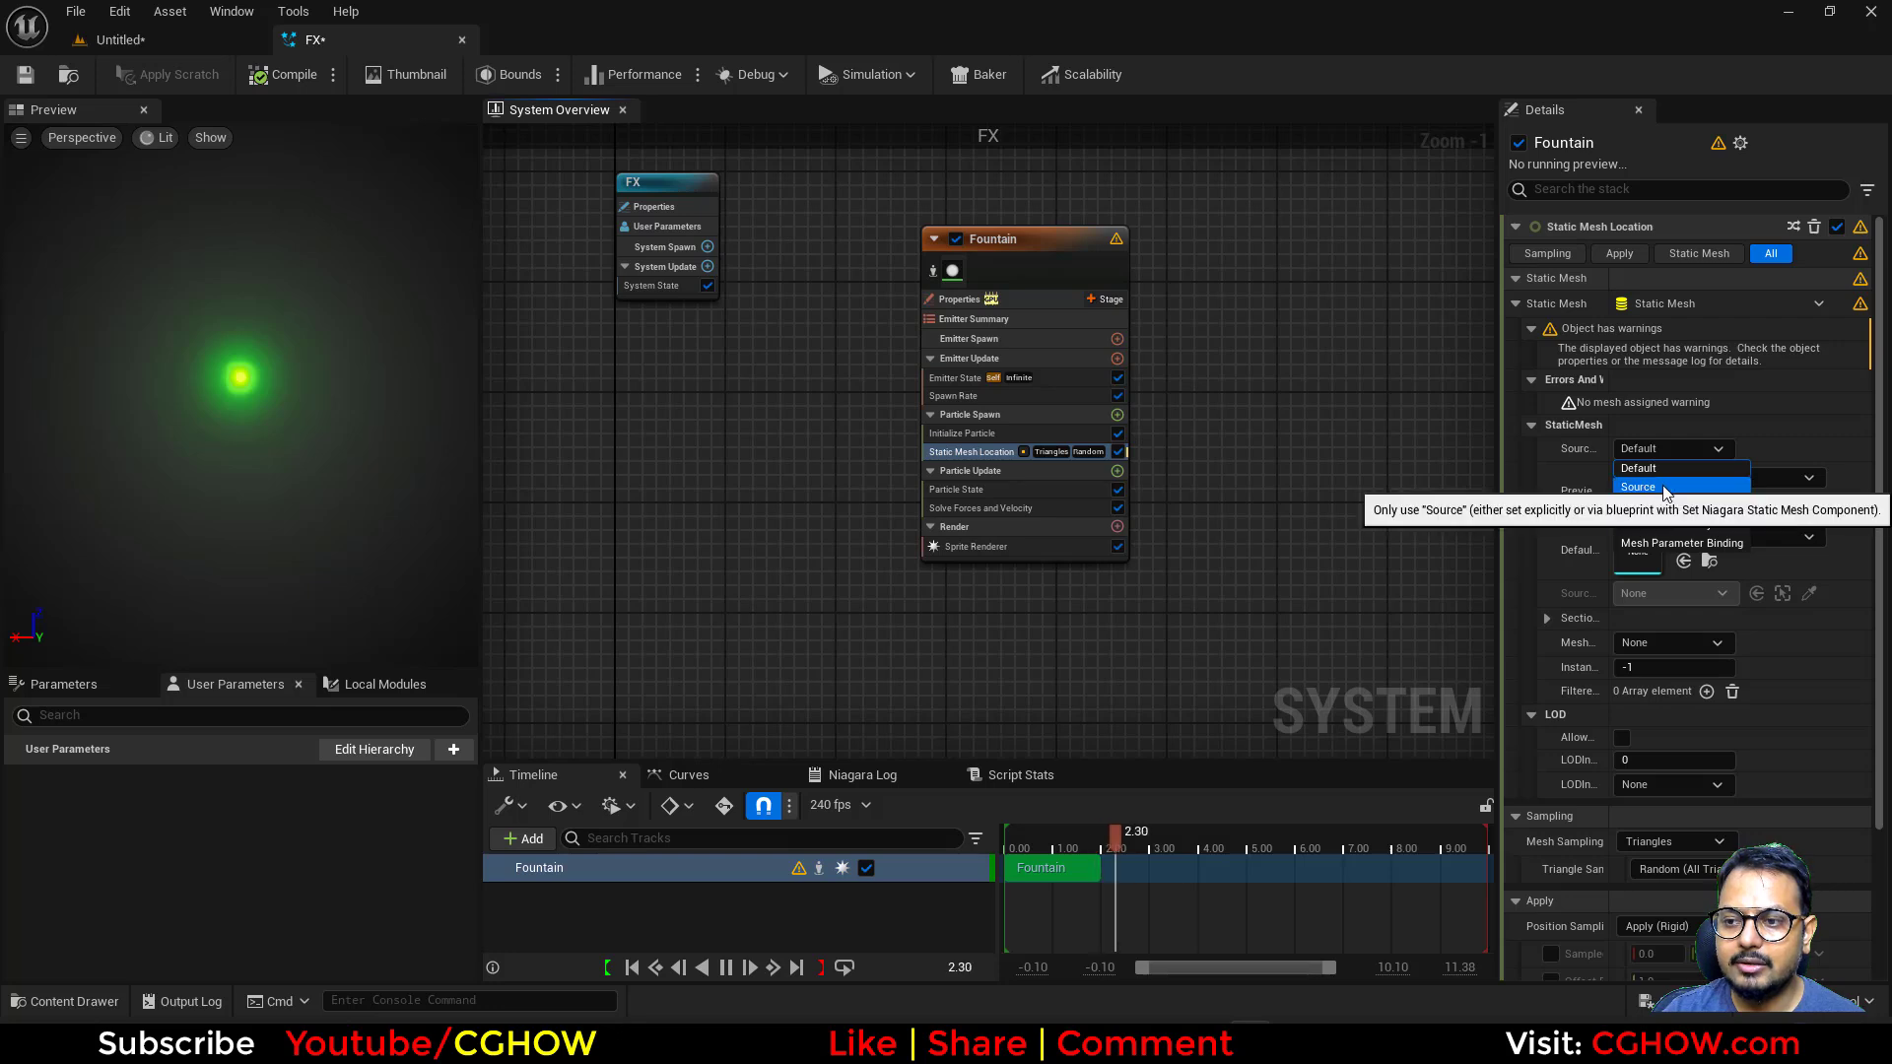
left_click(1670, 519)
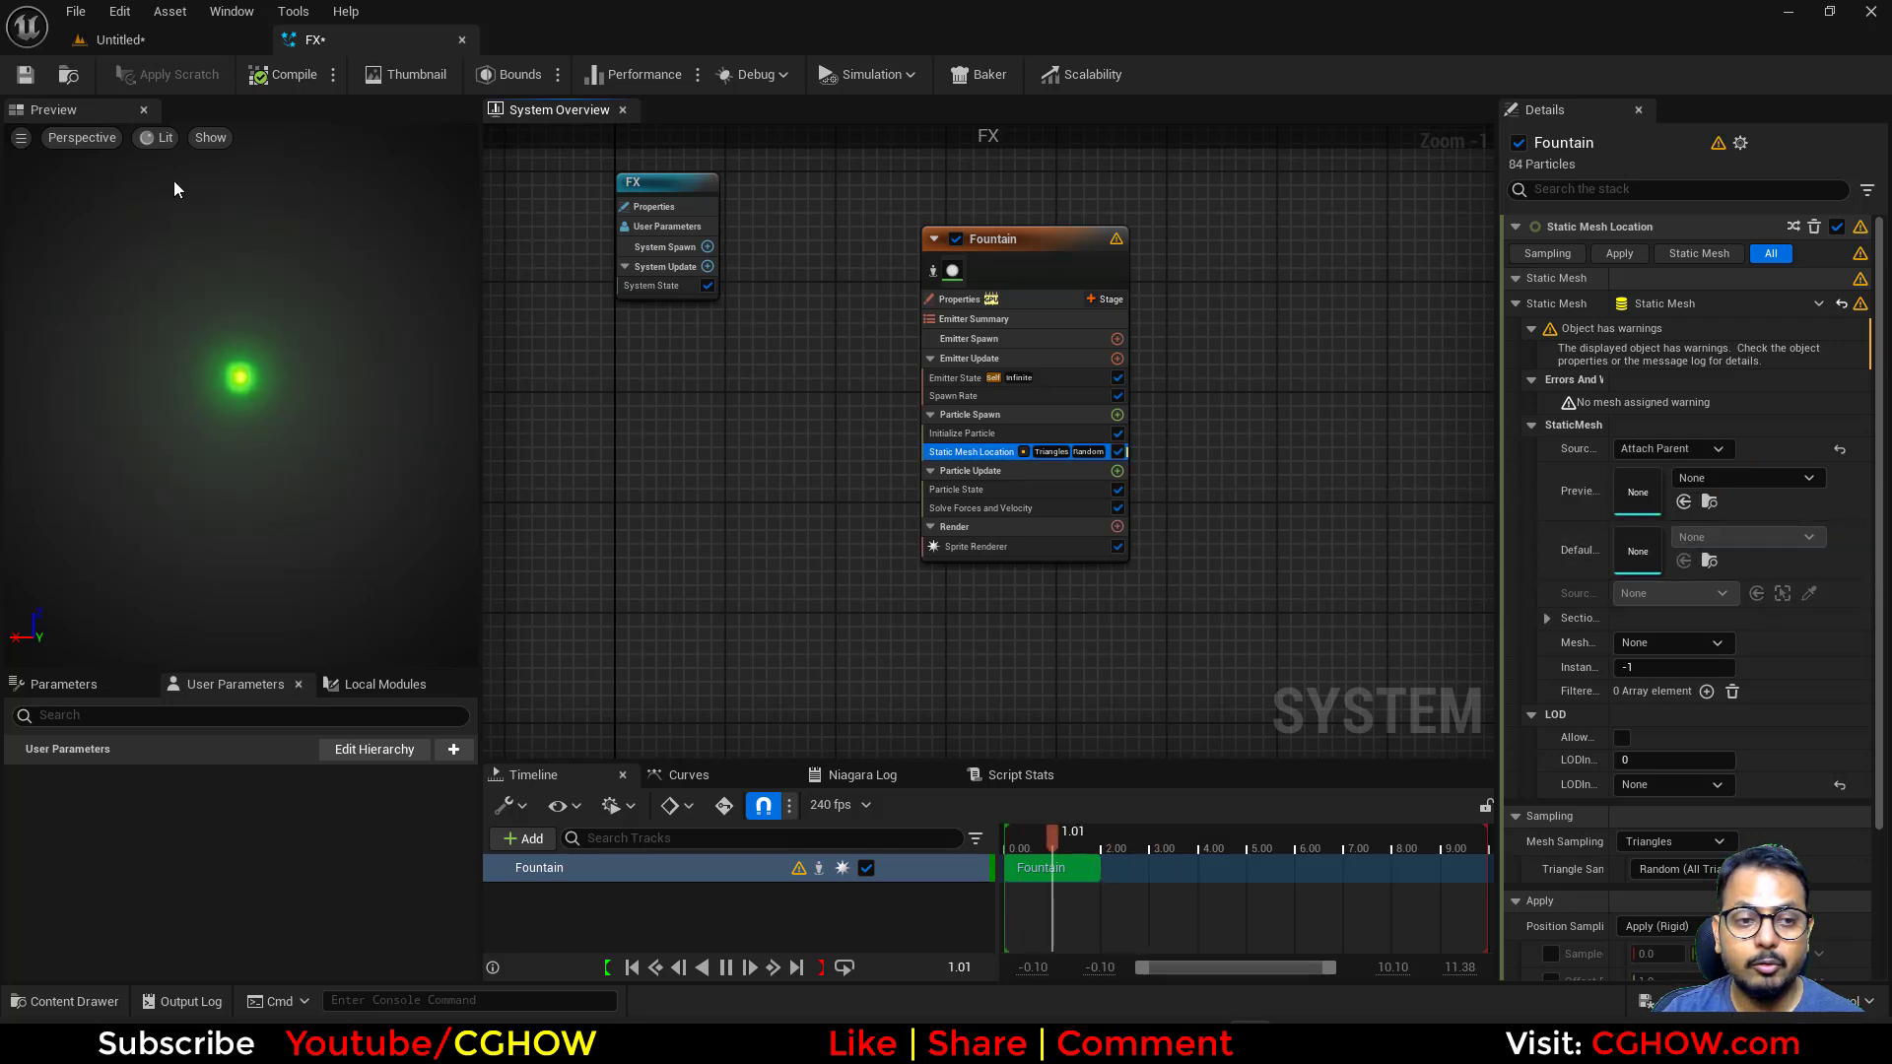
Place the FX system in the level next to the gate and attach it to the Gate actor
left_click(121, 39)
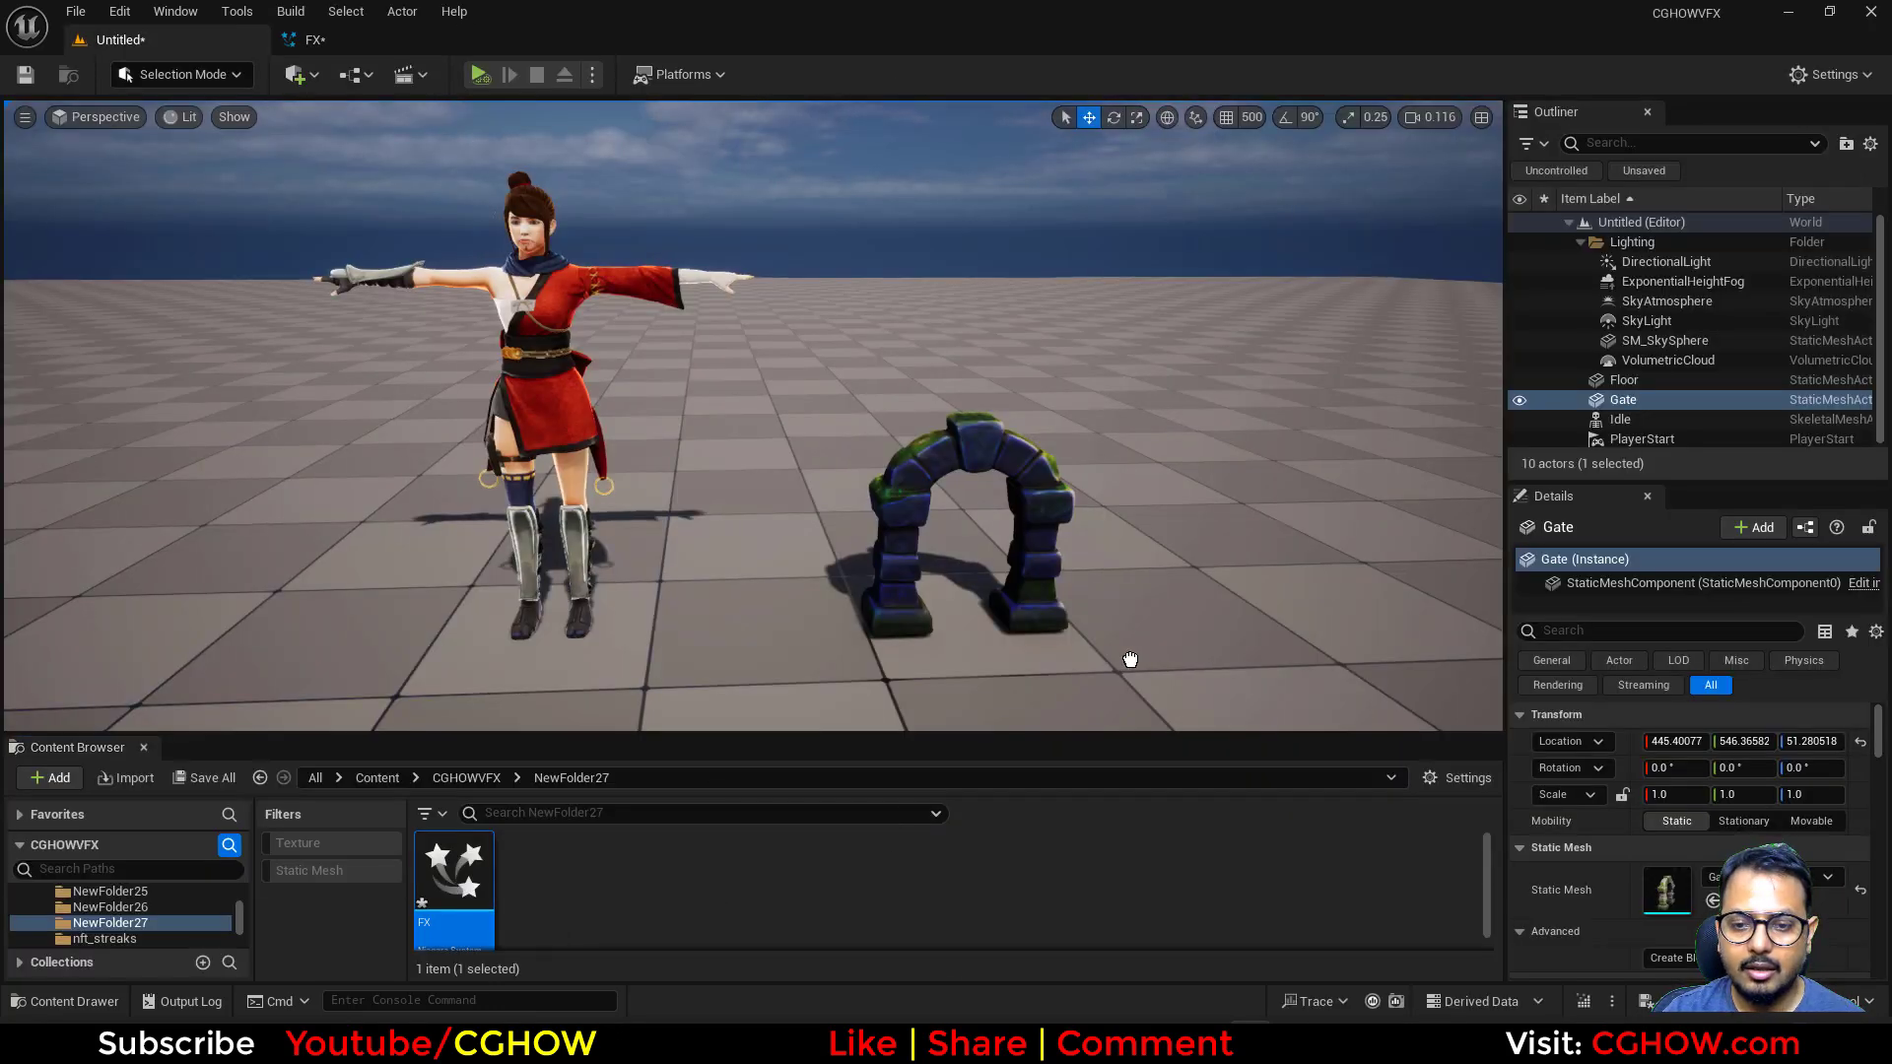
left_click_drag(1130, 659, 1131, 658)
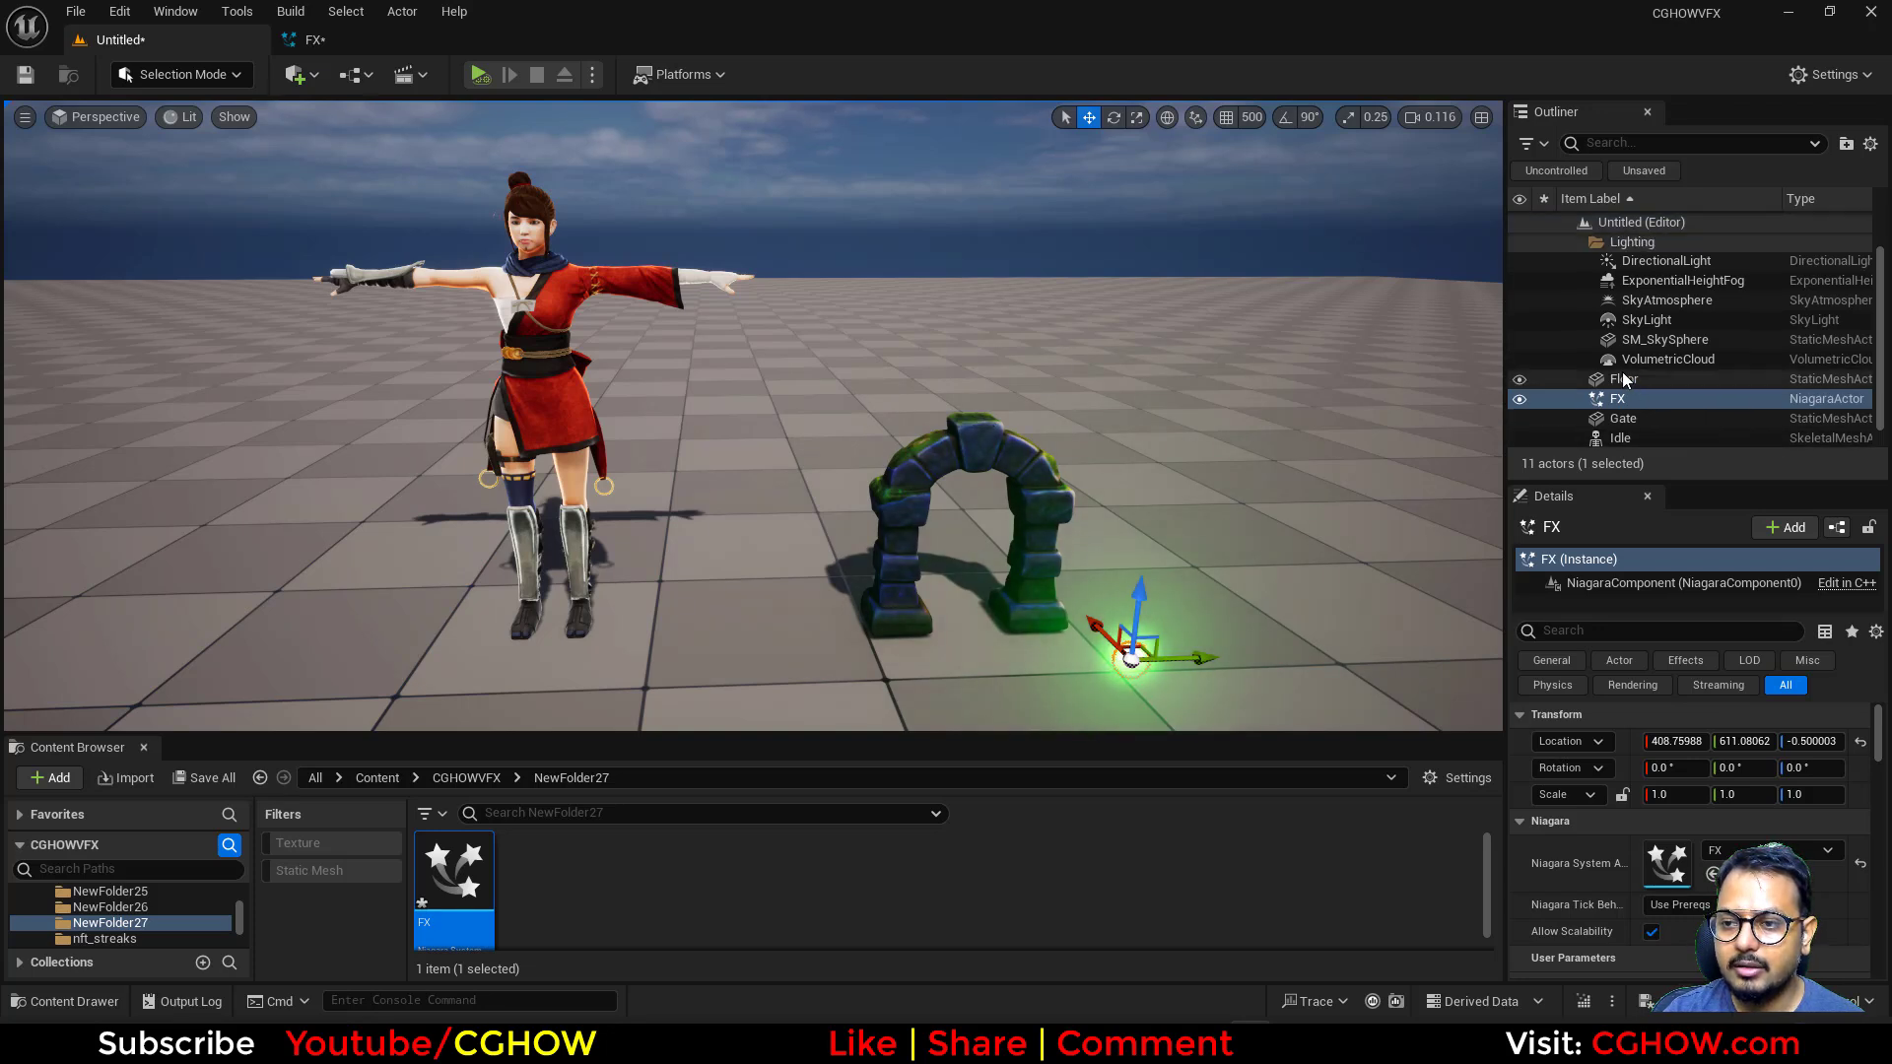
left_click_drag(1618, 426, 1621, 421)
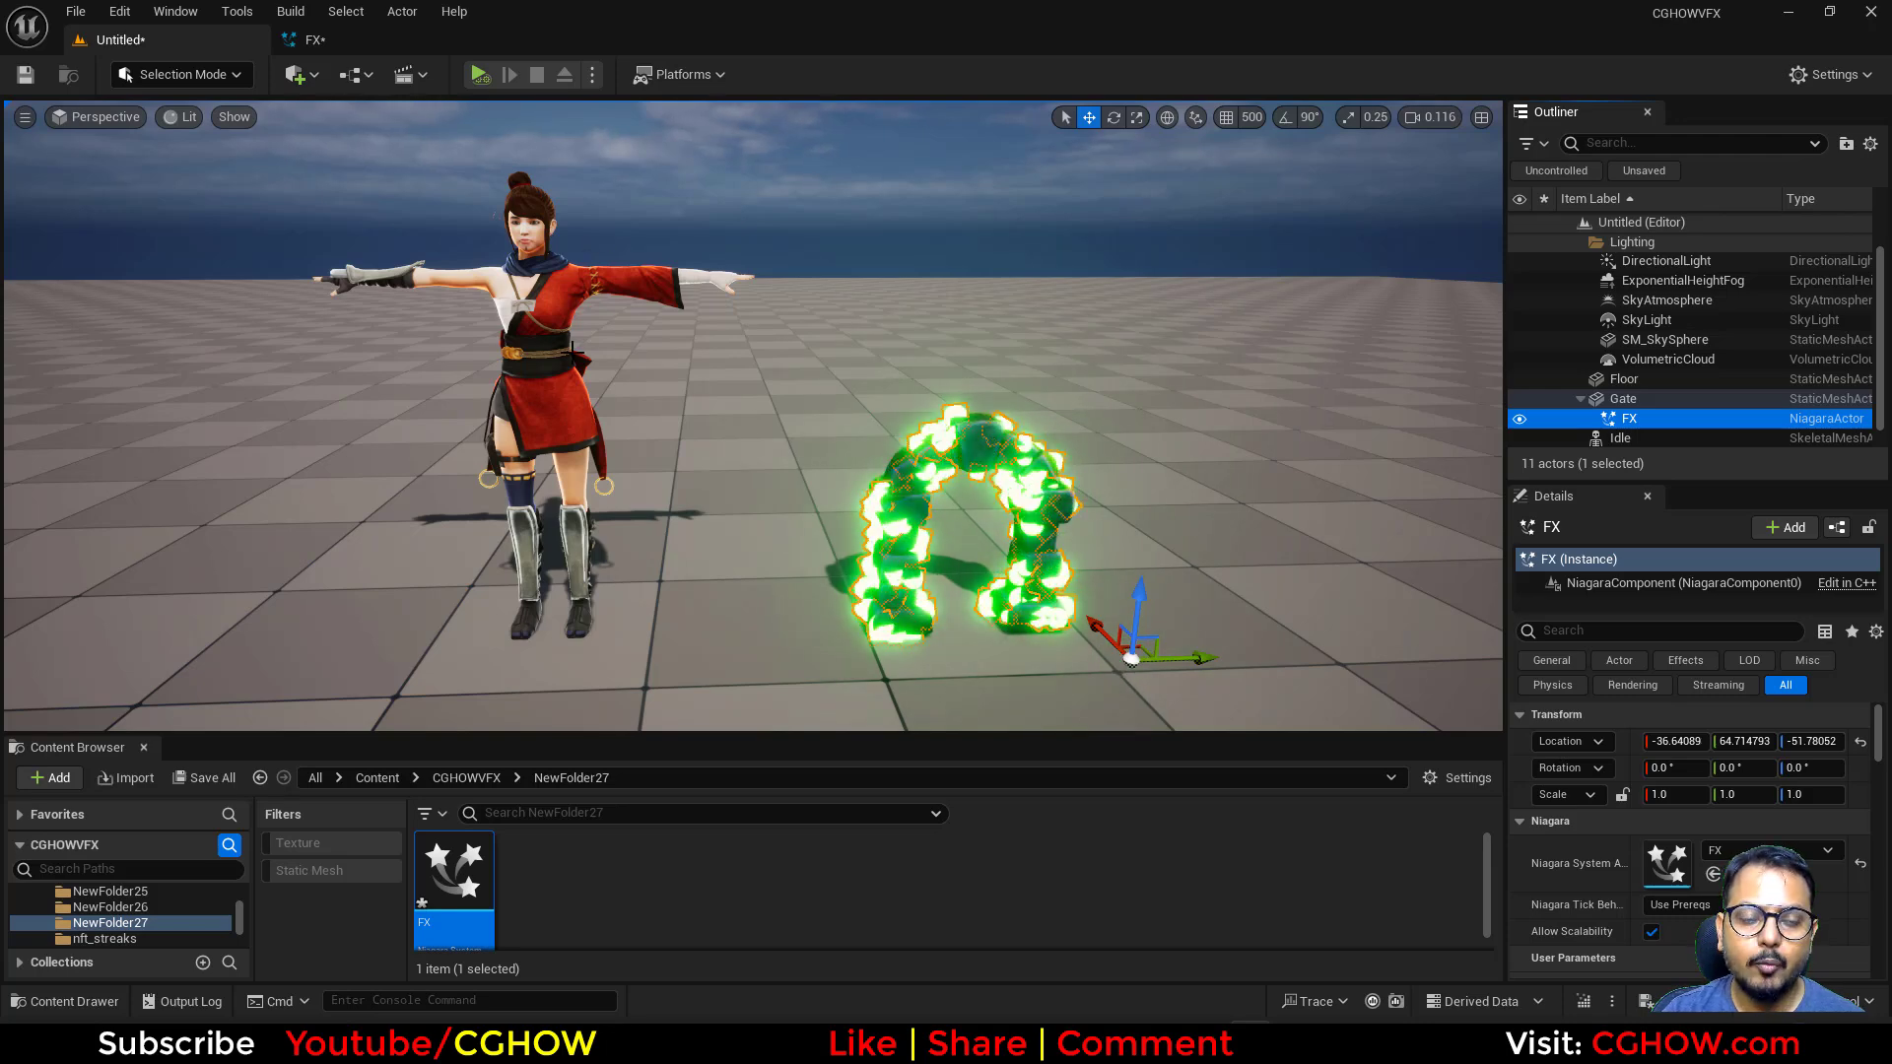
Disable Static Mesh Location, then add a Skeletal Mesh Location module to Particle Spawn with its source mode set to Attach Parent
left_click(373, 43)
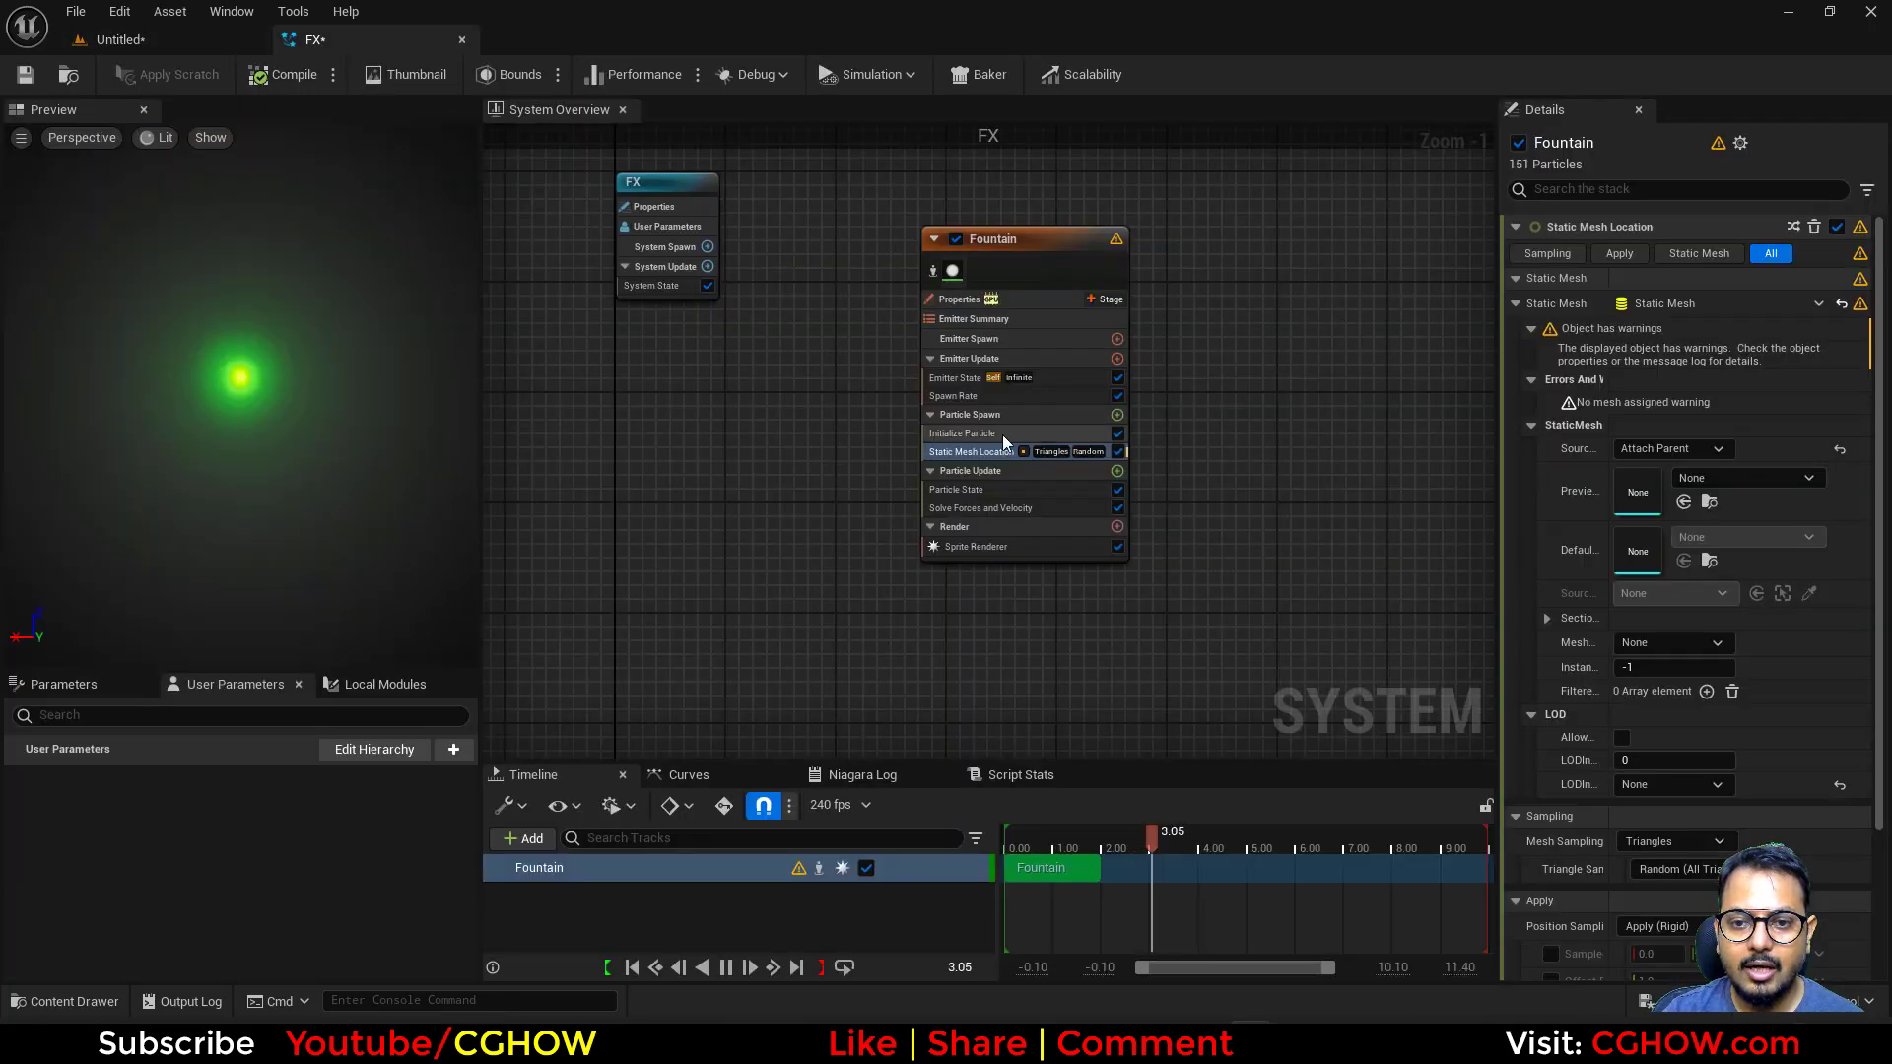
left_click(1116, 416)
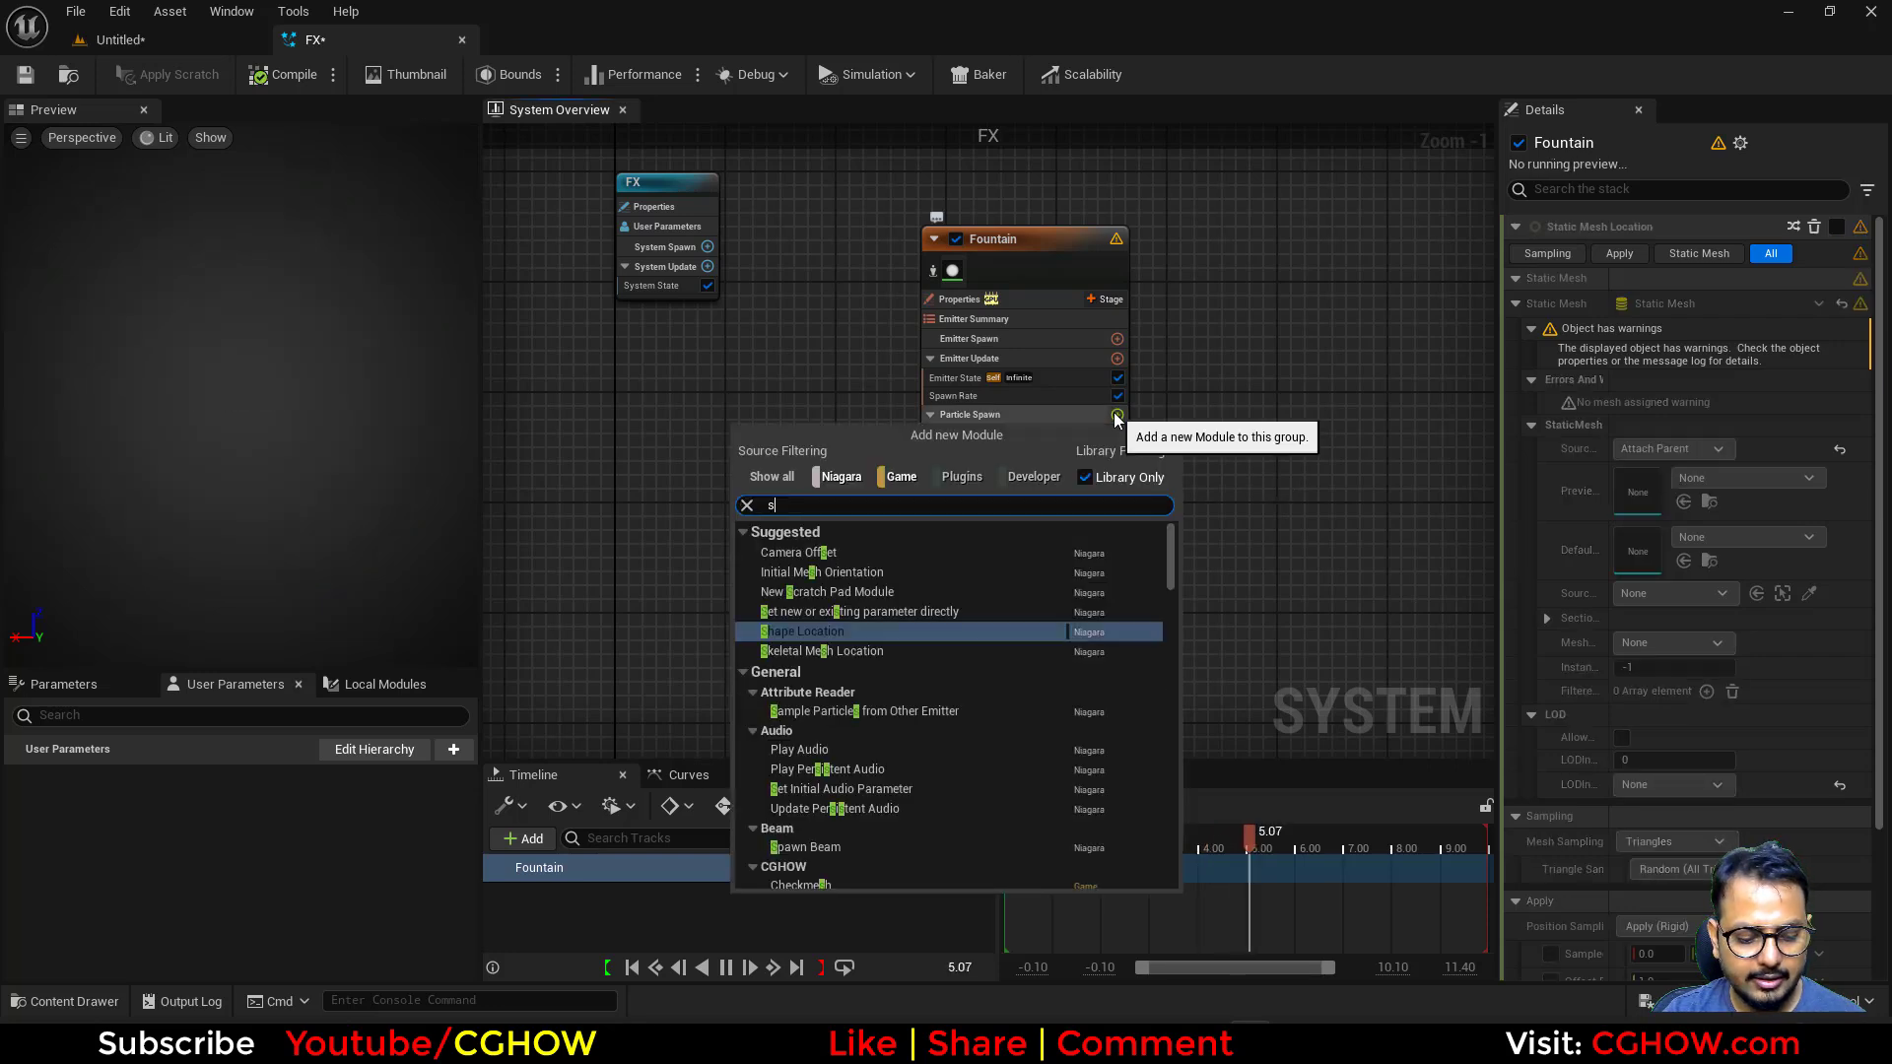
type("skele")
left_click(860, 554)
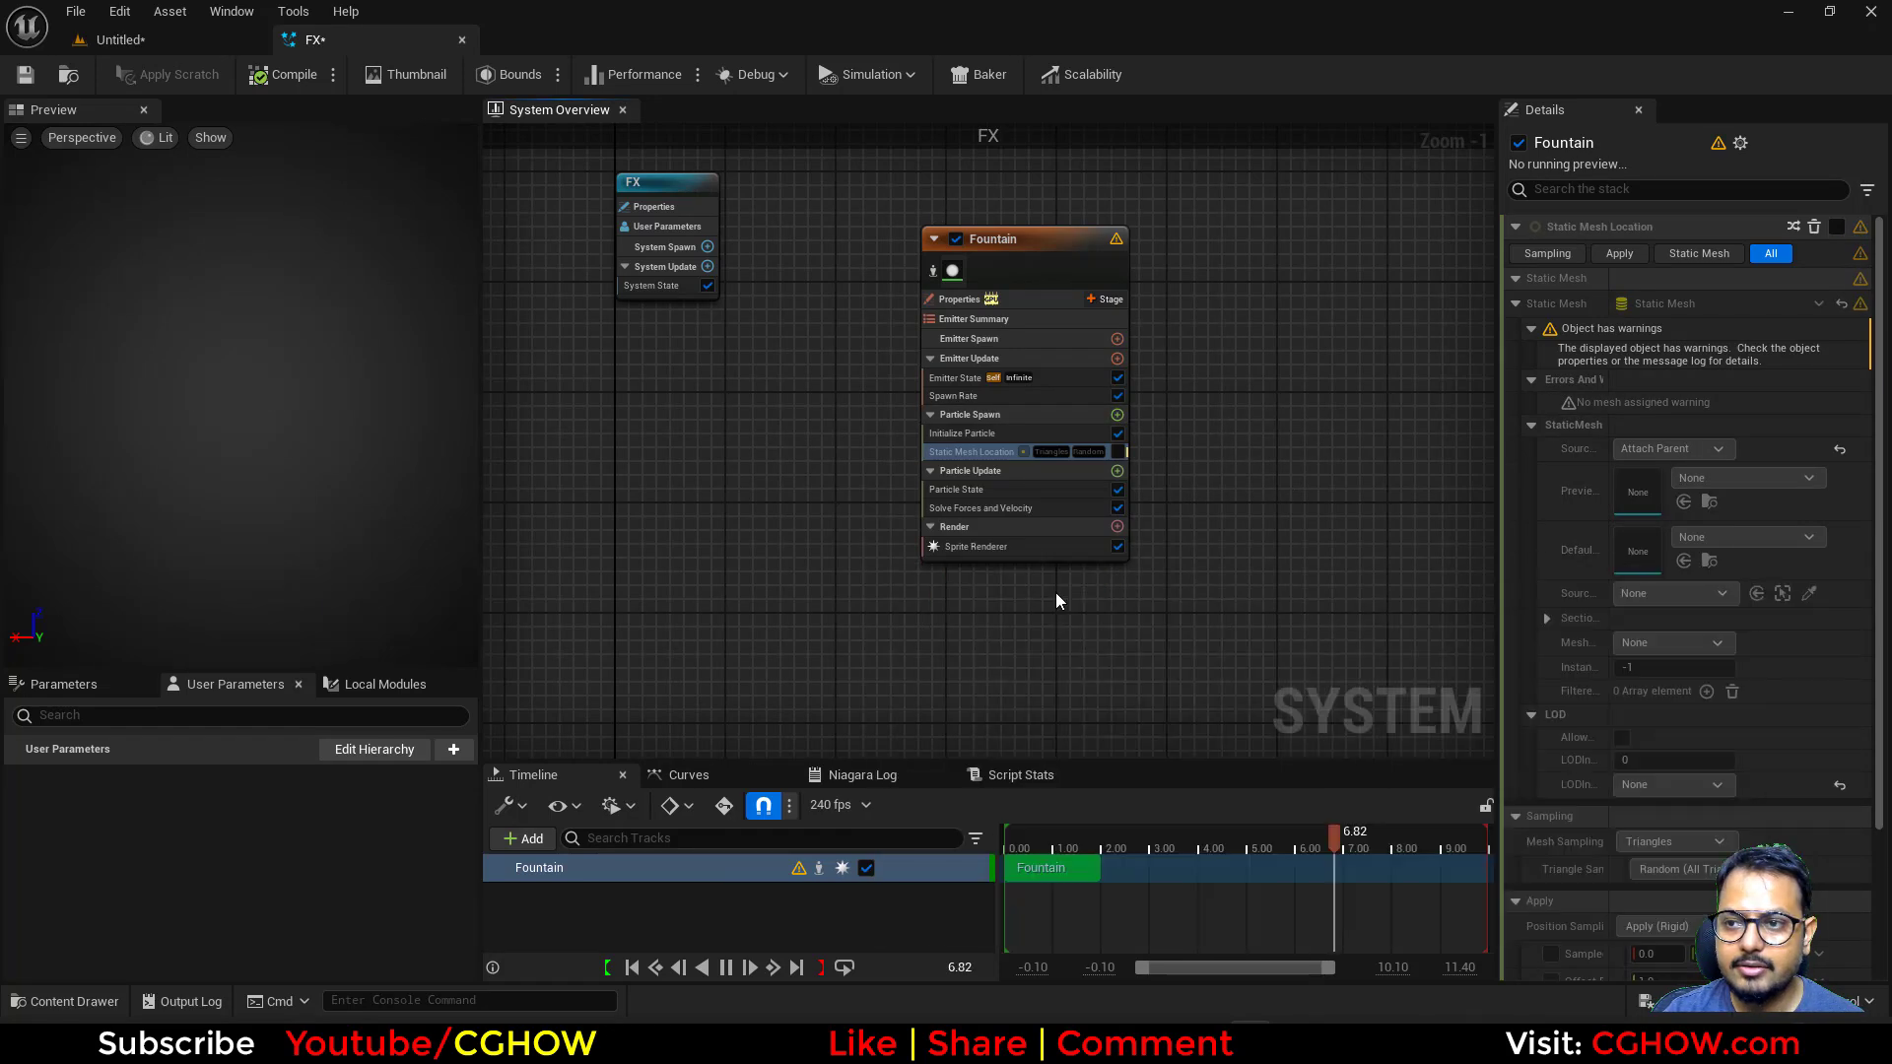
left_click(1672, 448)
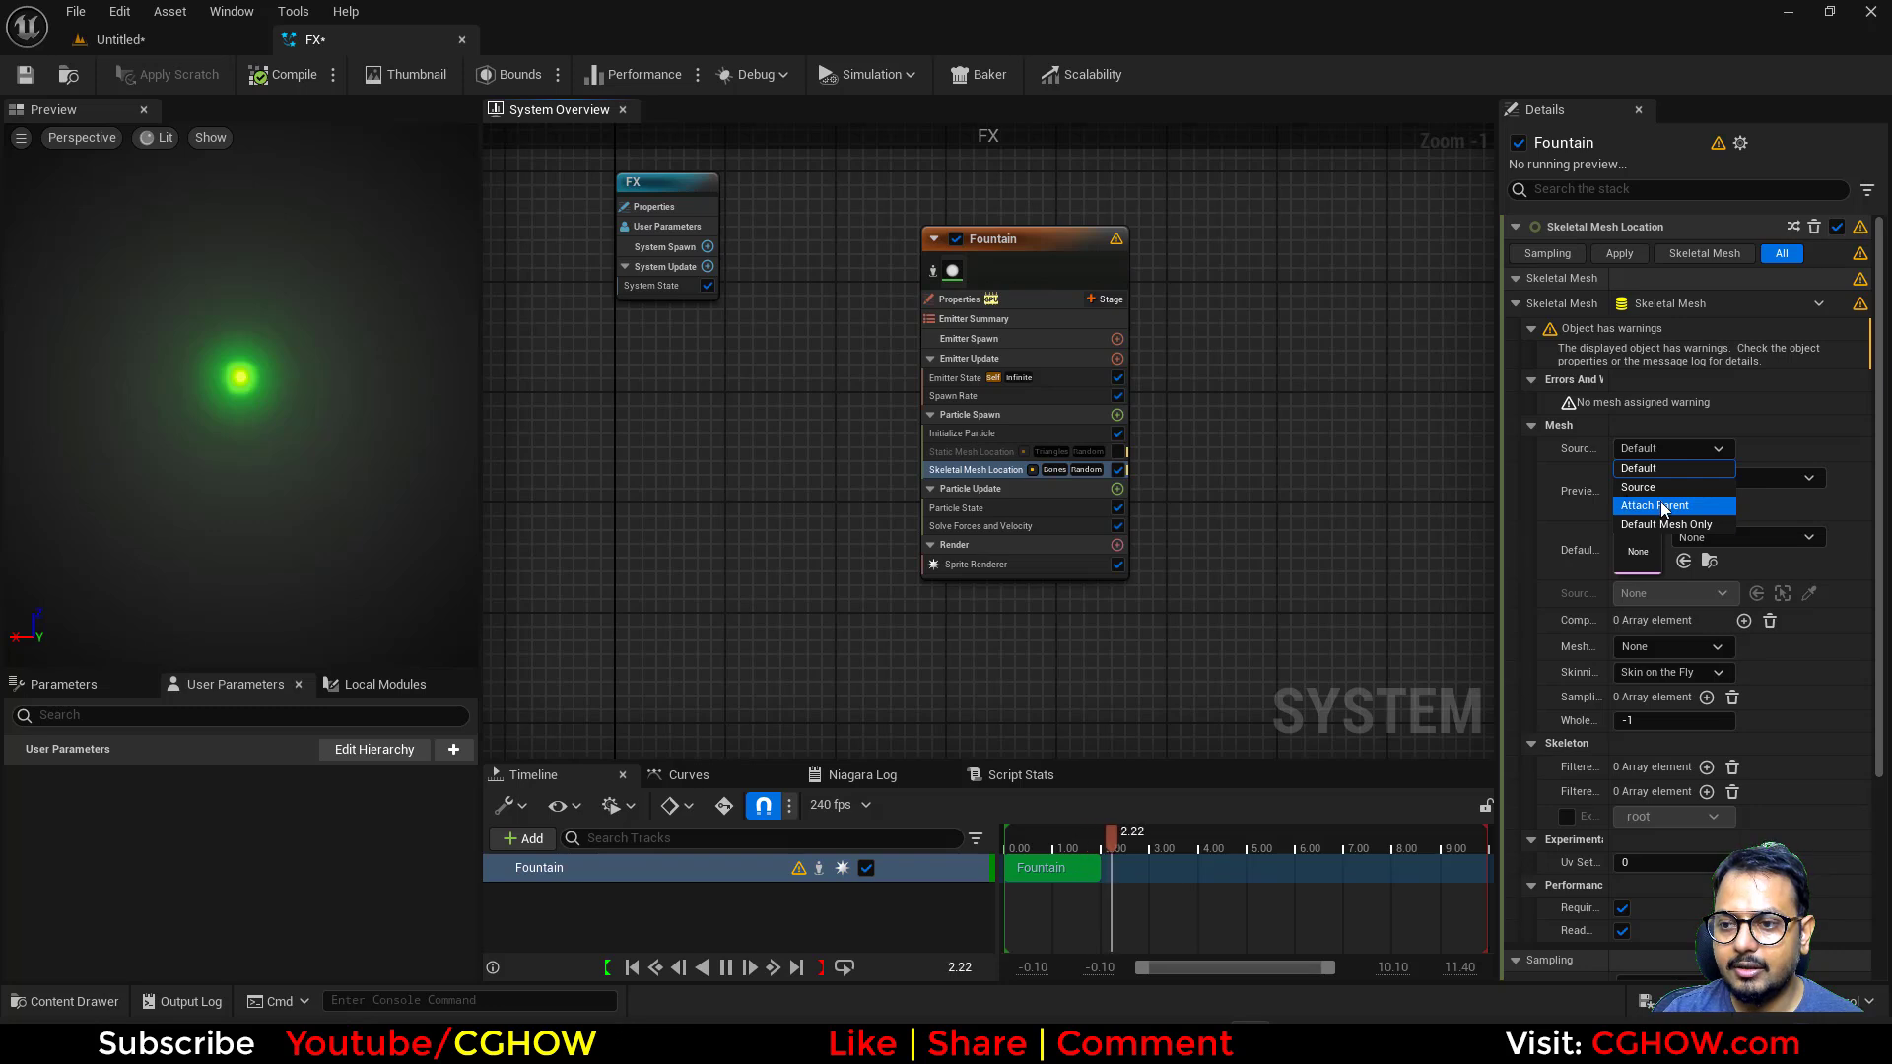
left_click(1656, 506)
In the level, move the FX actor from the Gate to the Idle character, attaching it with socket None
left_click(121, 40)
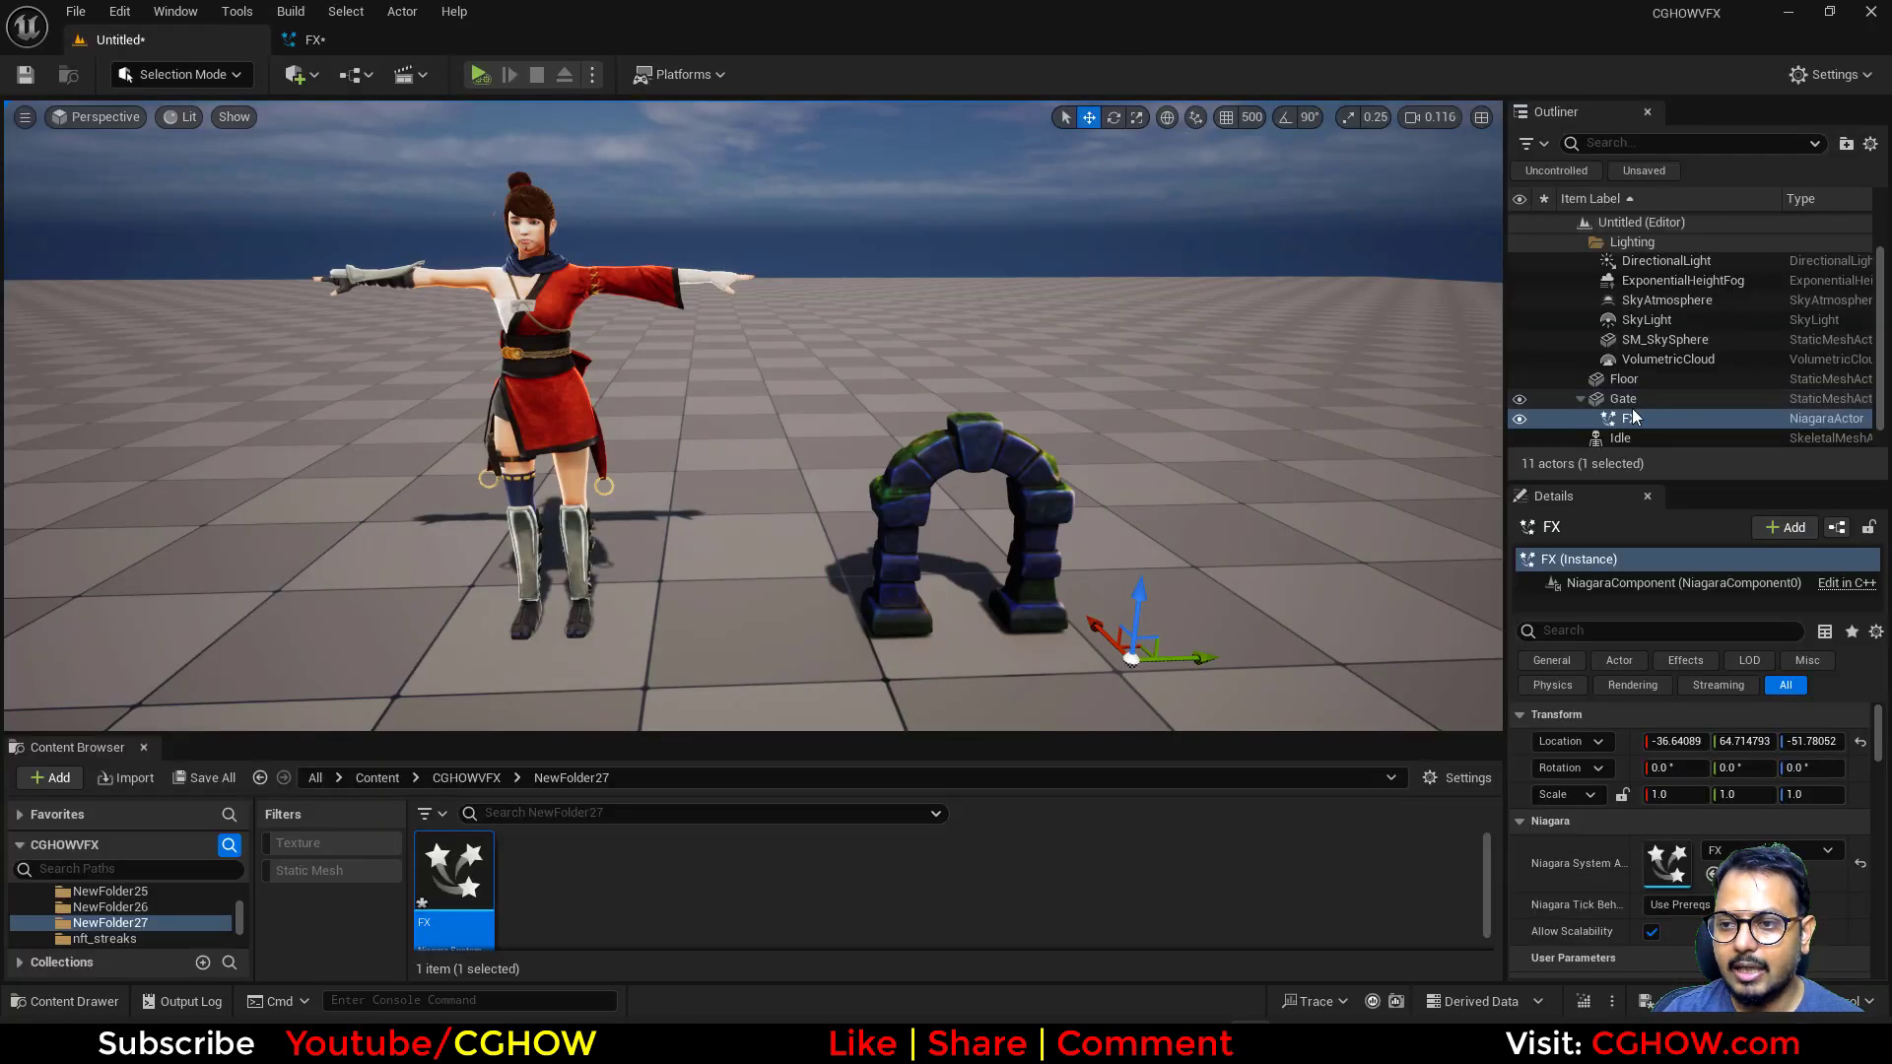
left_click_drag(1618, 444, 1611, 440)
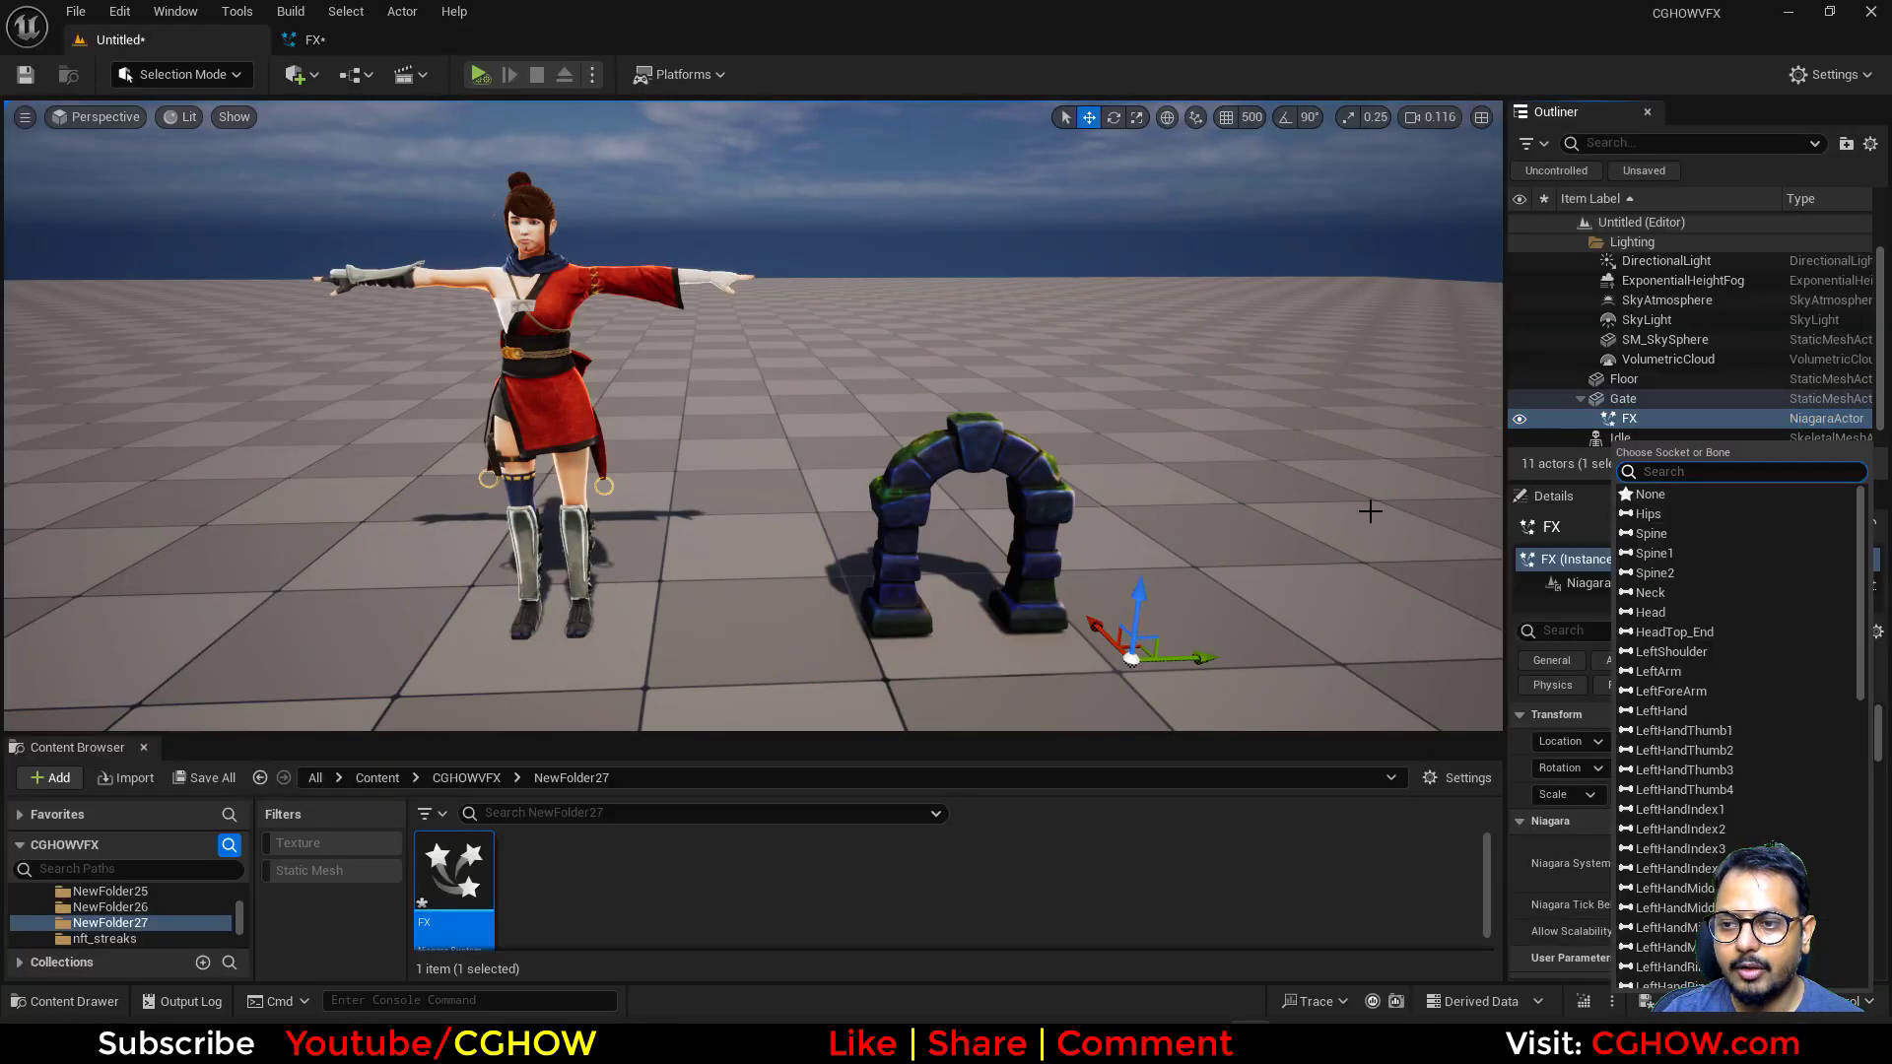
left_click(1636, 471)
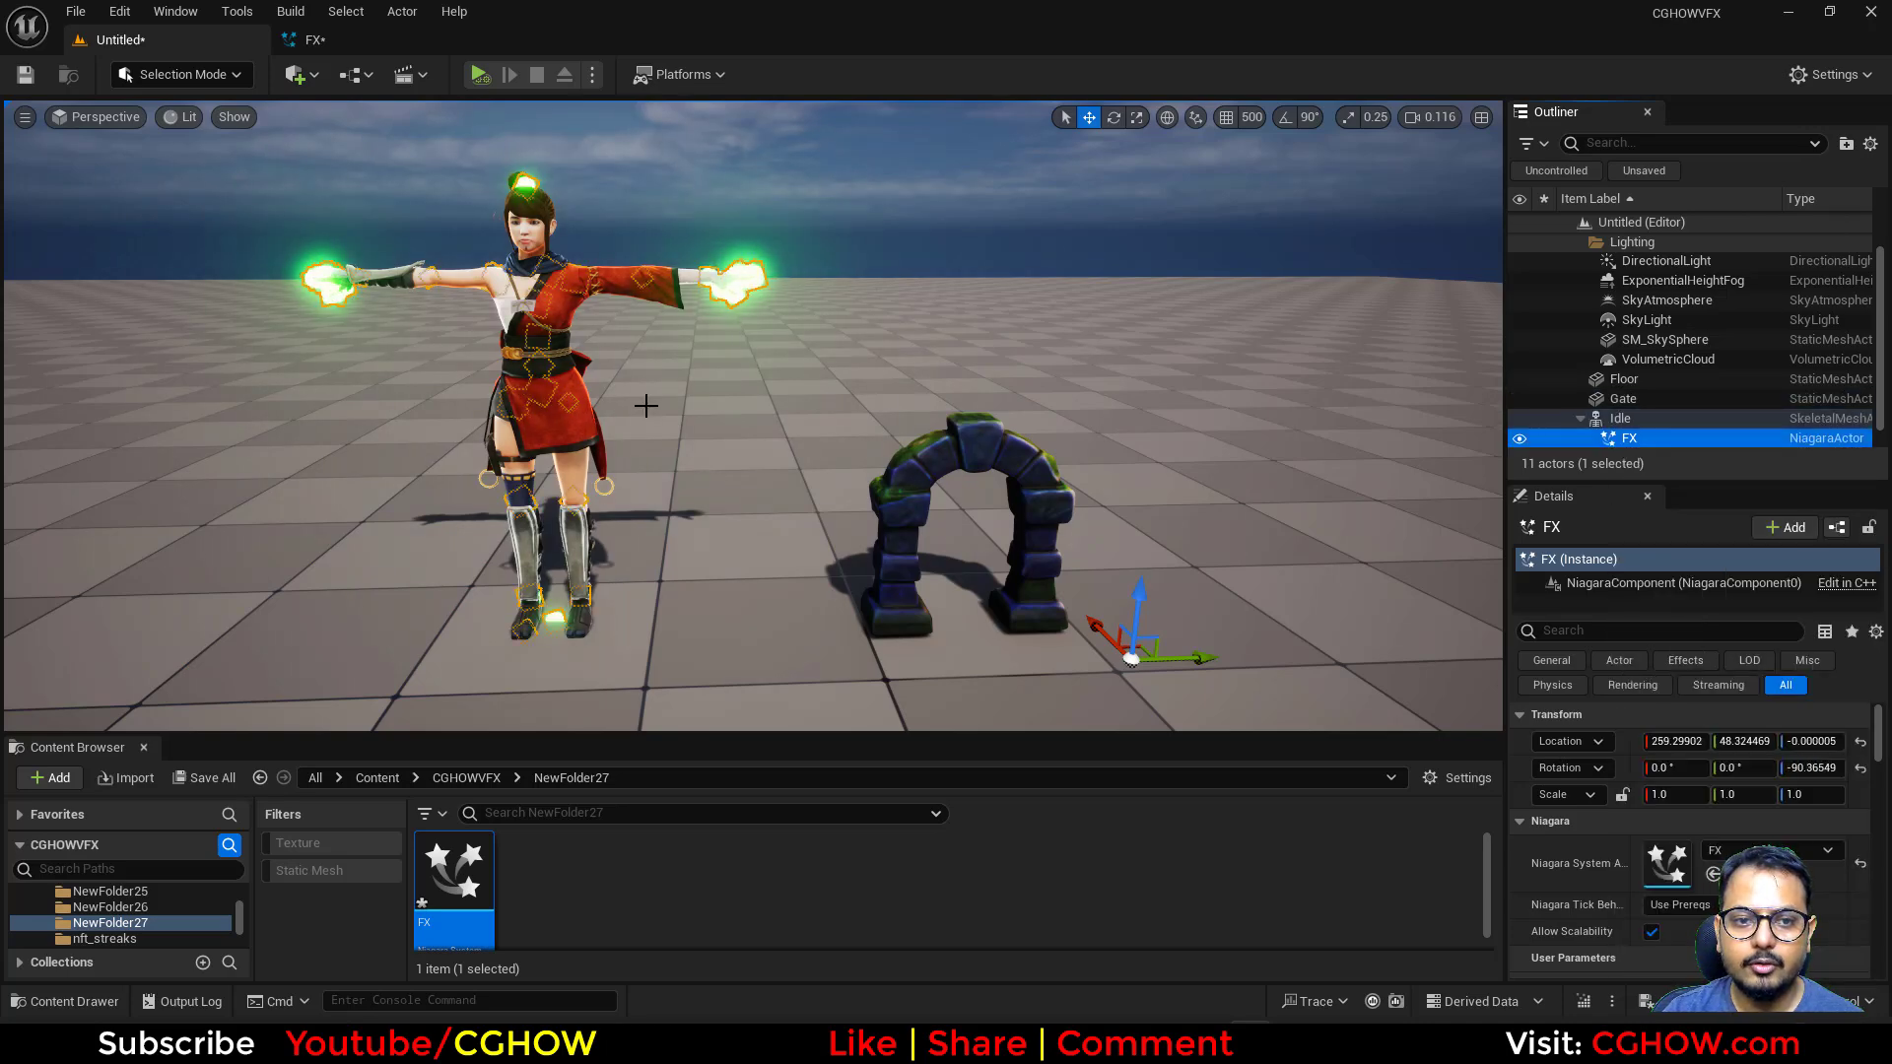
Set the Skeletal Mesh Location's mesh sampling to Surface (Triangles) and check the particles on the character in the level
left_click(310, 39)
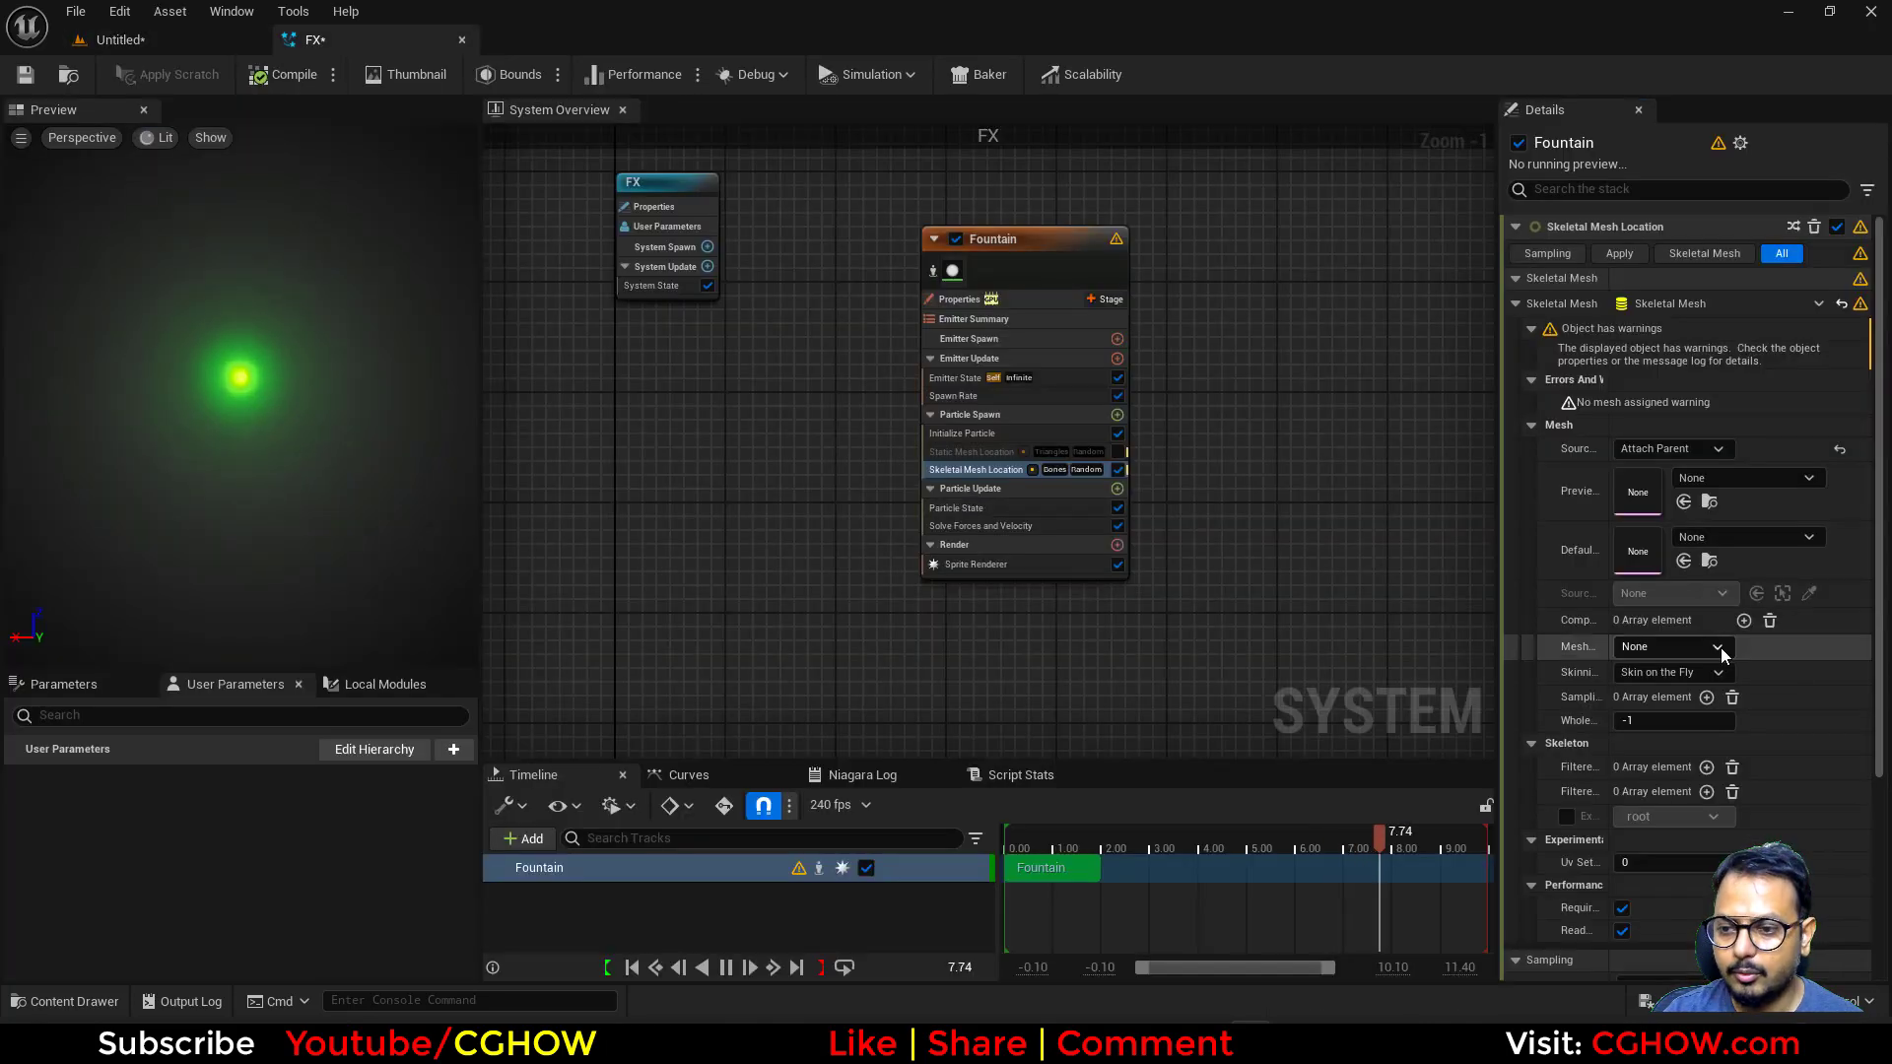
scroll(1750, 778, "down", 5)
left_click(1680, 690)
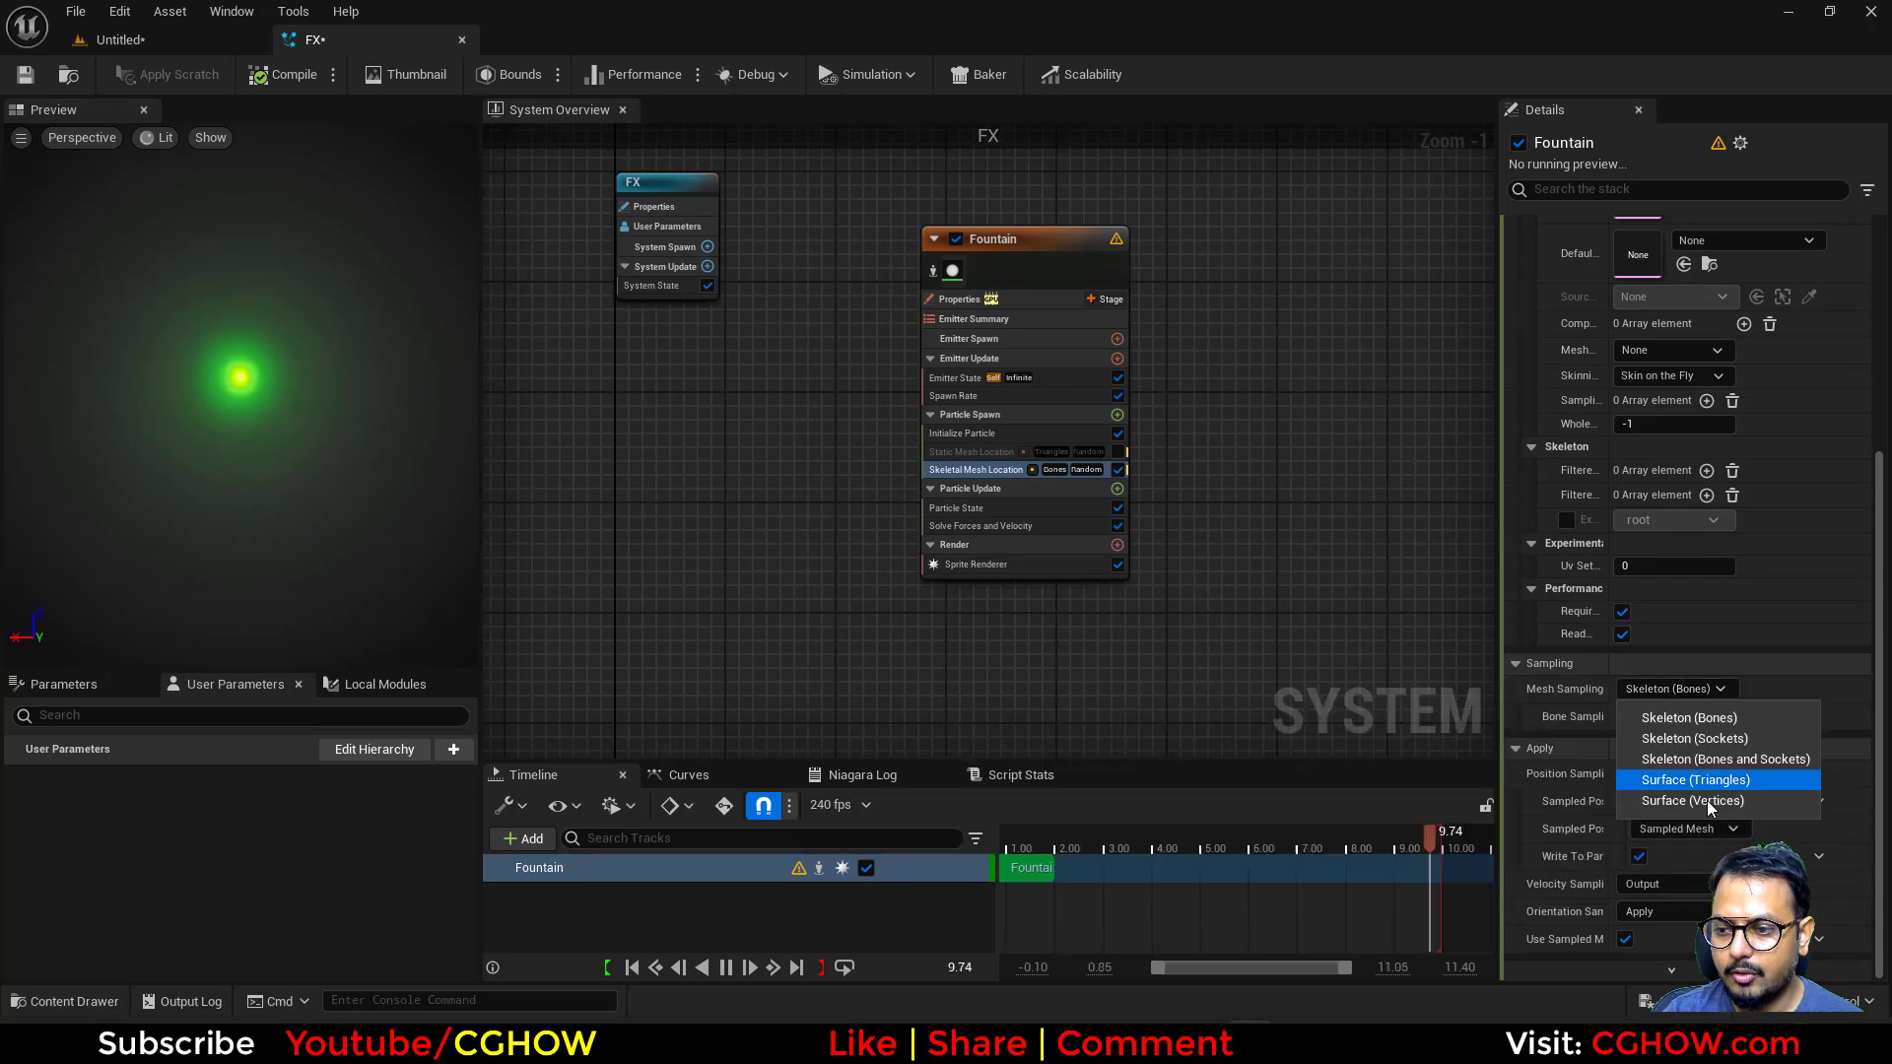
left_click(1695, 781)
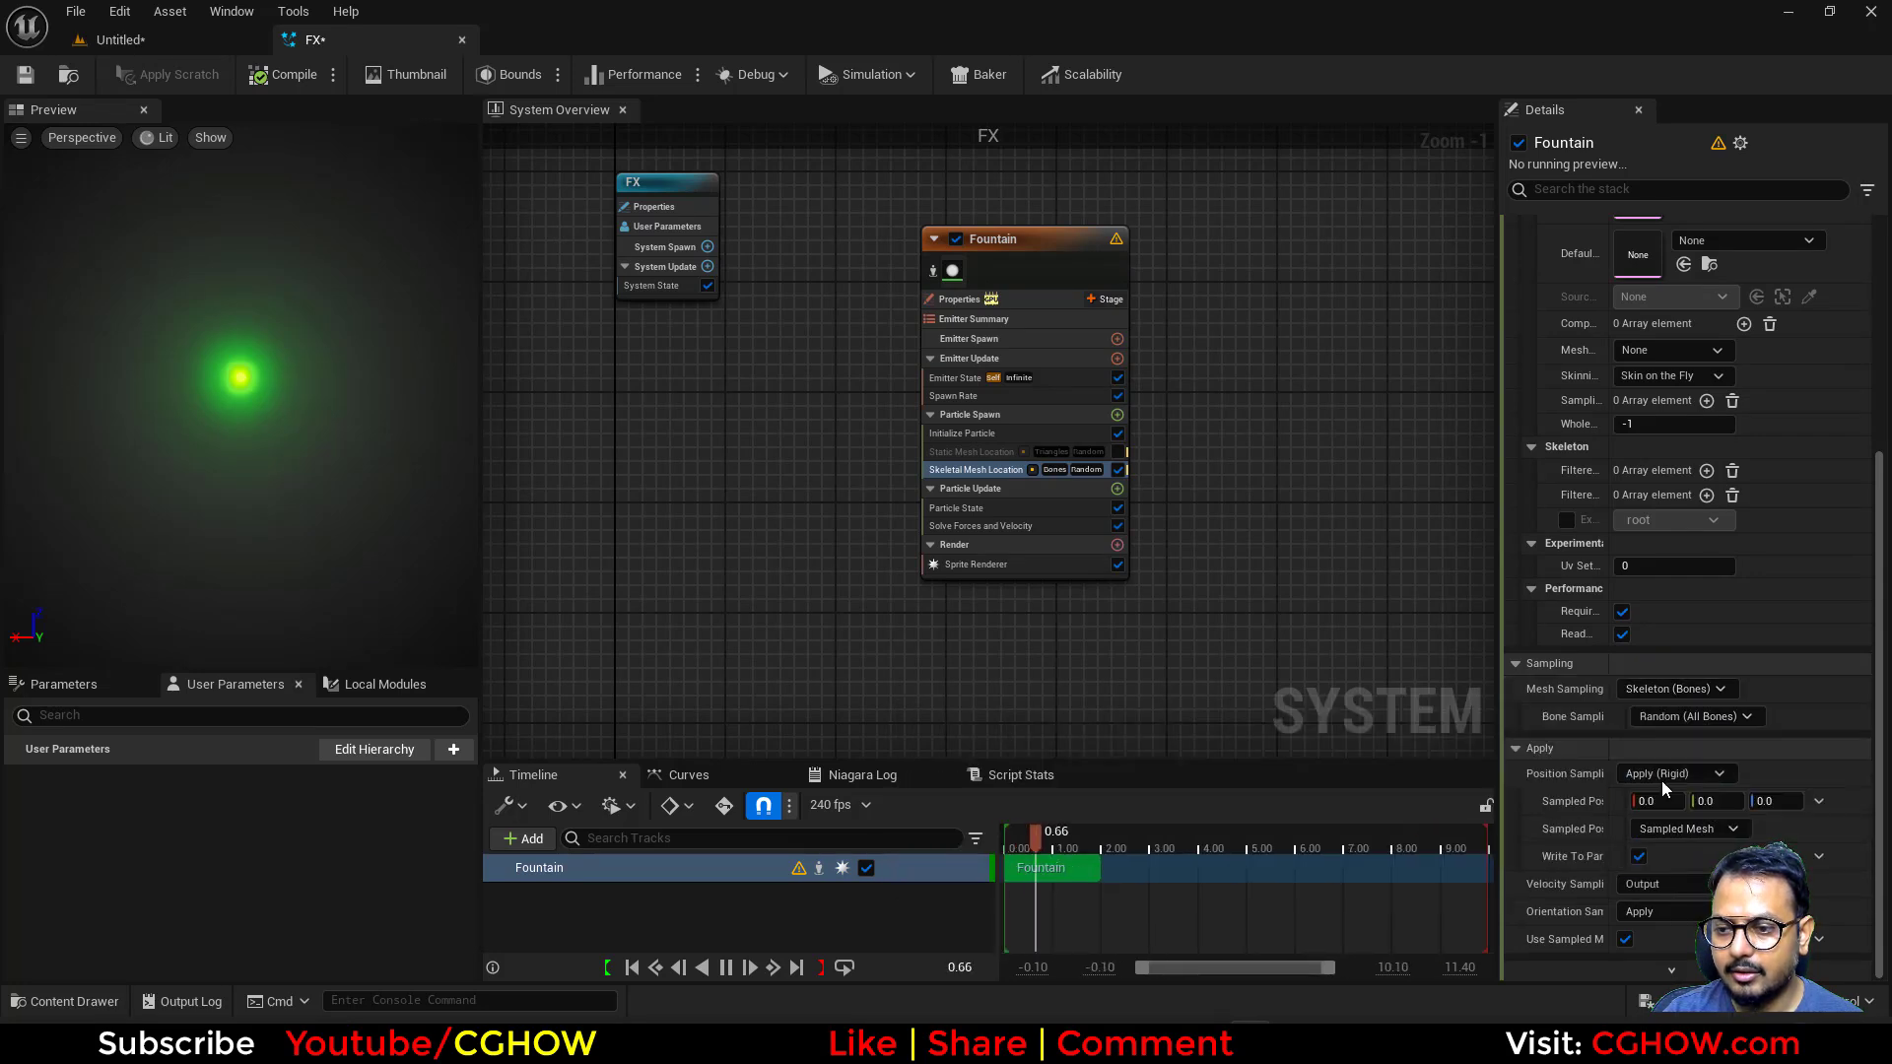
left_click(191, 39)
right_click_drag(718, 338, 718, 449)
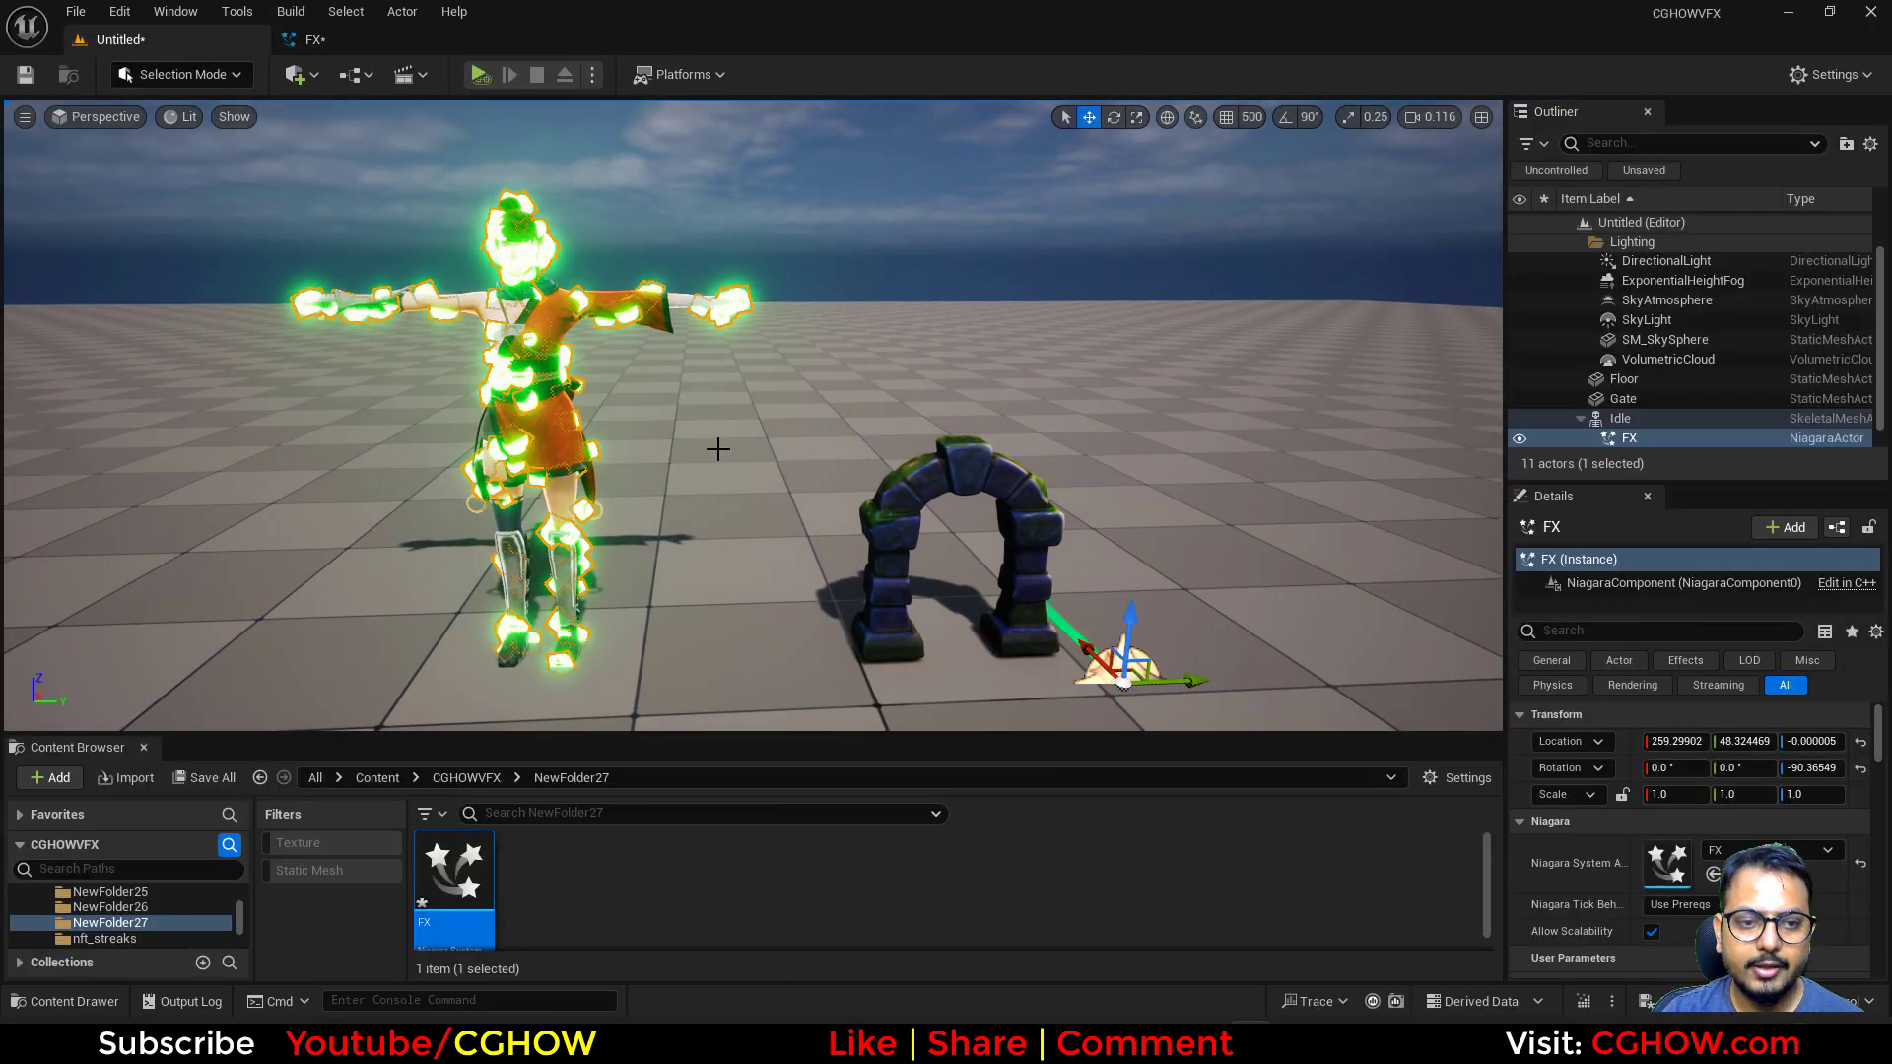
View the particles on the character without editor overlays and review the Skeletal Mesh Location's source mode options in FX
key("g")
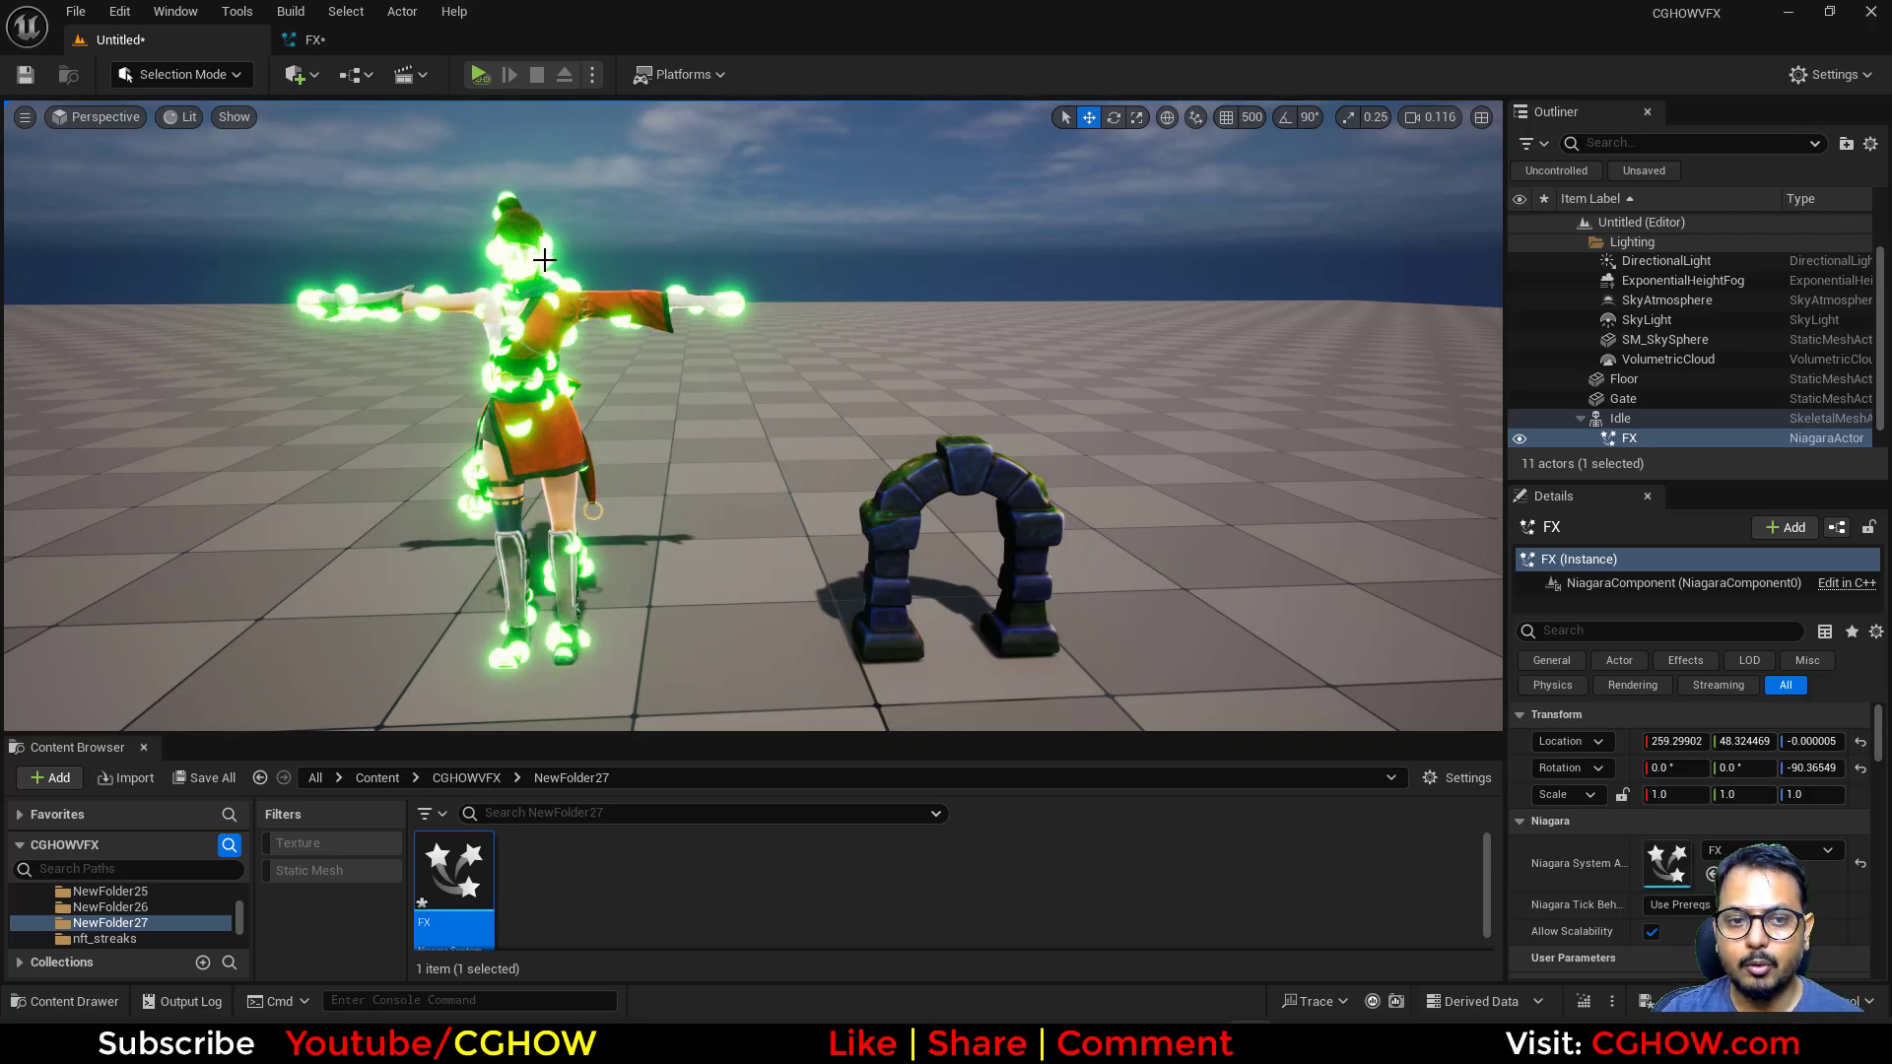
left_click(325, 40)
right_click_drag(1196, 463, 1104, 479)
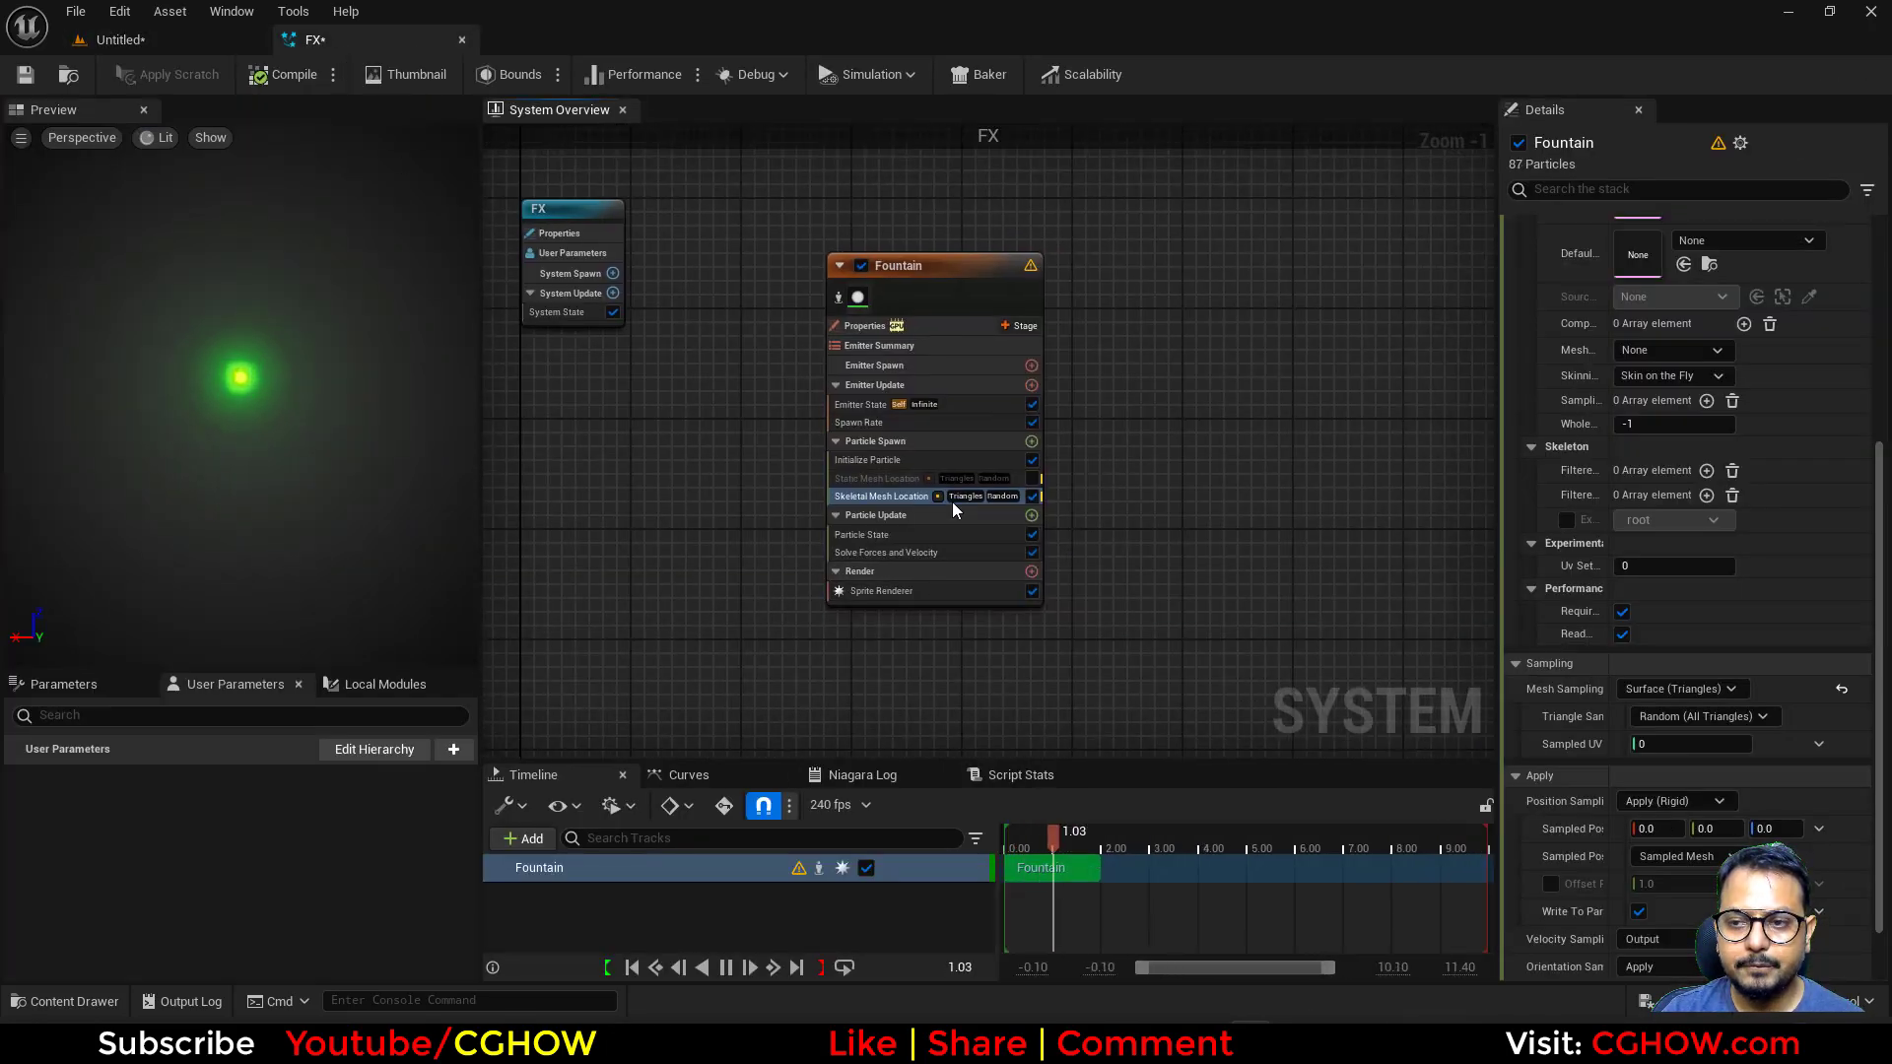
scroll(1721, 451, "up", 5)
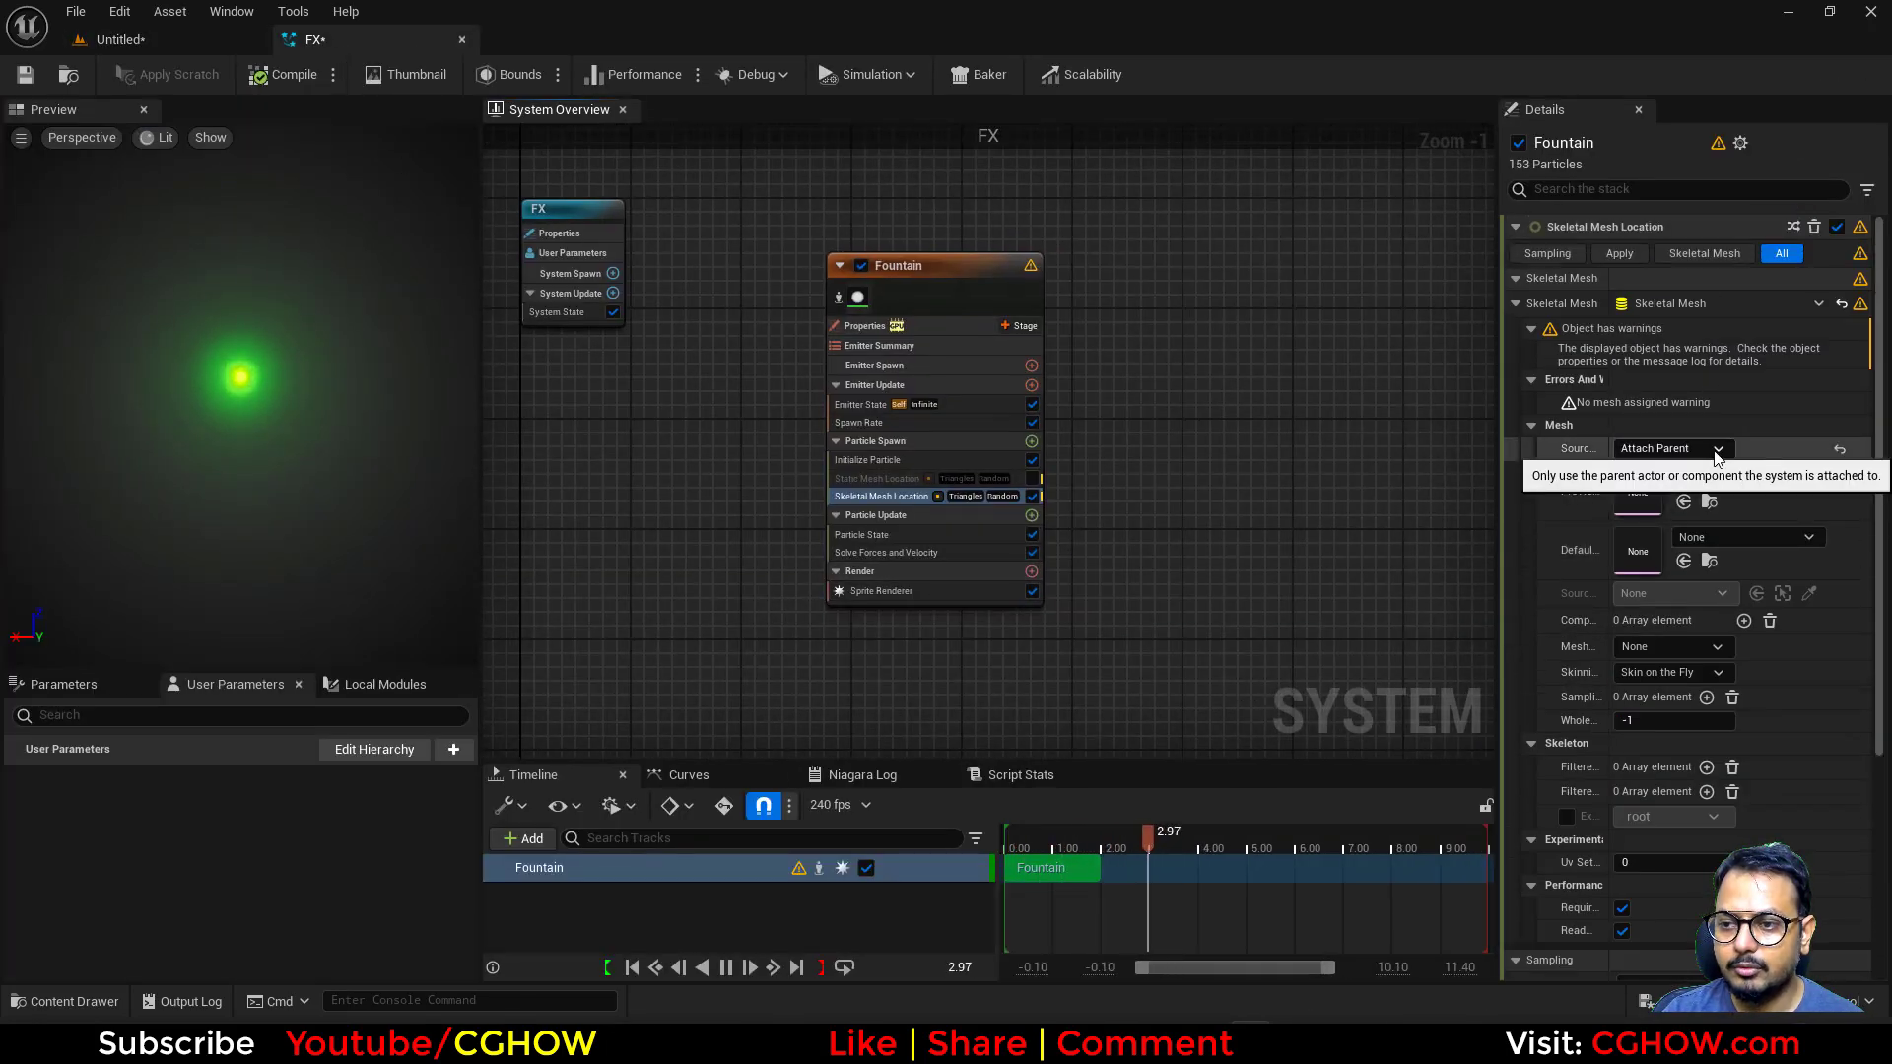
left_click(1717, 450)
left_click(120, 39)
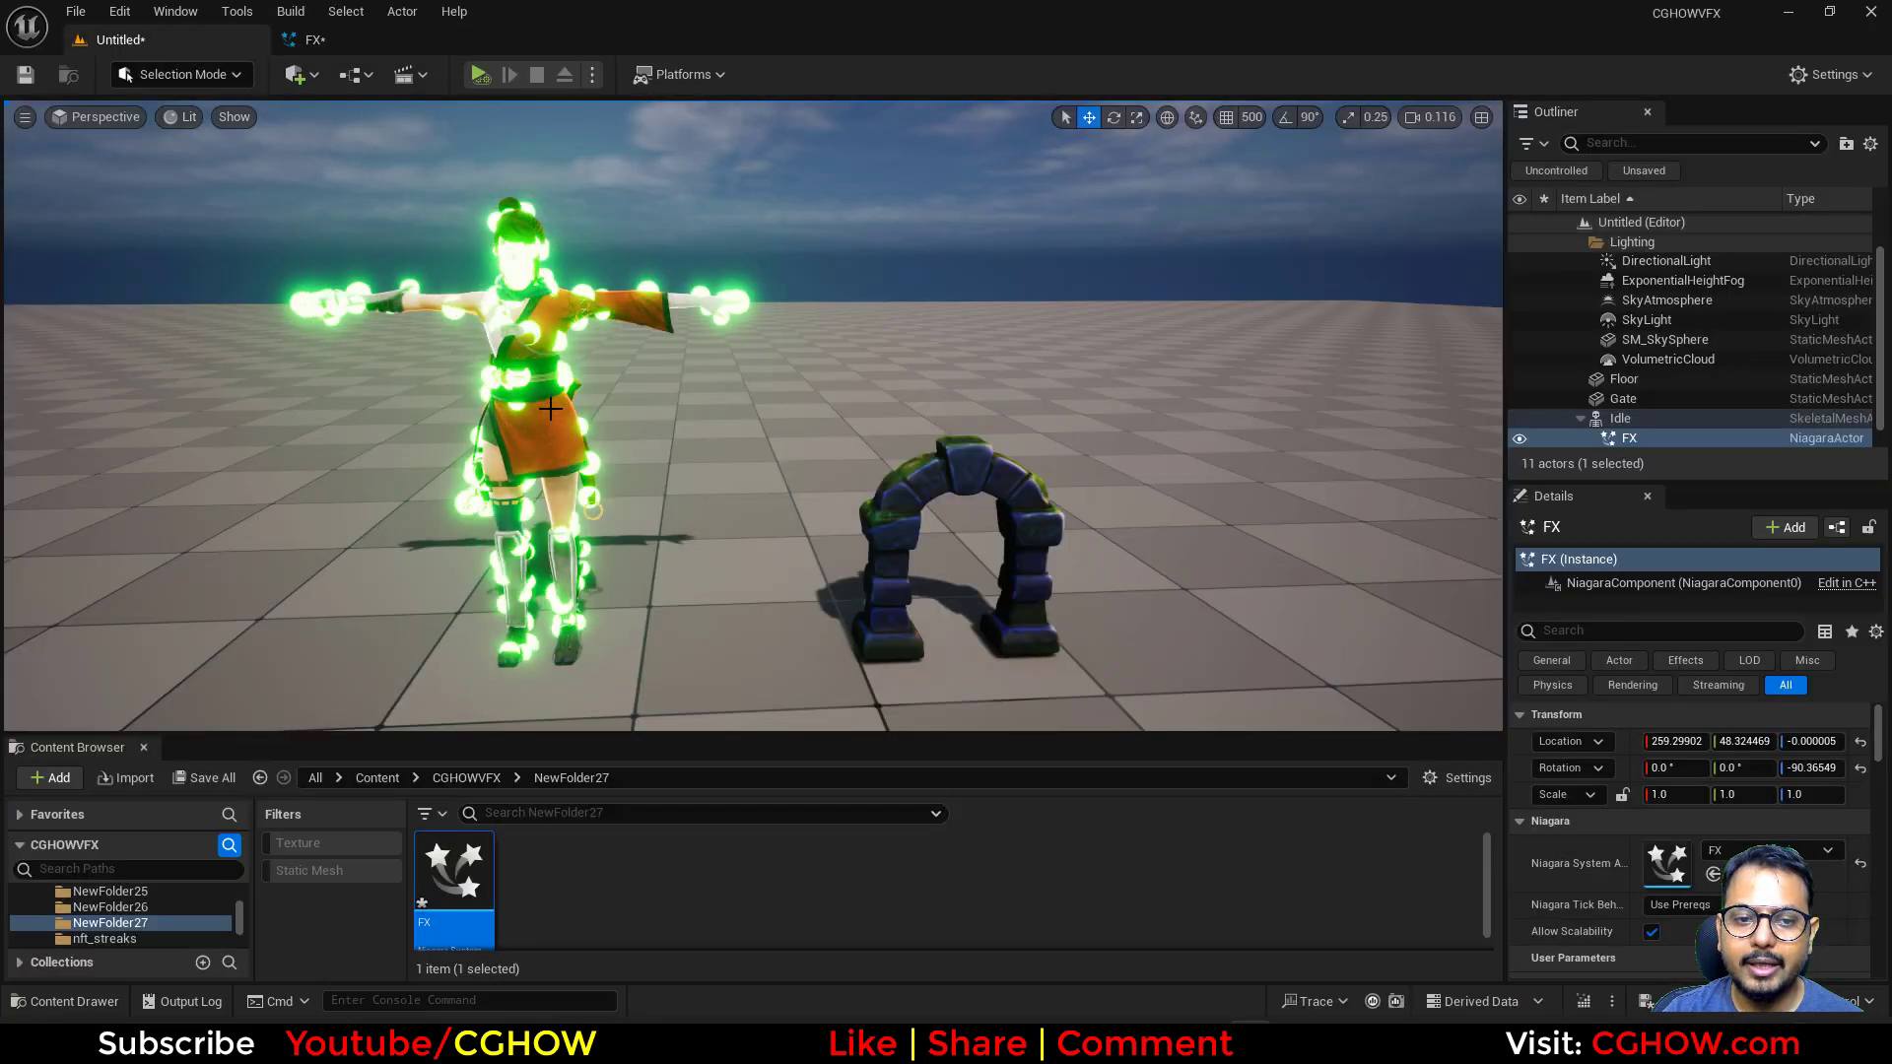
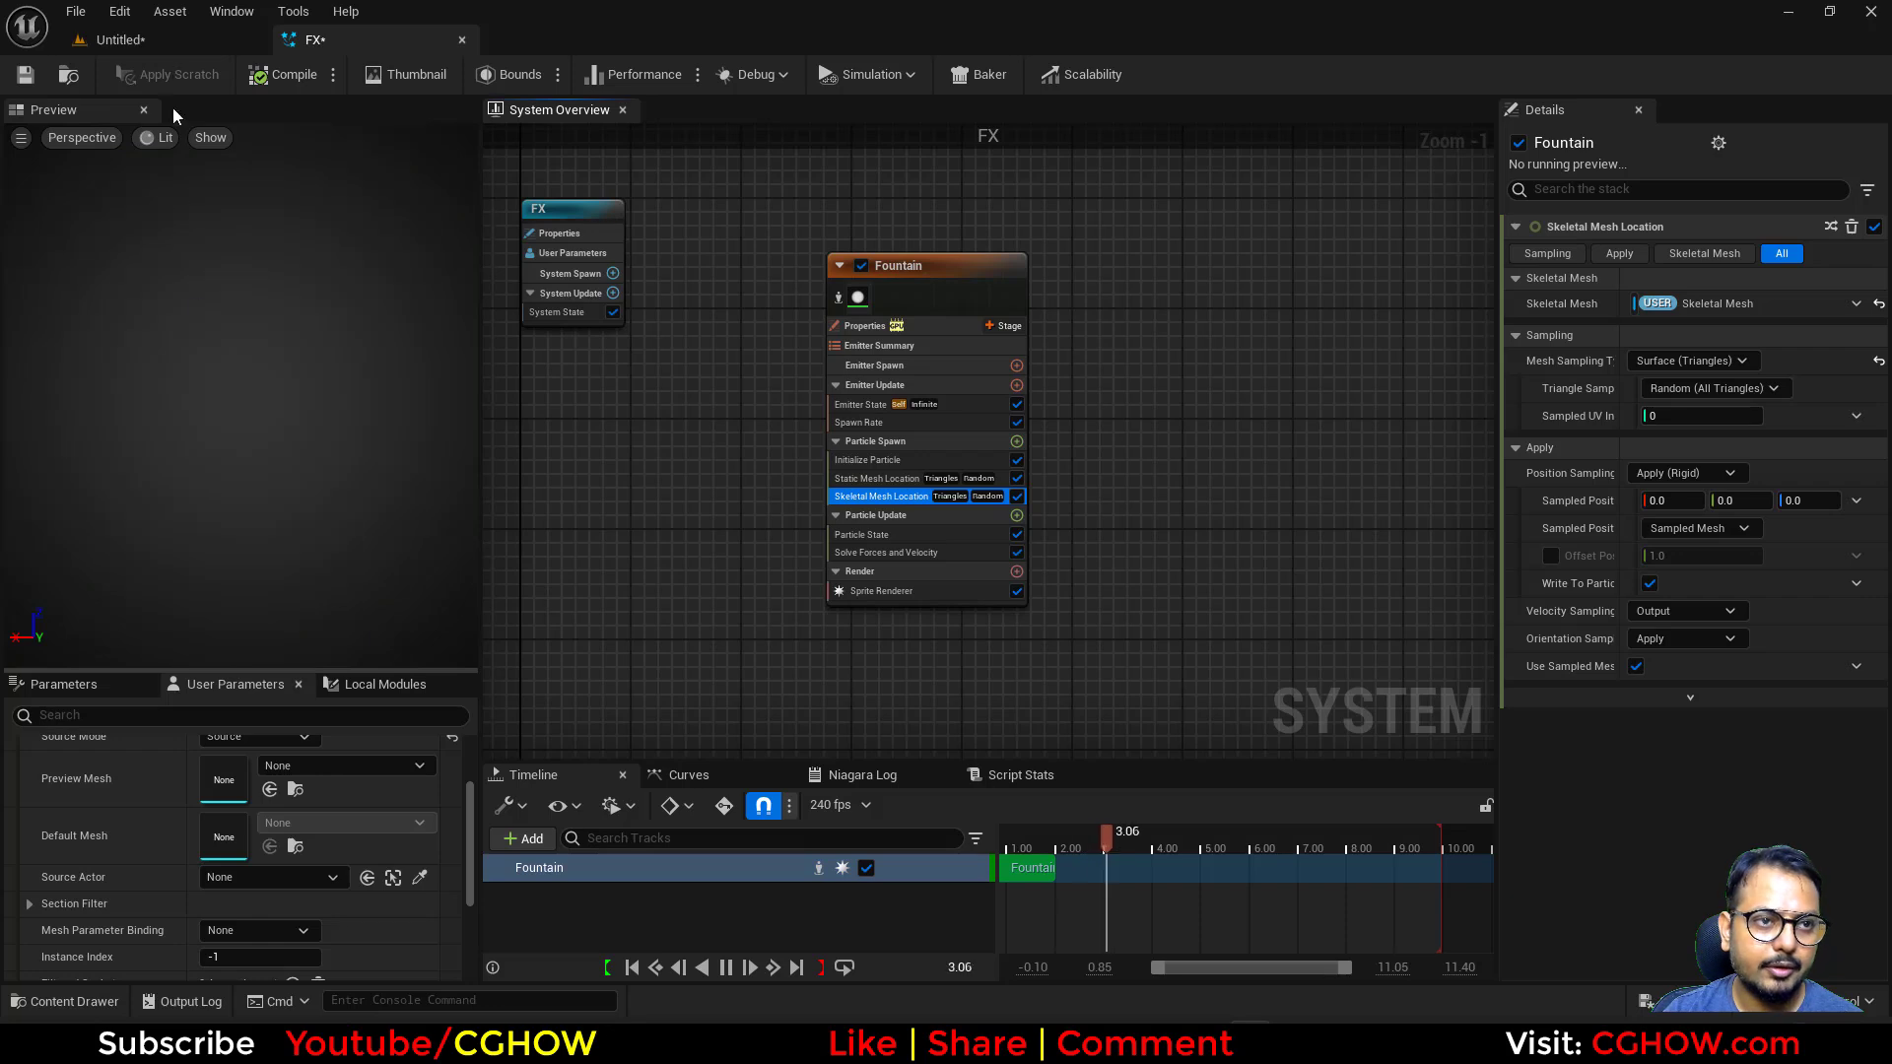
Detach the FX actor from the Idle character in the level and raise it to a Z location of about 25 beside the gate
left_click(120, 39)
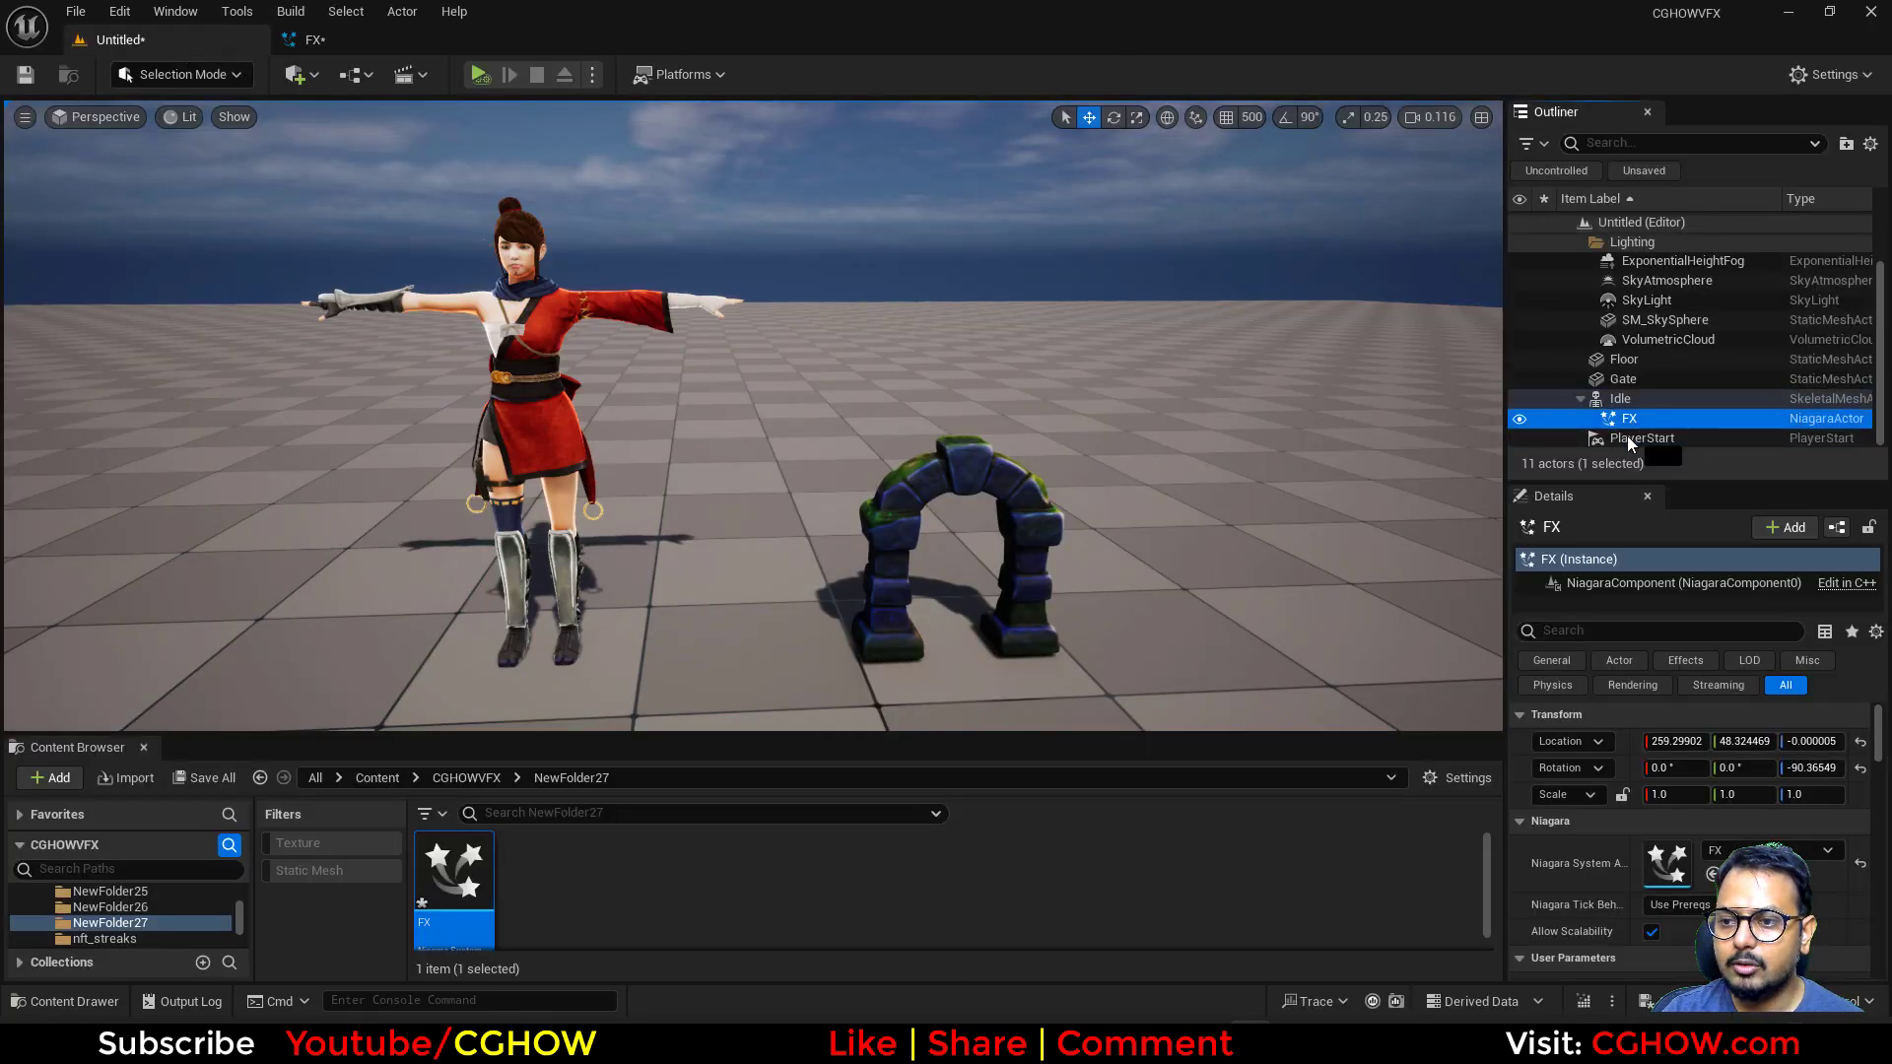
left_click_drag(1629, 440, 1585, 436)
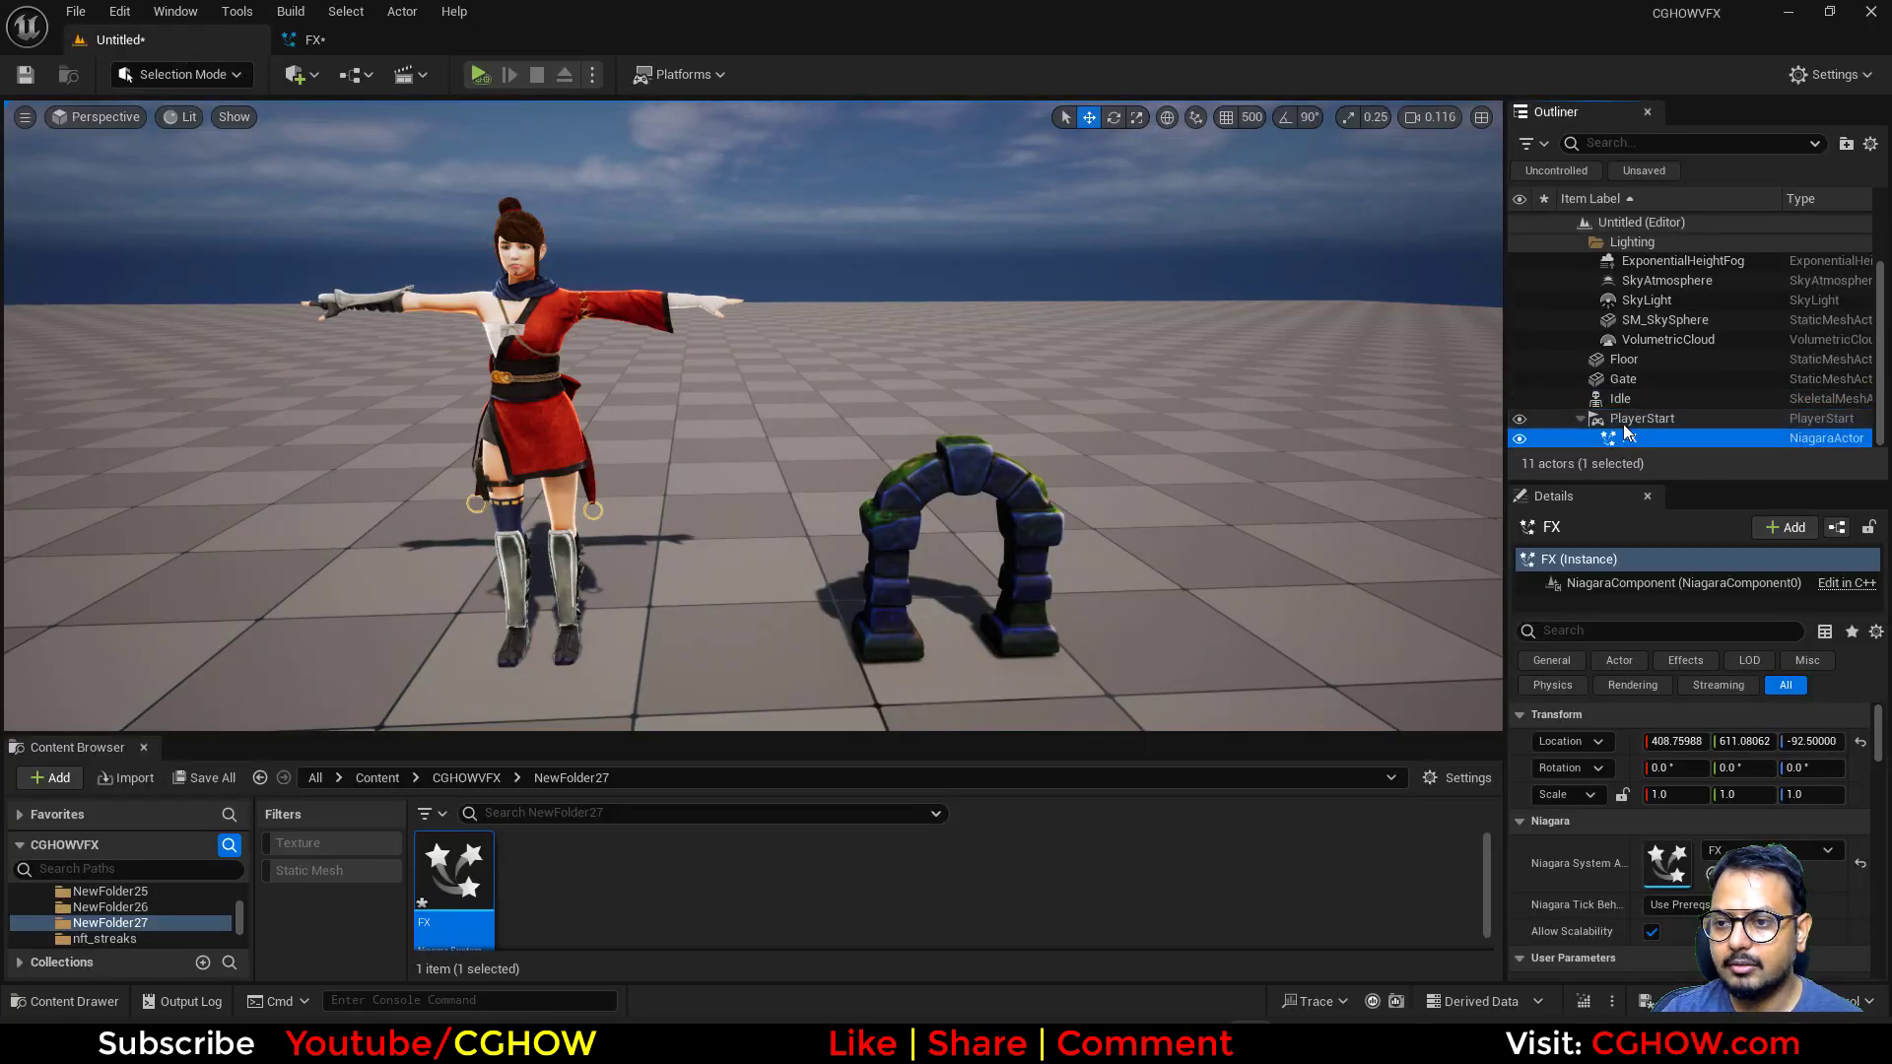
key("ctrl+z")
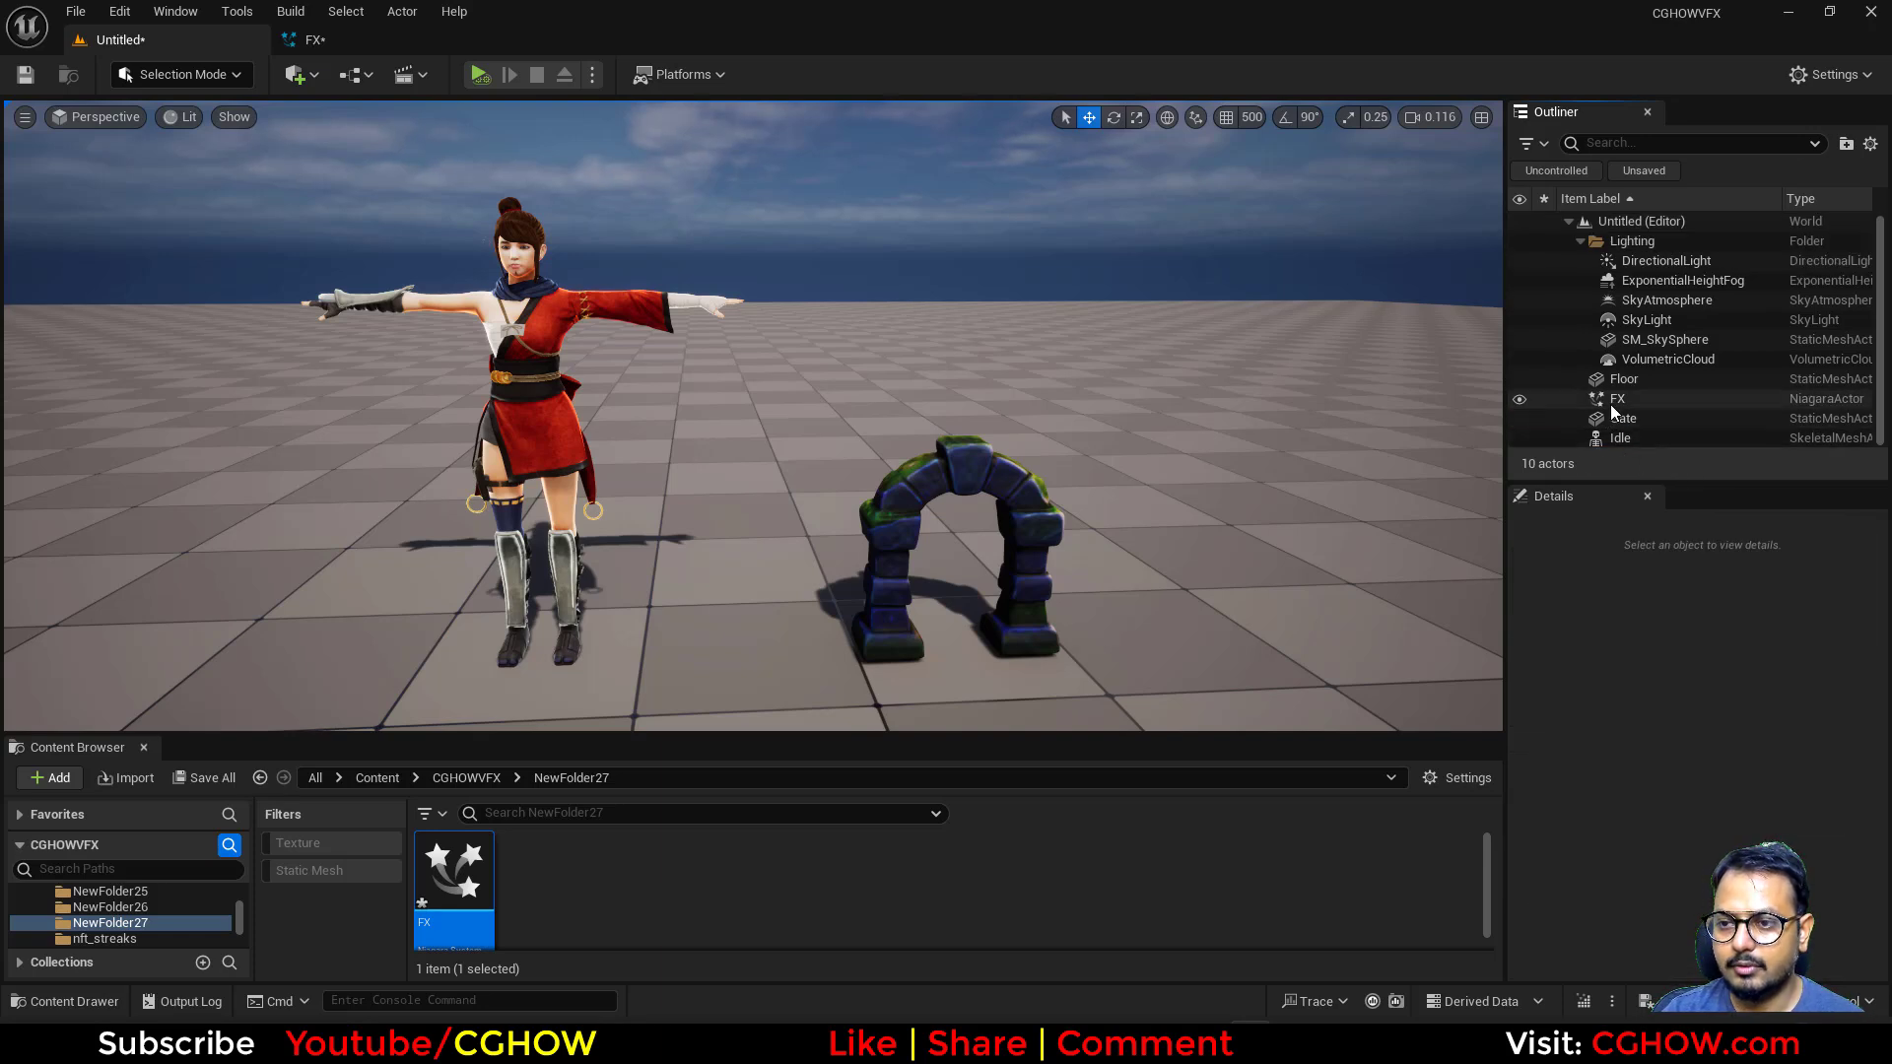
left_click_drag(1612, 406, 1590, 425)
left_click_drag(1134, 618, 1138, 559)
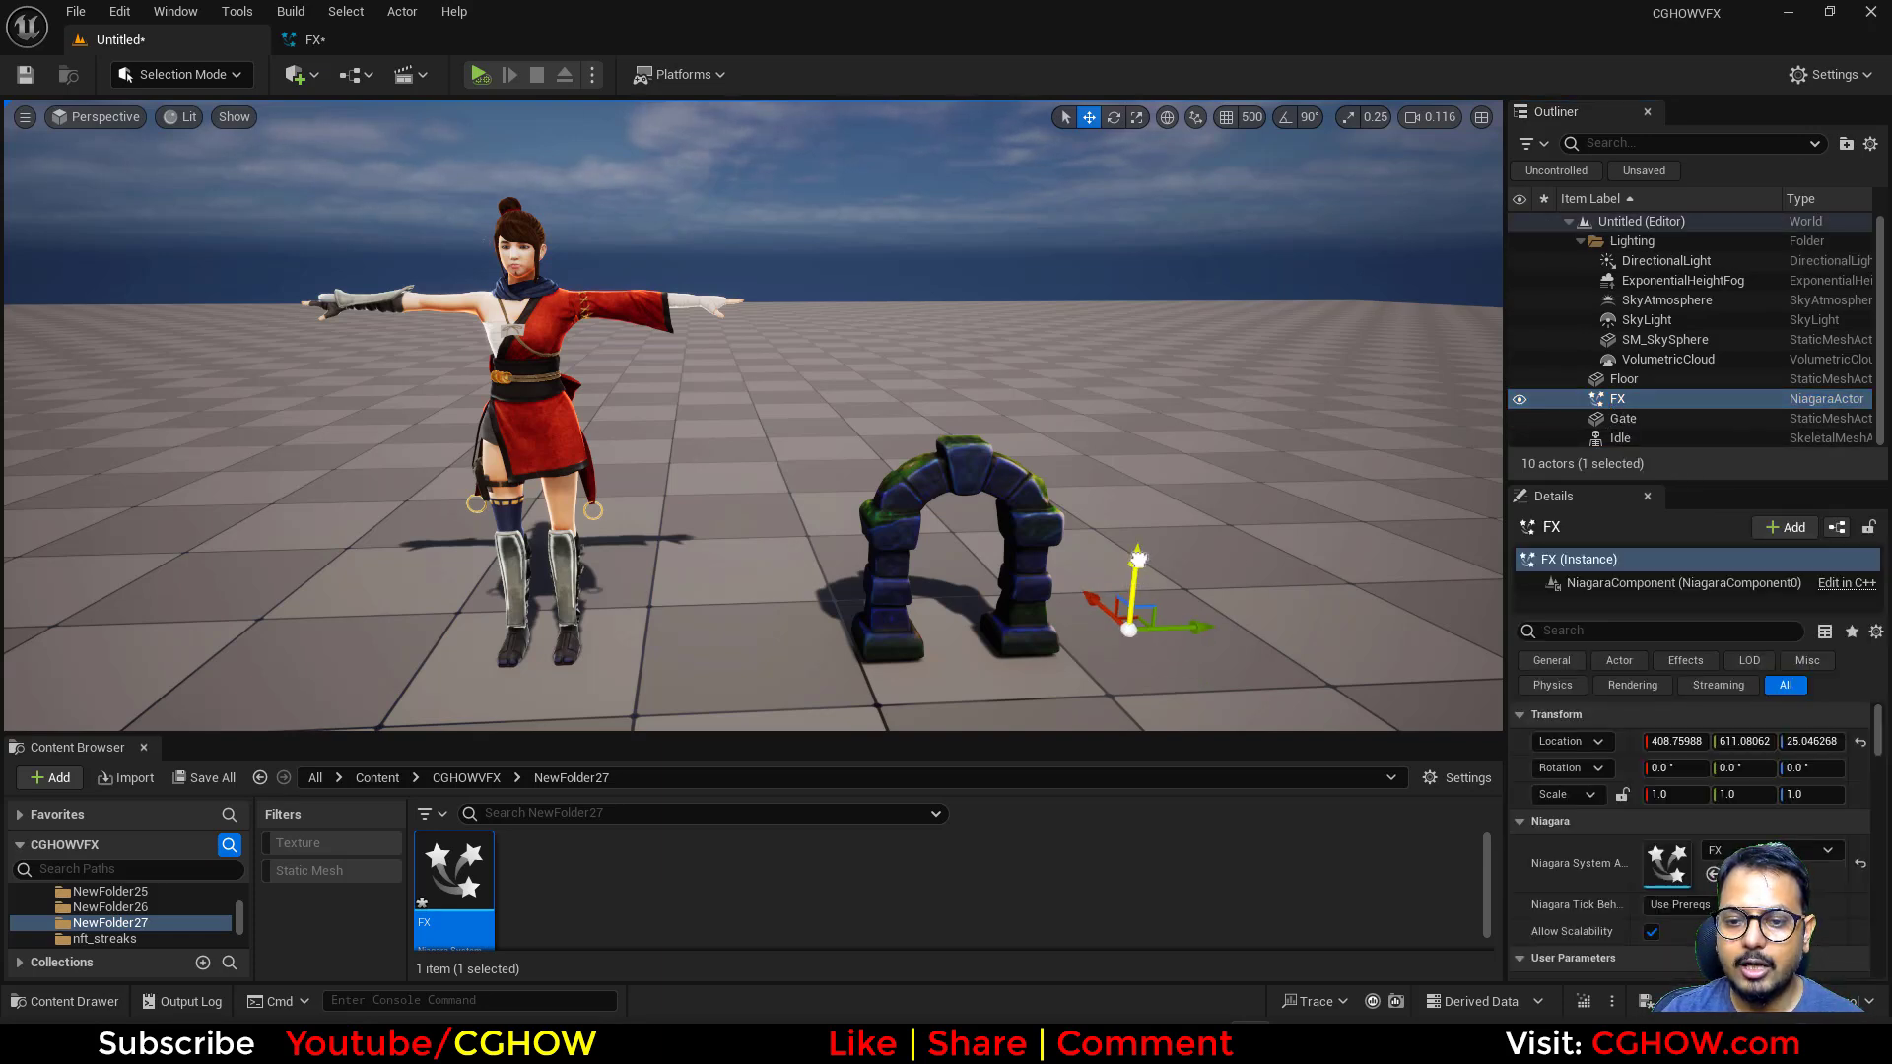
Pick the Gate in the level as the source actor of the FX actor's Static Mesh user parameter
scroll(1812, 875, "down", 10)
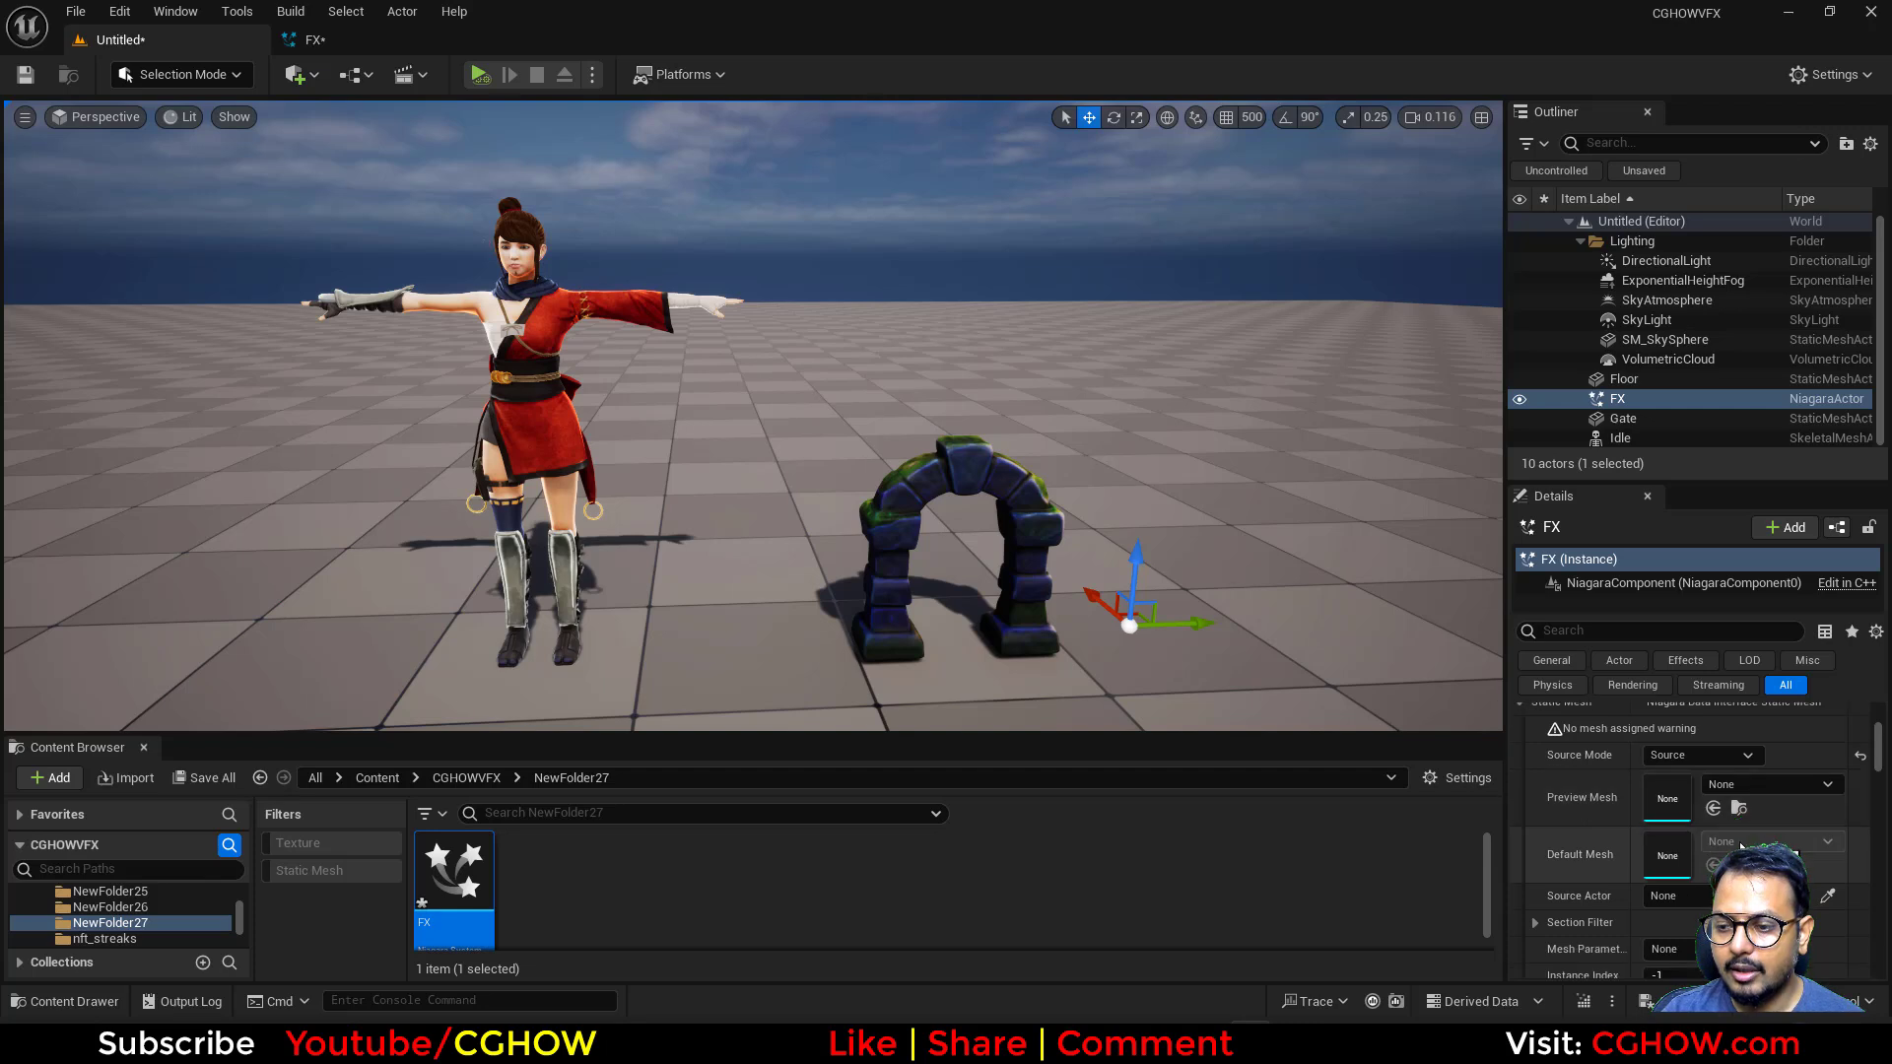
left_click(1828, 896)
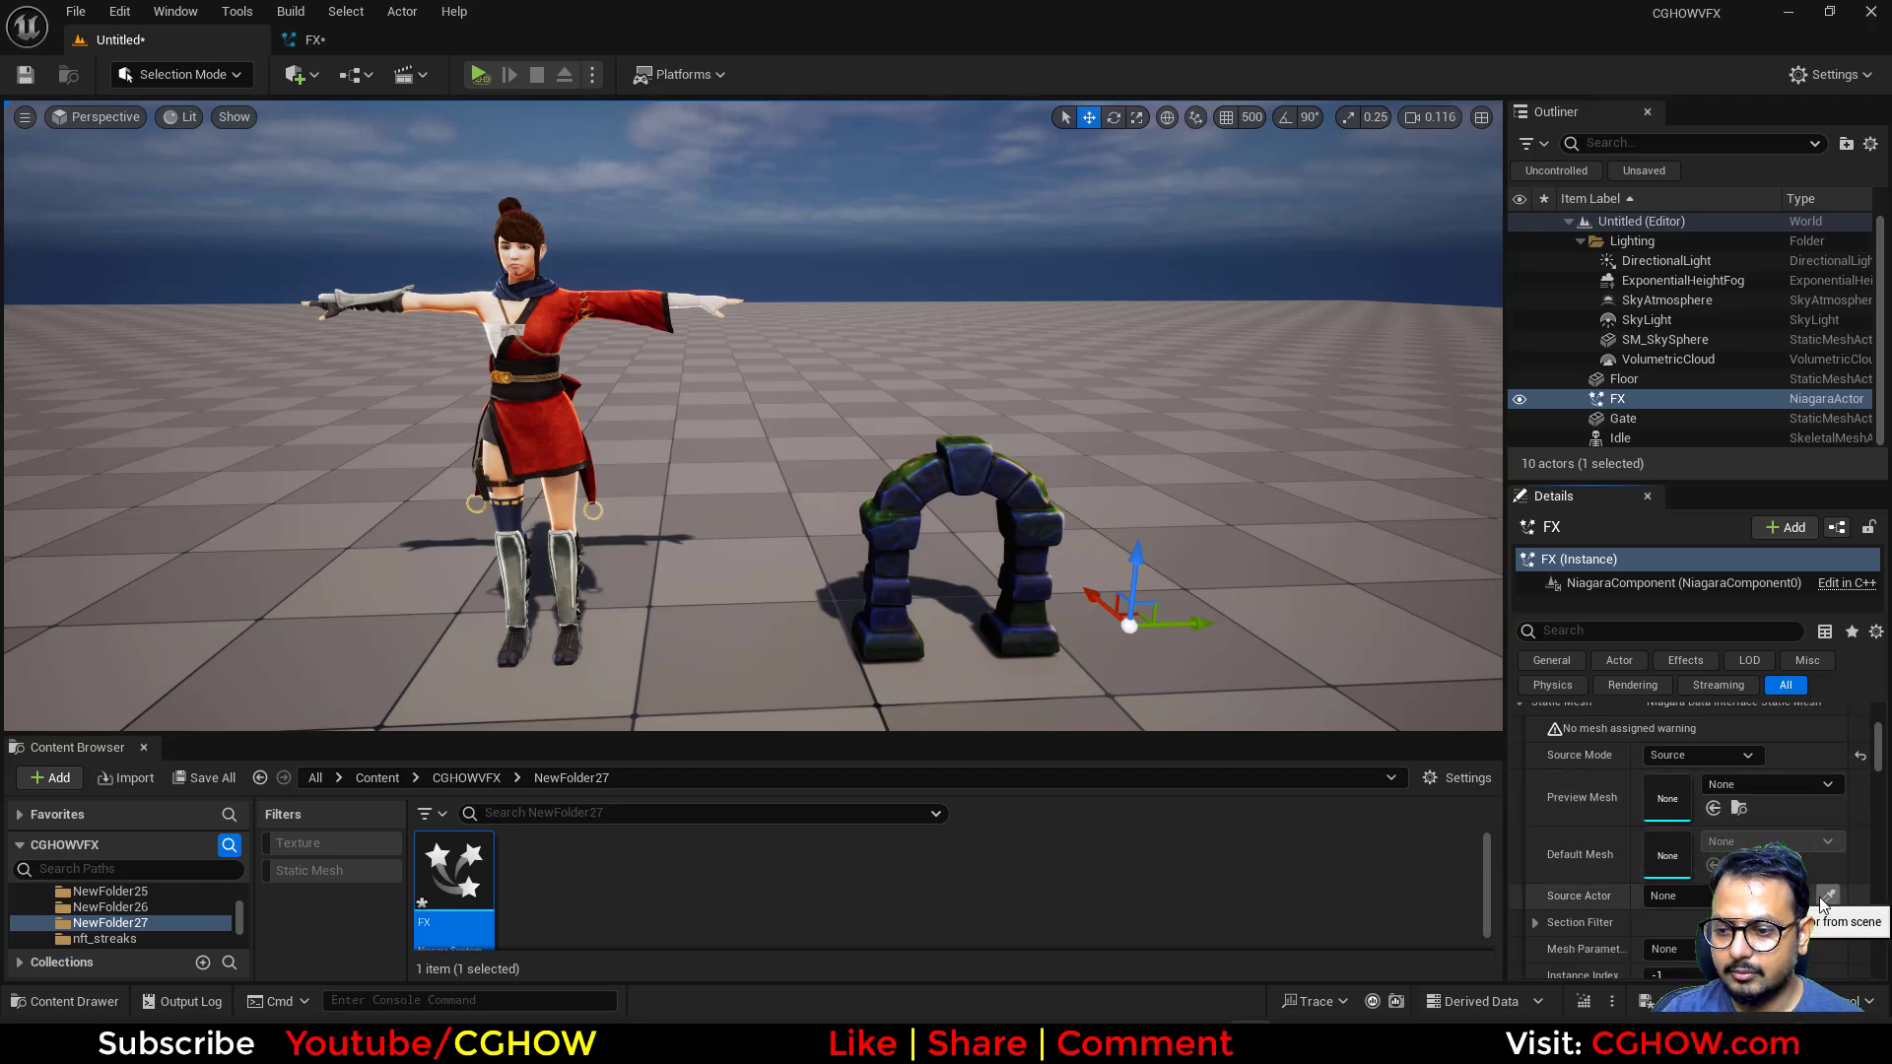
left_click(1025, 508)
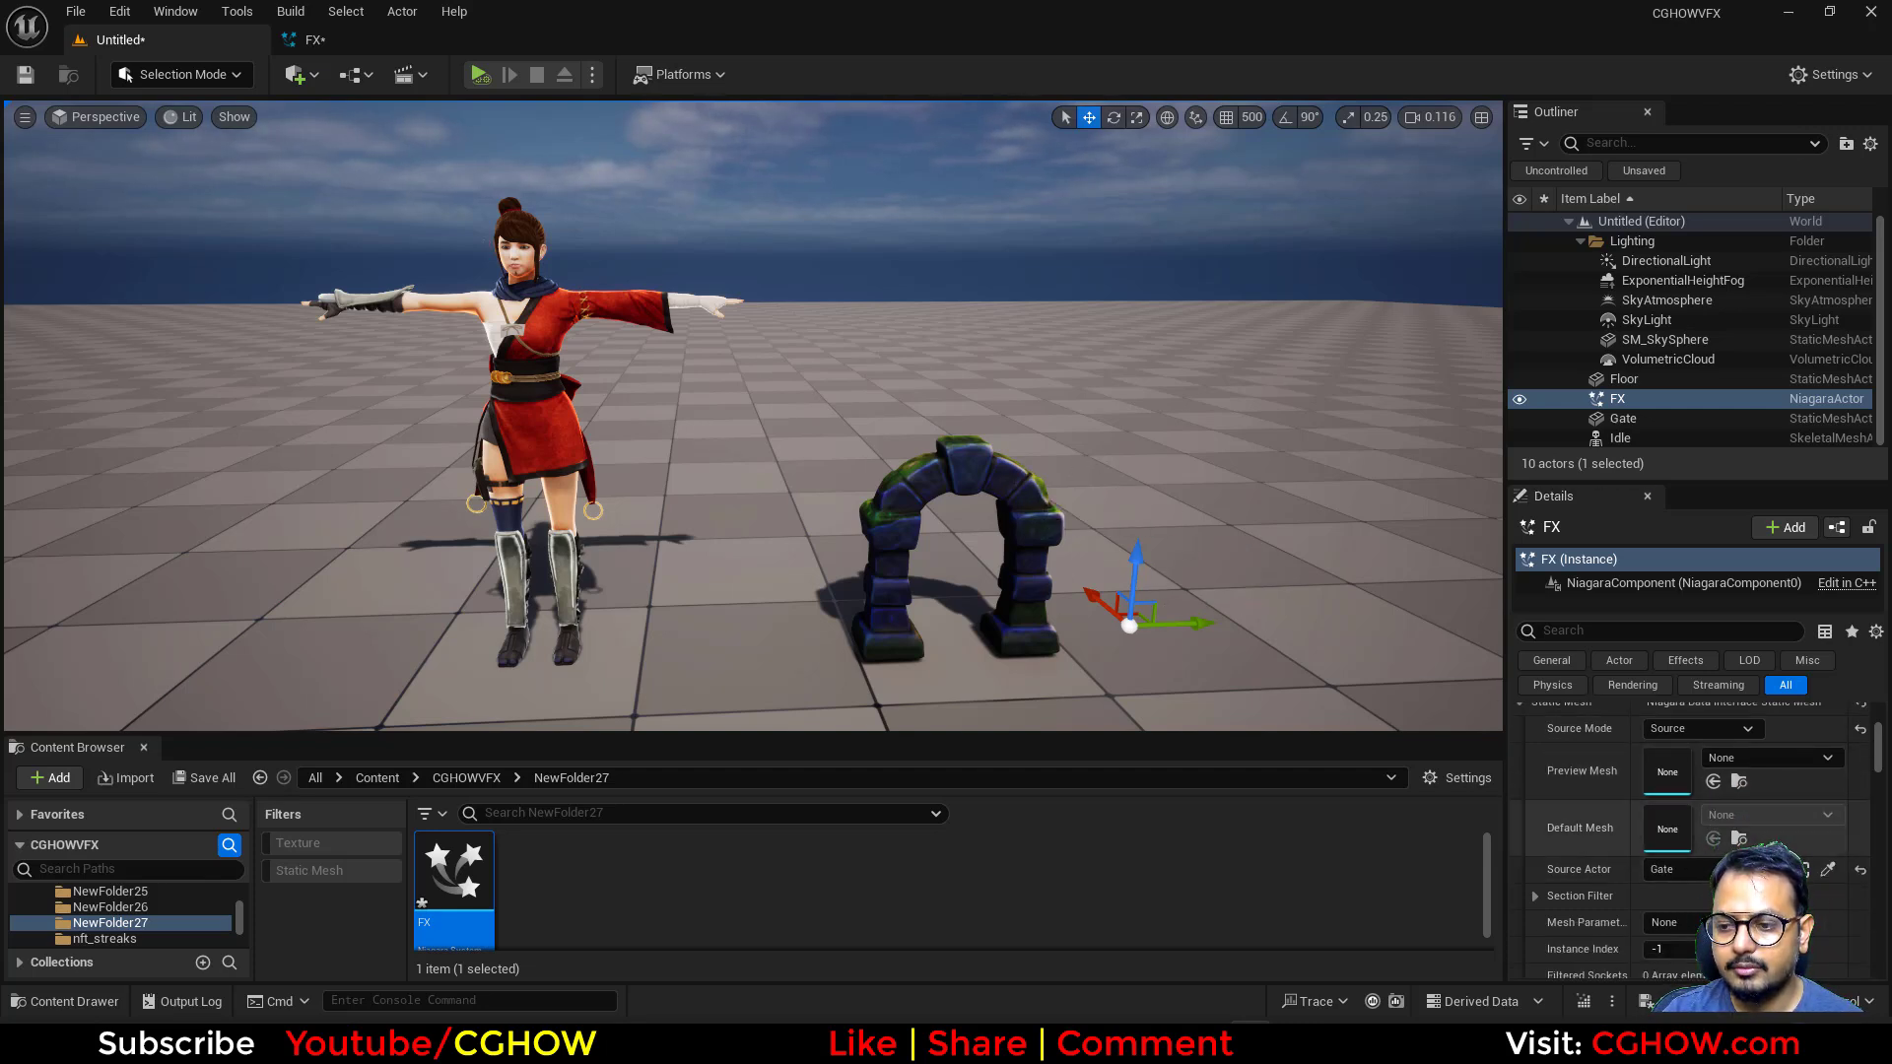
Disable the Skeletal Mesh Location module in the Fountain emitter and check the gate's particles in the level
scroll(1690, 847, "up", 2)
scroll(1813, 891, "down", 2)
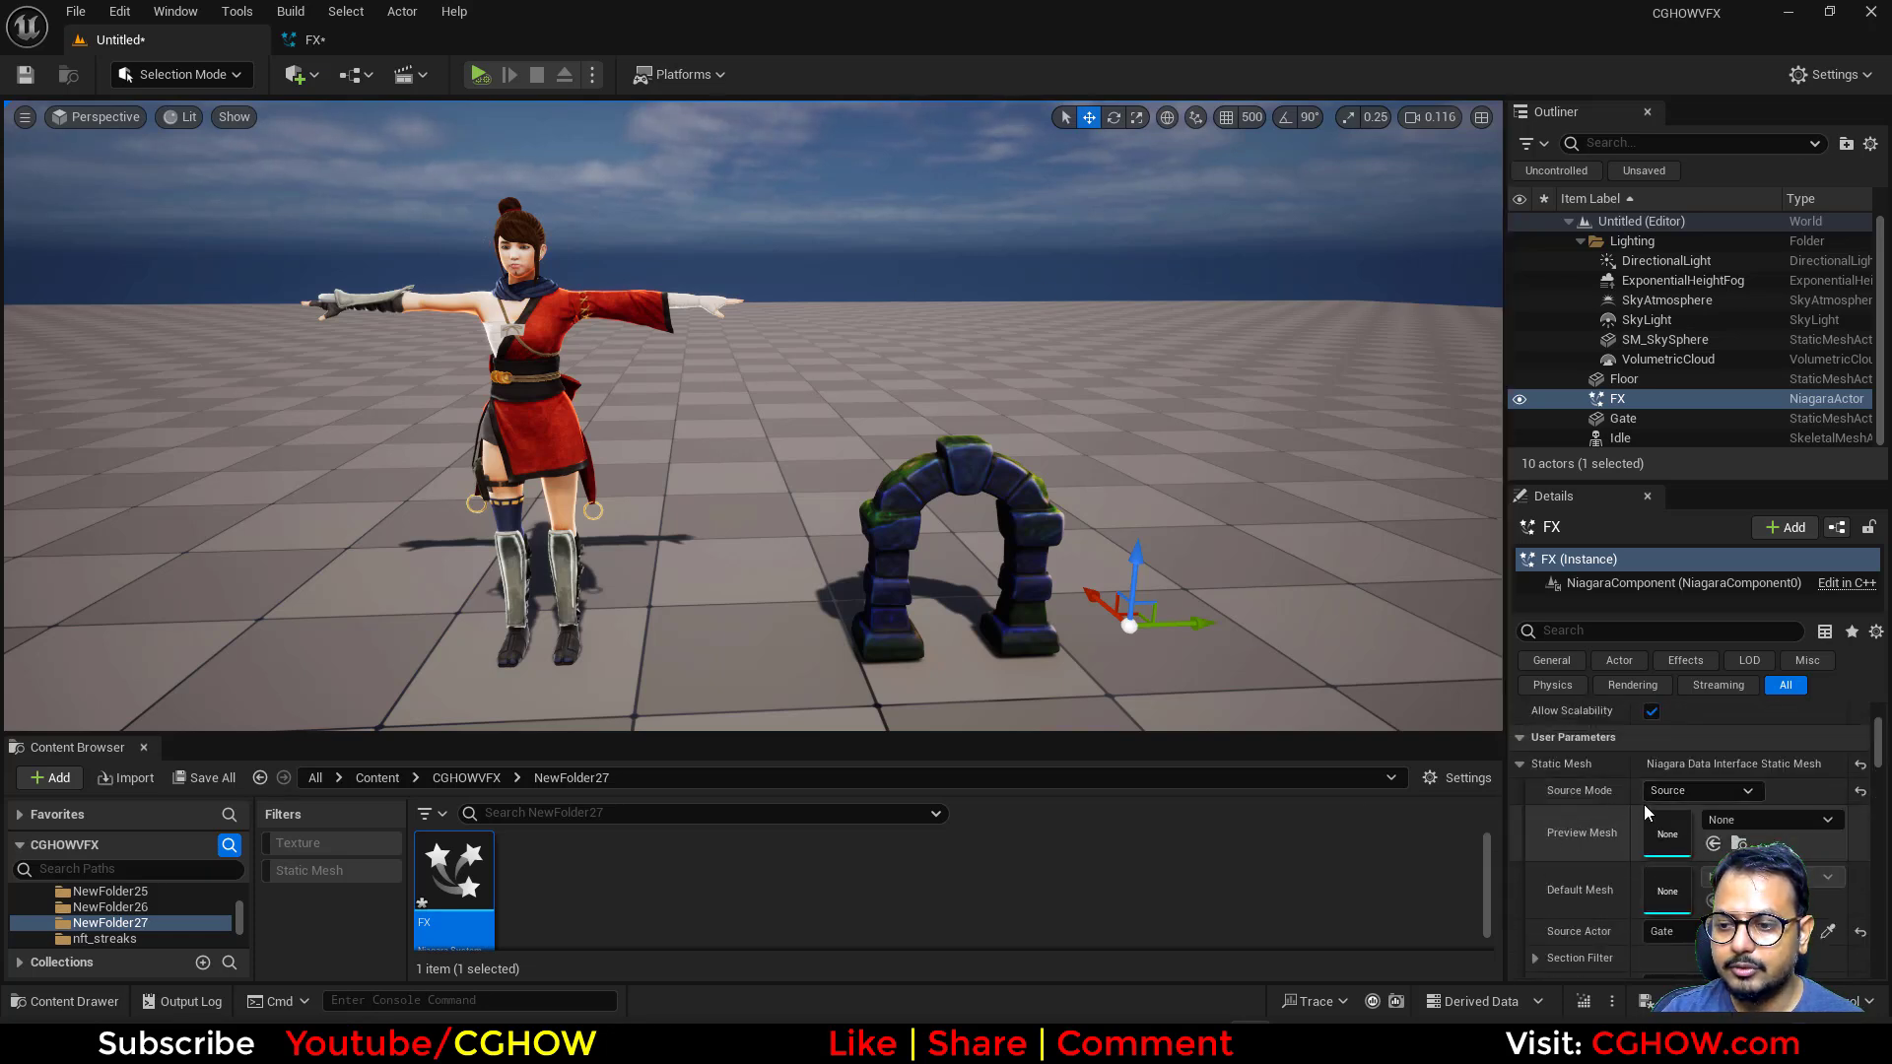
scroll(1636, 783, "up", 1)
left_click(314, 39)
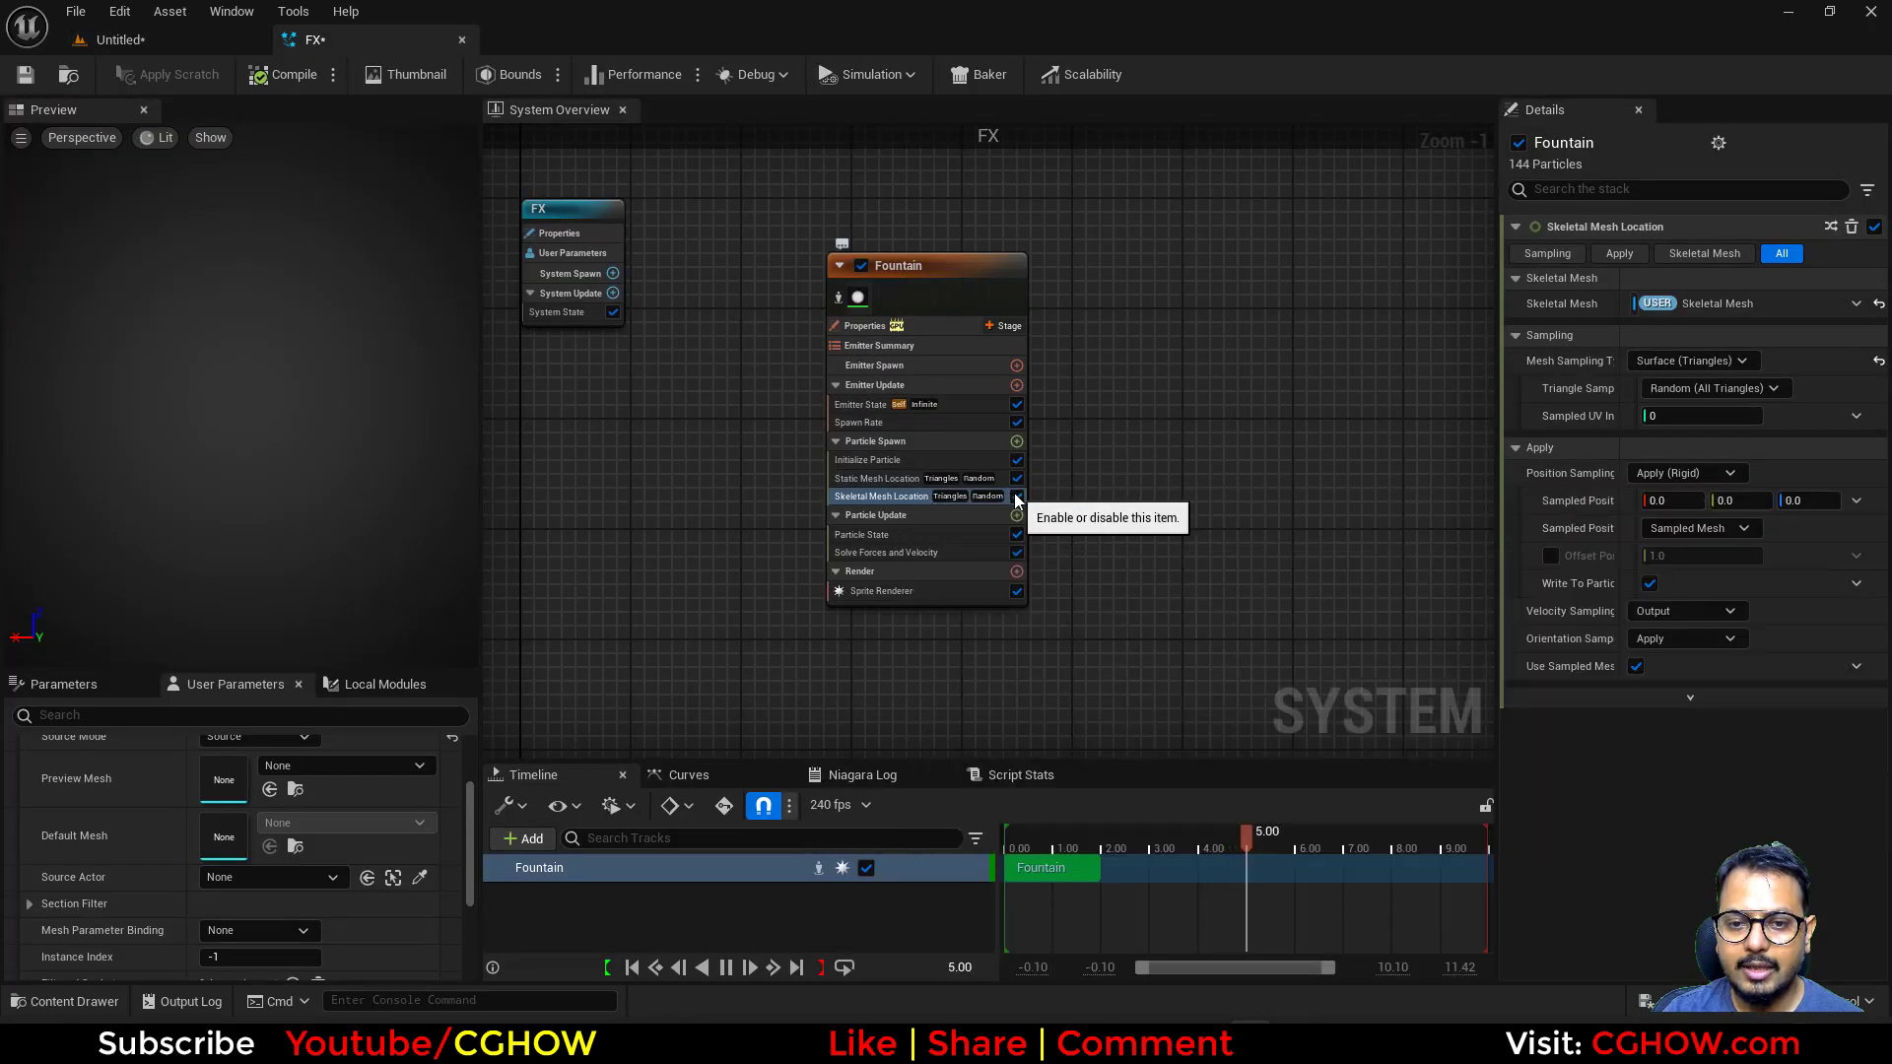
left_click(120, 39)
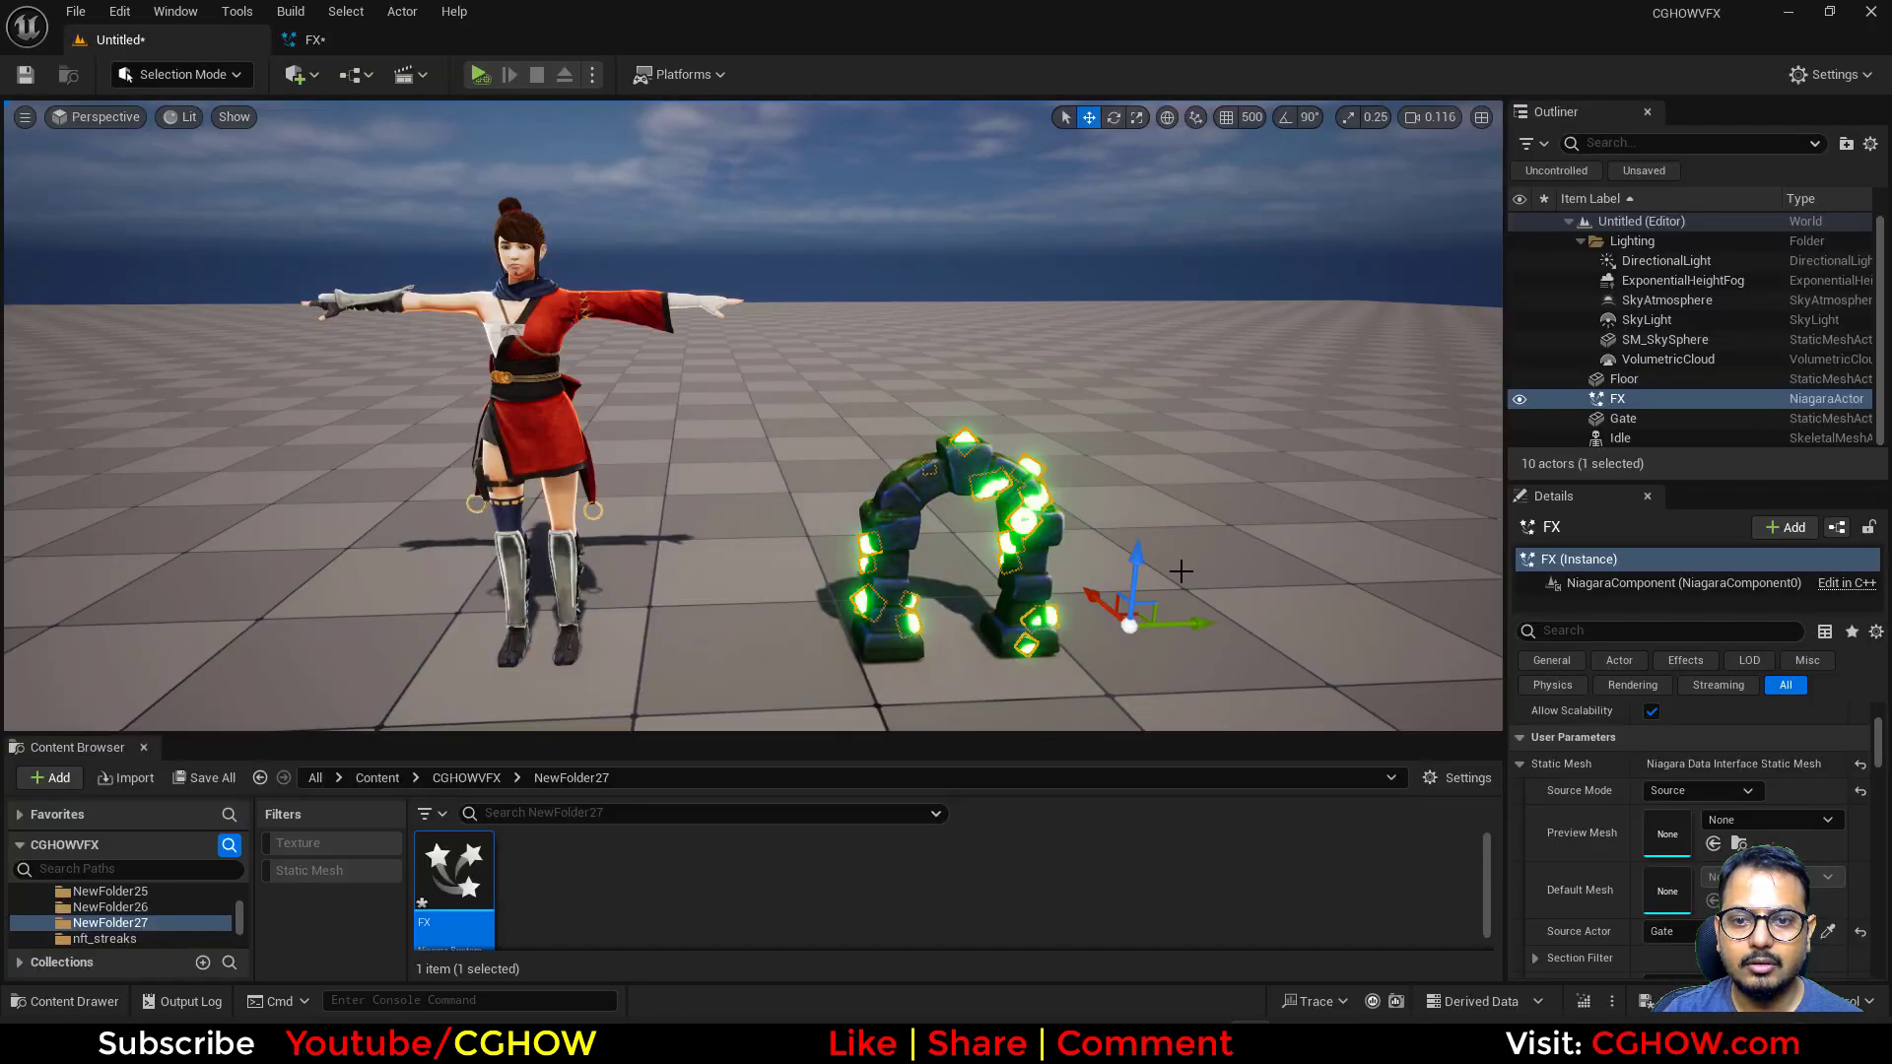
Re-enable Skeletal Mesh Location and disable Static Mesh Location in the Fountain emitter, then return to the level
left_click(314, 40)
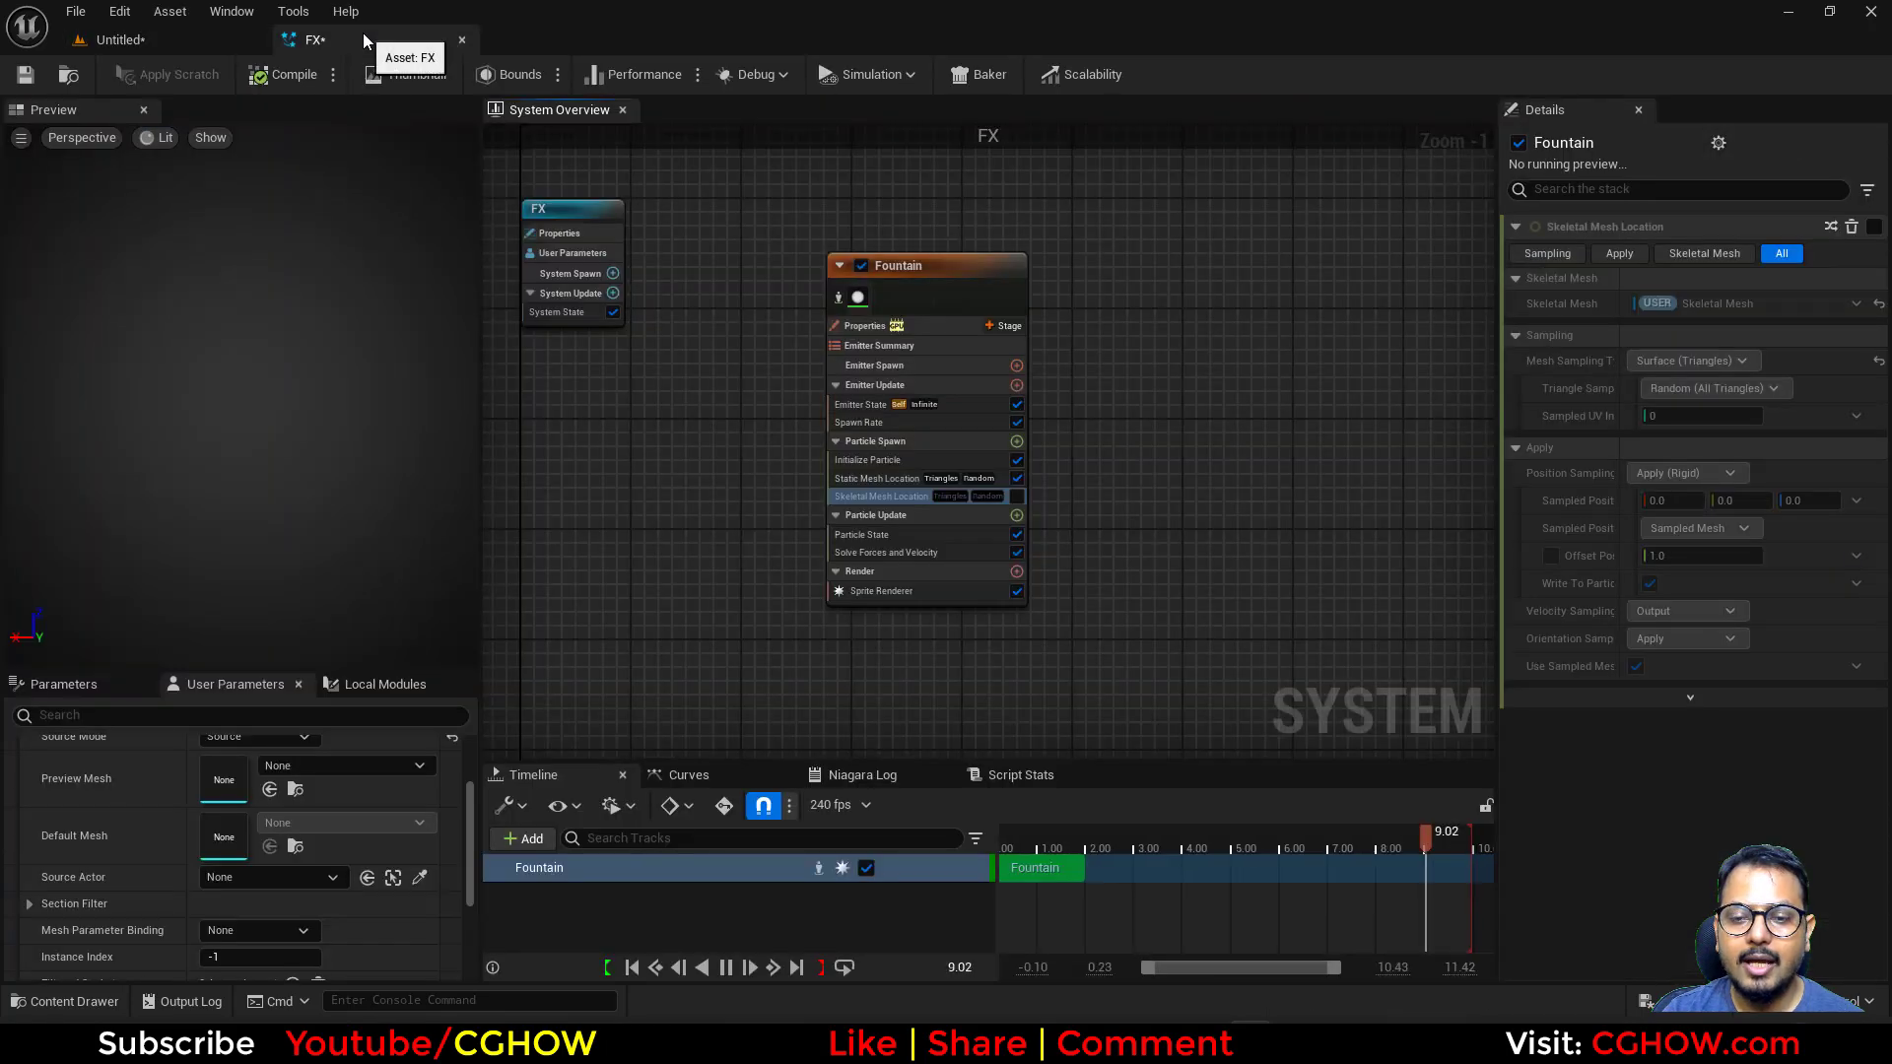
left_click(1018, 496)
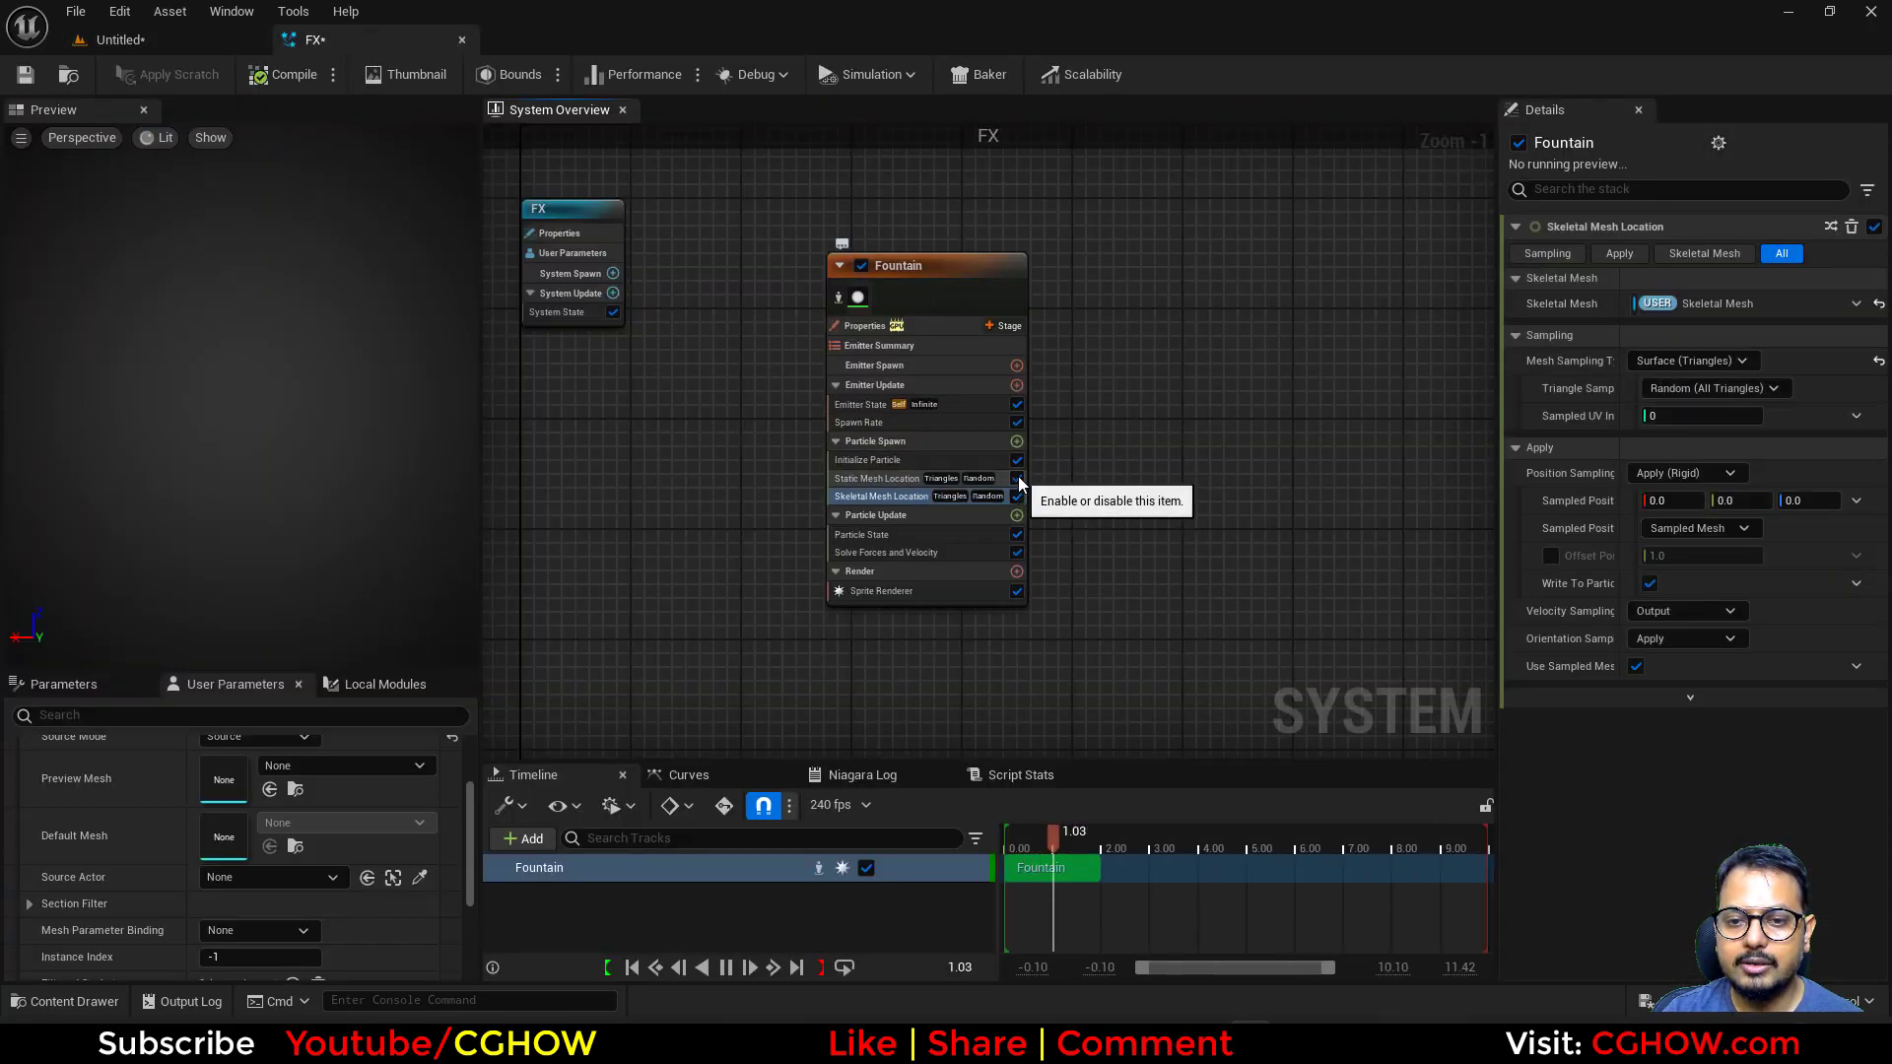
left_click(1017, 479)
left_click(158, 39)
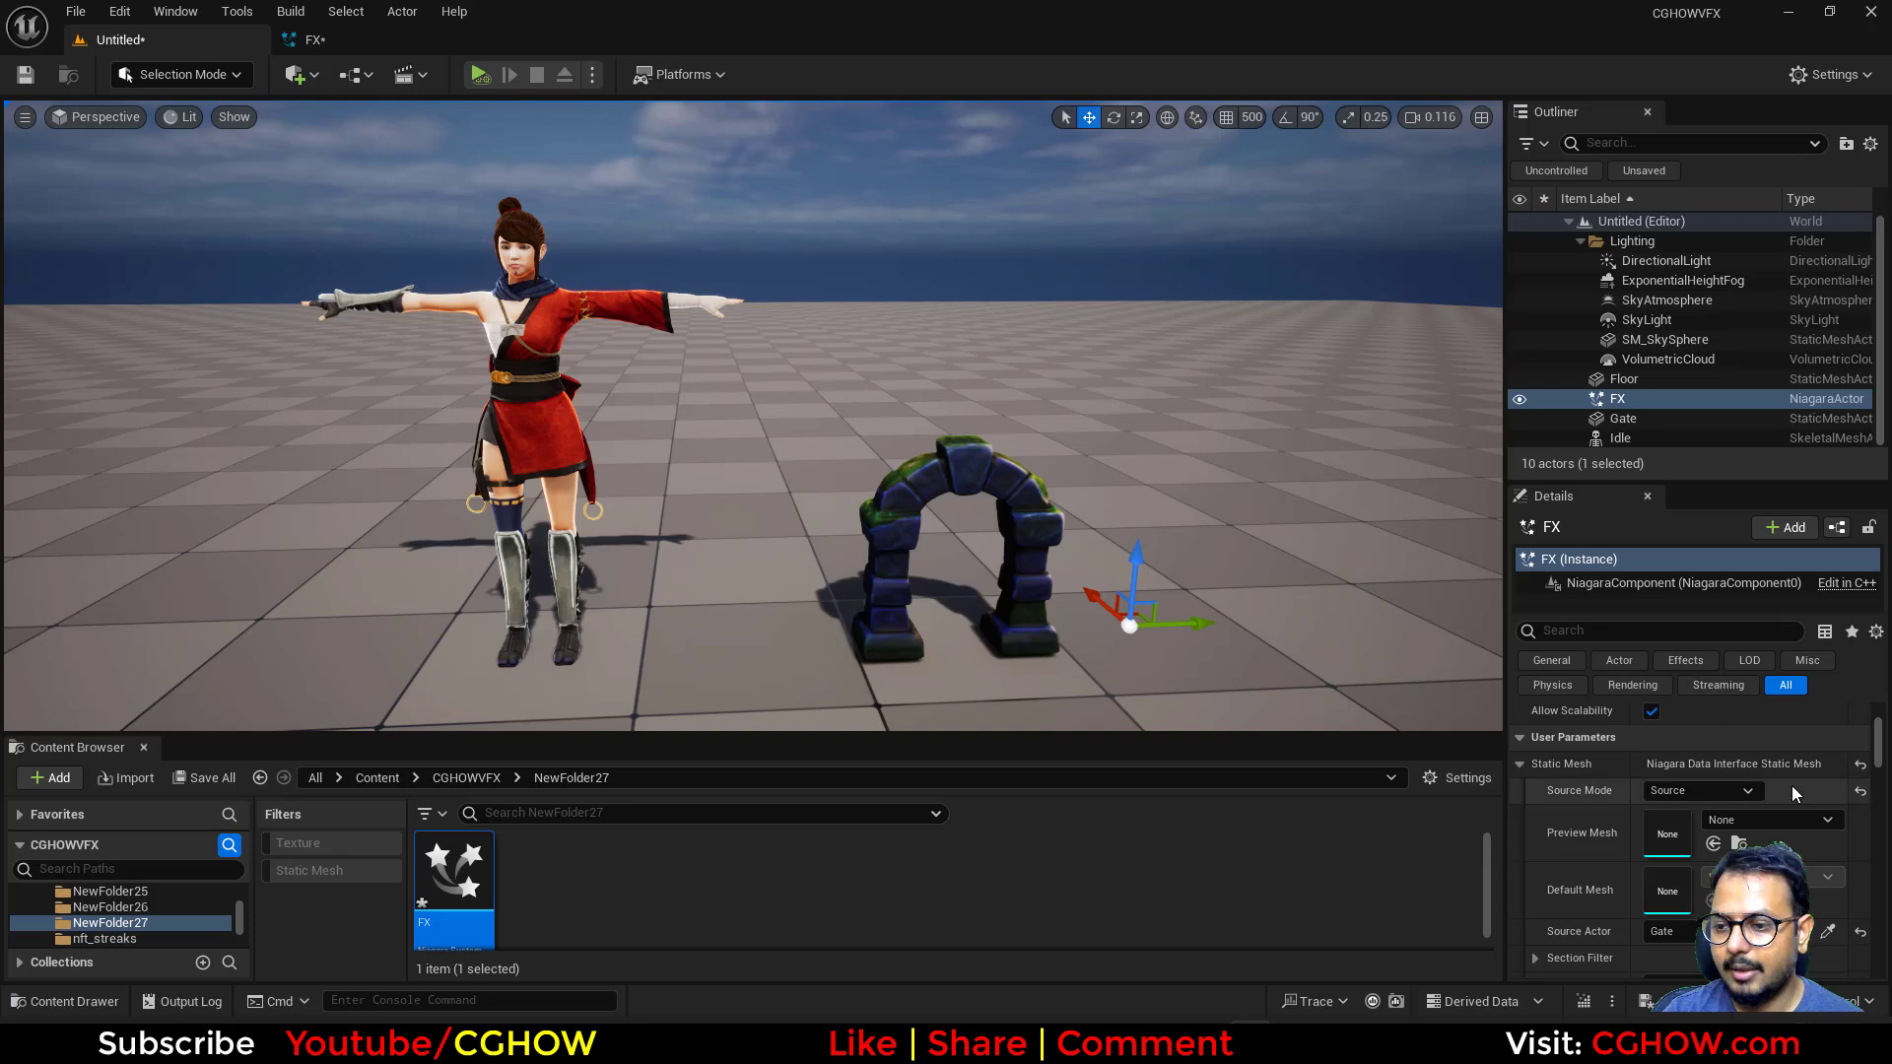
Pick the Idle character in the level as the source actor of the FX actor's Skeletal Mesh user parameter
scroll(1790, 785, "down", 3)
scroll(1786, 835, "down", 4)
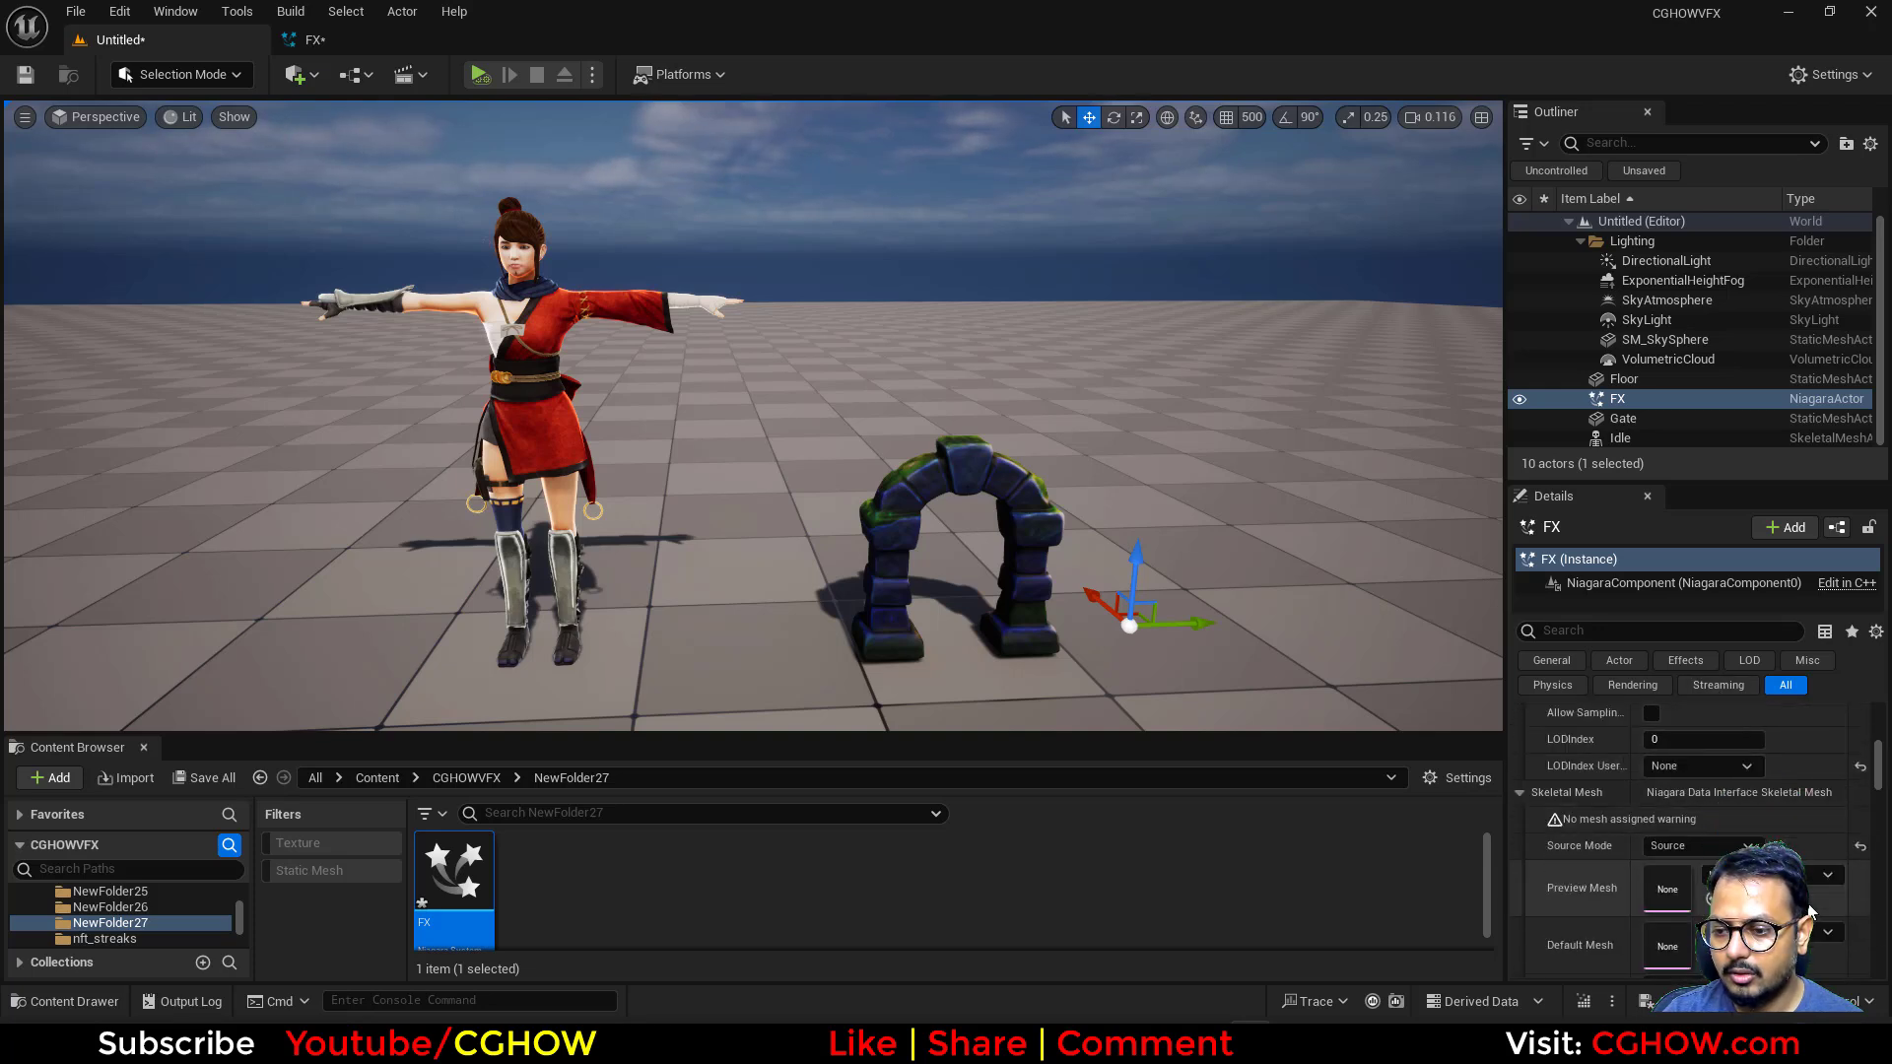
scroll(1774, 887, "down", 3)
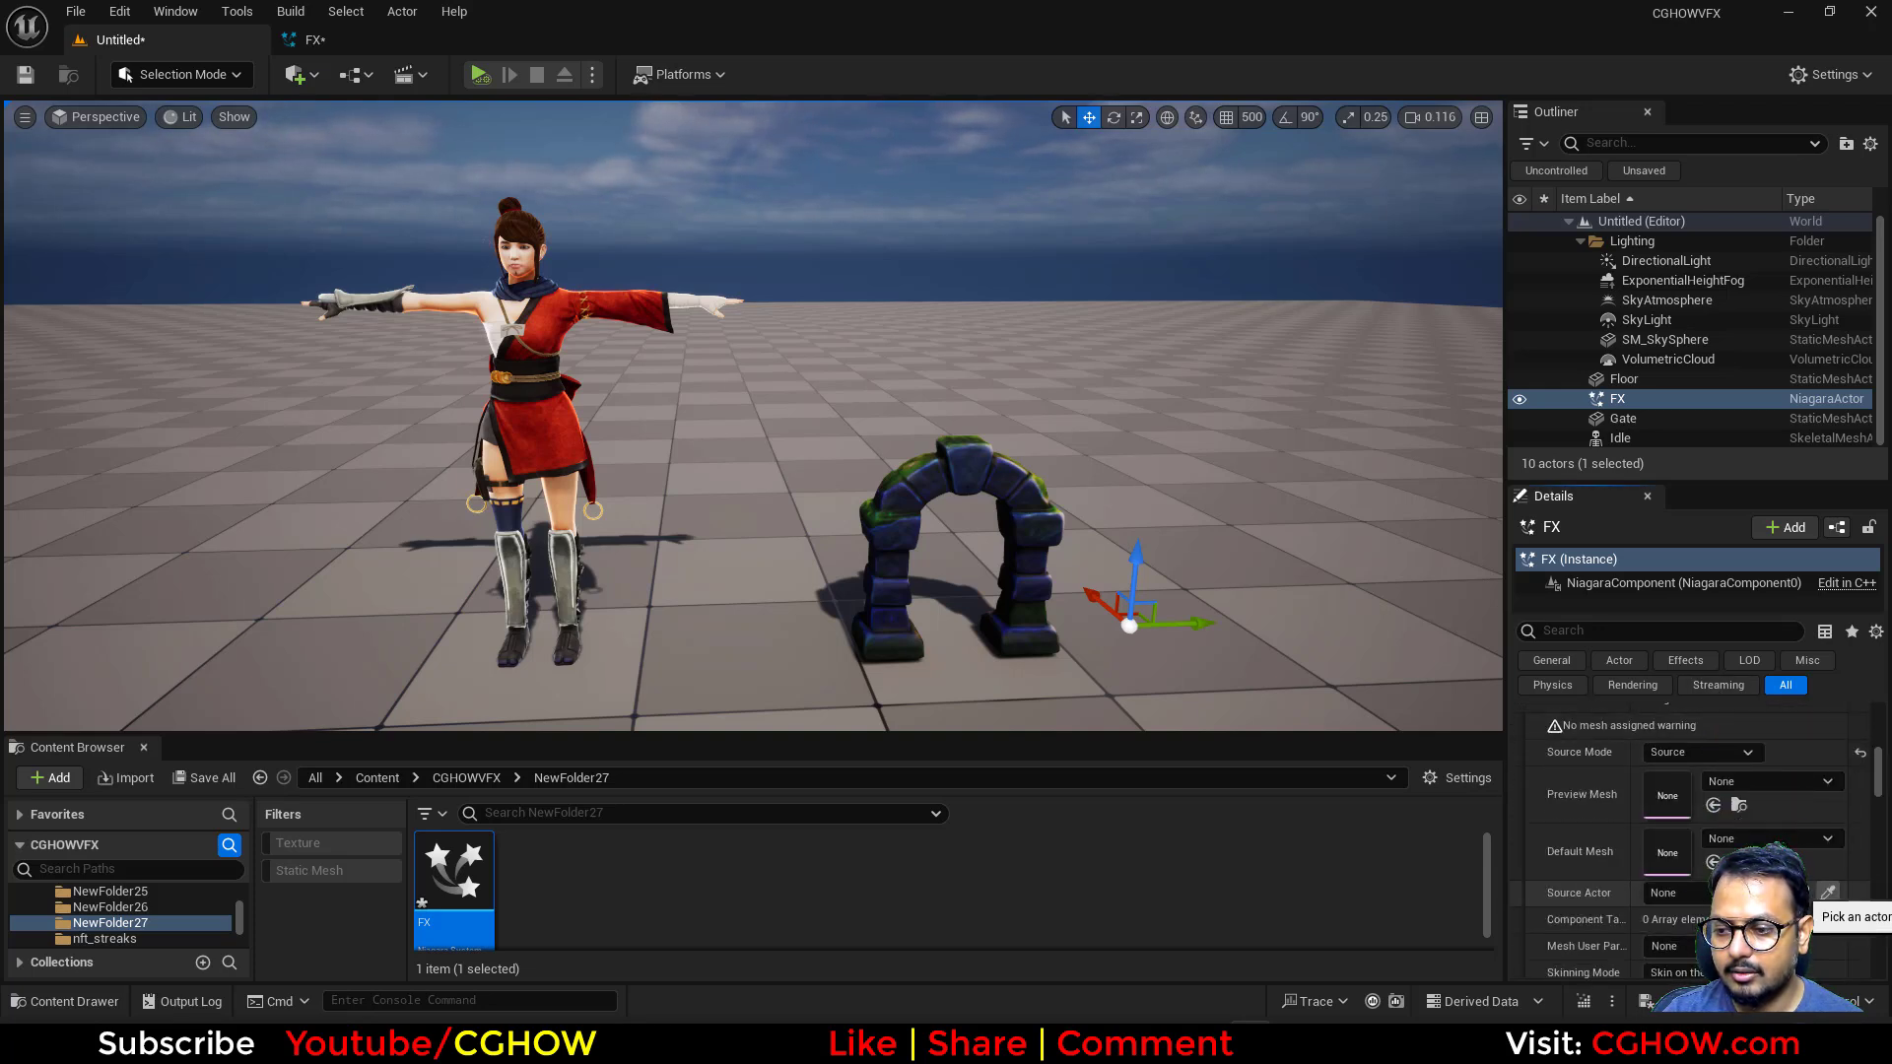
left_click(1828, 892)
left_click(581, 429)
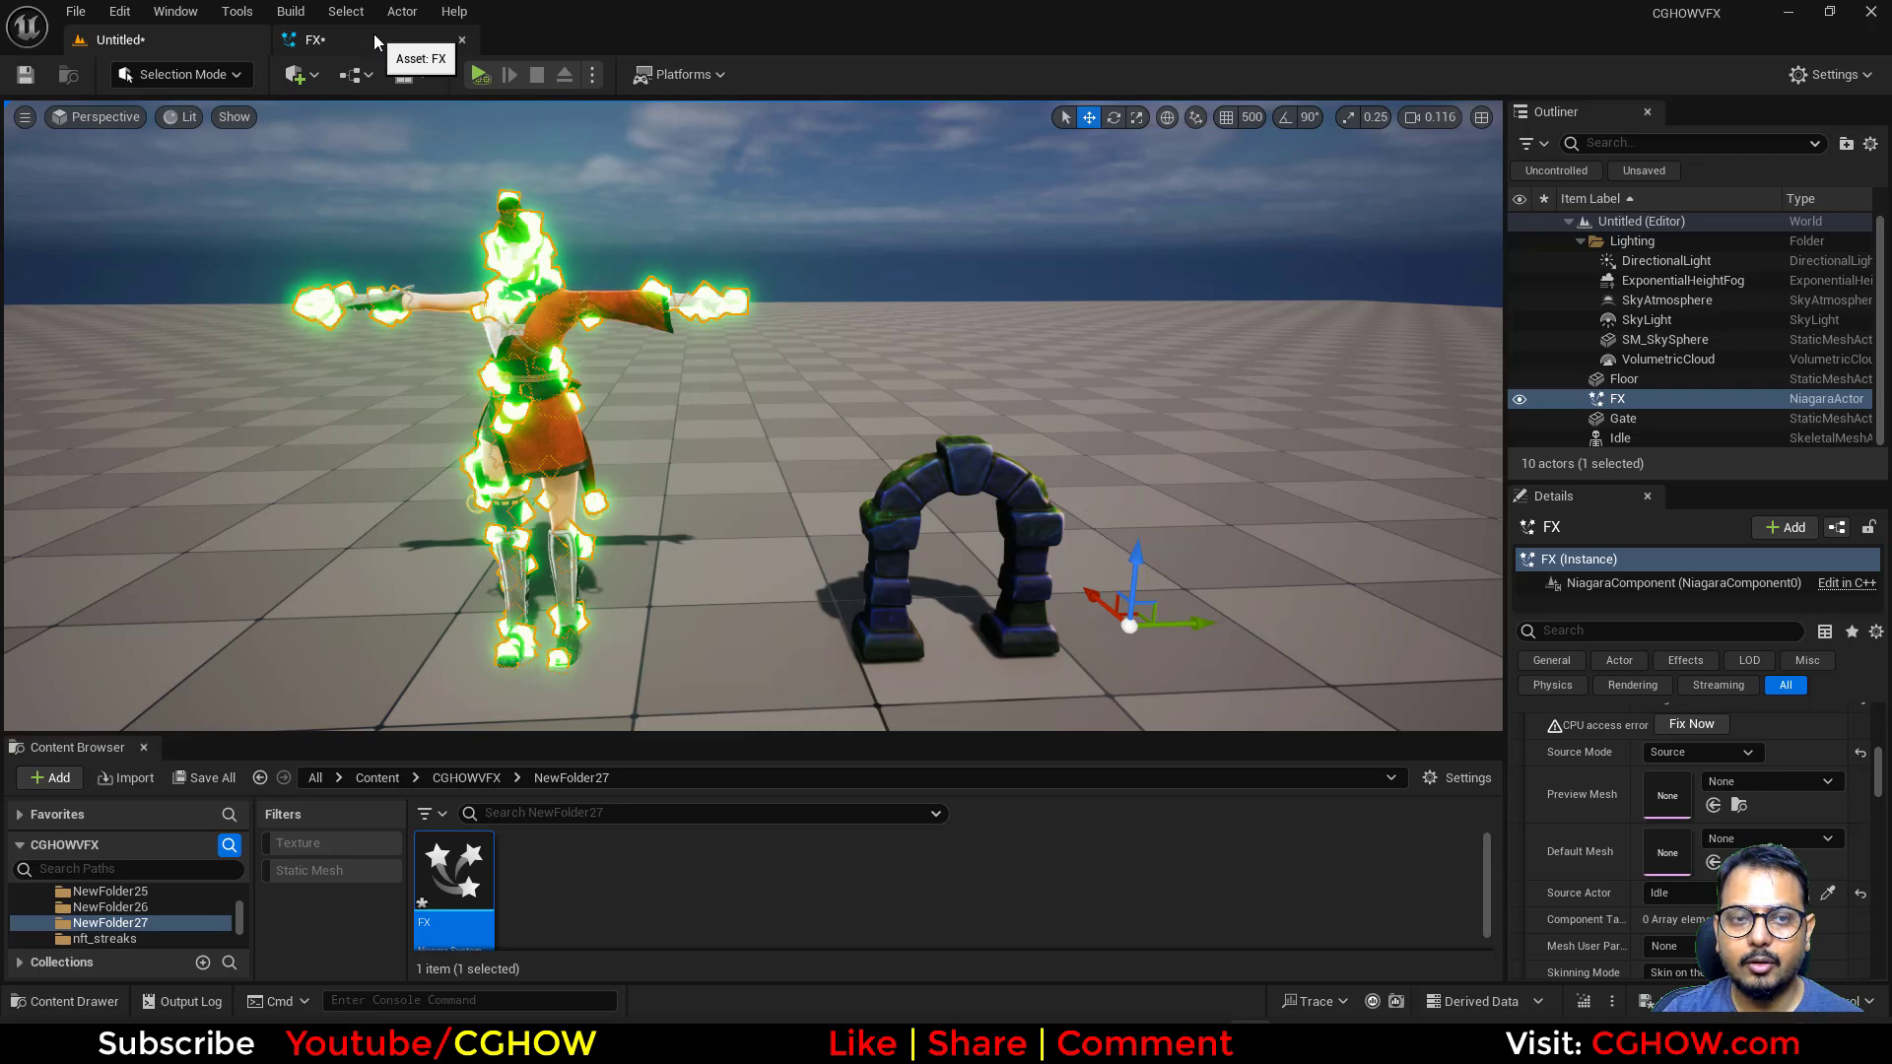
Enlarge the FX actor's details area and review the source settings of its Static Mesh and Skeletal Mesh user parameters
left_click_drag(1682, 483, 1681, 204)
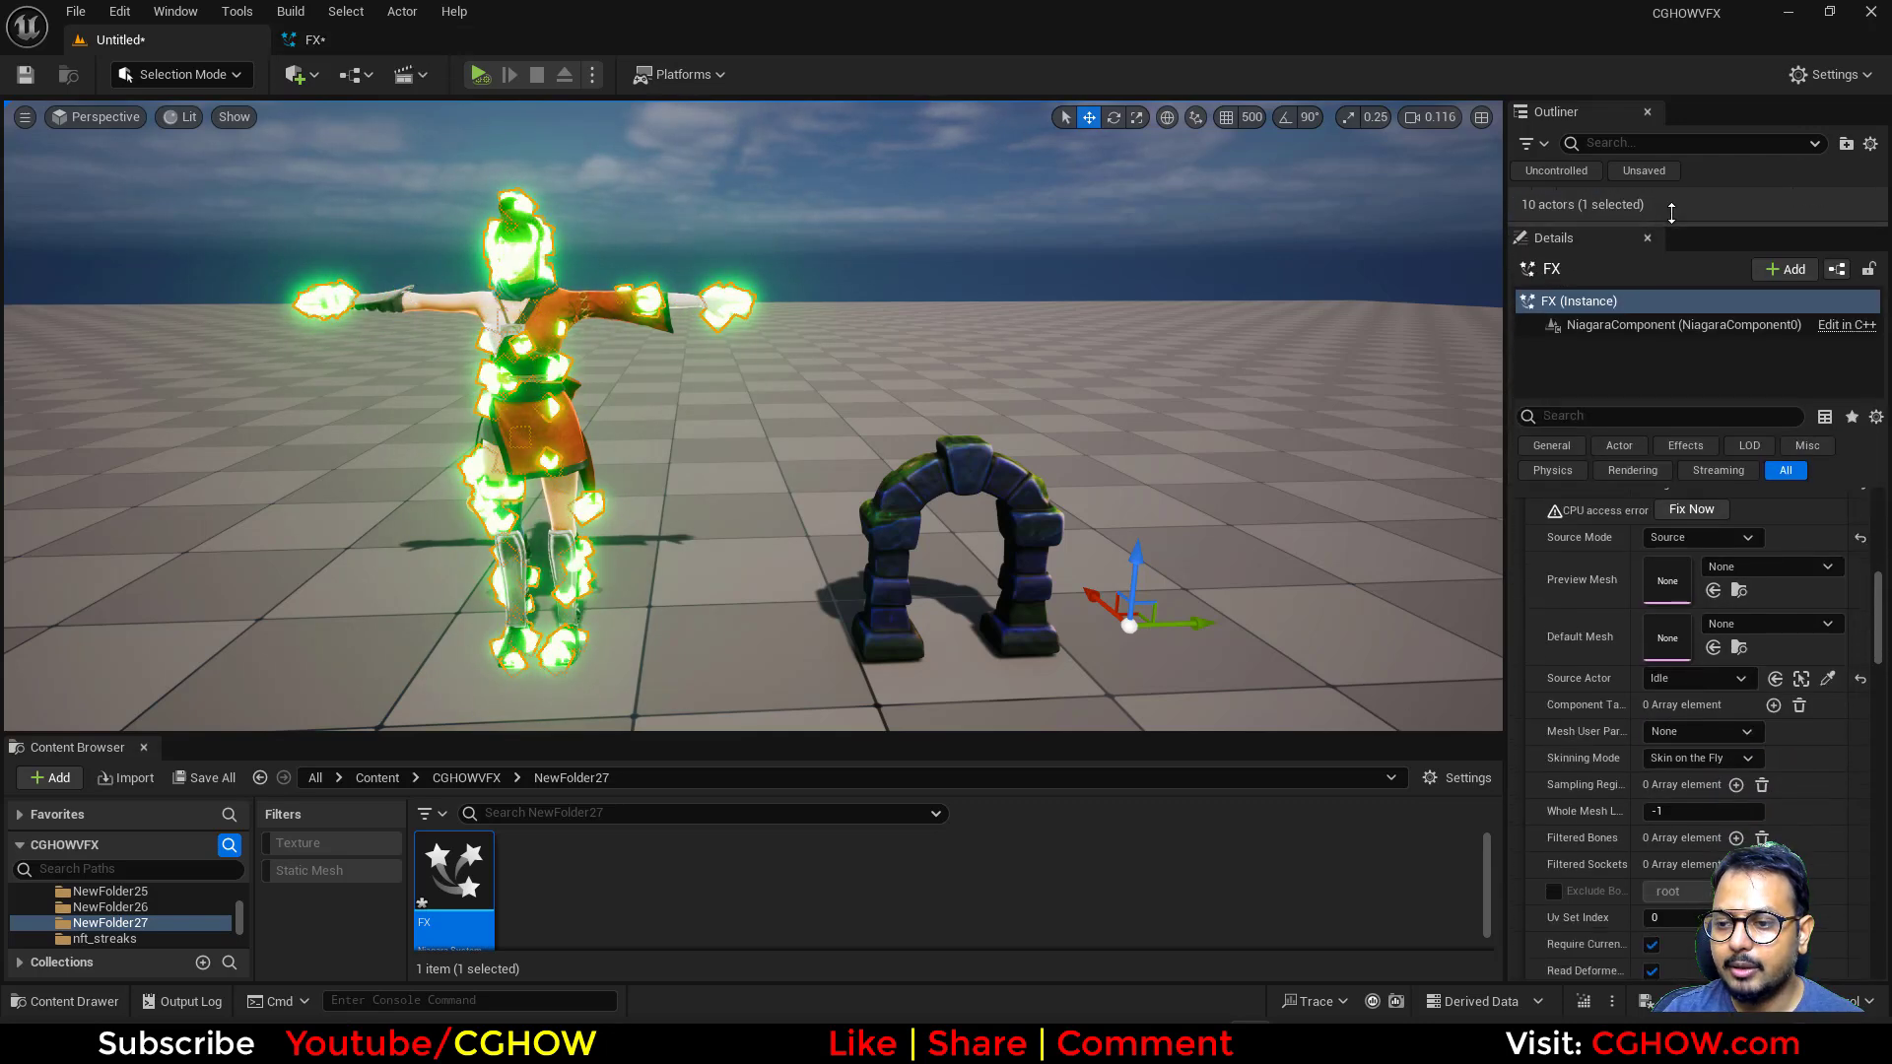
scroll(1697, 643, "up", 2)
scroll(1709, 702, "up", 4)
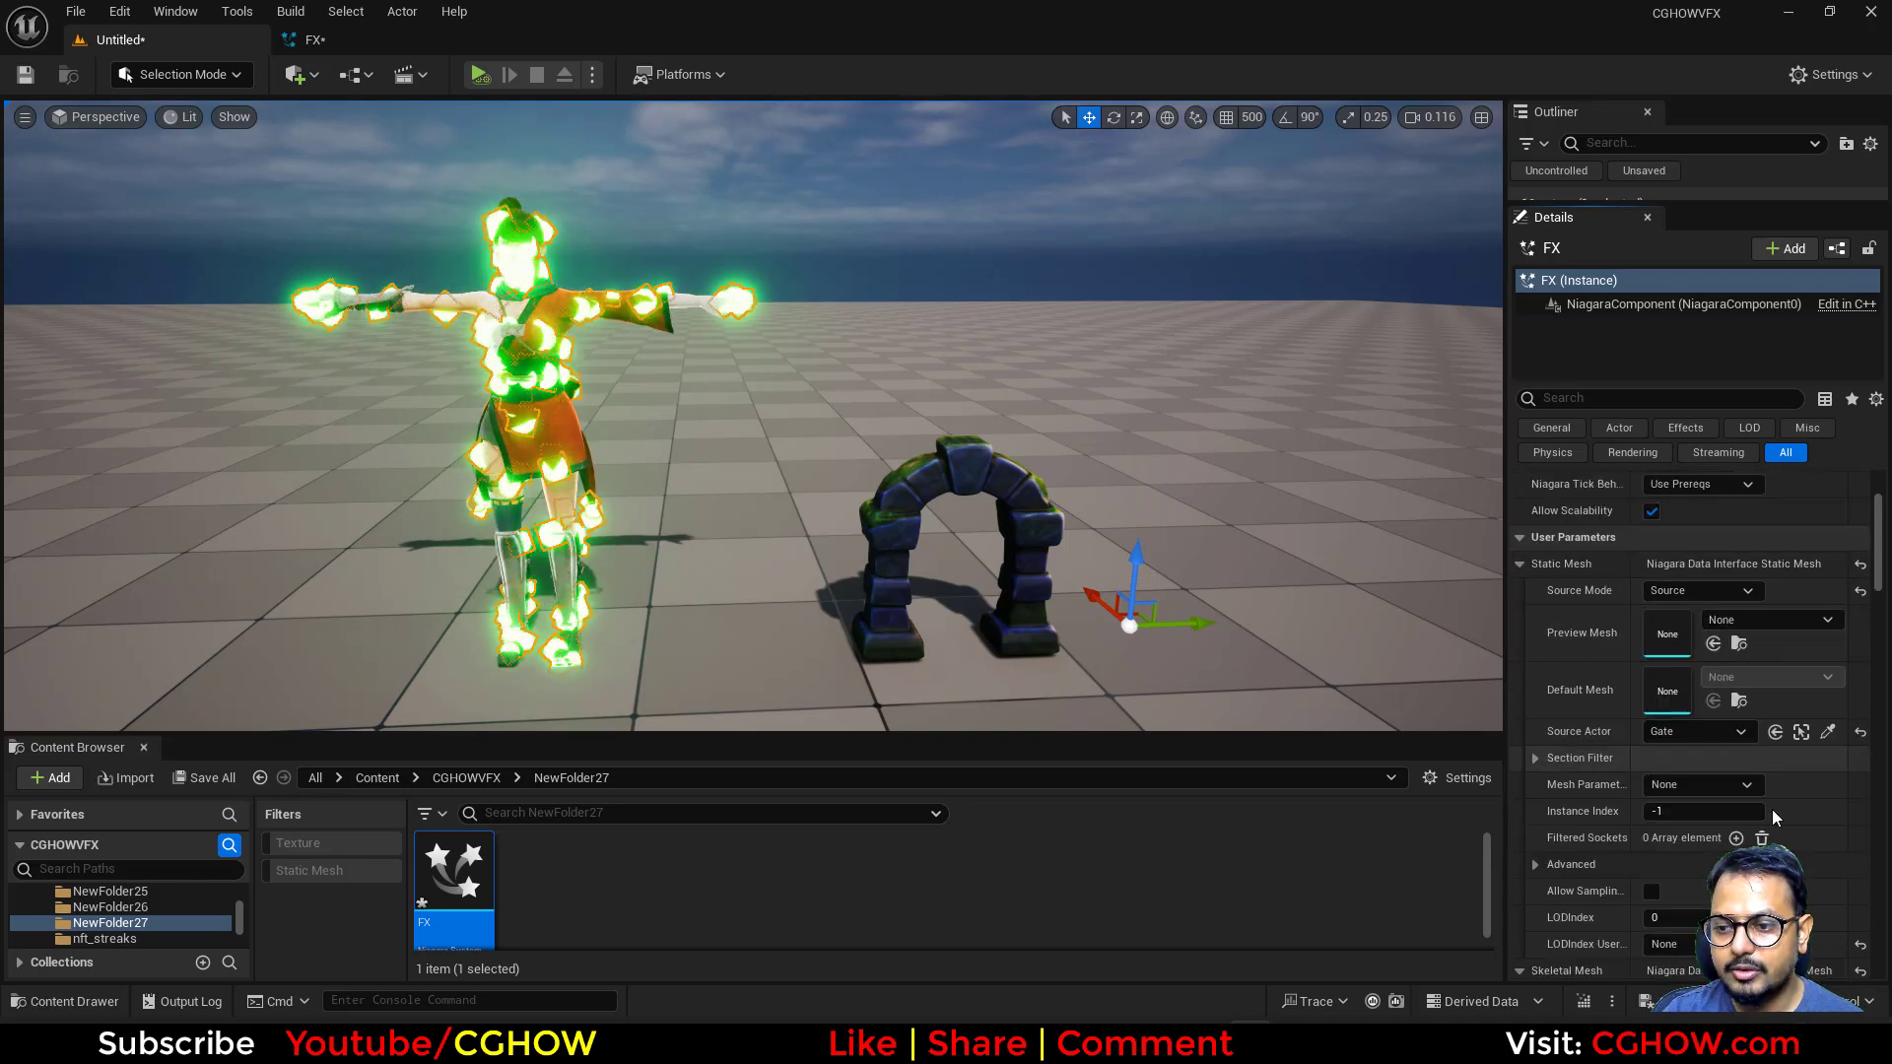
scroll(1695, 749, "down", 3)
scroll(1670, 773, "down", 2)
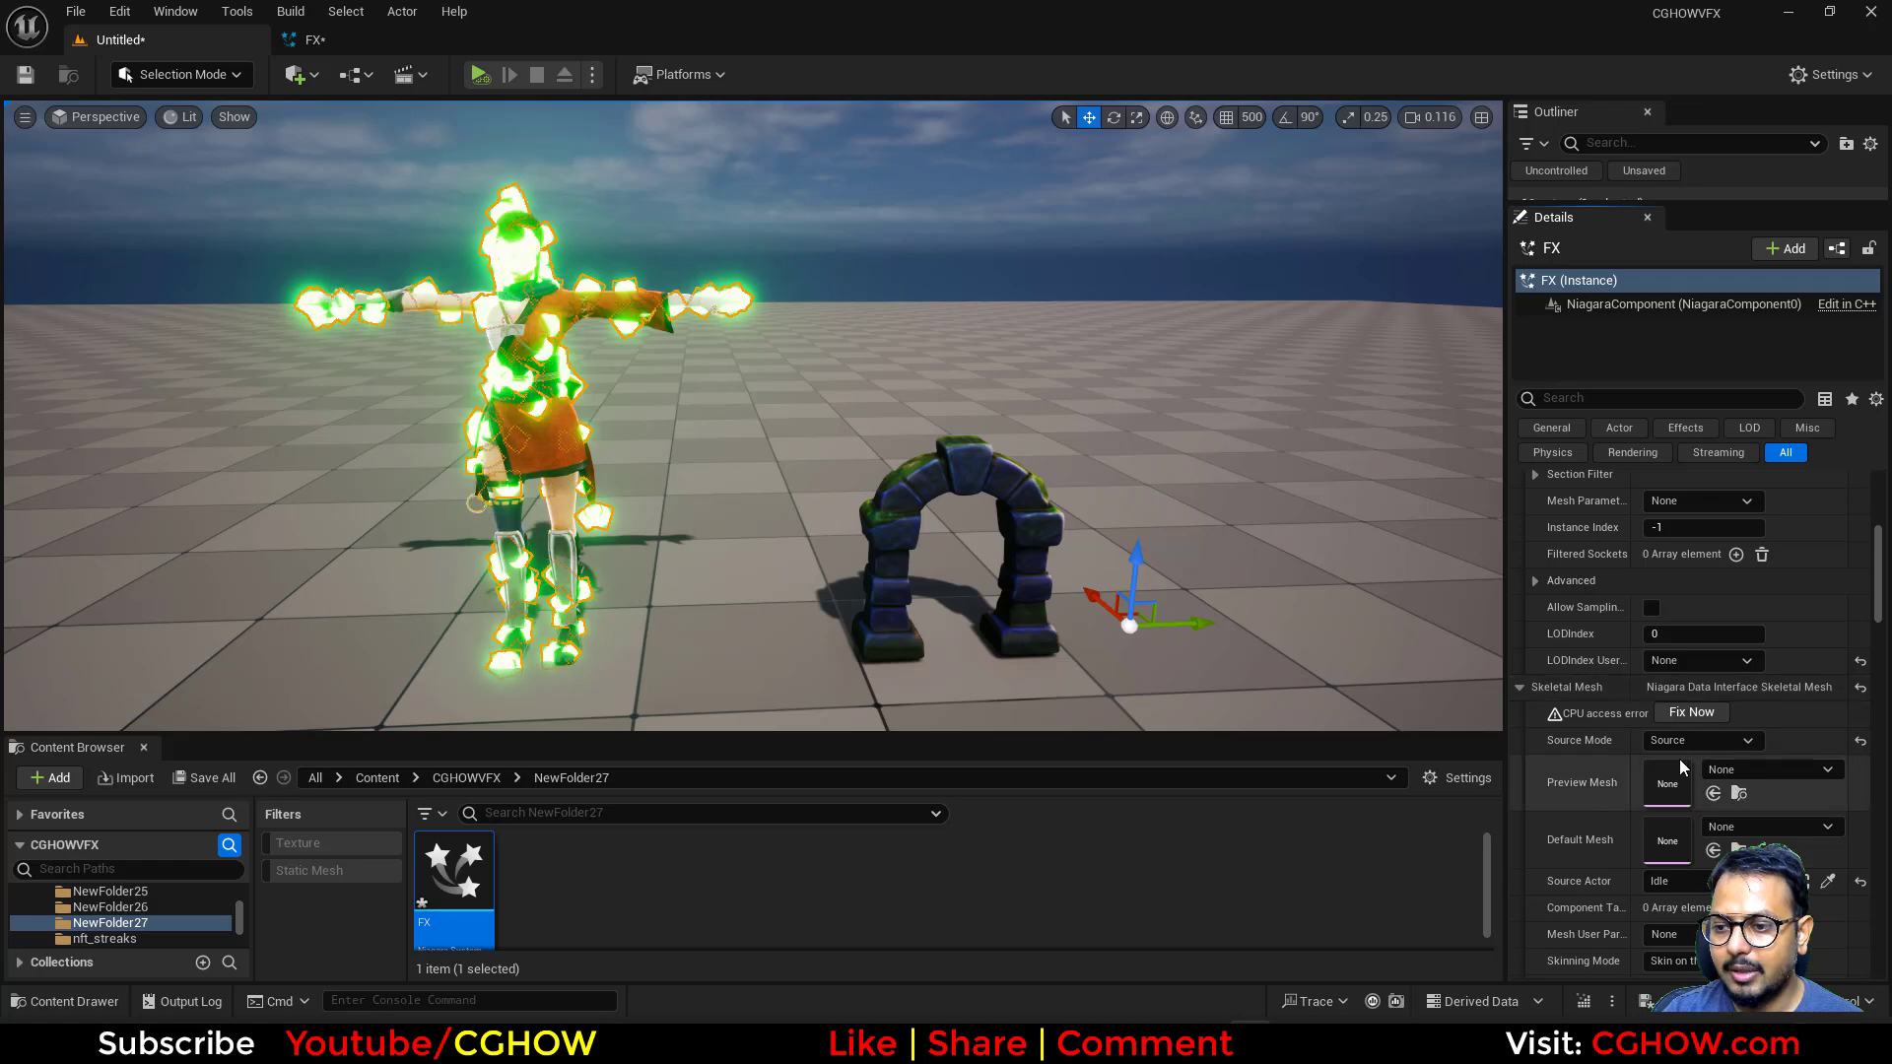
scroll(1690, 789, "down", 1)
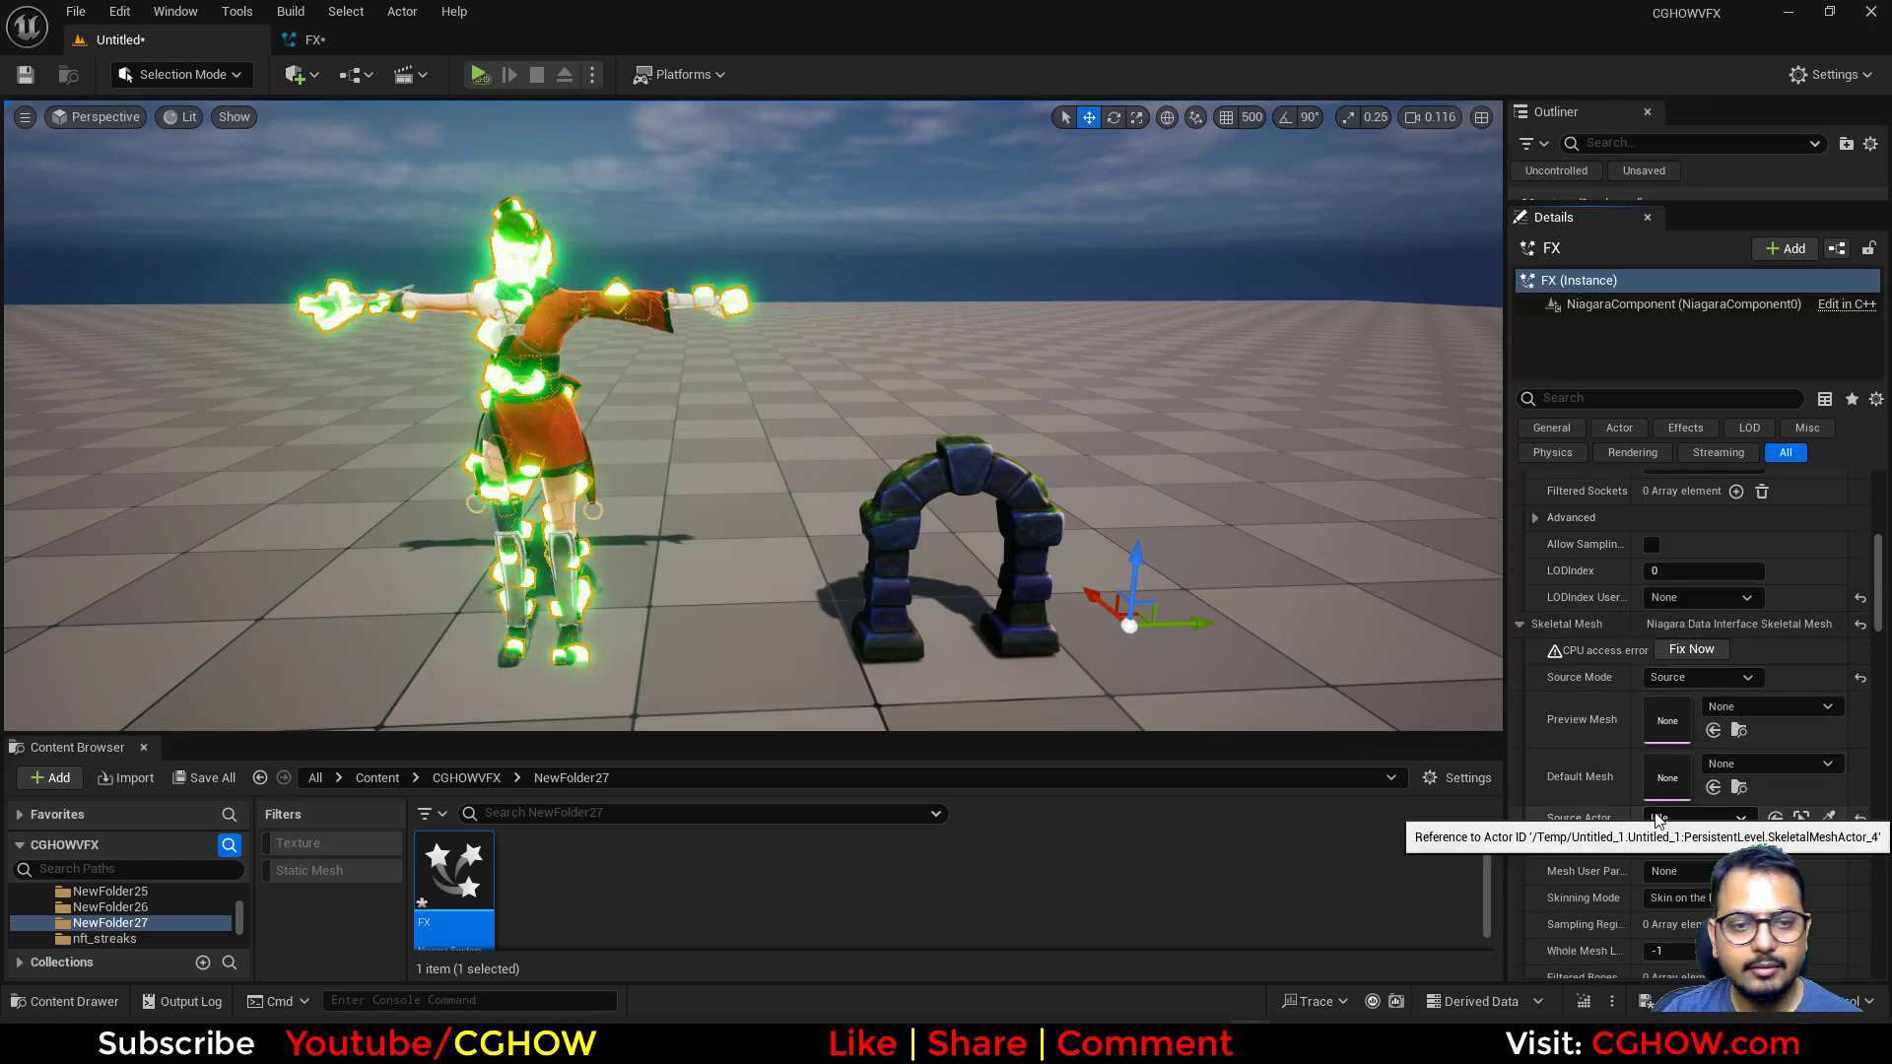
Reveal the advanced settings of the Skeletal Mesh Location and Spawn Rate modules in the Fountain emitter
left_click(313, 40)
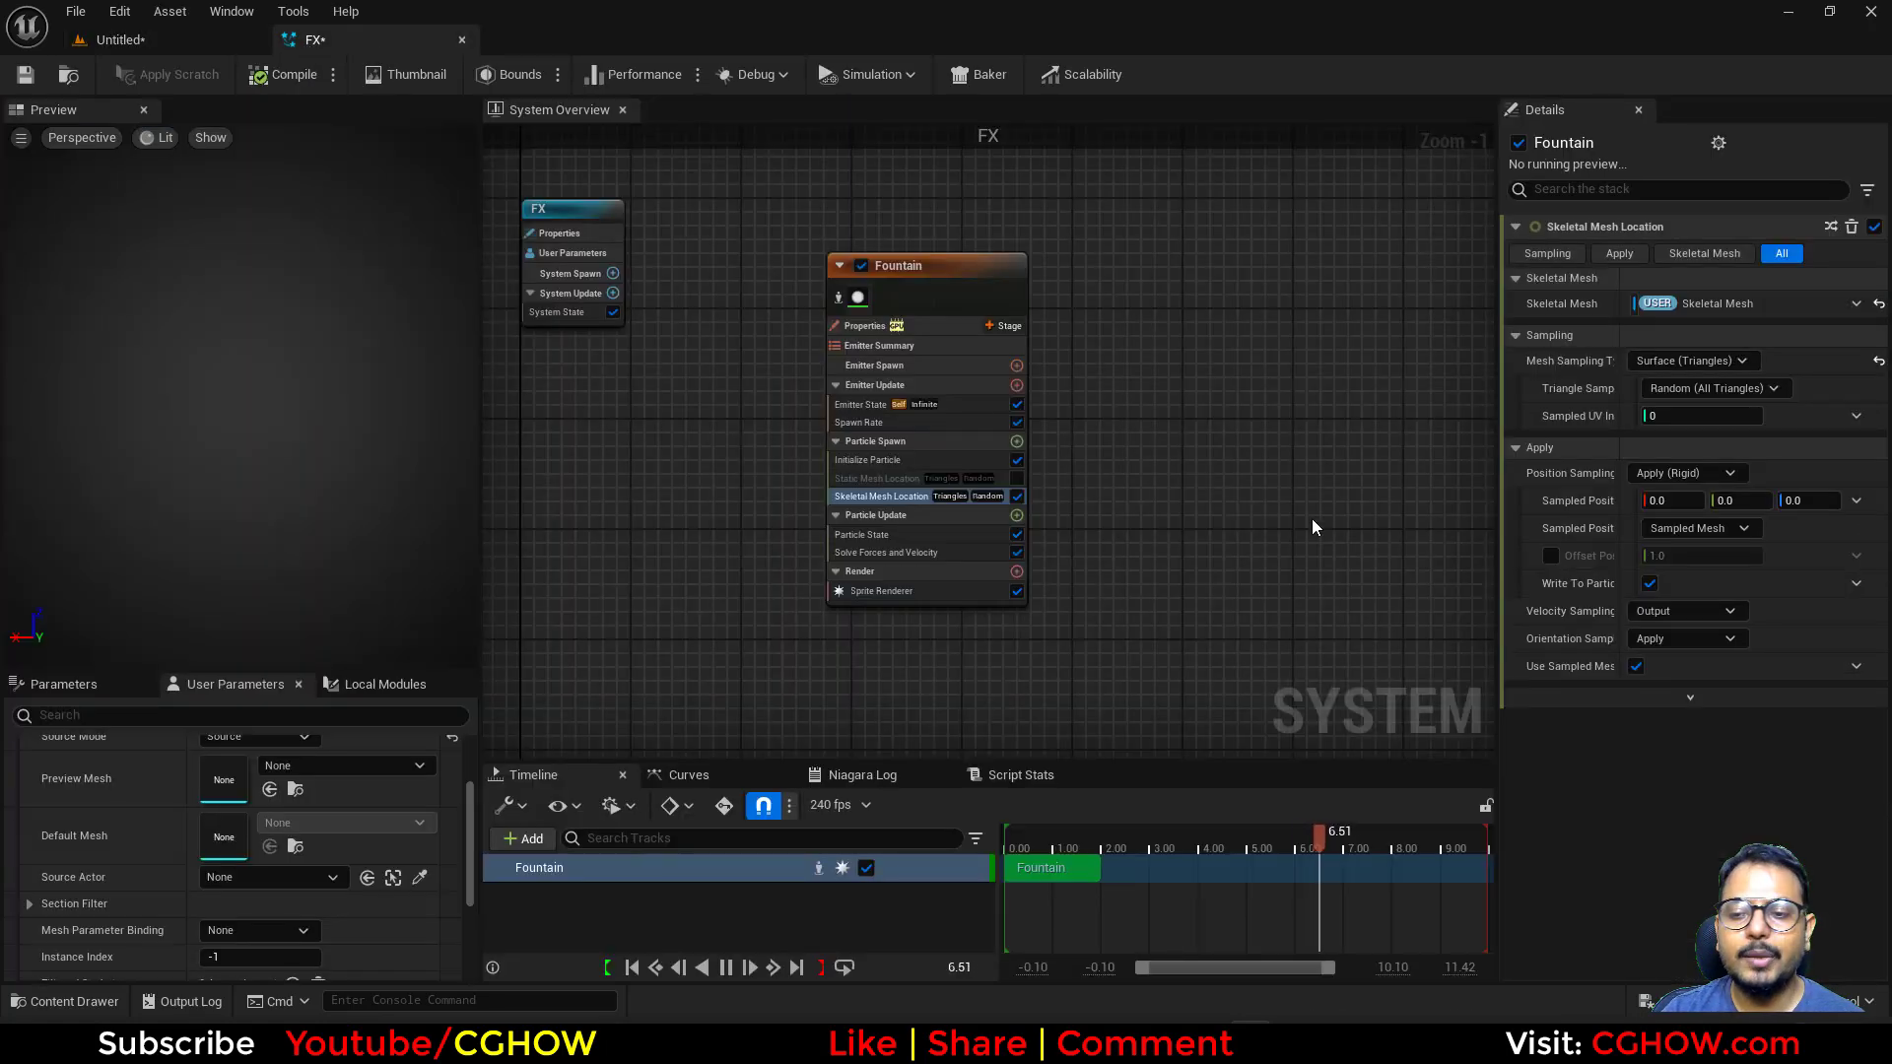
right_click(1276, 485)
left_click(887, 499)
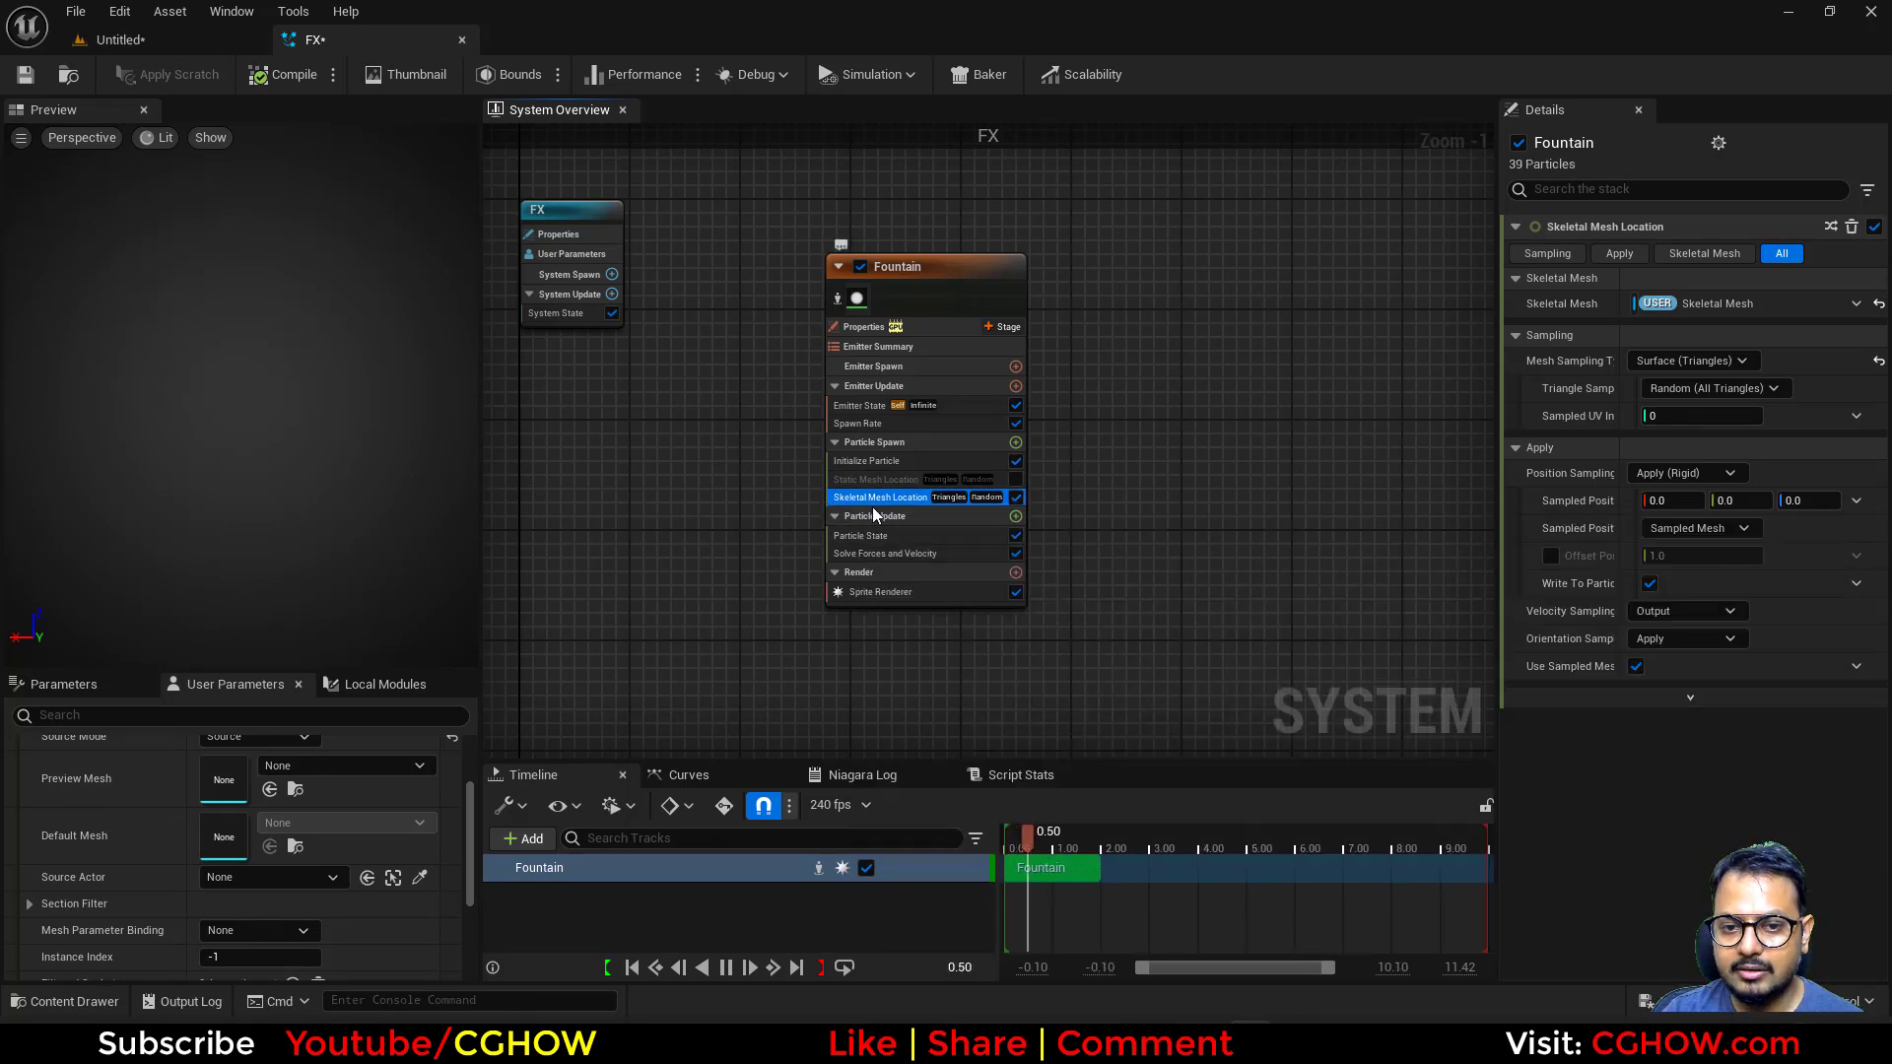
left_click(1691, 698)
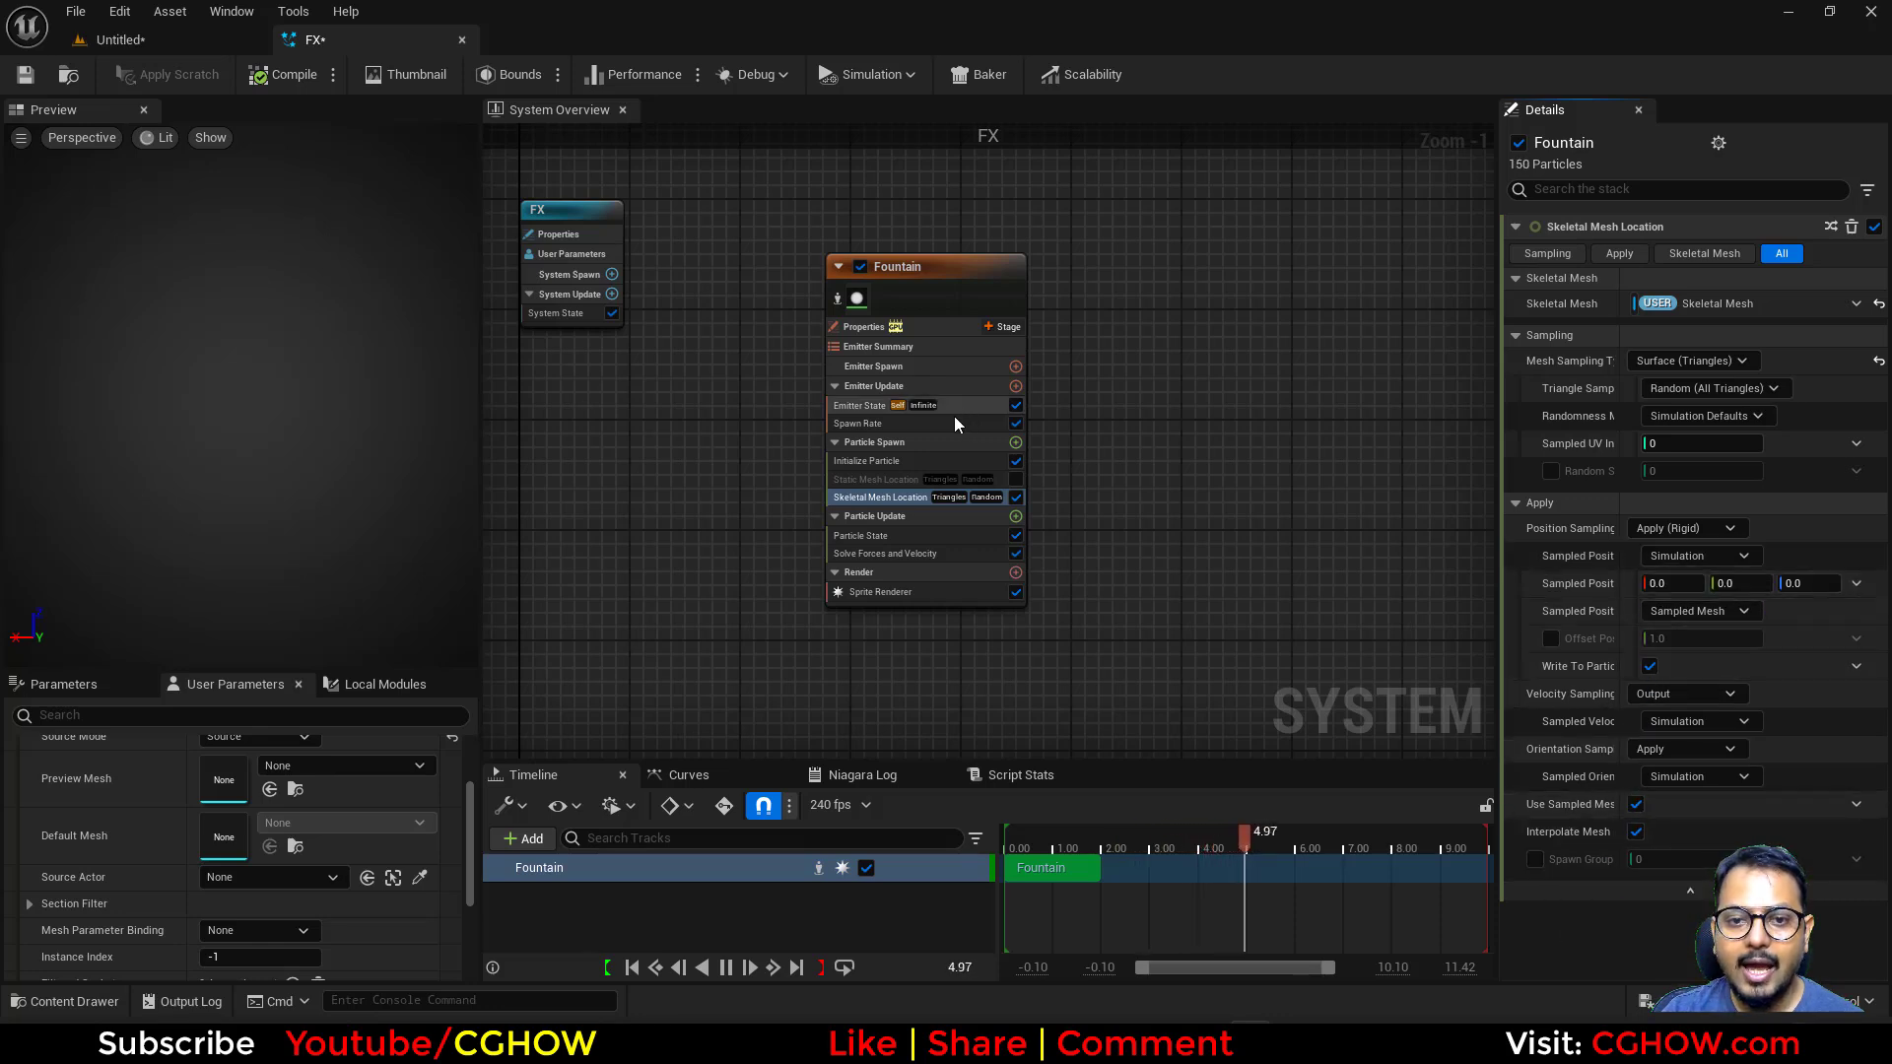
left_click(883, 424)
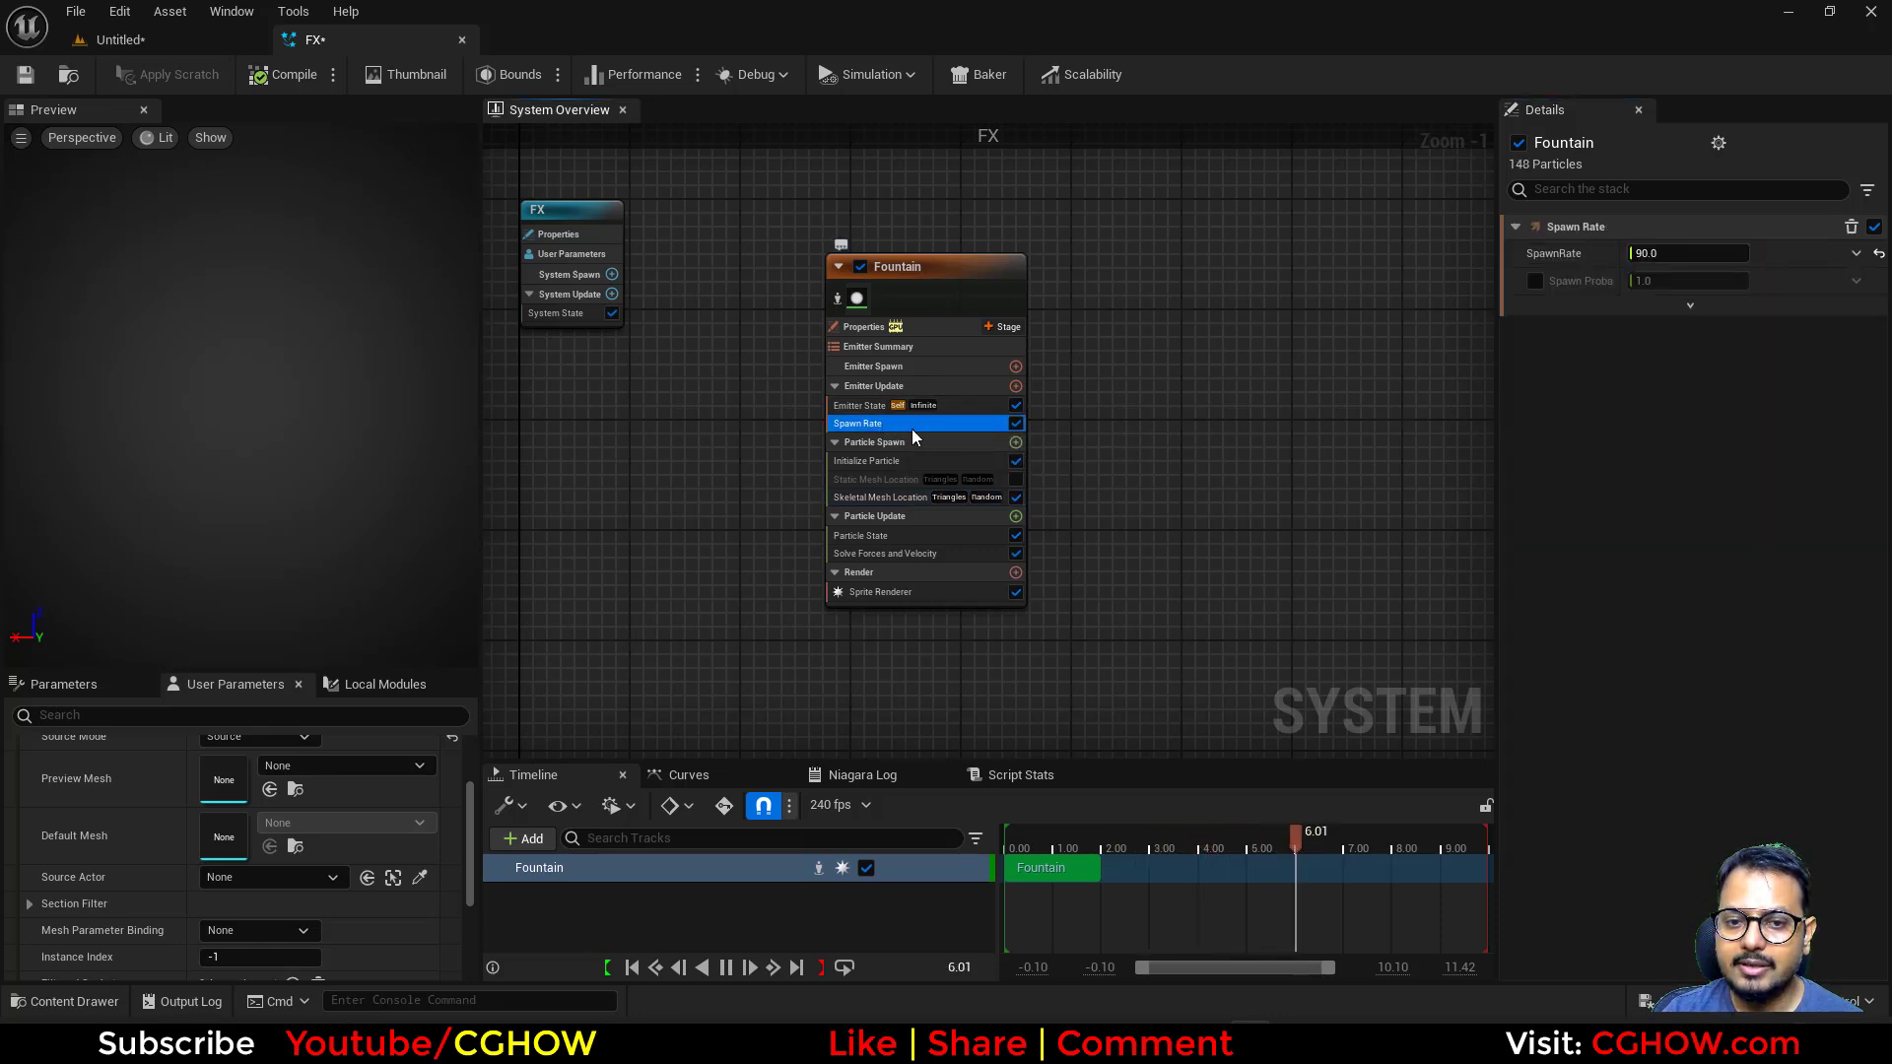
left_click(1691, 306)
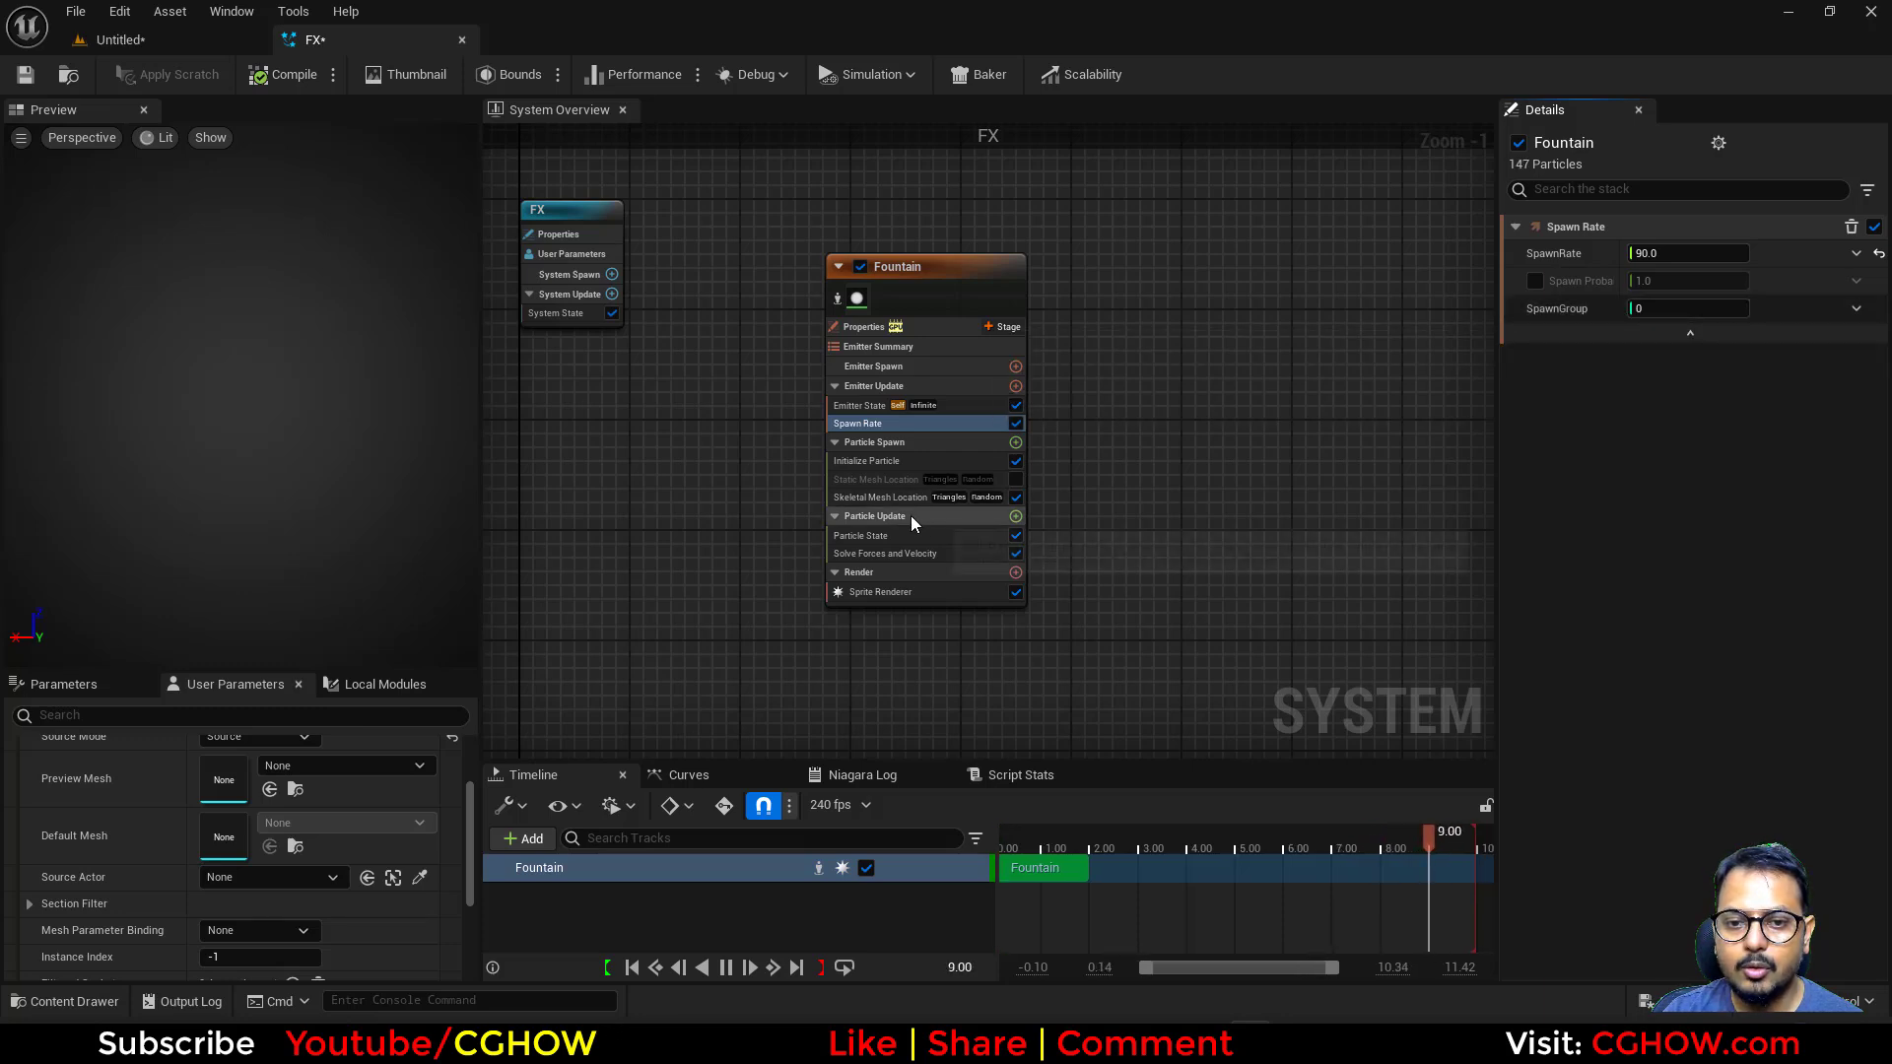
Duplicate the Spawn Rate module in Emitter Update and set the copy's SpawnGroup to 1
left_click(893, 424)
key("ctrl+d")
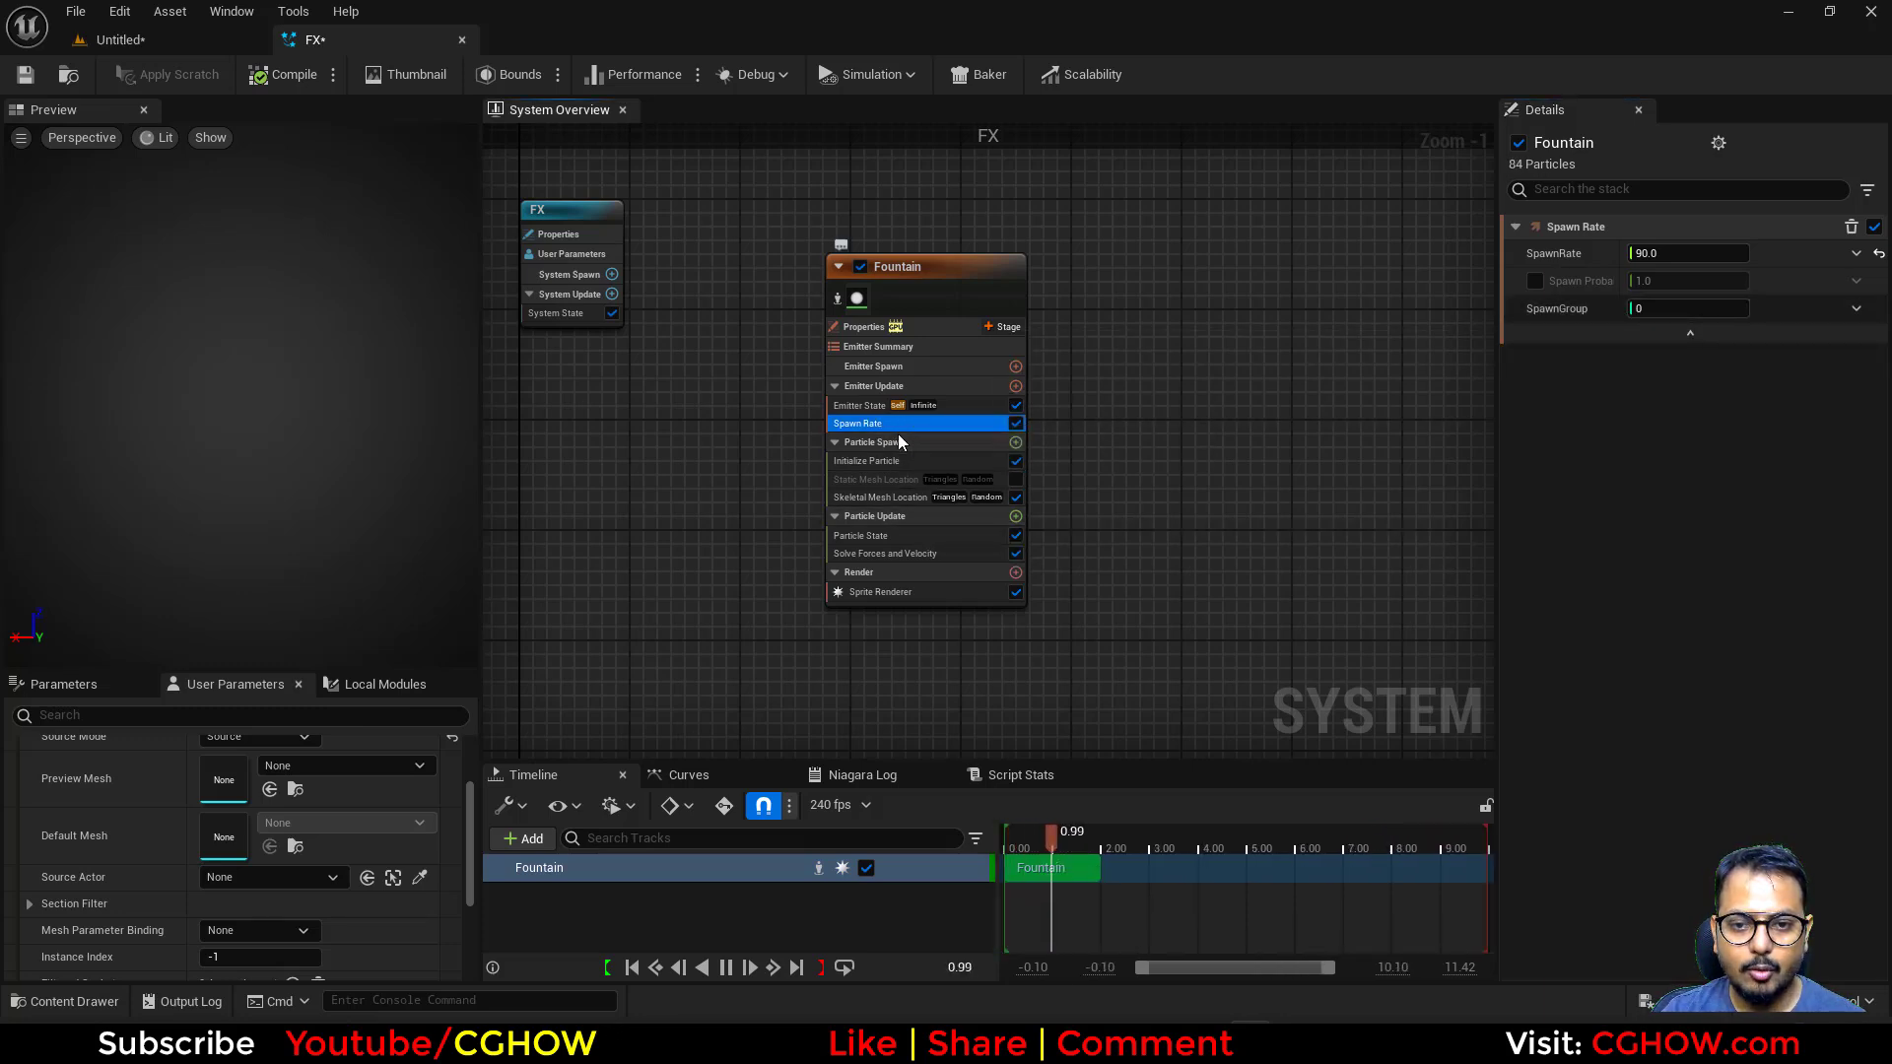
left_click(1691, 306)
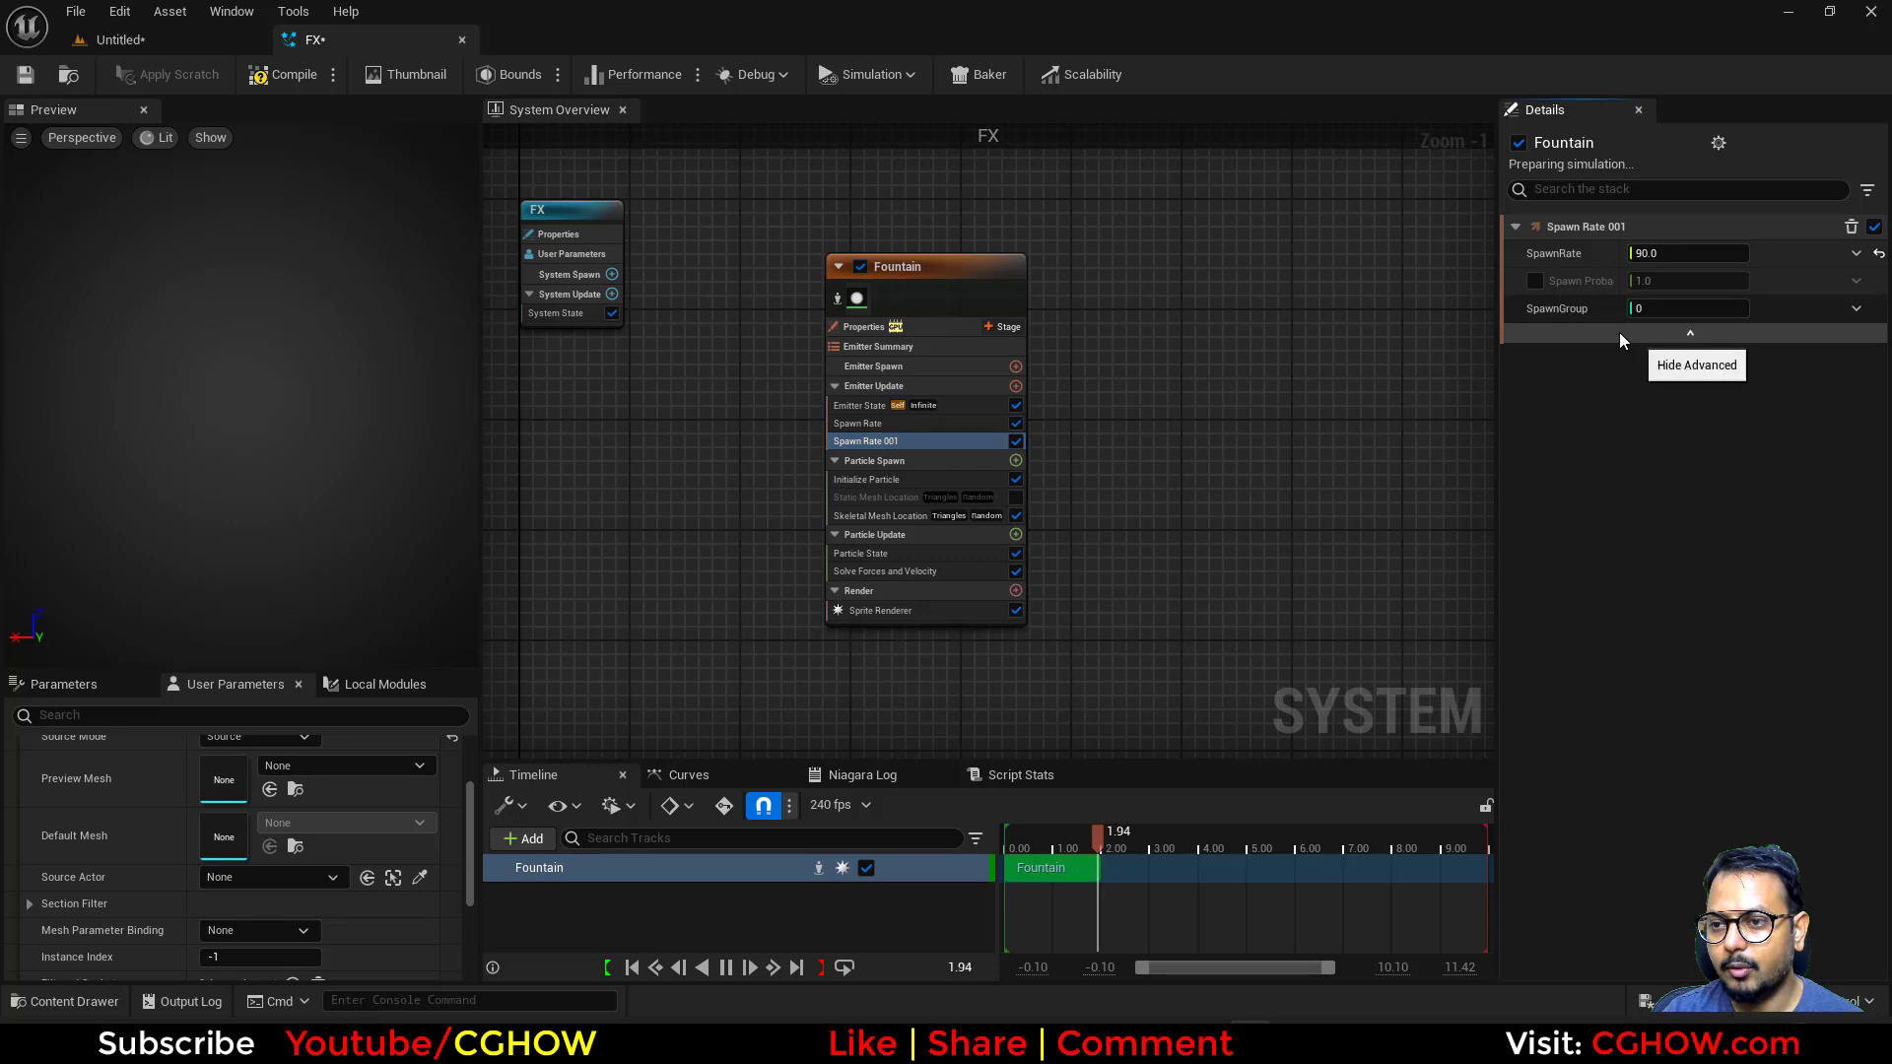
left_click(1680, 309)
type("1")
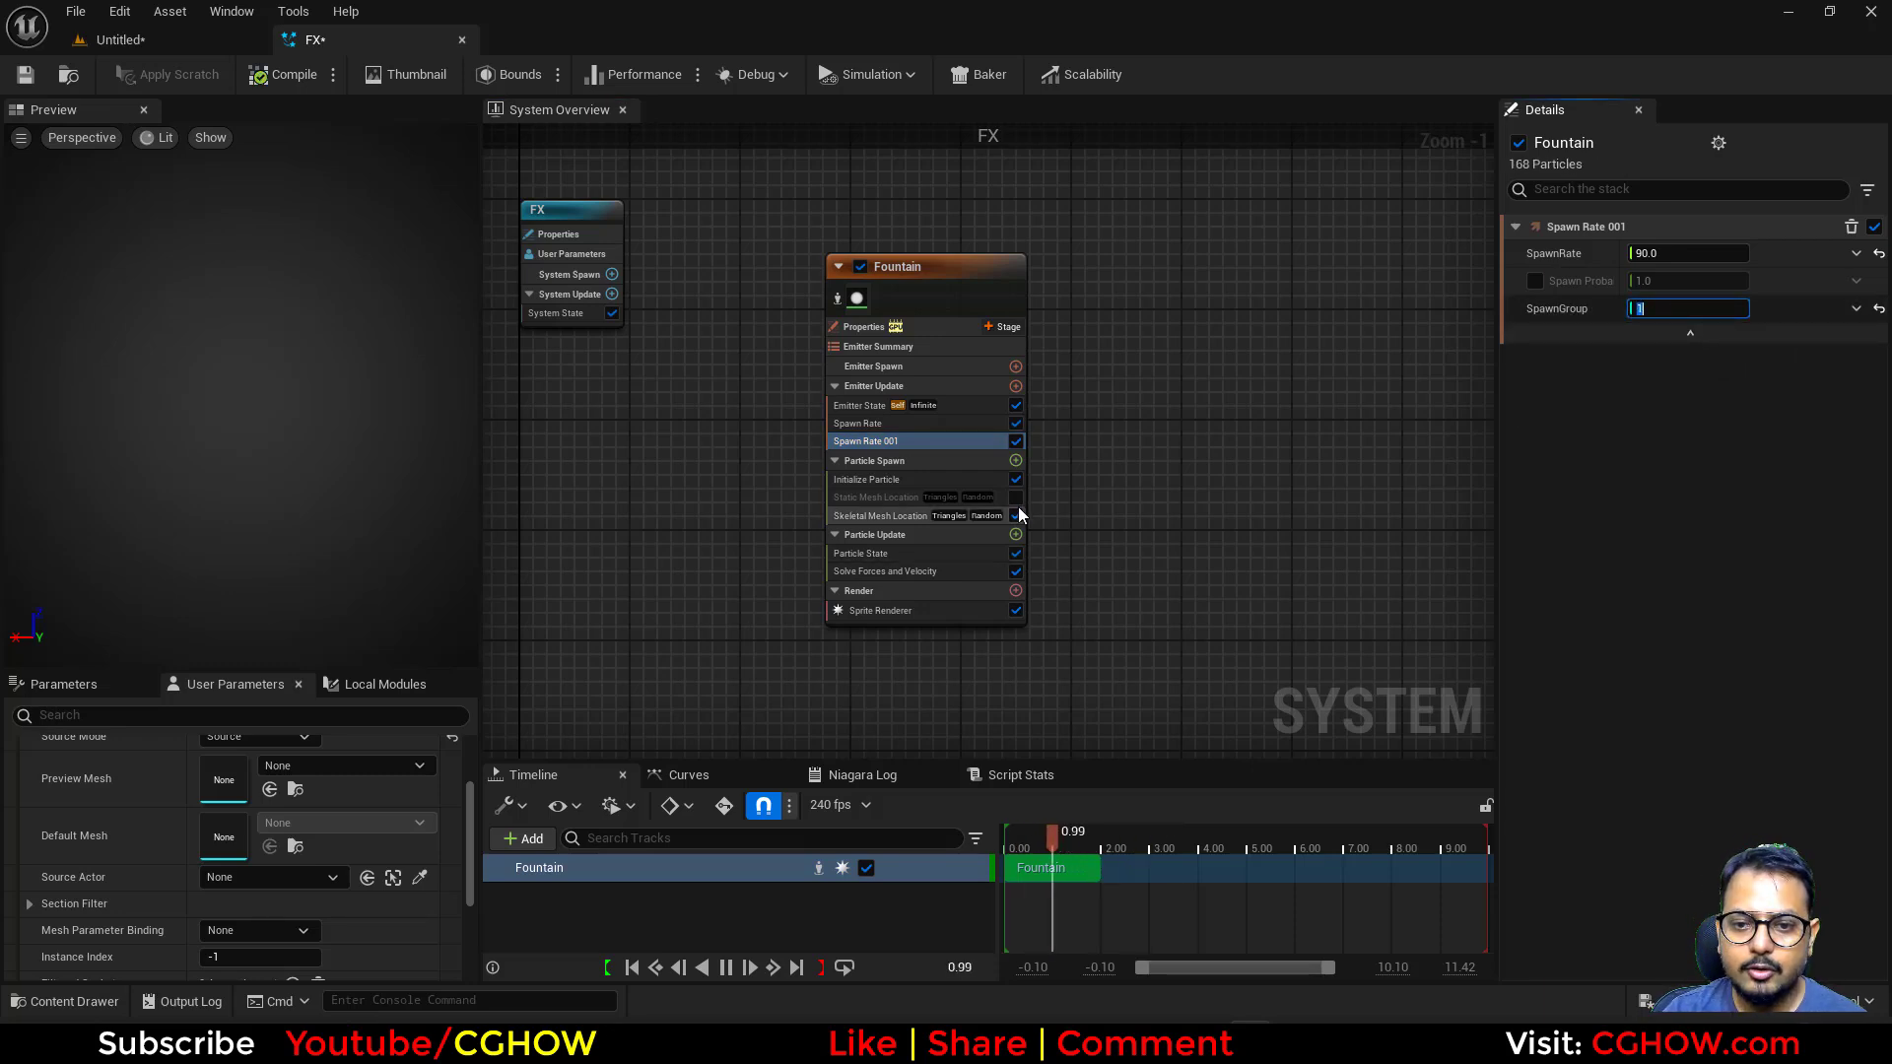
Re-enable the Fountain emitter's Static Mesh Location module and set its Spawn Group Mask to 1
left_click(1016, 497)
left_click(889, 516)
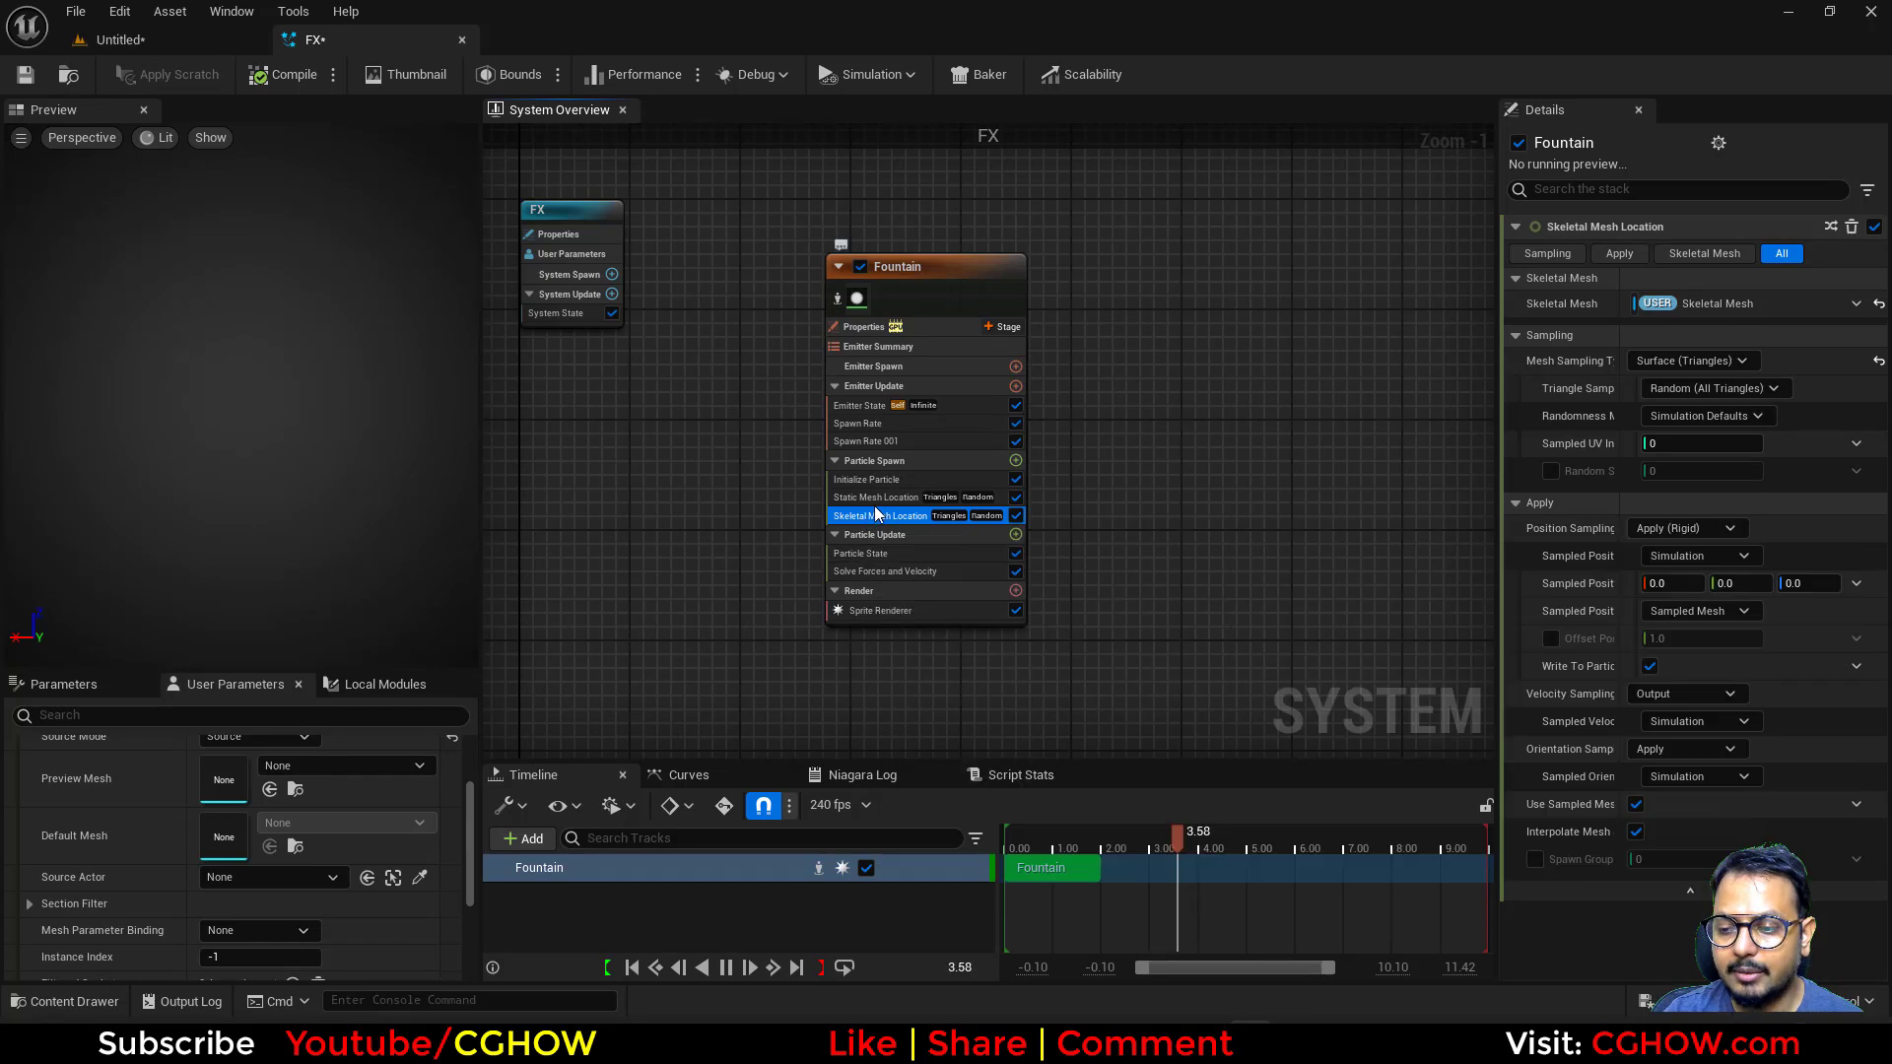
left_click(876, 500)
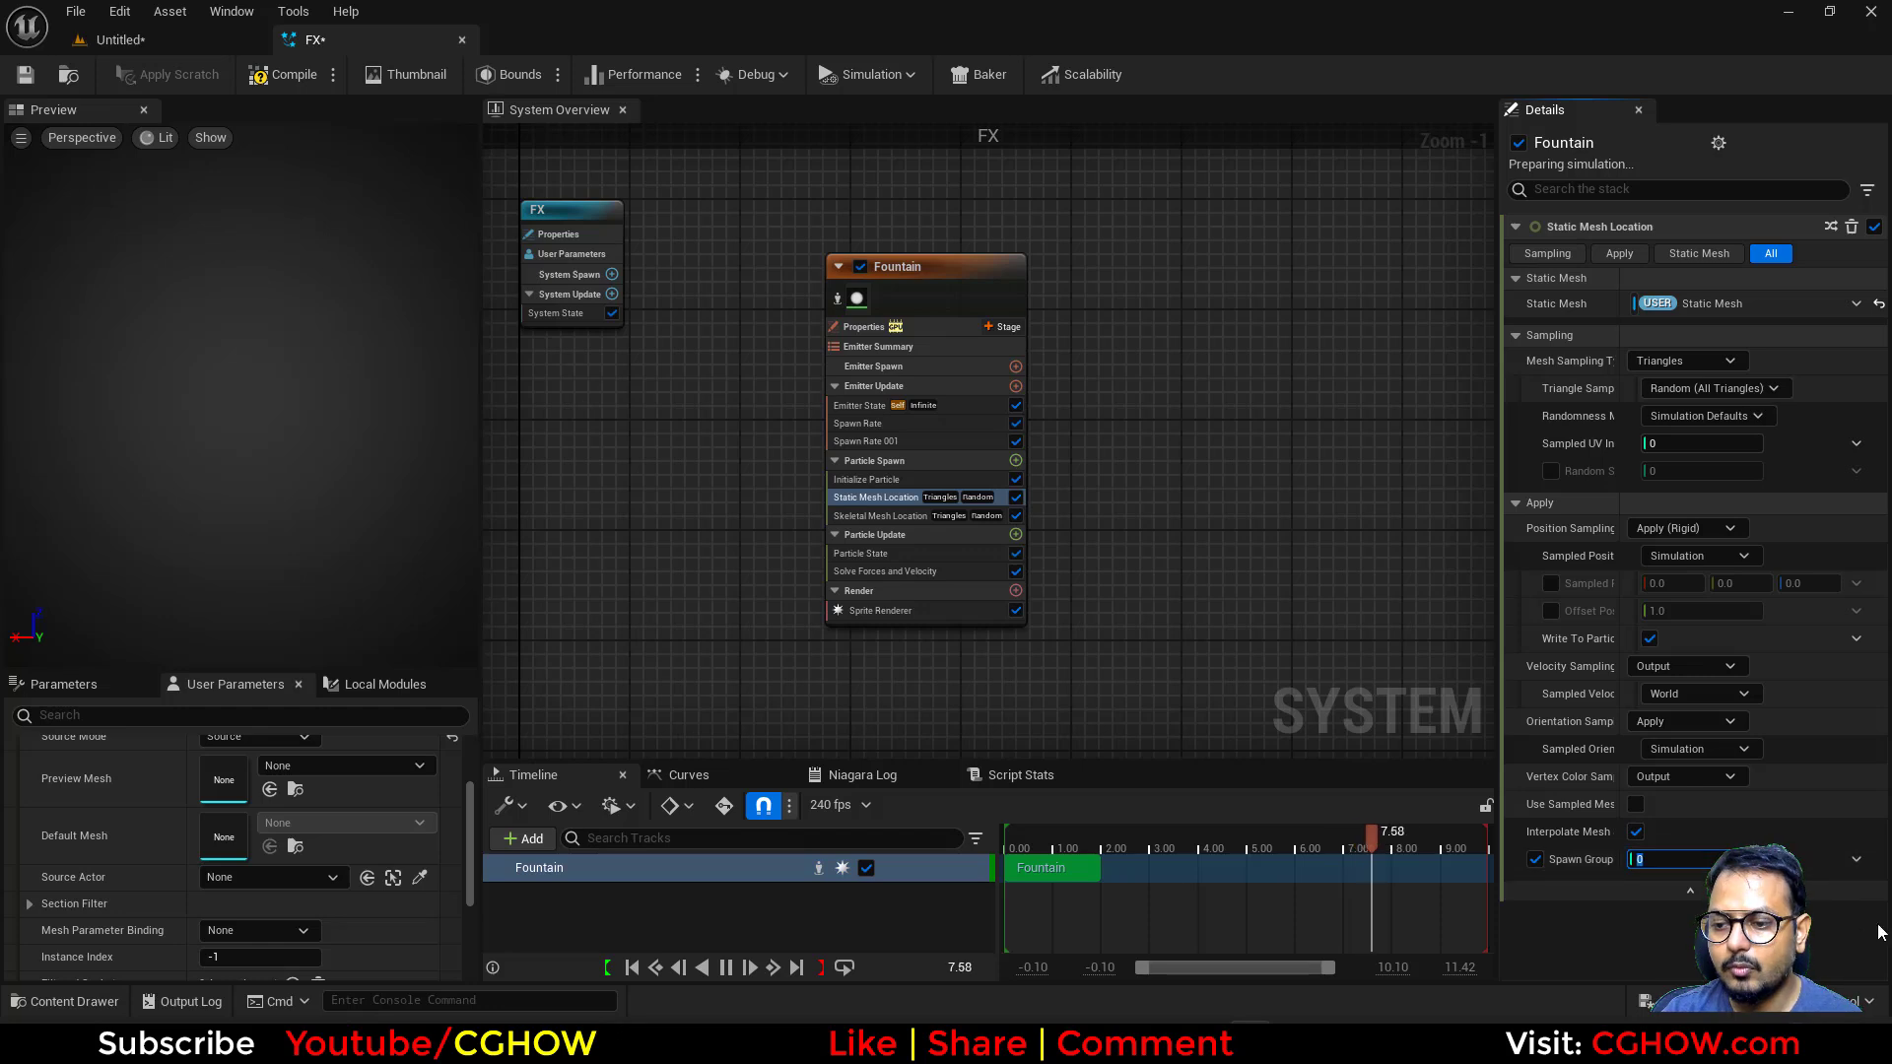
Check in the level which meshes the FX system's particles spawn on
left_click(195, 50)
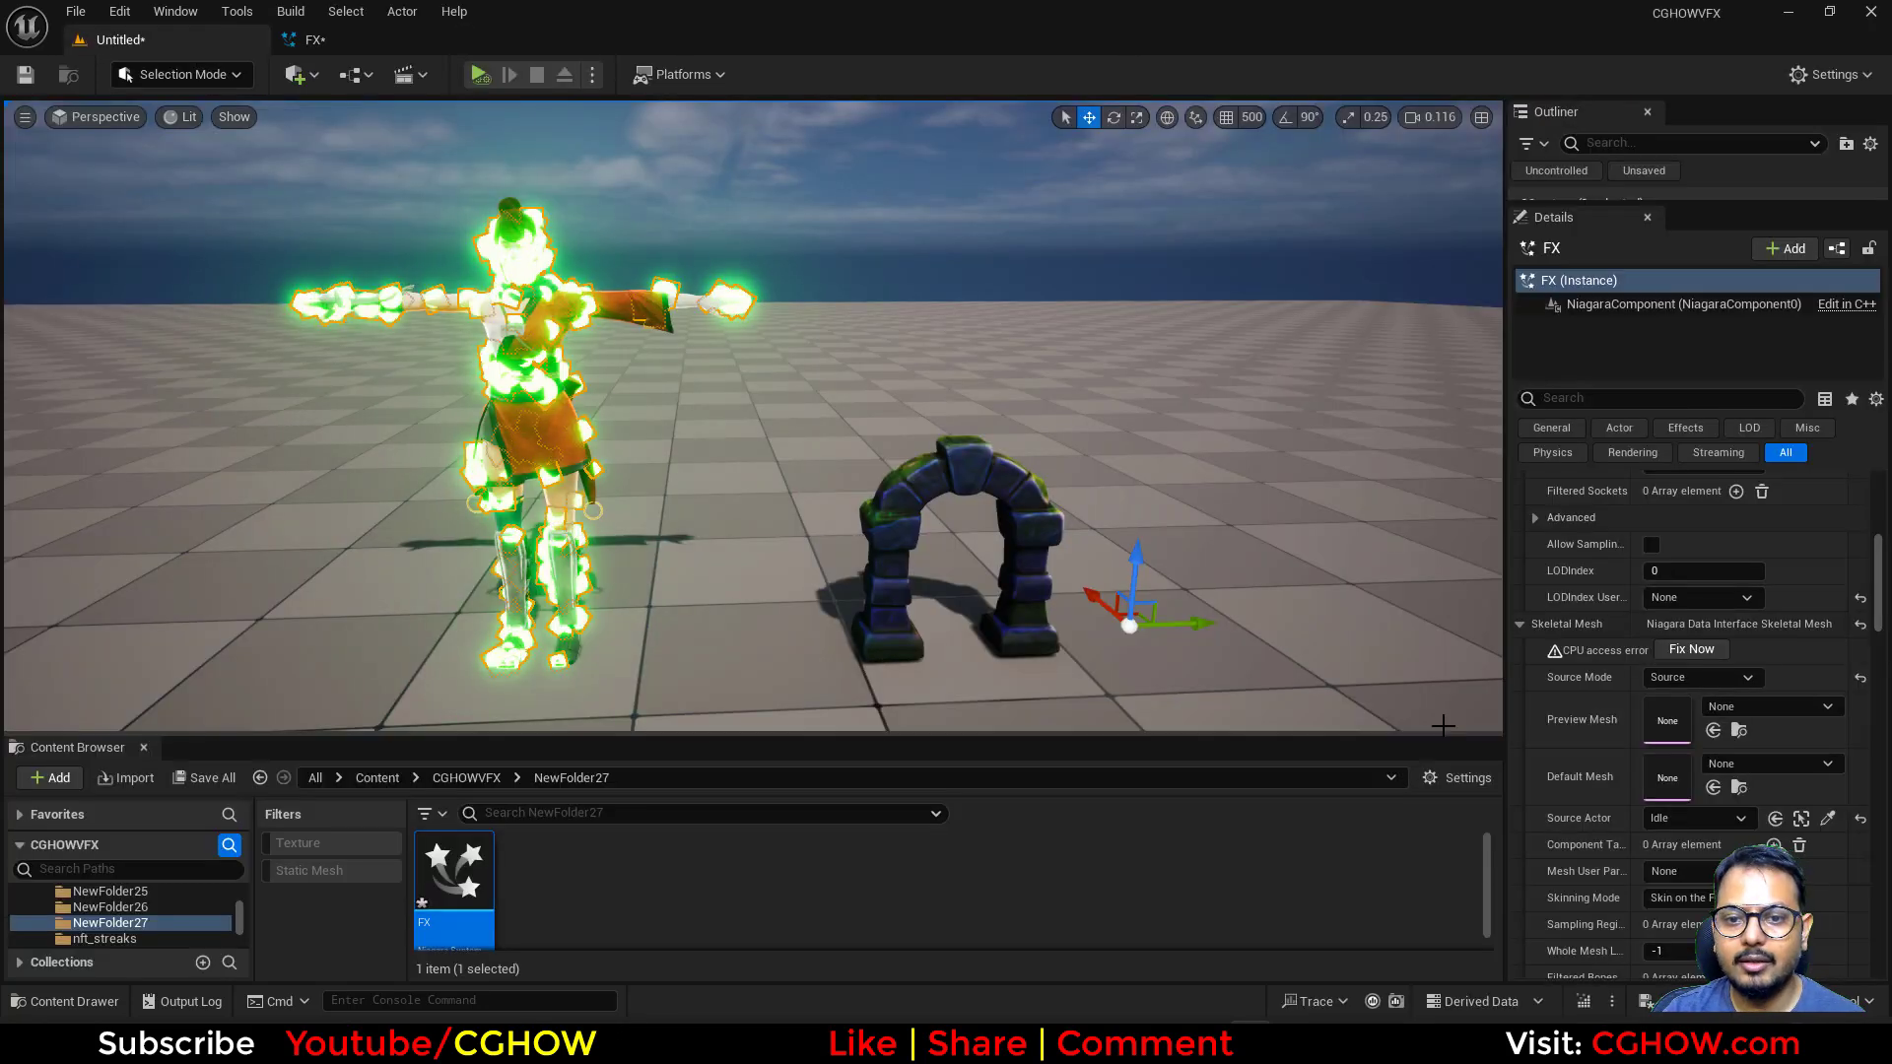
left_click(358, 45)
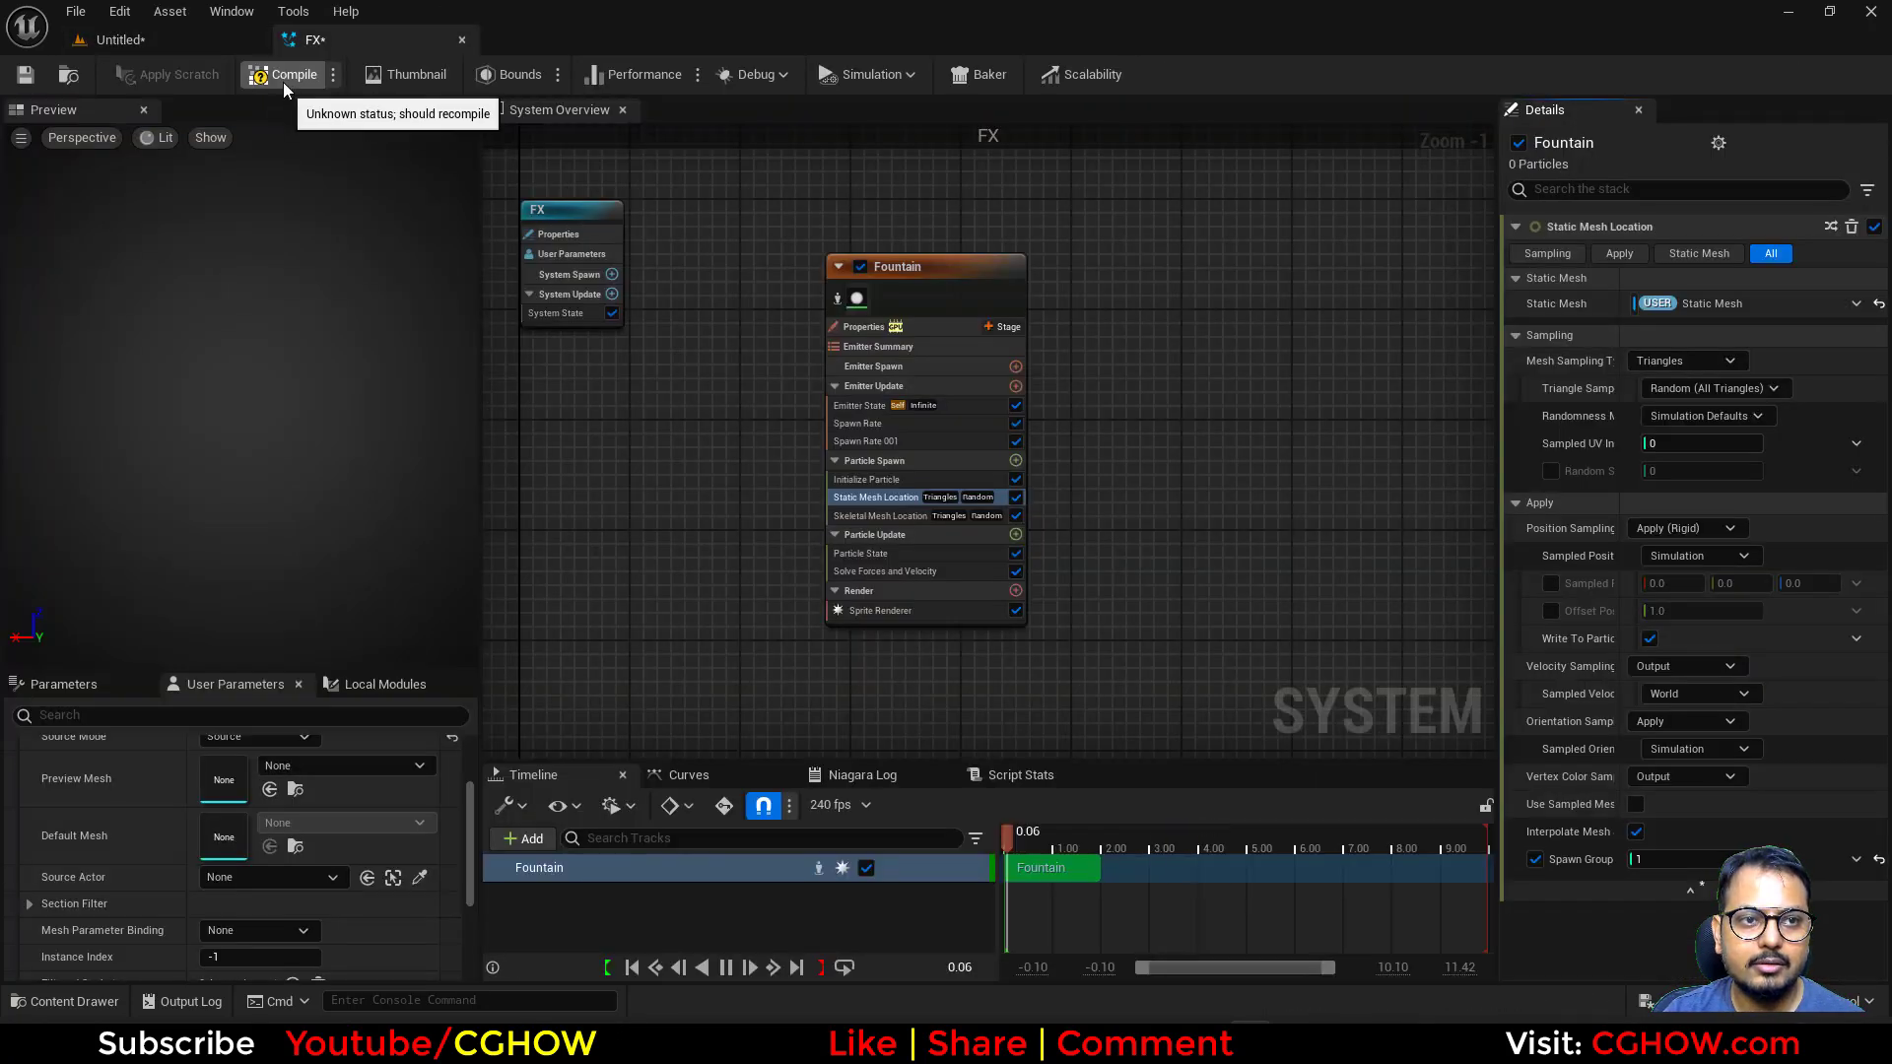
left_click(175, 39)
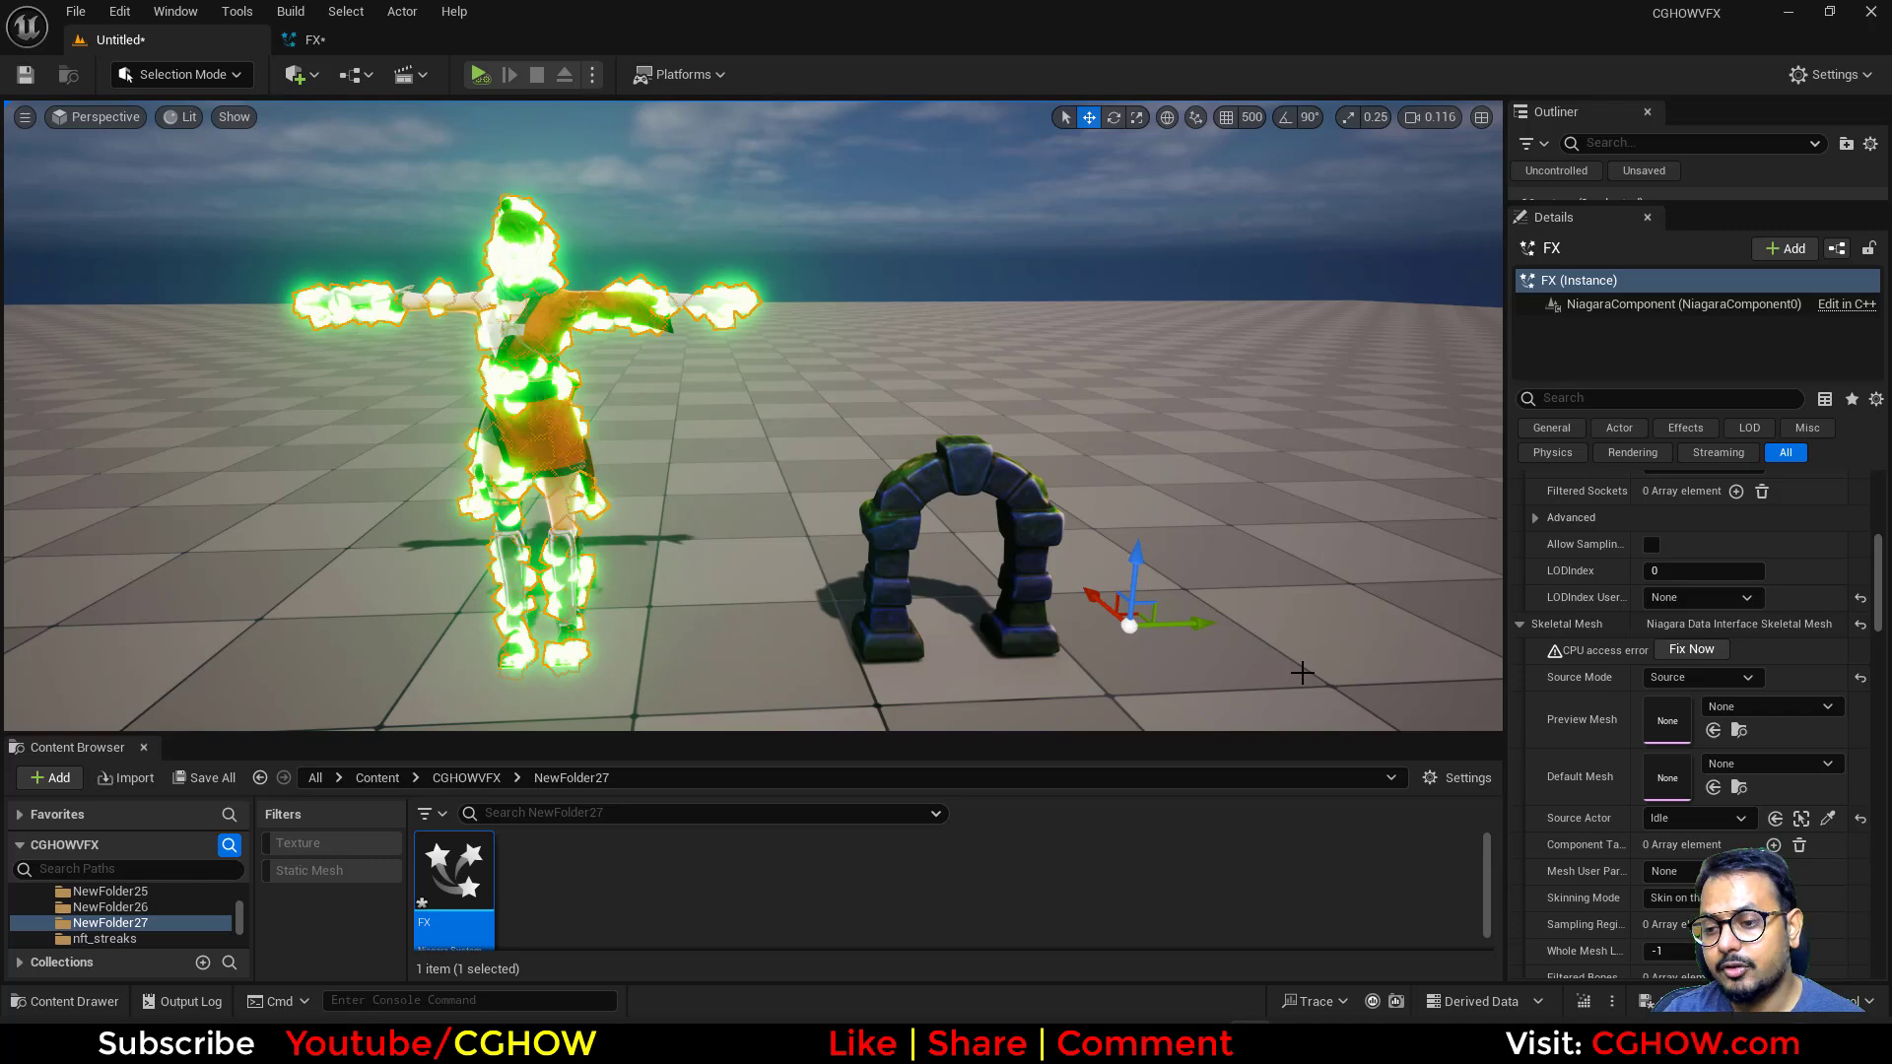
Turn off the Static Mesh Location module's Spawn Group Mask and try the Skeletal Mesh Location module's mask on and off
left_click(330, 37)
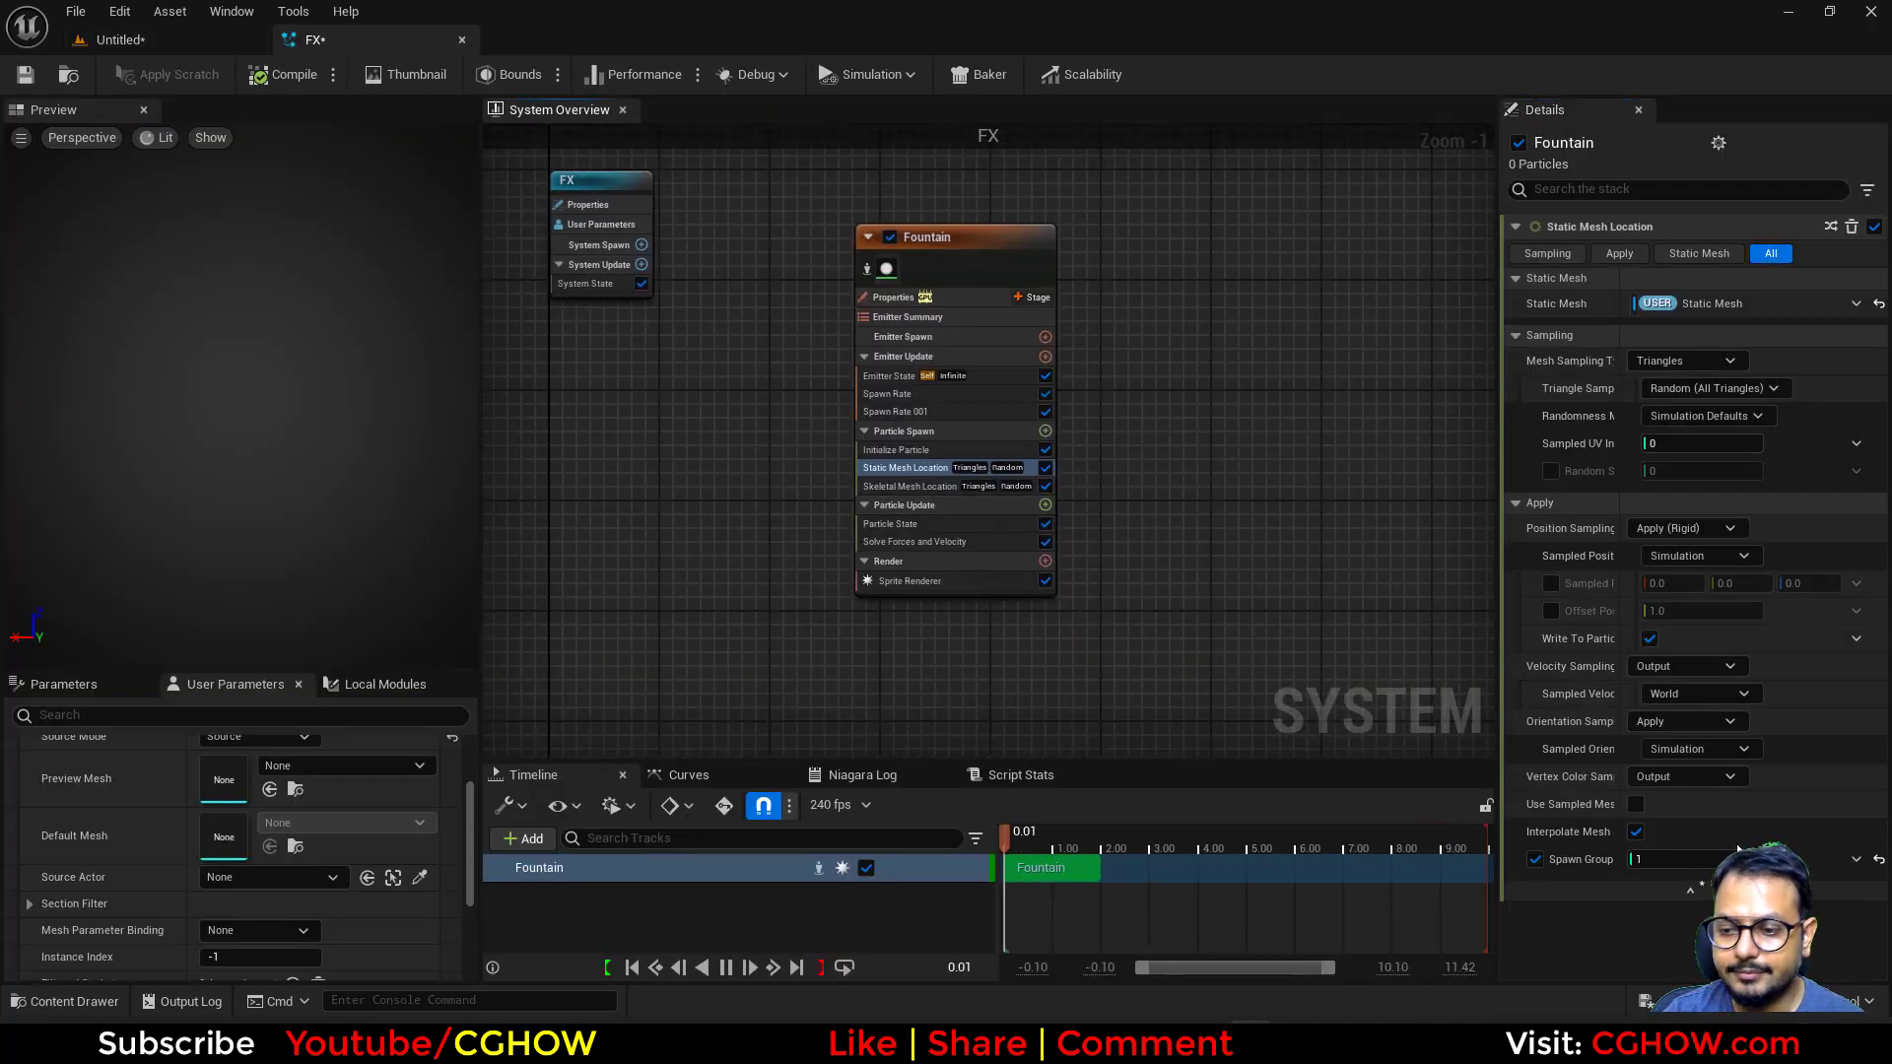
left_click(1535, 861)
left_click(887, 487)
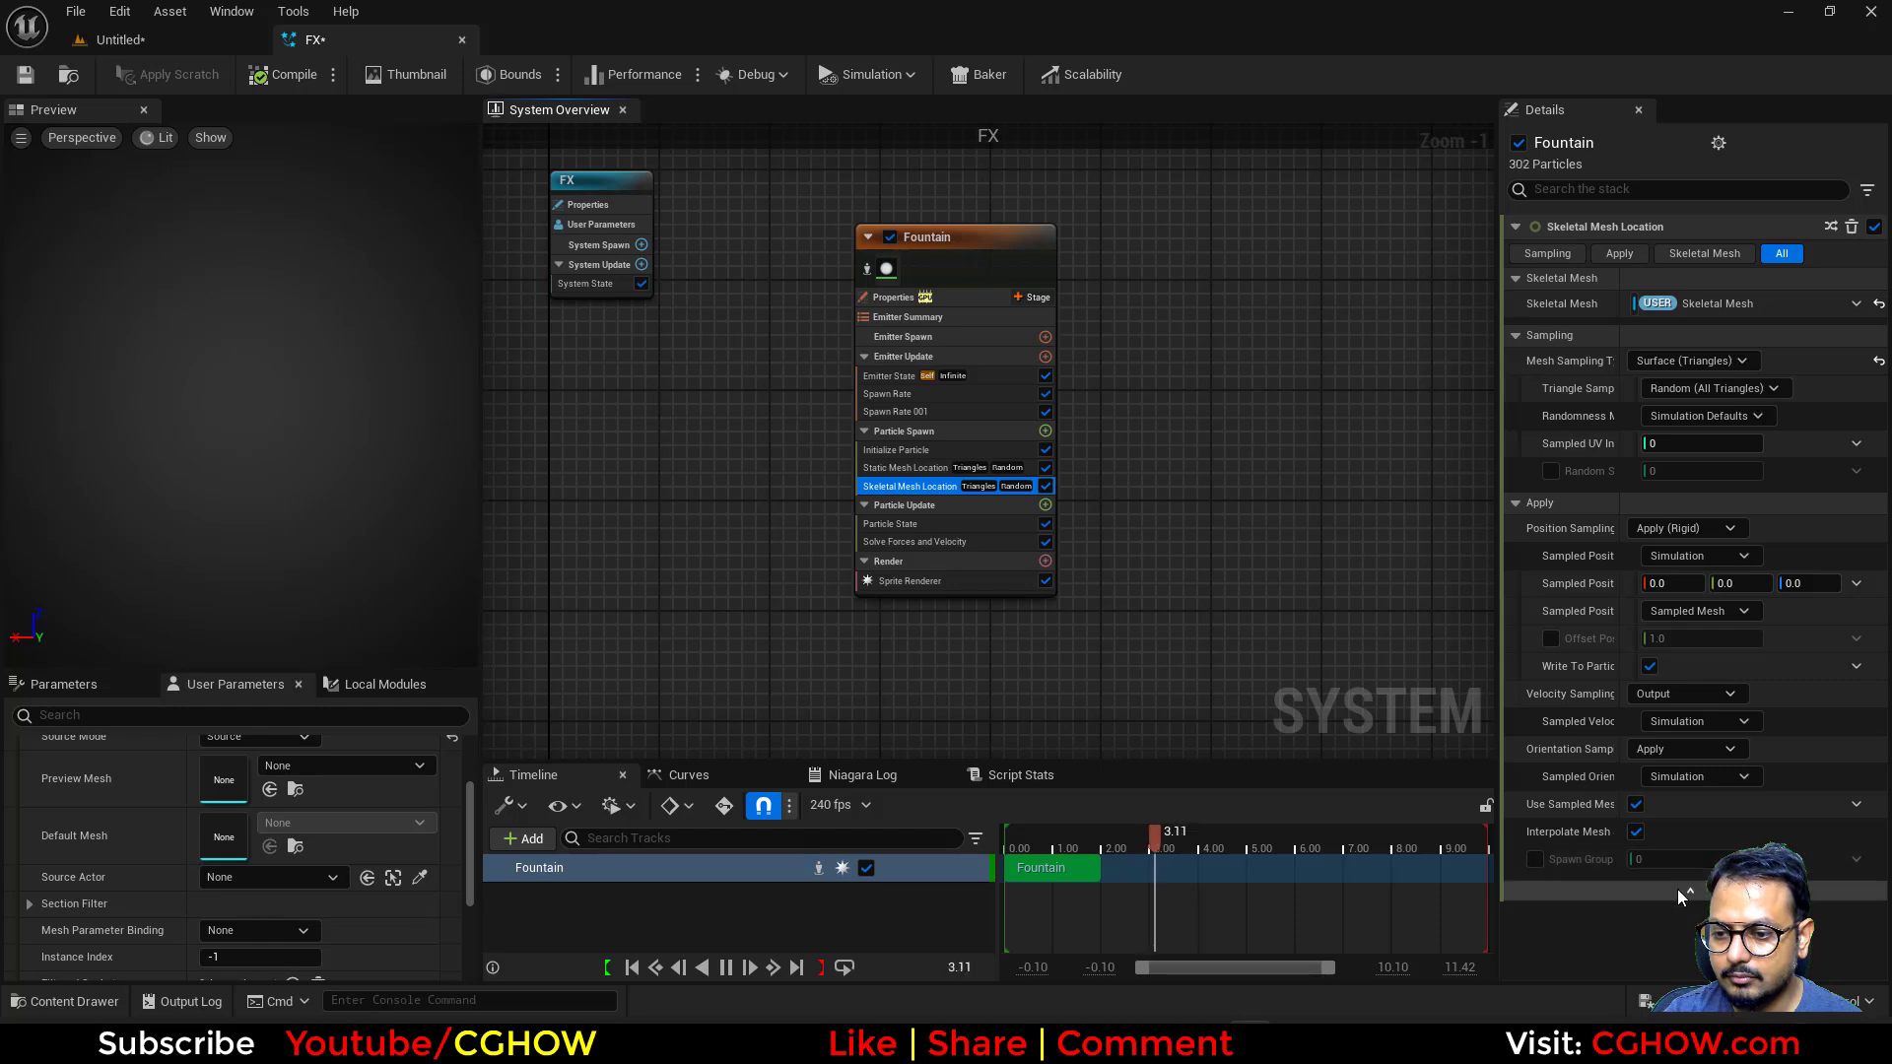
left_click(1534, 859)
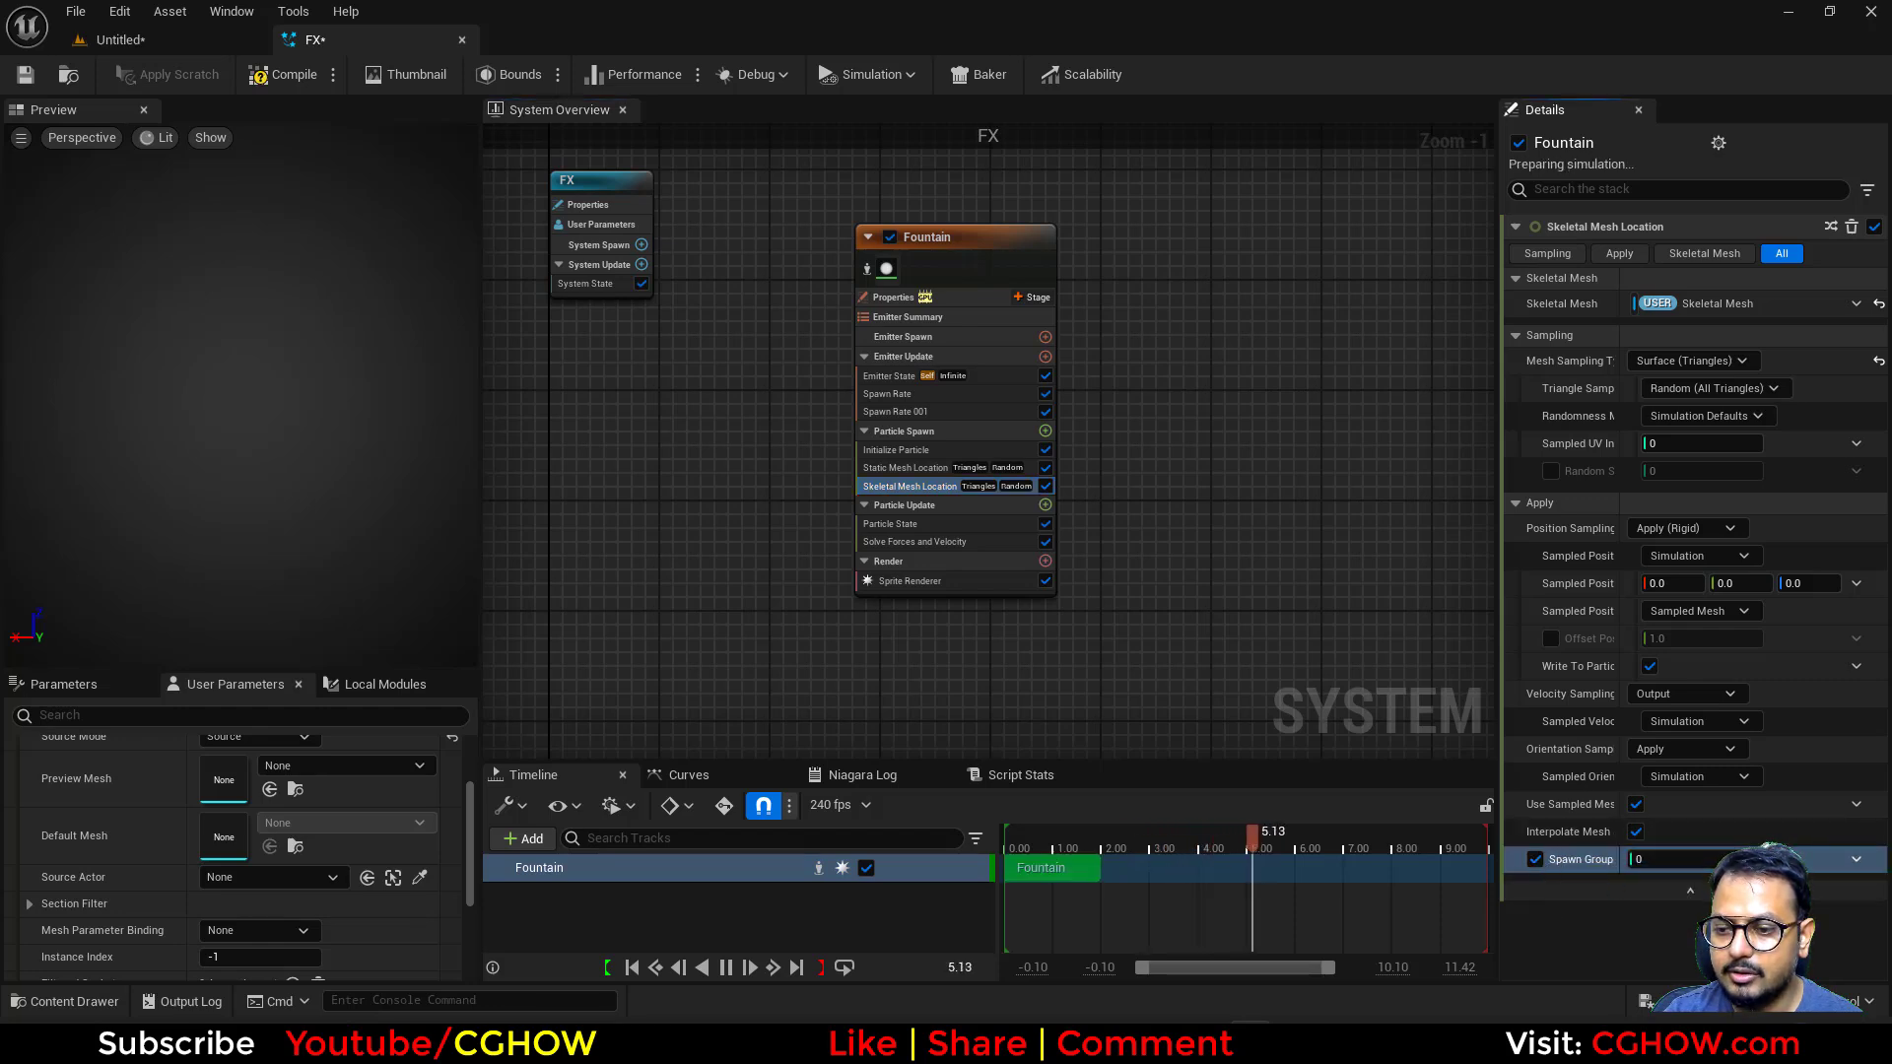
left_click(1534, 860)
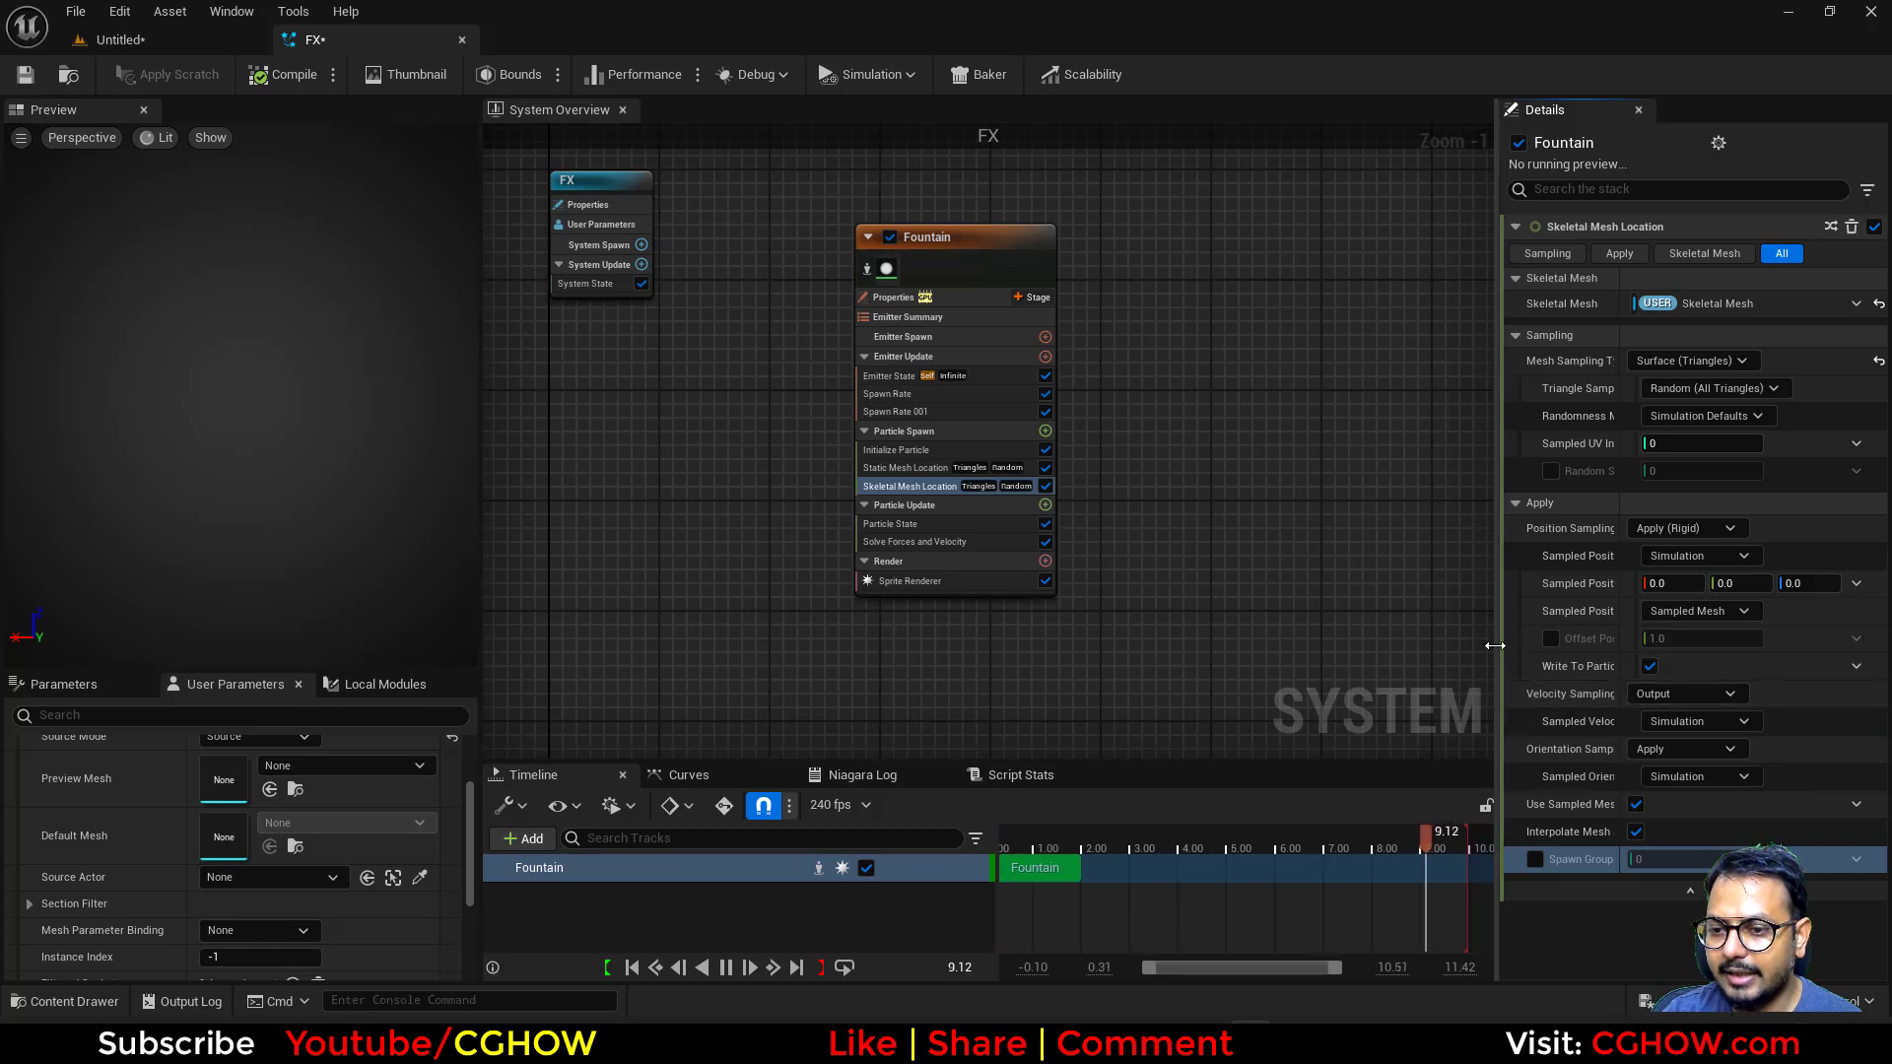
Set Position Sampling to Output in both the Skeletal Mesh Location and Static Mesh Location modules
left_click_drag(1499, 689, 1272, 690)
left_click(1502, 530)
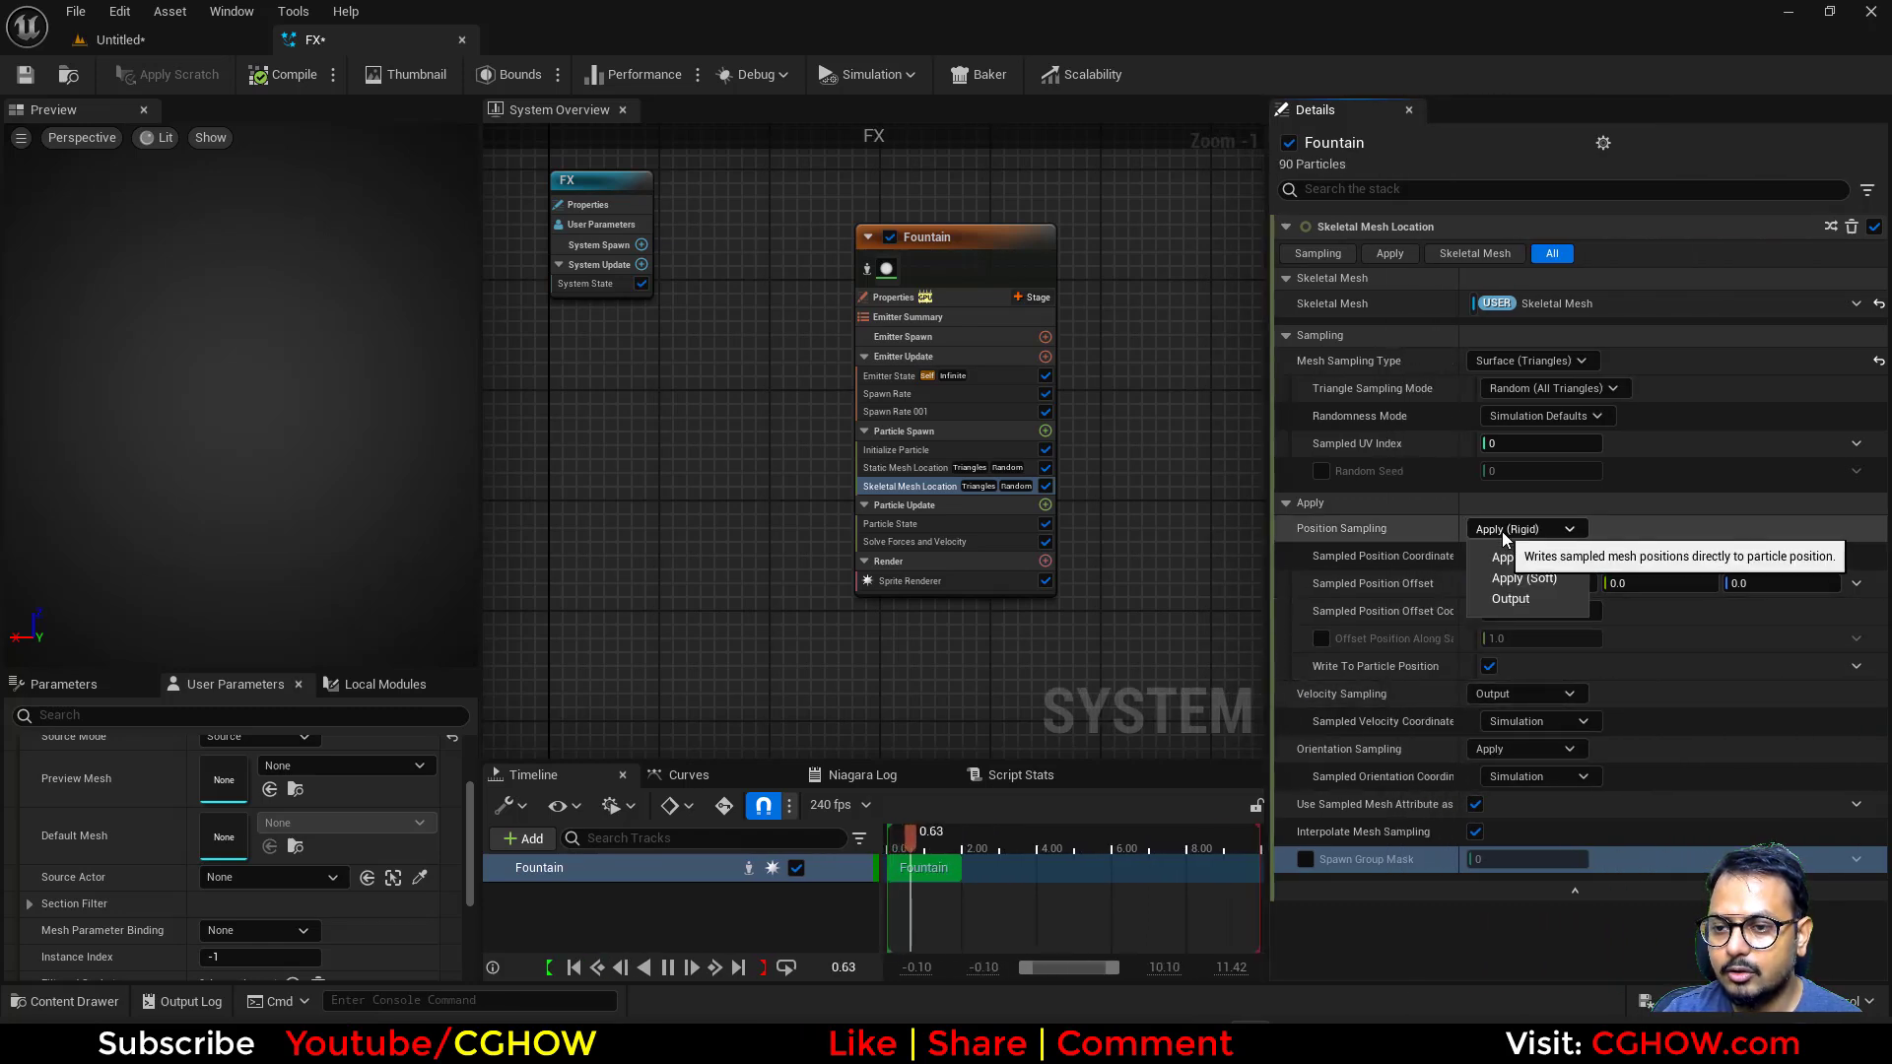
left_click(1508, 599)
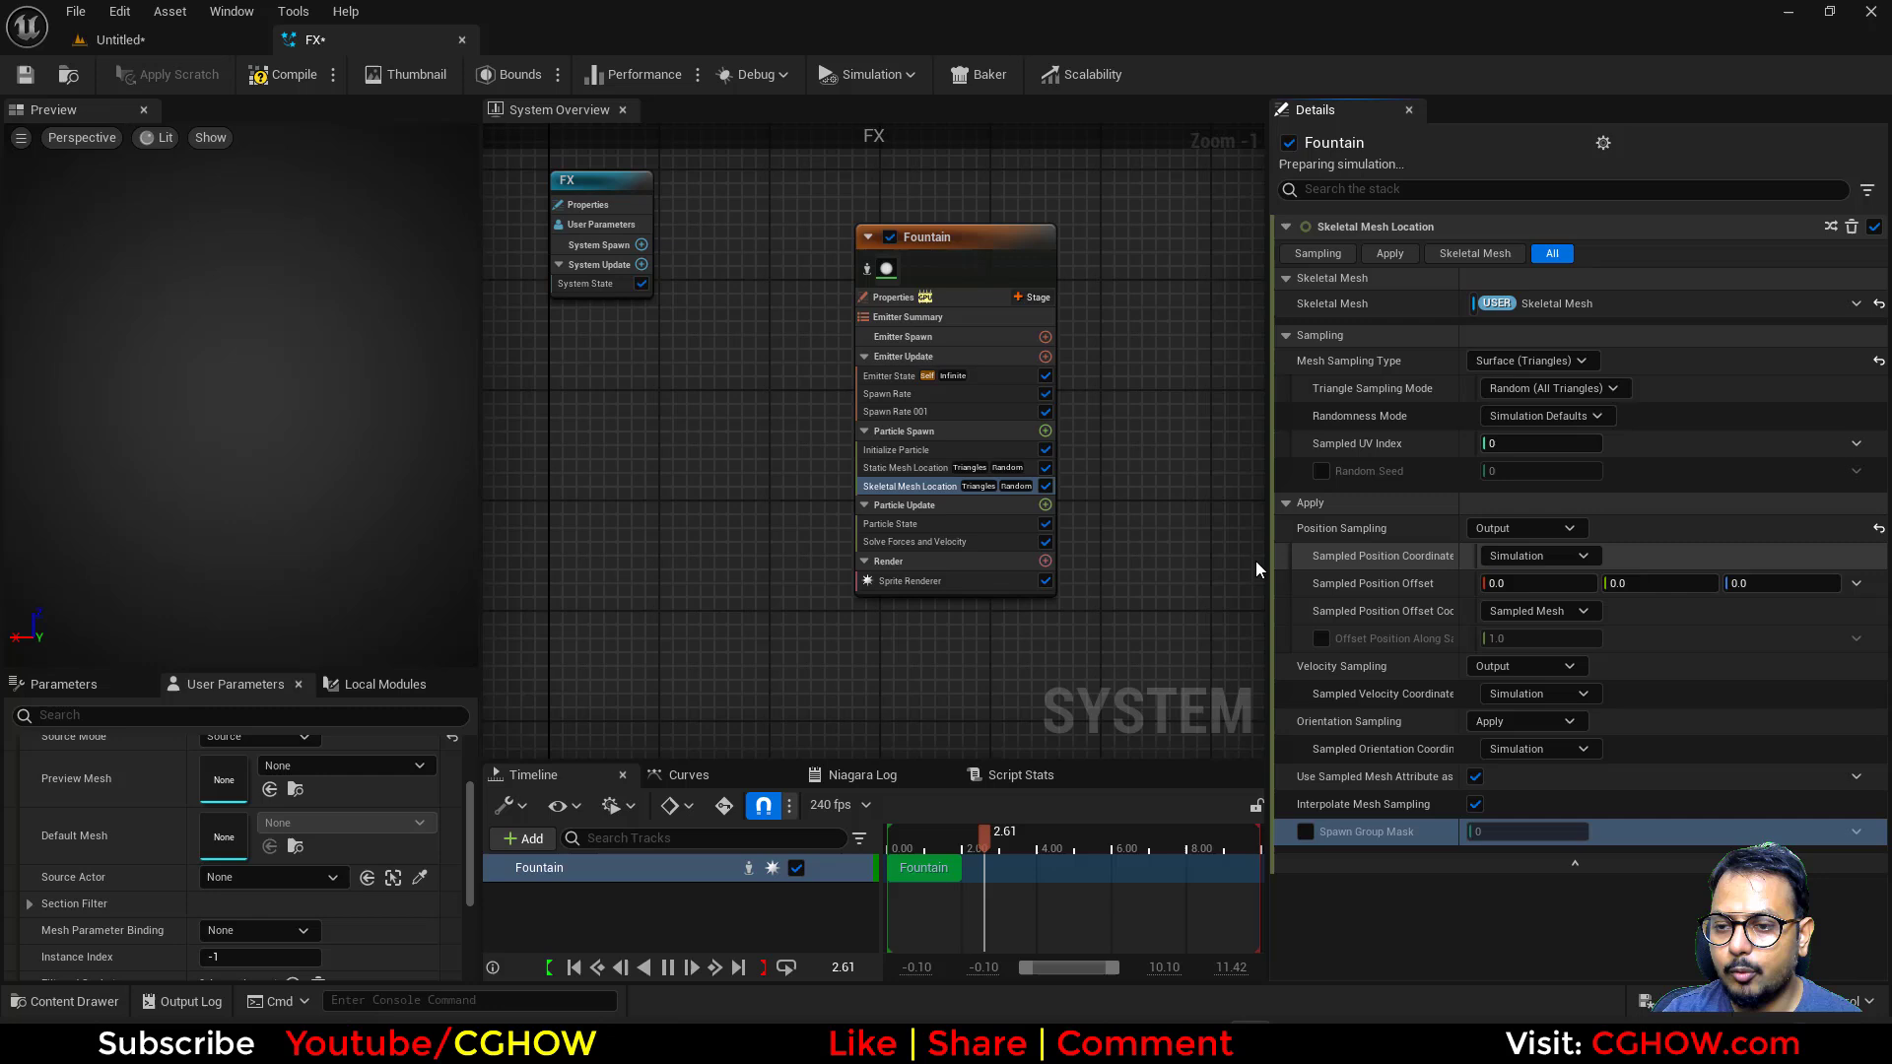
left_click(897, 470)
left_click(1546, 532)
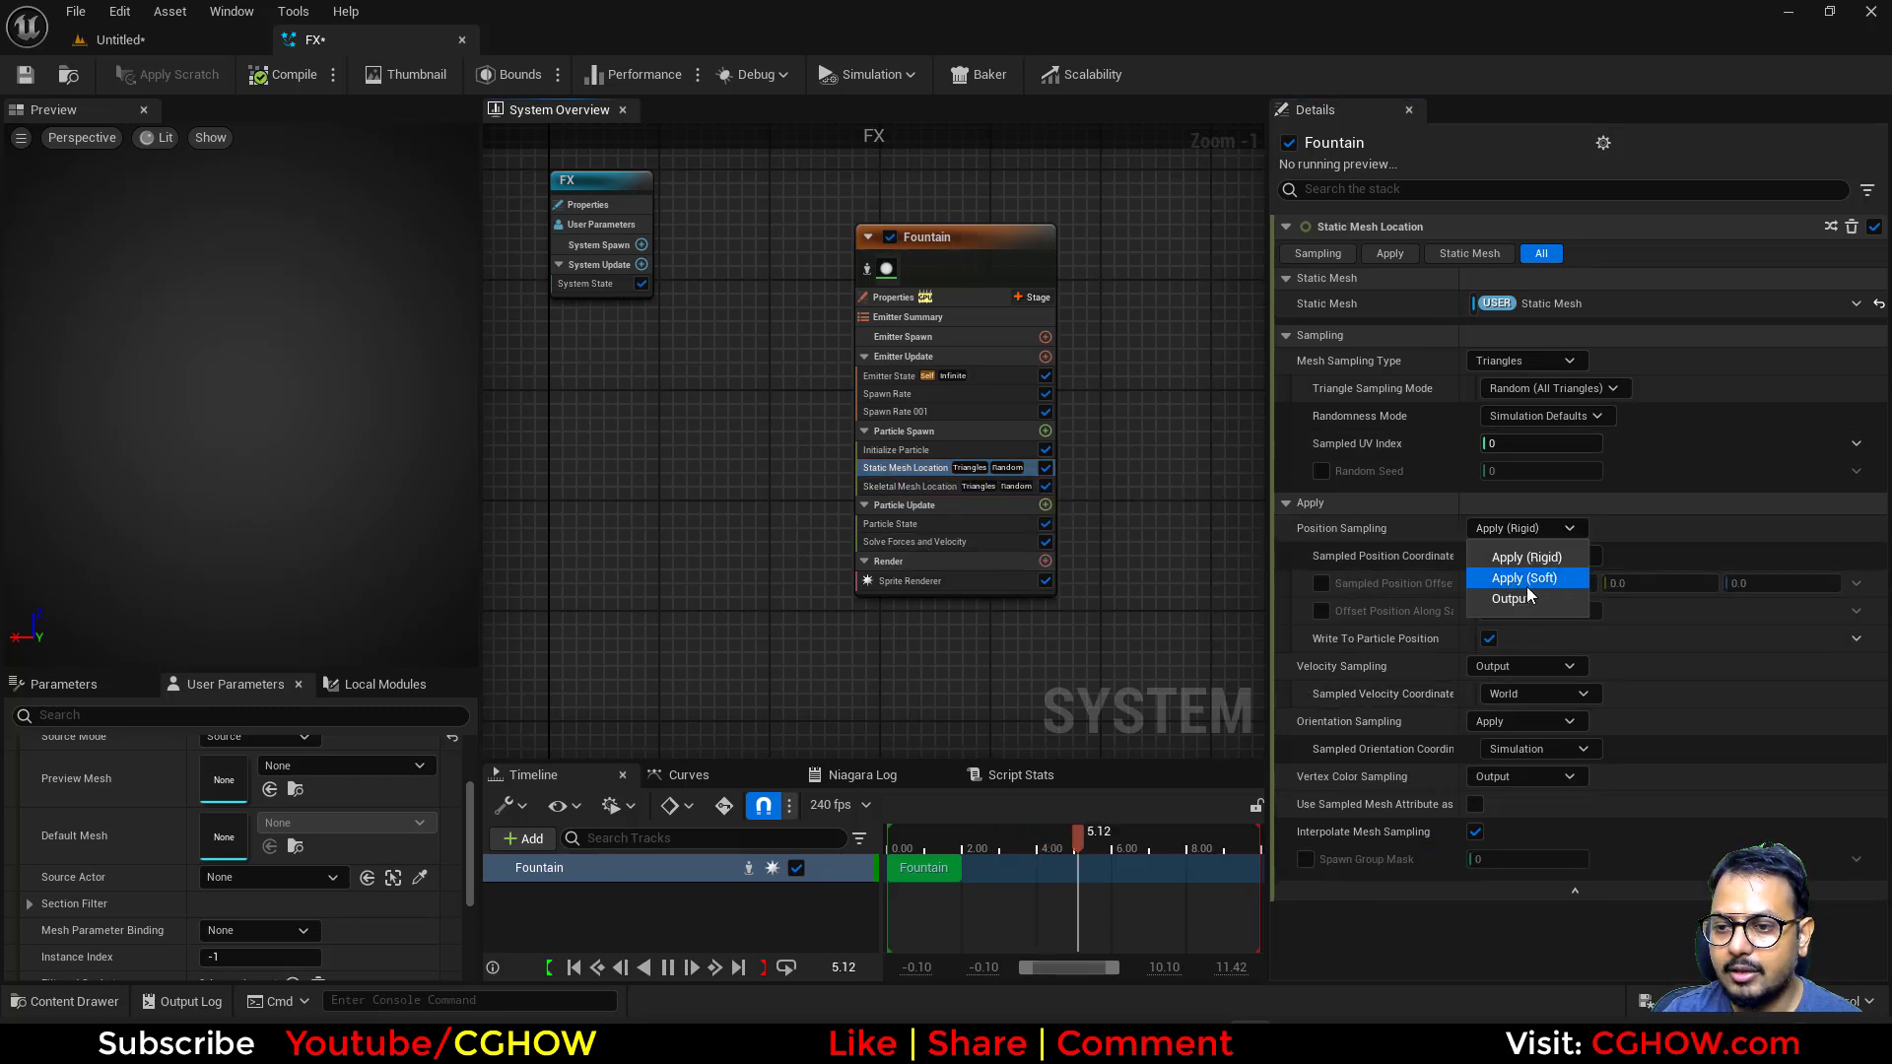
left_click(1508, 599)
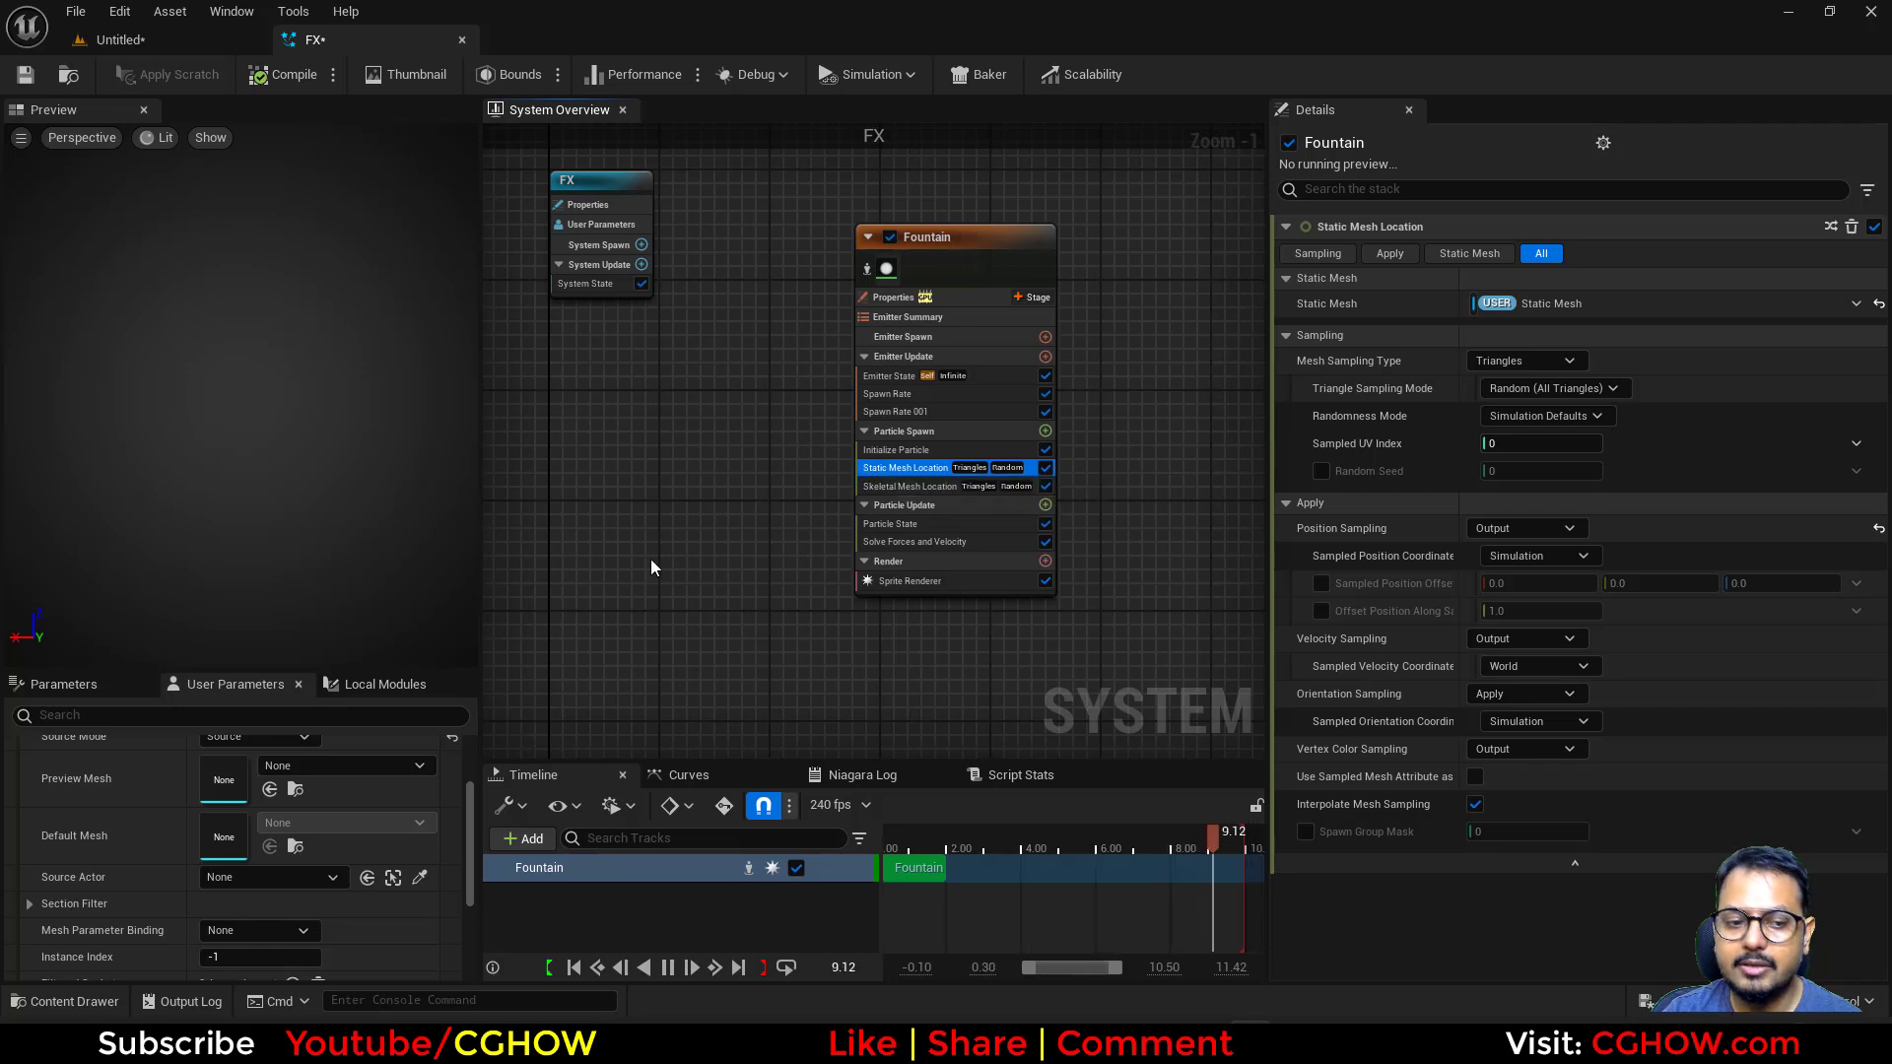
Find the particles' Position attribute and add it as a Set Position module after Skeletal Mesh Location in Particle Spawn
left_click(89, 684)
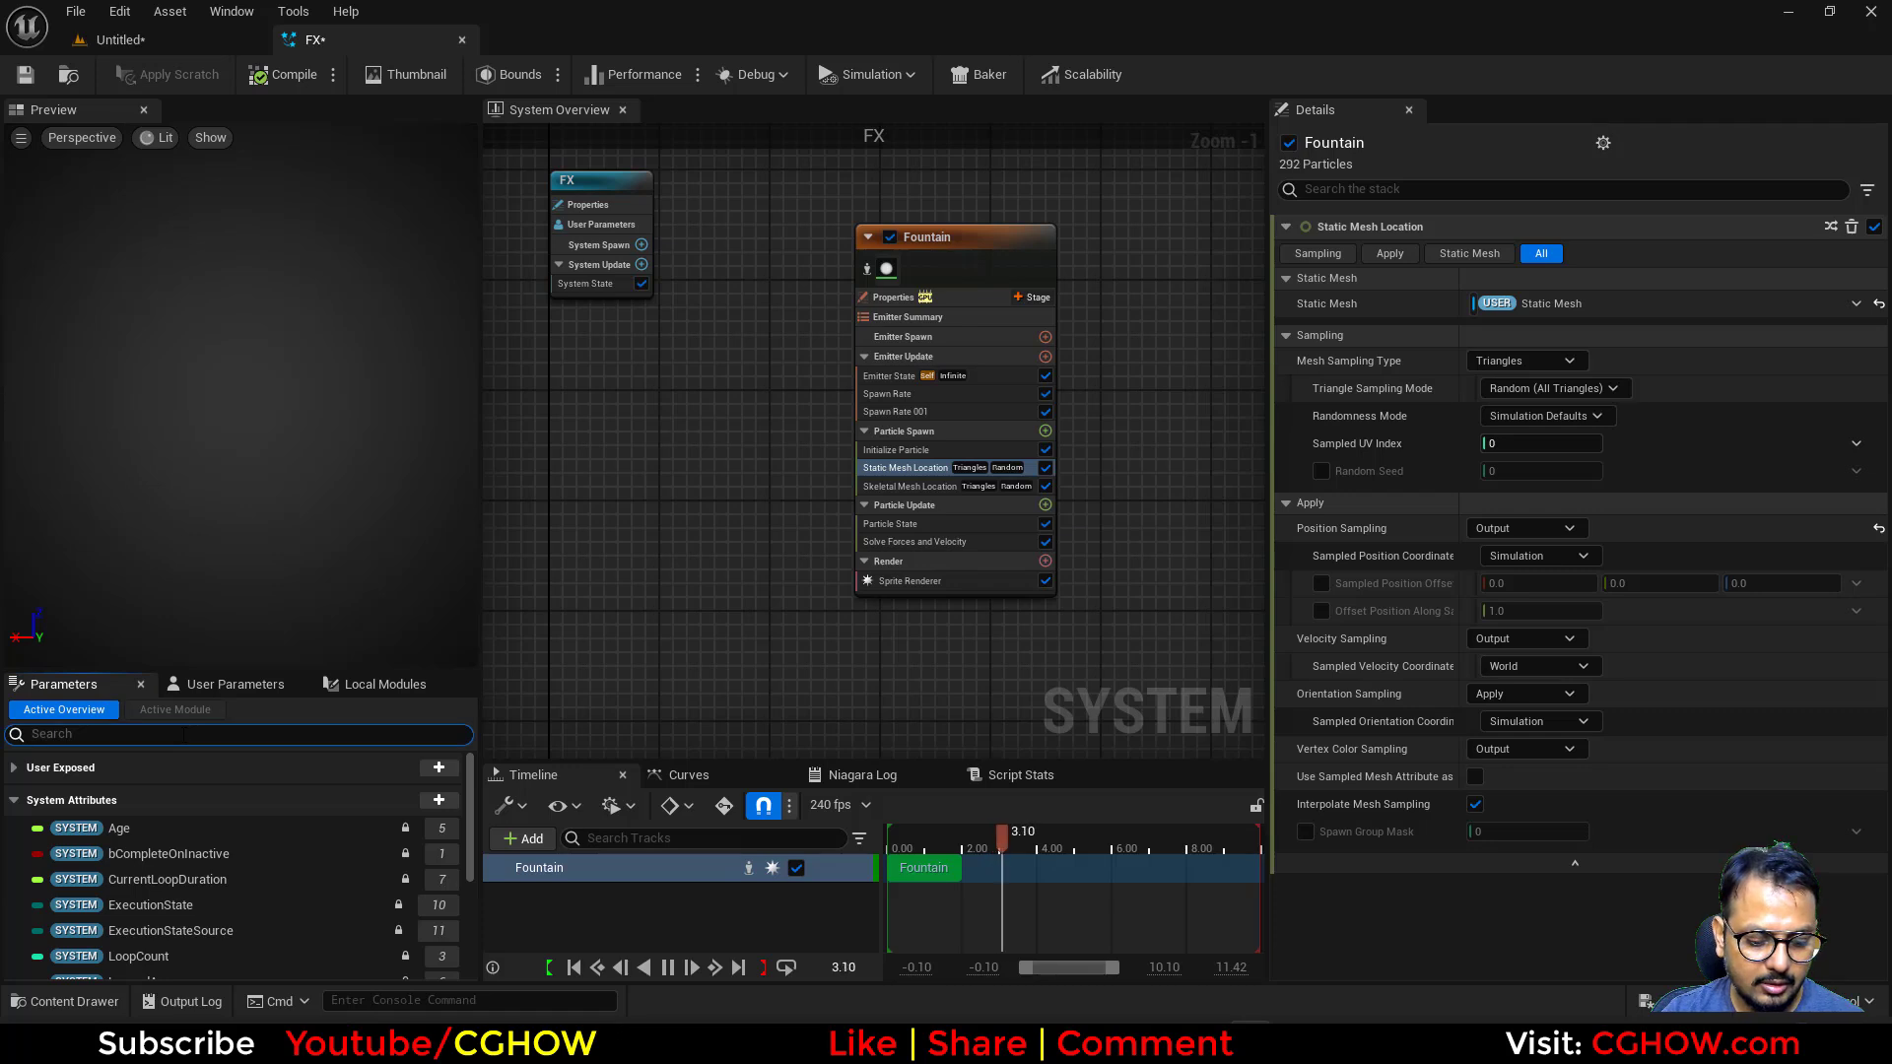
type("pos")
left_click_drag(158, 799, 961, 495)
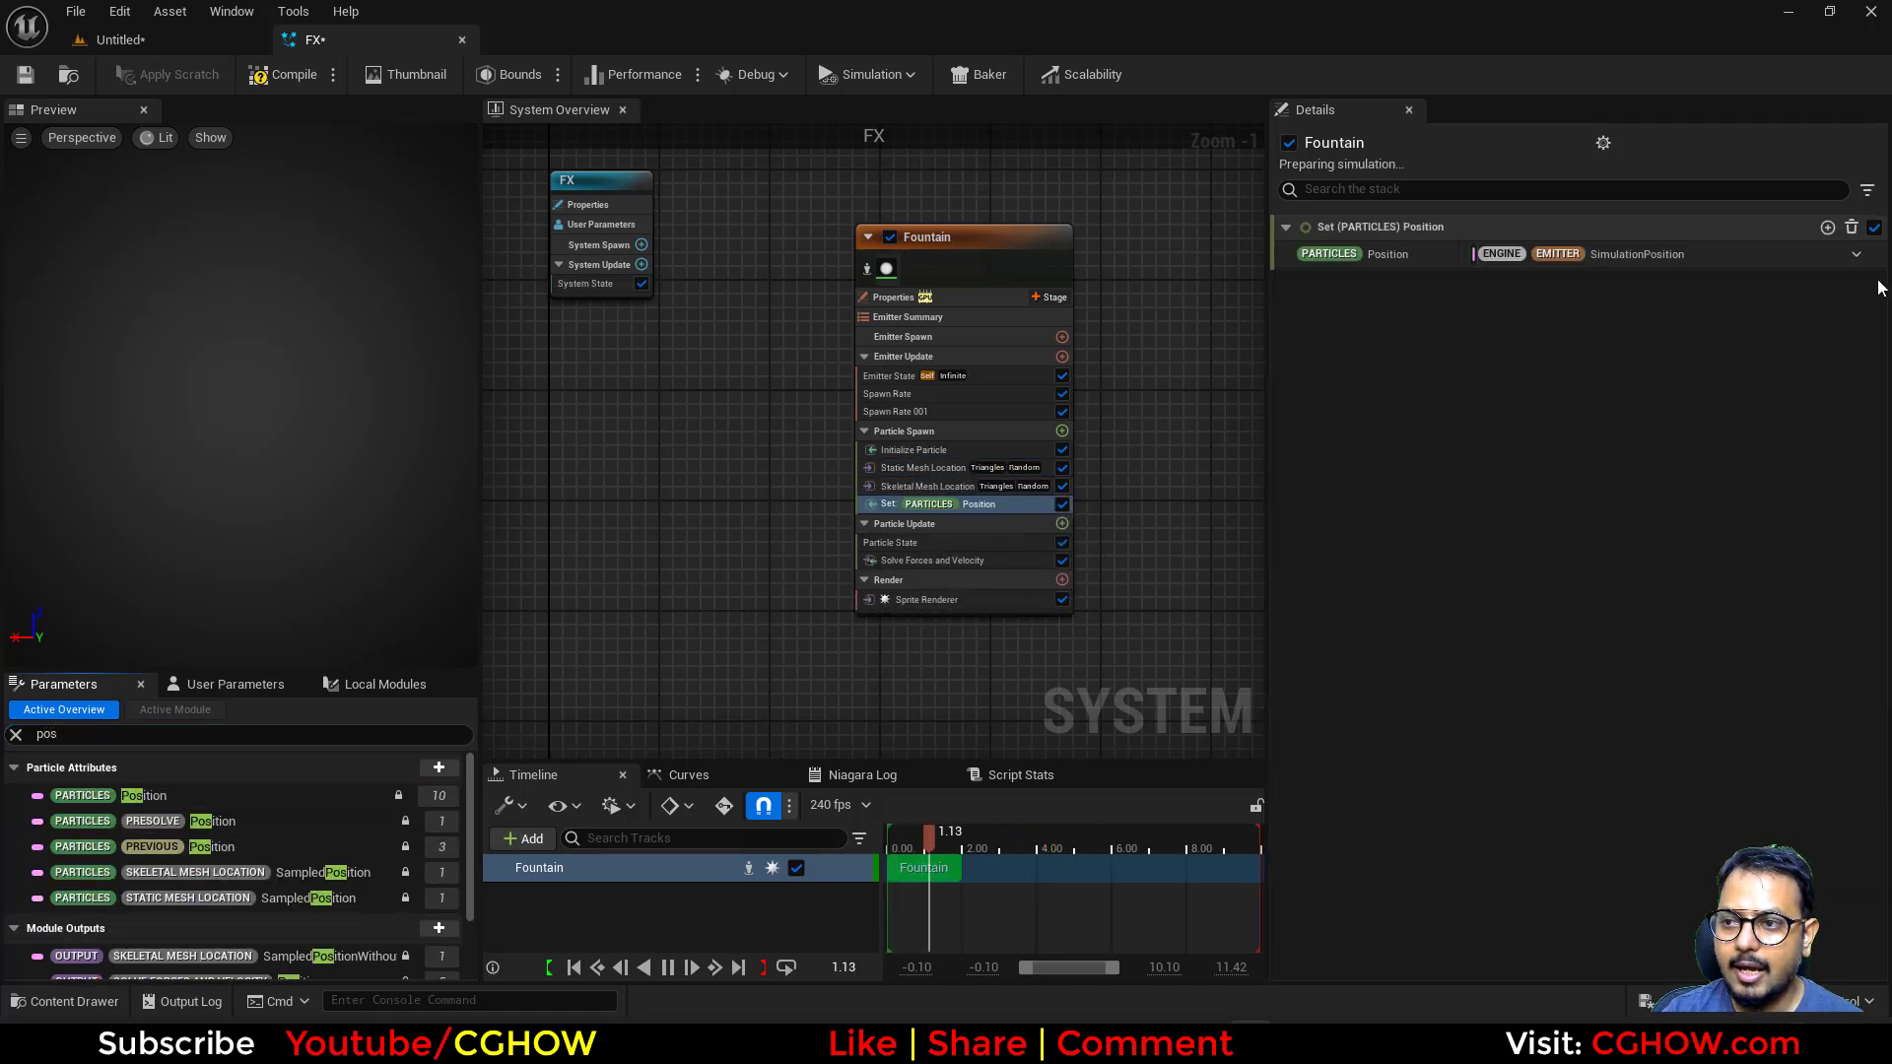
Drive the particle Position with Lerp Position, using Static Mesh Location SampledPosition as A and Skeletal Mesh Location SampledPosition as B
left_click(1857, 256)
type("ler")
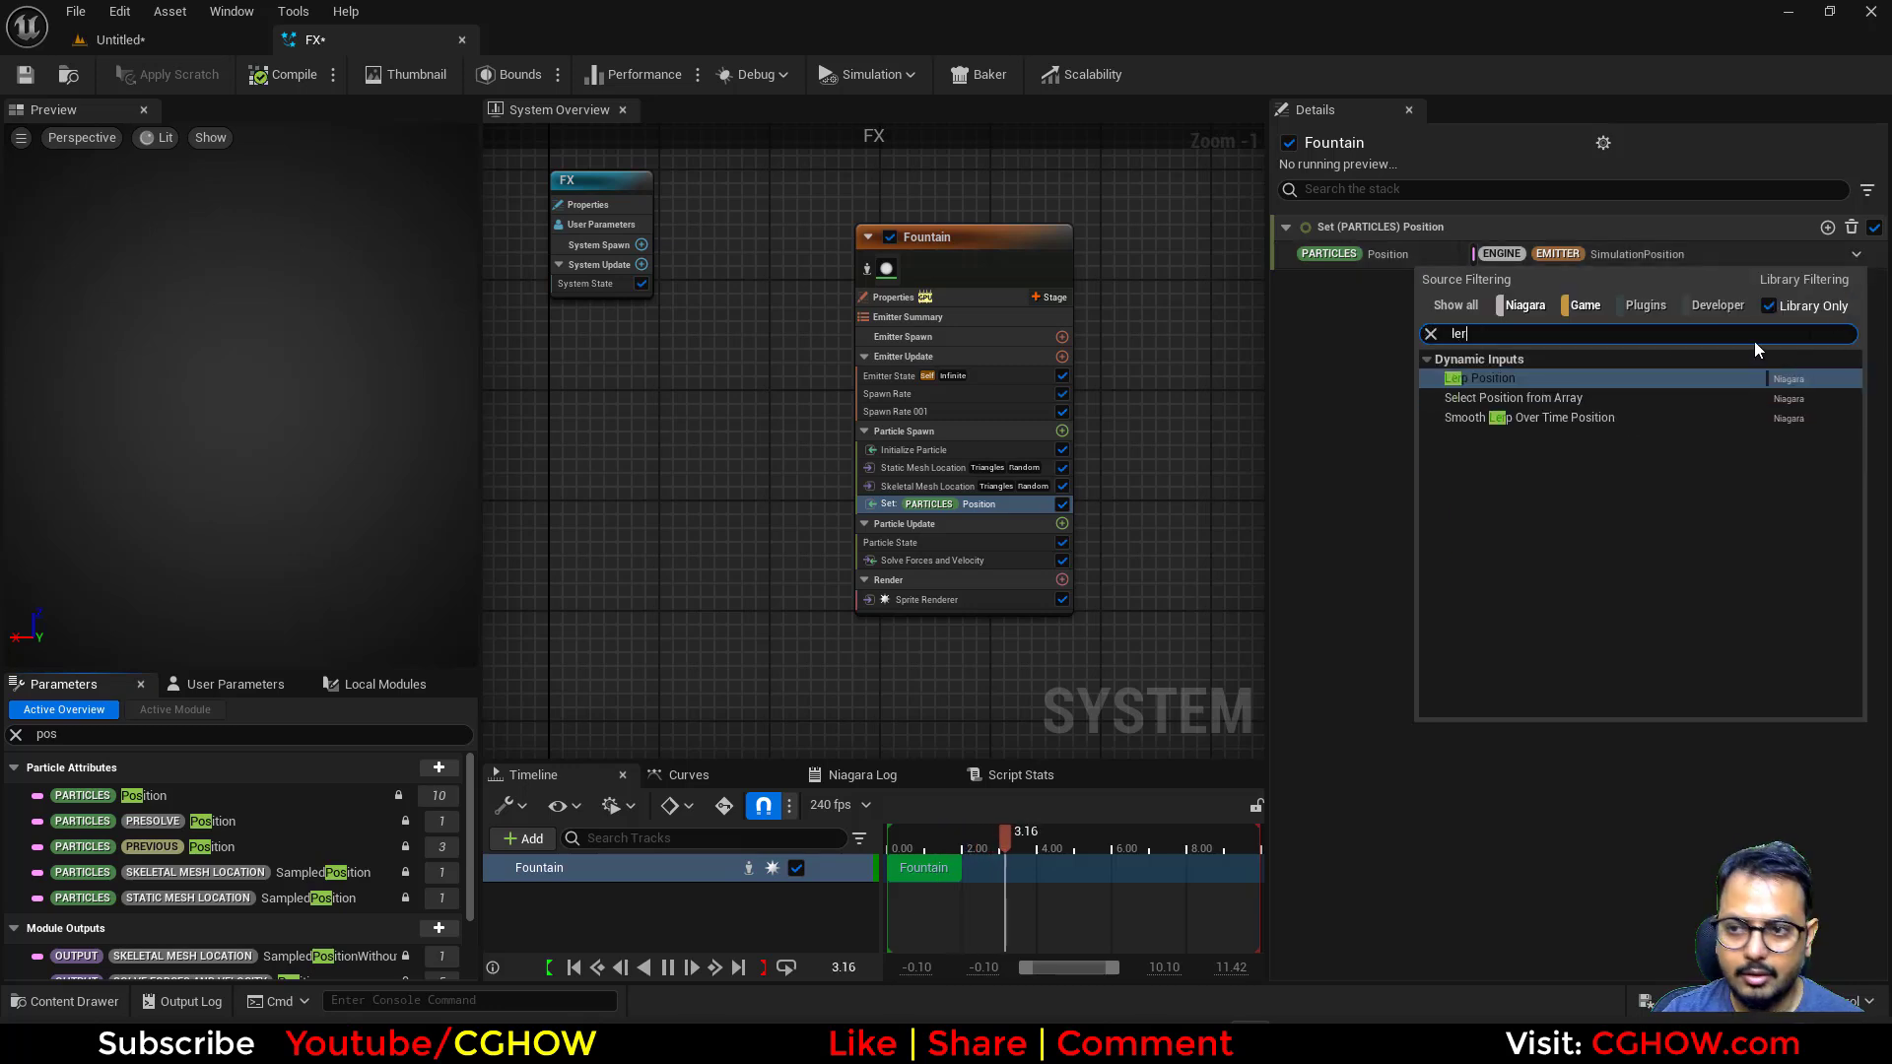
left_click(1479, 381)
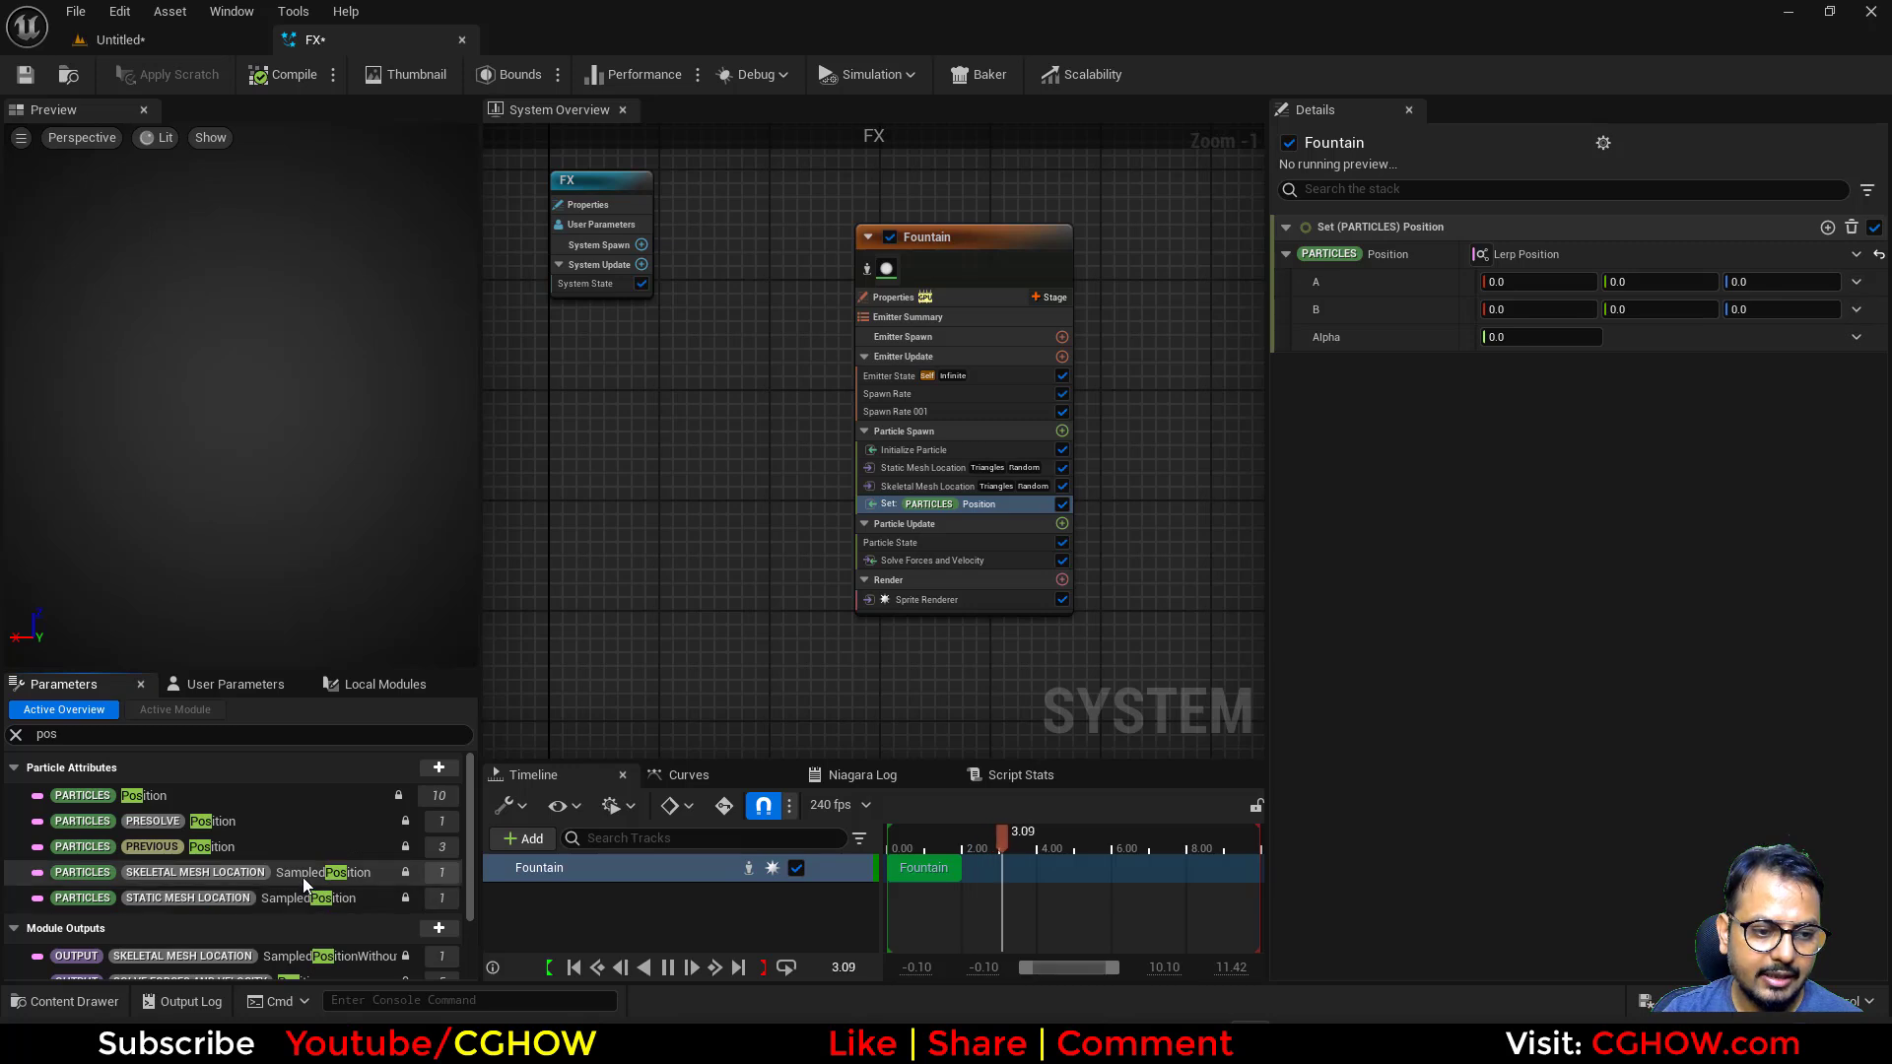
left_click_drag(306, 898, 1591, 280)
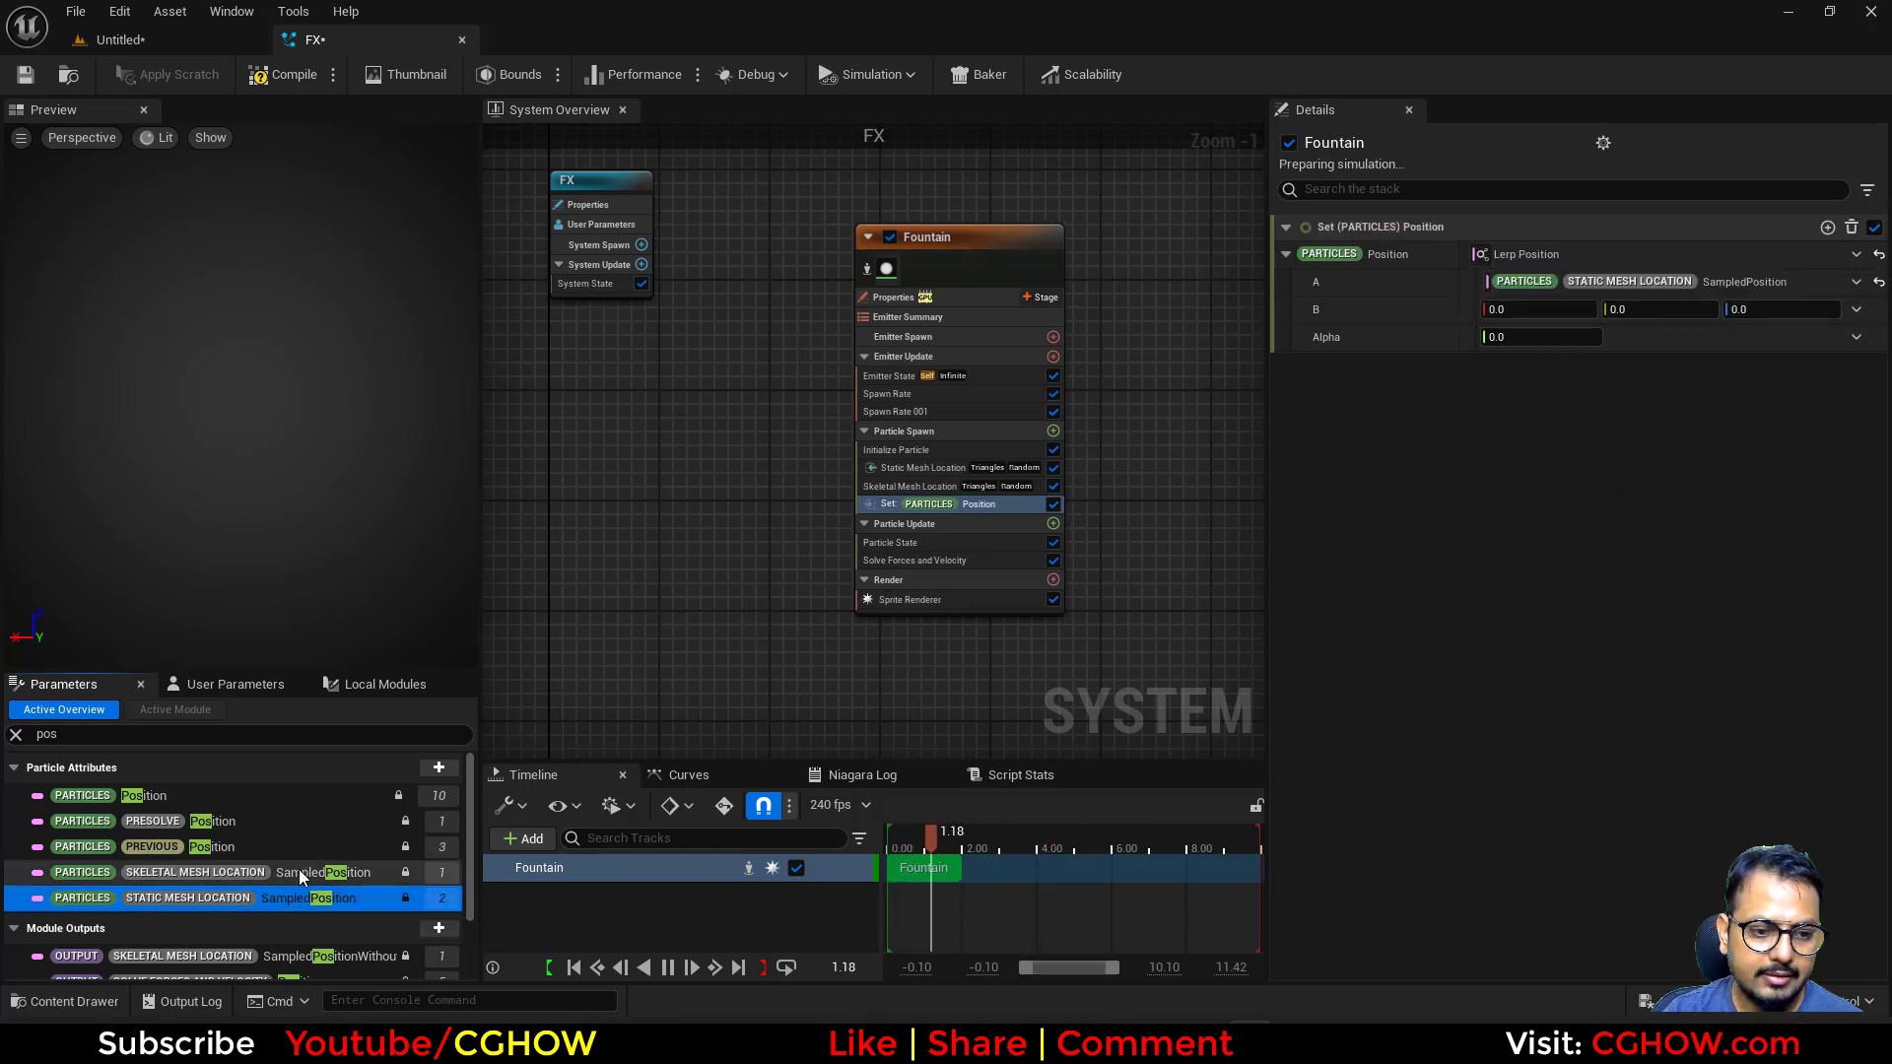
left_click_drag(304, 875, 1594, 305)
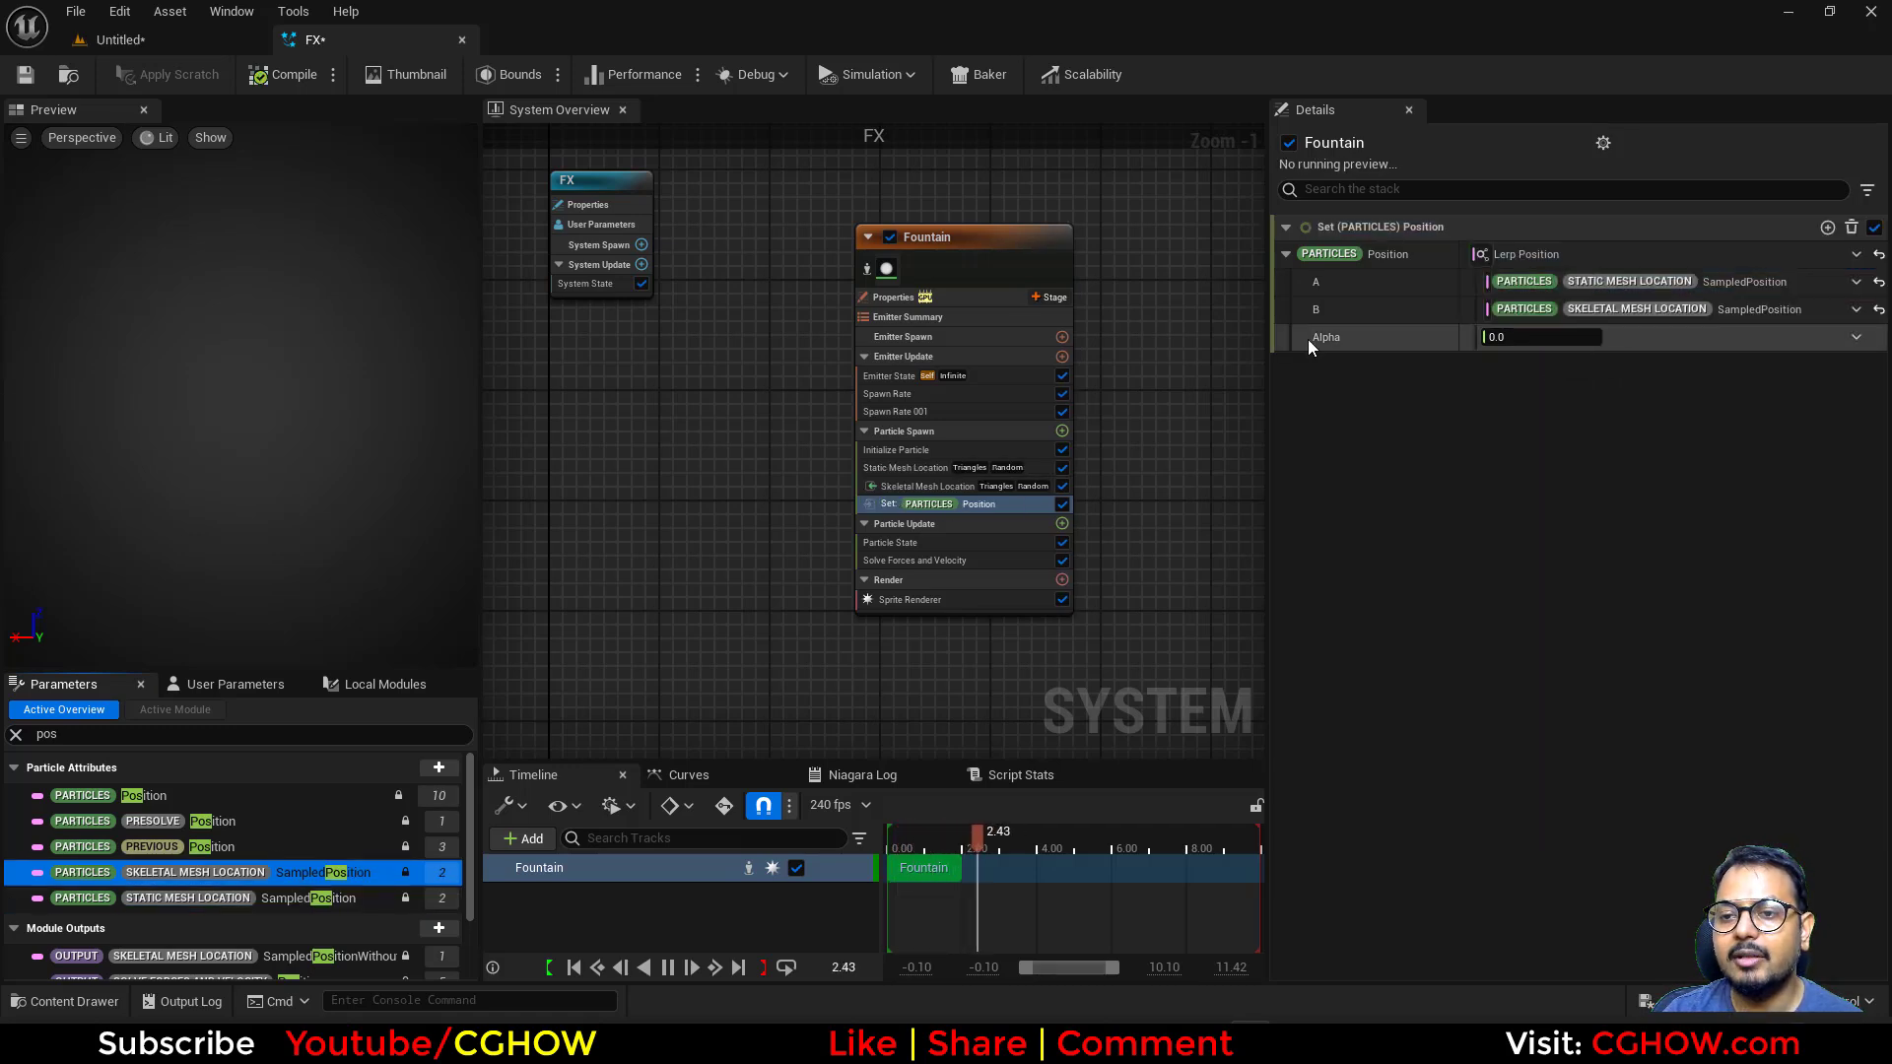
Set the Lerp Position's Alpha to 1 and compare the particles in the level before and after the change
left_click(215, 38)
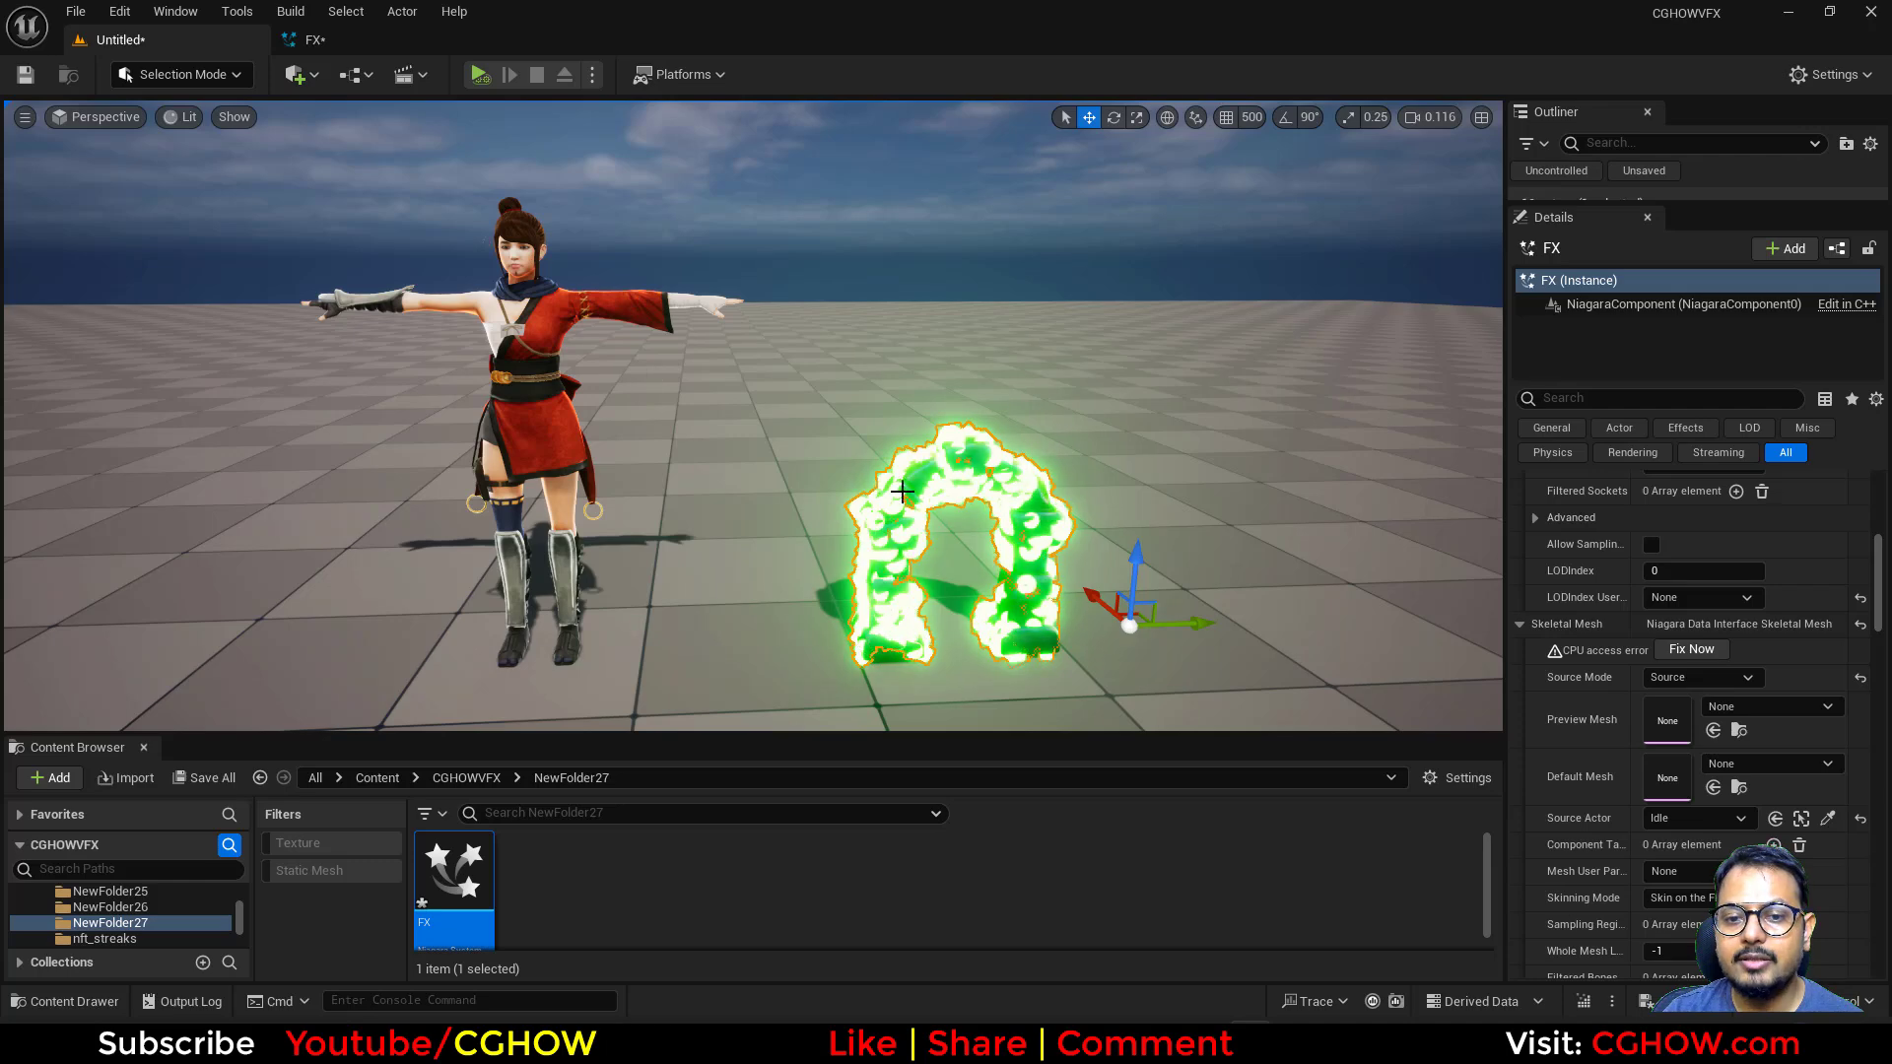
left_click(355, 38)
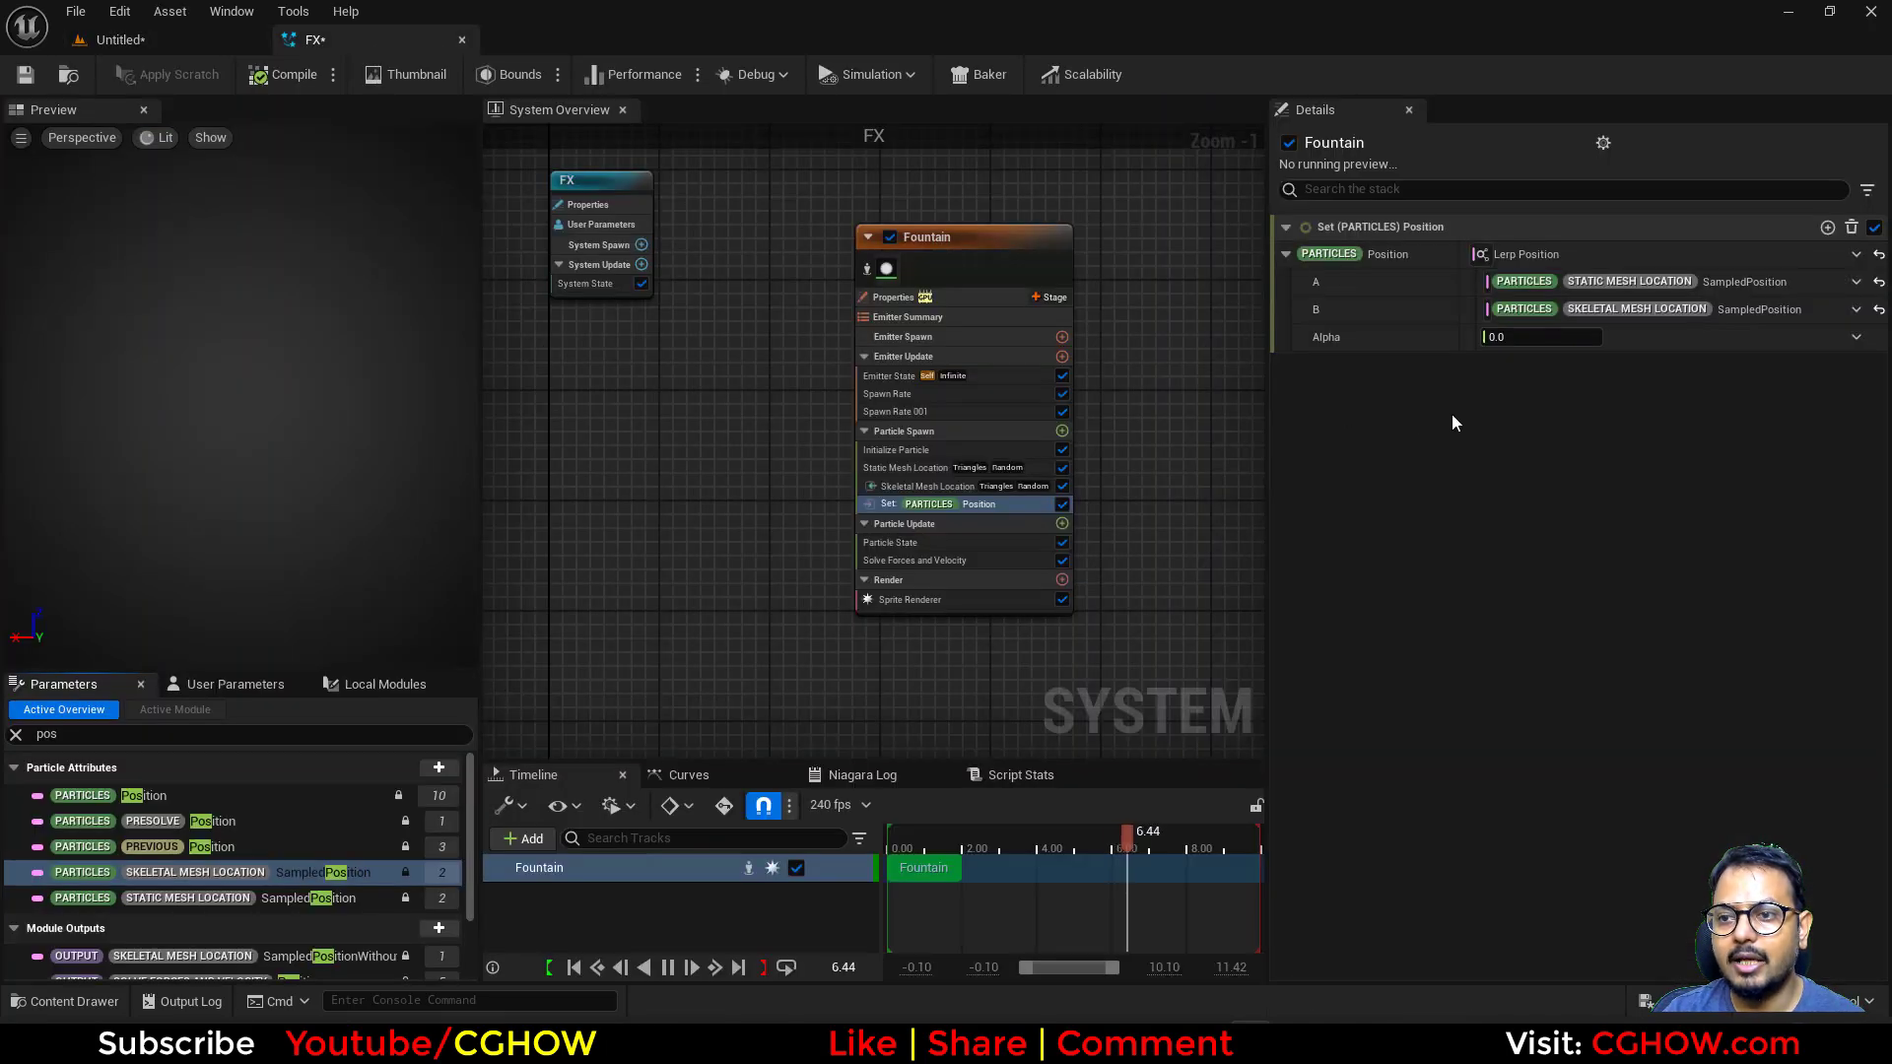
left_click(118, 48)
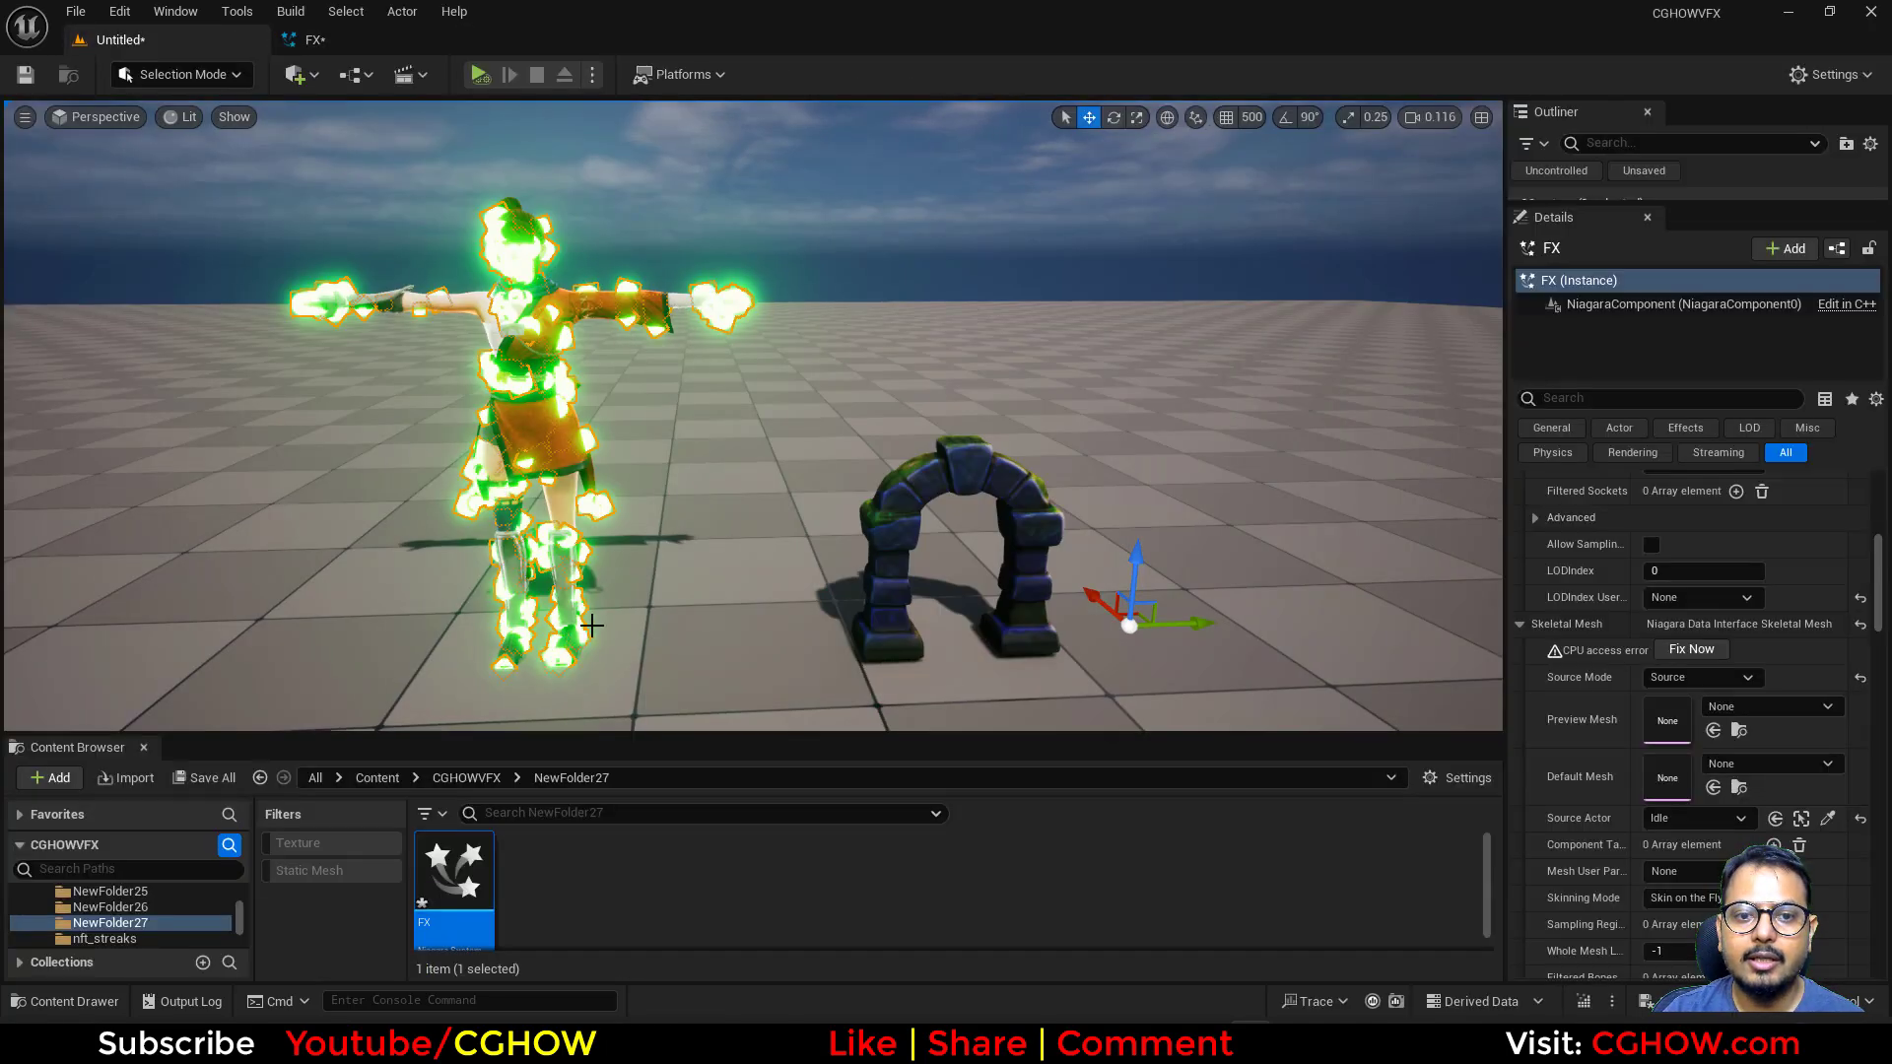
Clear the Lerp Position's Alpha field in the Set Position module to enter another value
left_click(364, 50)
left_click(1541, 335)
key("BackSpace")
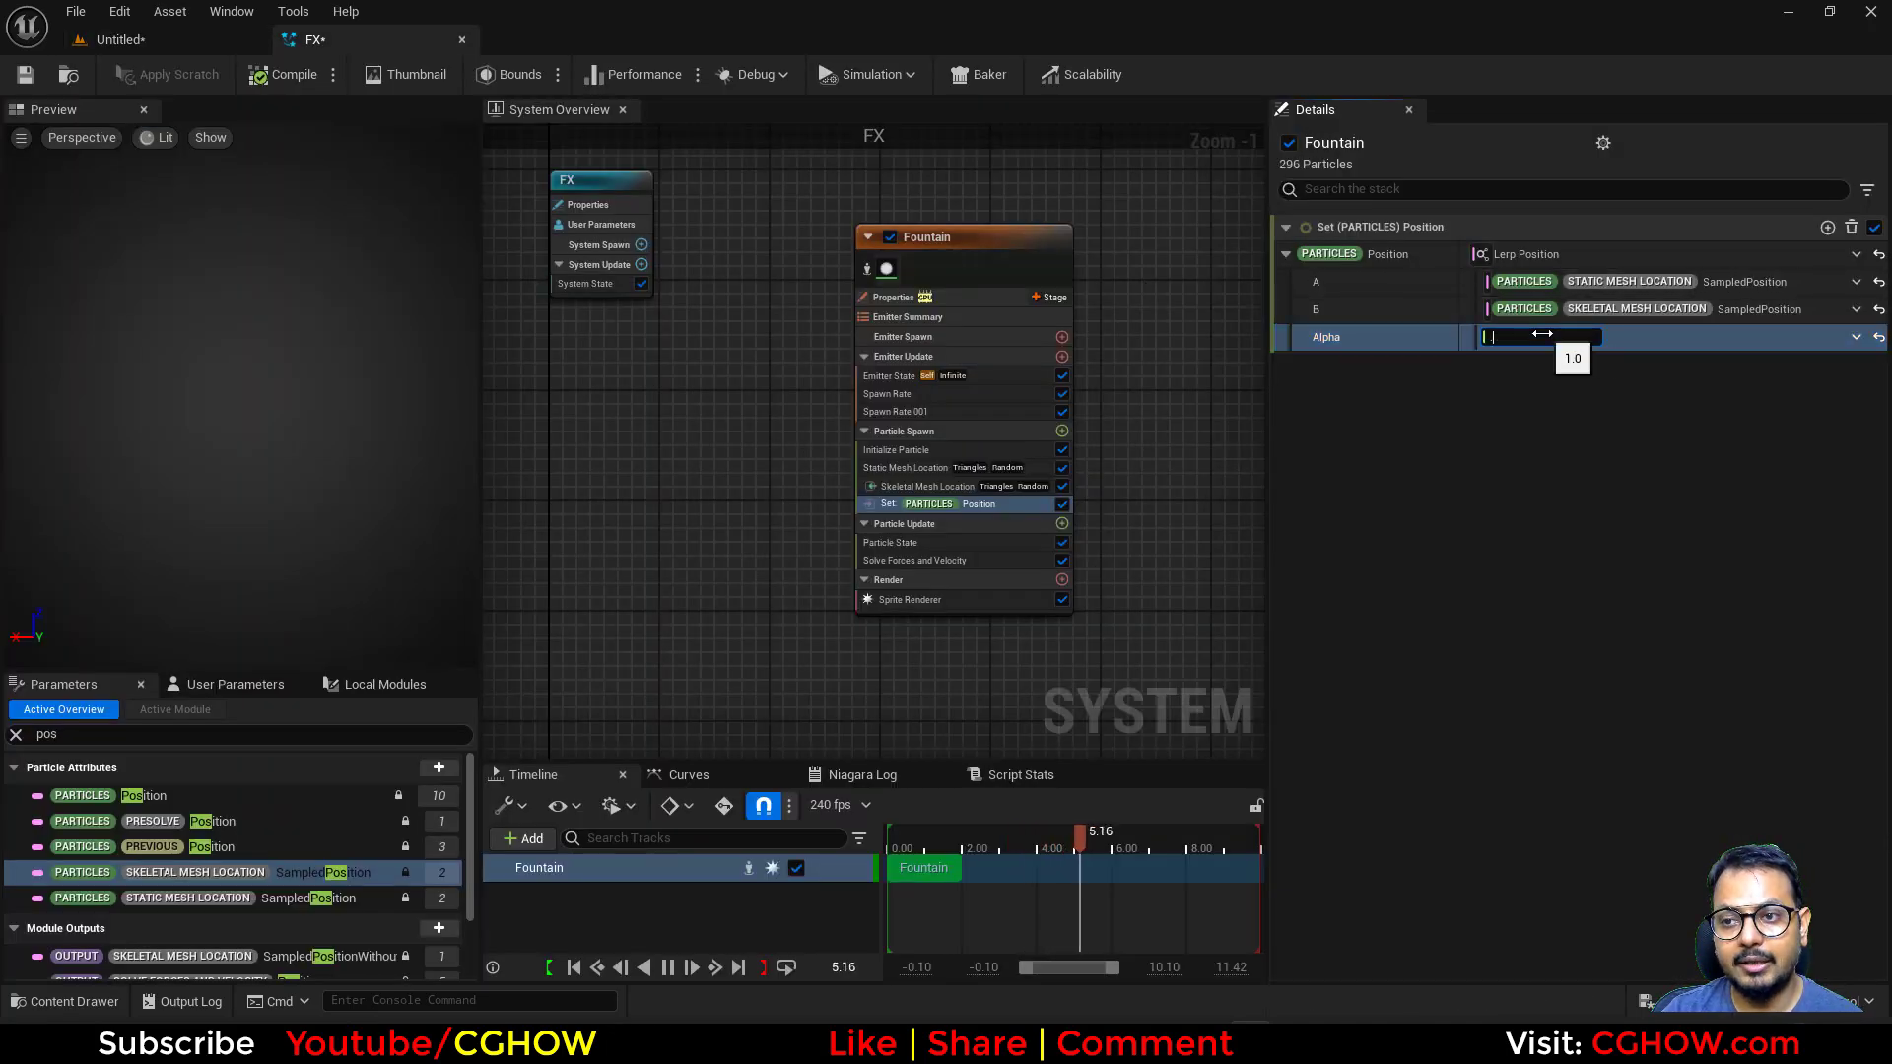